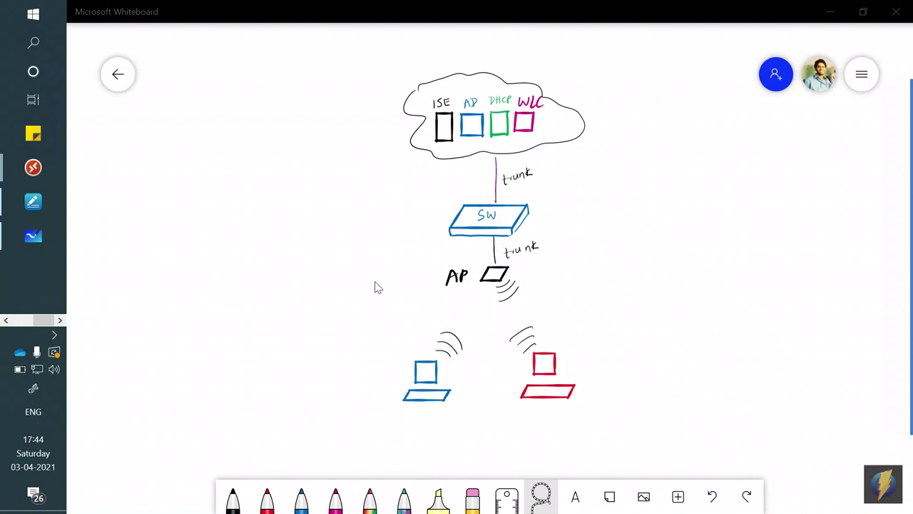
Pick the black ink pen in the Whiteboard toolbar.
{"action": "left_click", "coordinate": [233, 498]}
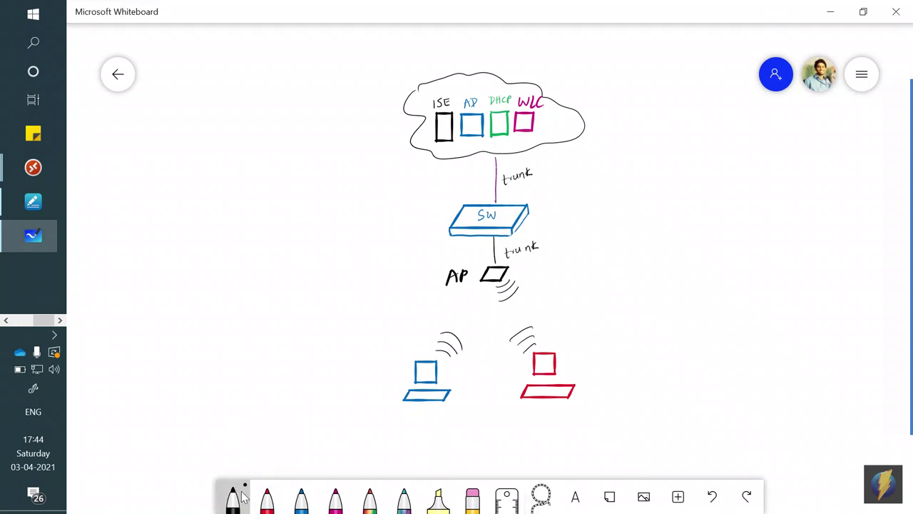
Handwrite 4800 to the left of the AP label on the diagram.
{"action": "left_click_drag", "start_coordinate": [370, 281], "coordinate": [397, 284]}
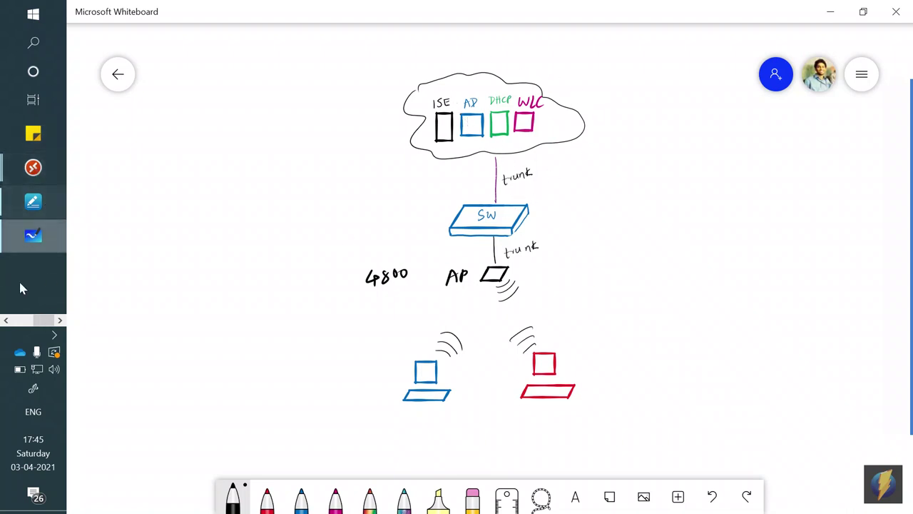
{"action": "left_click", "coordinate": [6, 321]}
Run 'show run int gi 1/0/12' at the MANGO-DIST-SWITCH# prompt.
{"action": "left_click", "coordinate": [43, 206]}
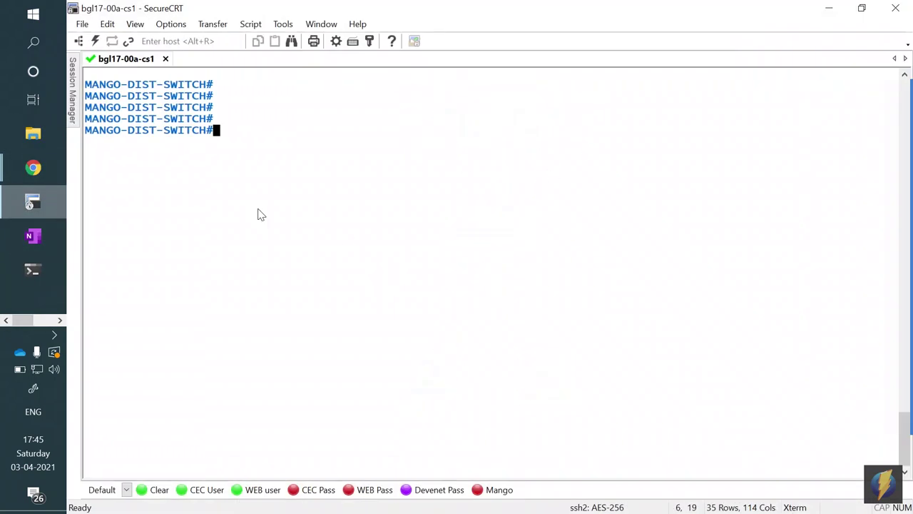
{"action": "key", "text": "Return"}
{"action": "type", "text": "sho"}
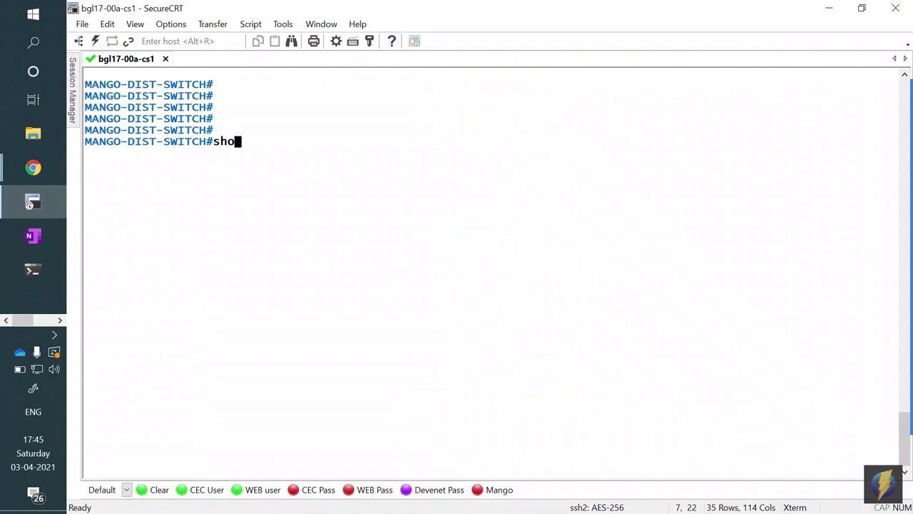
{"action": "type", "text": "w run int g"}
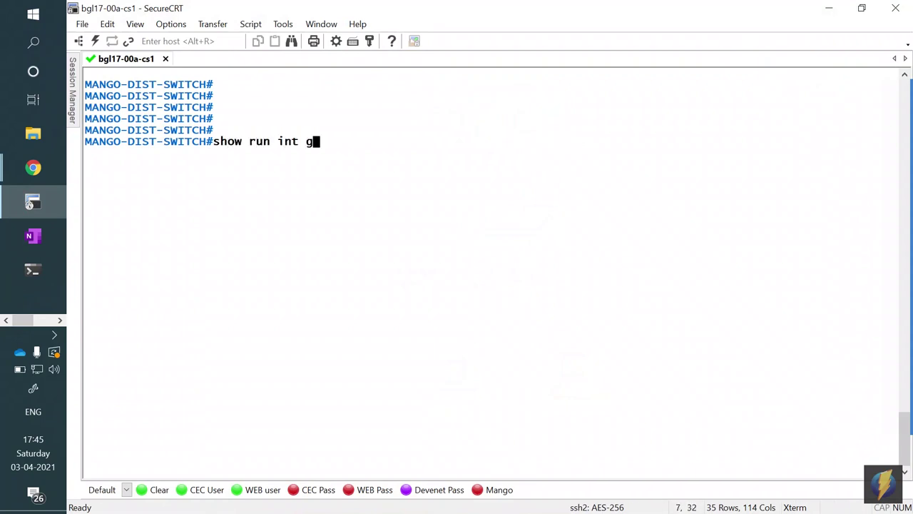
{"action": "type", "text": "i 1/0/12"}
{"action": "key", "text": "Return"}
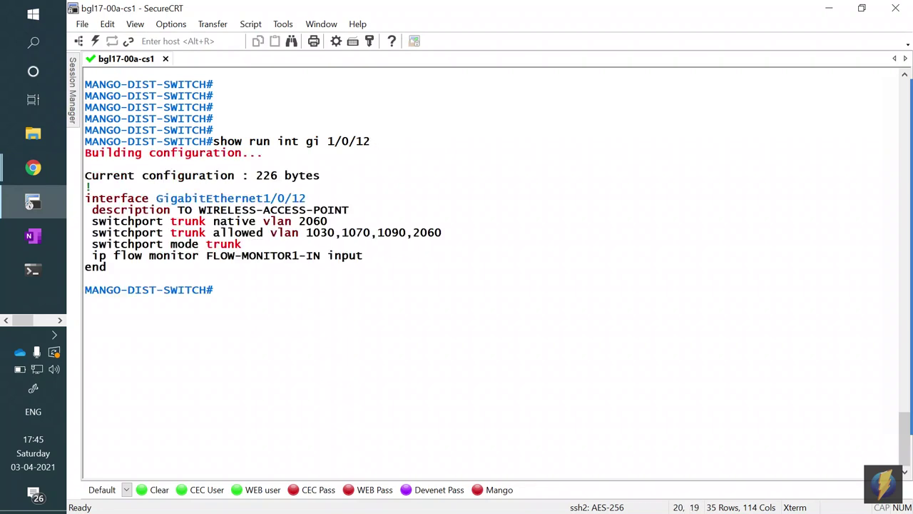
Highlight native VLAN 2060 and allowed VLANs 1030 and 1070 in the port config.
{"action": "left_click_drag", "start_coordinate": [158, 222], "coordinate": [354, 227]}
{"action": "left_click", "coordinate": [368, 256]}
{"action": "left_click", "coordinate": [309, 240]}
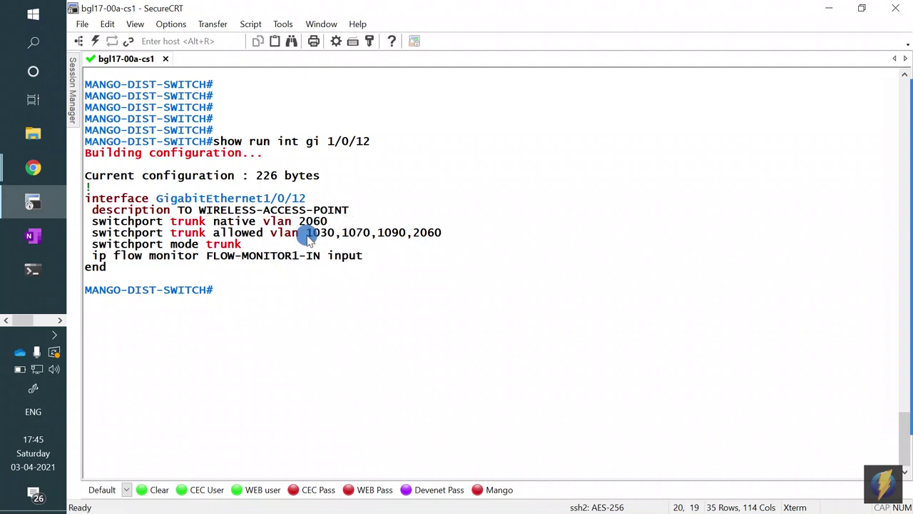
{"action": "left_click_drag", "start_coordinate": [308, 240], "coordinate": [406, 235]}
{"action": "left_click", "coordinate": [337, 238]}
{"action": "left_click_drag", "start_coordinate": [337, 238], "coordinate": [308, 241]}
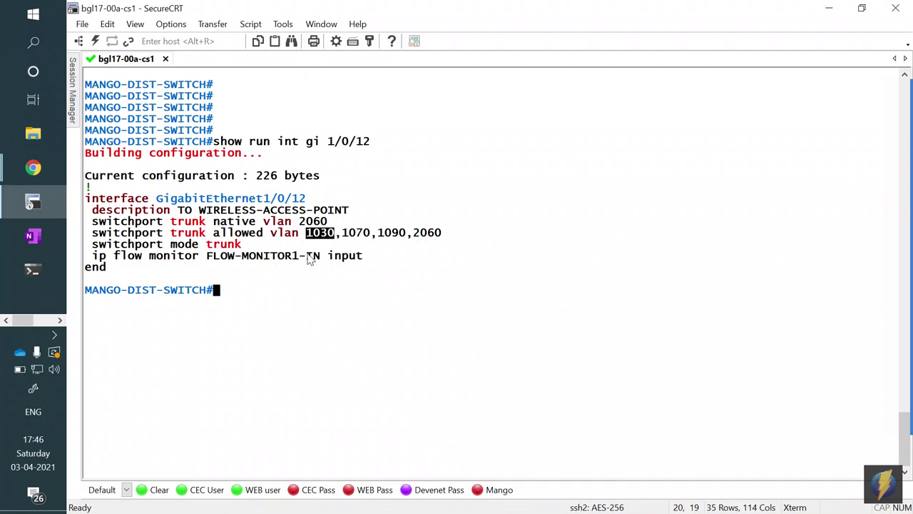
{"action": "left_click", "coordinate": [309, 250]}
{"action": "left_click_drag", "start_coordinate": [306, 232], "coordinate": [331, 236]}
{"action": "left_click", "coordinate": [344, 241]}
{"action": "left_click_drag", "start_coordinate": [343, 241], "coordinate": [443, 236]}
Point out 2060 as native and allowed VLAN, reselect 1030 and 1070, then enter 'show run int gi 1/0/24'.
{"action": "left_click", "coordinate": [396, 323]}
{"action": "left_click", "coordinate": [456, 280]}
{"action": "left_click_drag", "start_coordinate": [272, 221], "coordinate": [344, 220]}
{"action": "left_click_drag", "start_coordinate": [414, 235], "coordinate": [441, 235]}
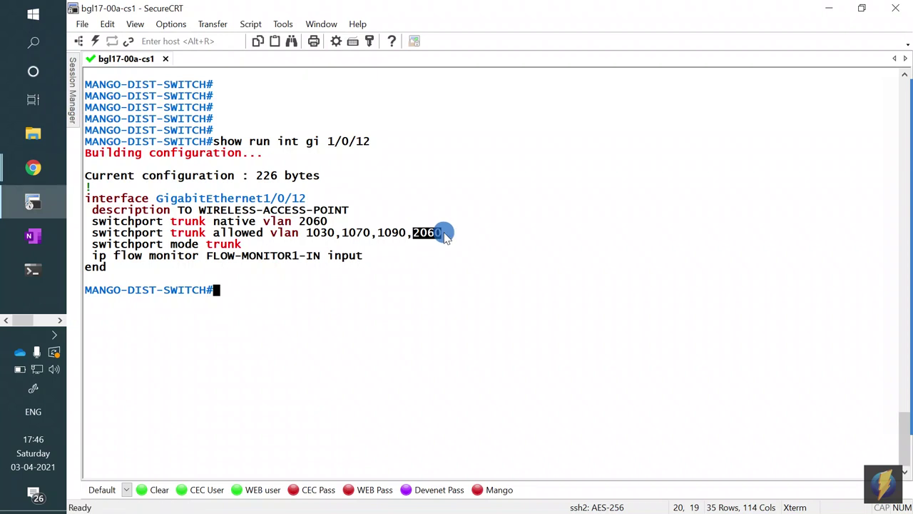
{"action": "left_click", "coordinate": [350, 256]}
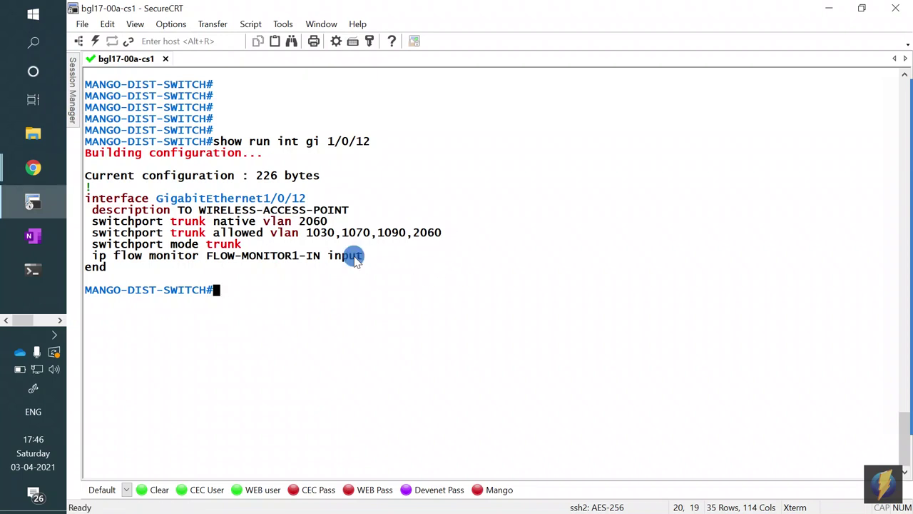
{"action": "left_click", "coordinate": [370, 234]}
{"action": "left_click_drag", "start_coordinate": [371, 236], "coordinate": [306, 233]}
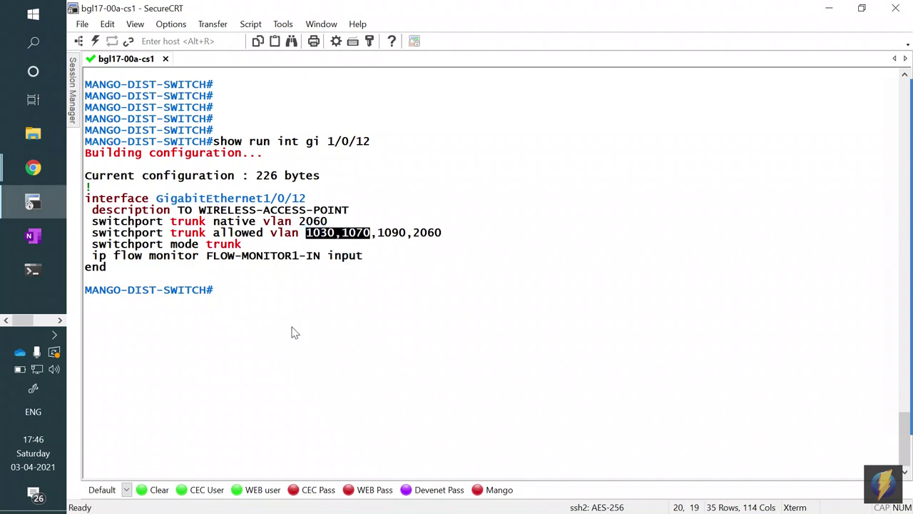
{"action": "left_click", "coordinate": [328, 249]}
{"action": "double_click", "coordinate": [316, 233]}
{"action": "double_click", "coordinate": [349, 233]}
{"action": "left_click", "coordinate": [347, 296]}
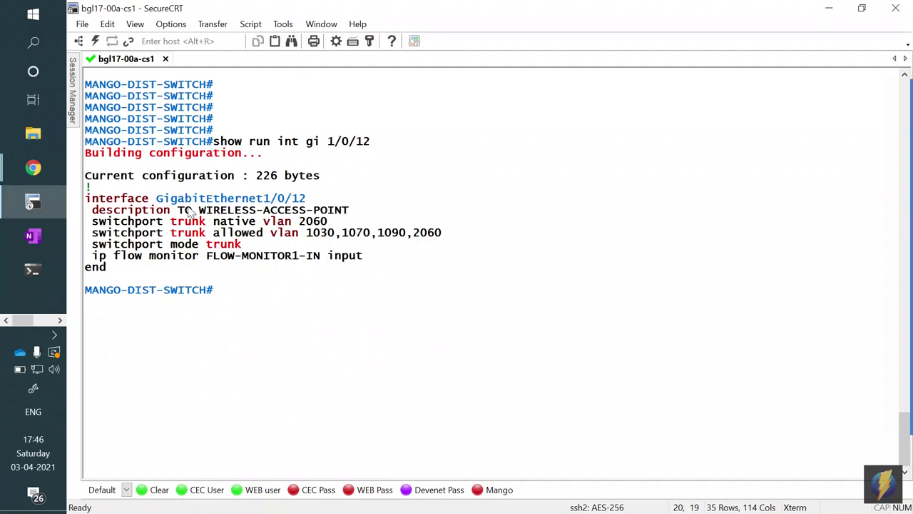
{"action": "type", "text": "show run"}
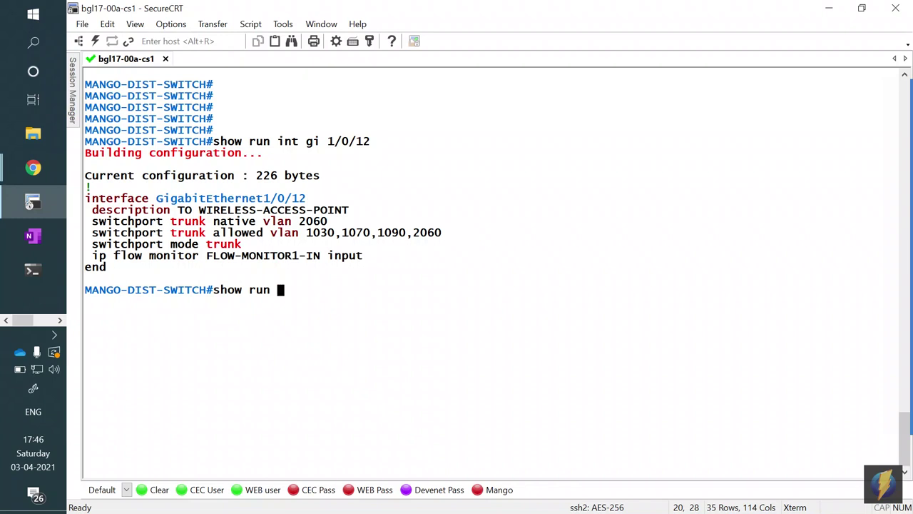
{"action": "type", "text": " int gi 1/0/"}
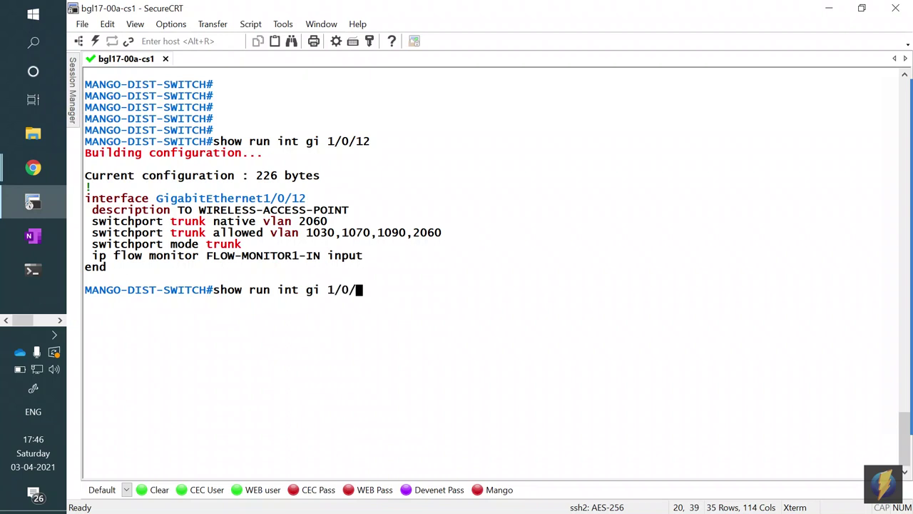
{"action": "type", "text": "24"}
Show the Gi1/0/24 uplink config and highlight its allowed VLANs 1080 through 2060.
{"action": "key", "text": "Return"}
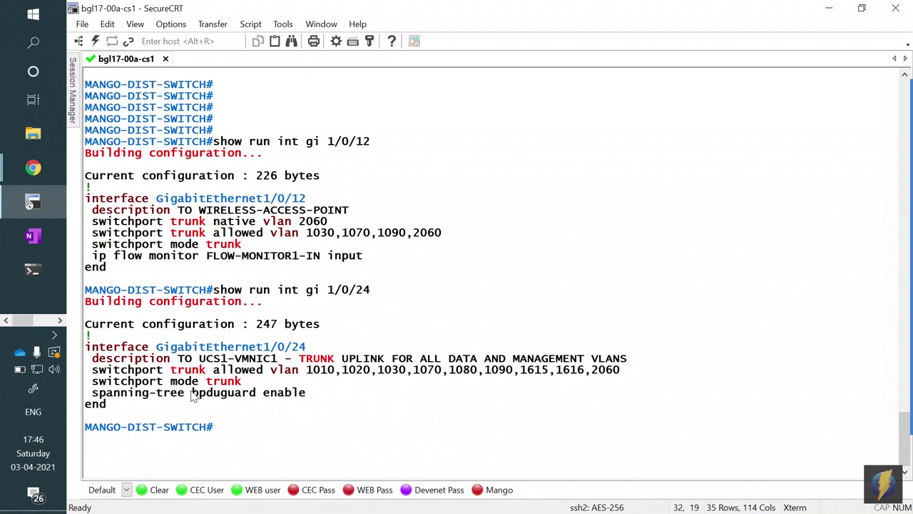
{"action": "left_click", "coordinate": [102, 368]}
{"action": "left_click_drag", "start_coordinate": [102, 368], "coordinate": [357, 373]}
{"action": "left_click", "coordinate": [625, 369]}
{"action": "left_click", "coordinate": [362, 391]}
{"action": "left_click_drag", "start_coordinate": [461, 372], "coordinate": [621, 370]}
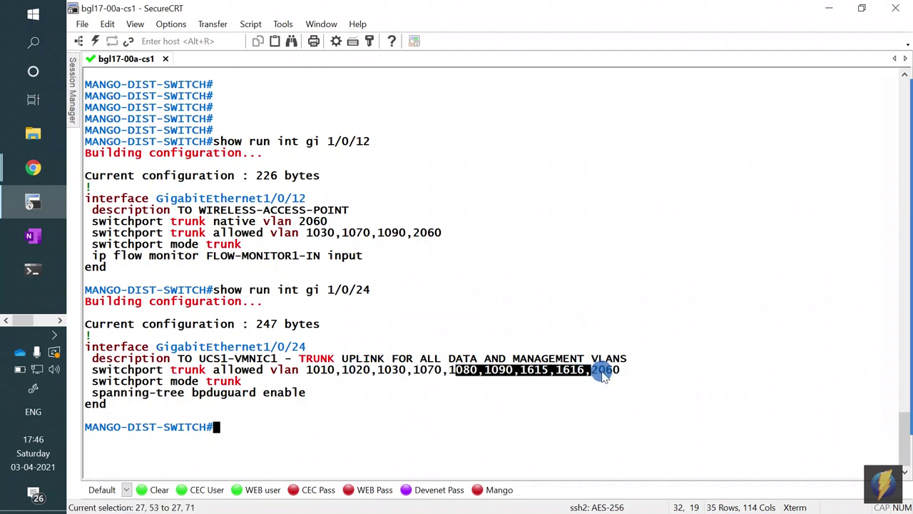
{"action": "left_click", "coordinate": [635, 405]}
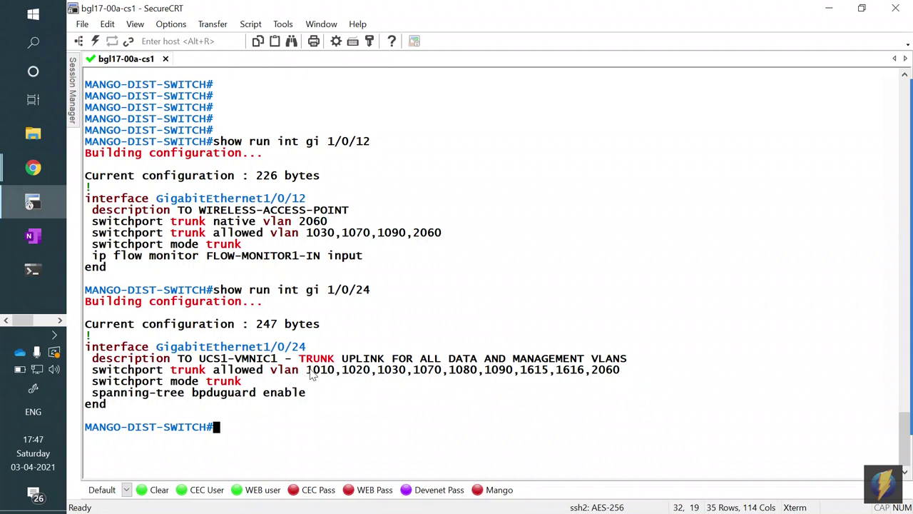
Compare VLANs 1030, 1070 and 2060 between the access-point port and the uplink.
{"action": "left_click_drag", "start_coordinate": [306, 233], "coordinate": [373, 242]}
{"action": "left_click", "coordinate": [424, 392]}
{"action": "left_click_drag", "start_coordinate": [378, 375], "coordinate": [446, 376]}
{"action": "left_click", "coordinate": [461, 377]}
{"action": "left_click_drag", "start_coordinate": [414, 235], "coordinate": [443, 234]}
{"action": "left_click", "coordinate": [488, 415]}
{"action": "left_click_drag", "start_coordinate": [596, 370], "coordinate": [621, 370]}
{"action": "left_click", "coordinate": [578, 393]}
Highlight the Gi1/0/12 block and its allowed VLANs 1030 and 1070.
{"action": "left_click_drag", "start_coordinate": [89, 200], "coordinate": [56, 202]}
{"action": "left_click", "coordinate": [410, 258]}
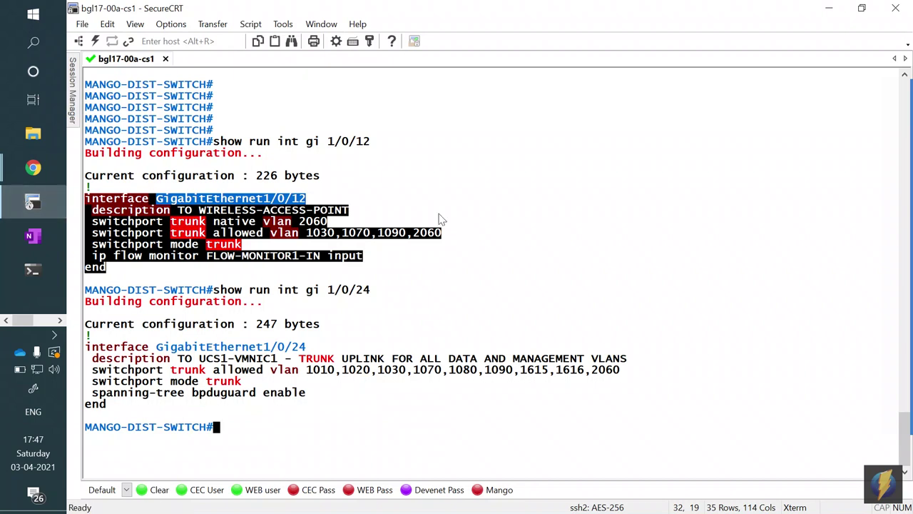
{"action": "left_click", "coordinate": [440, 218]}
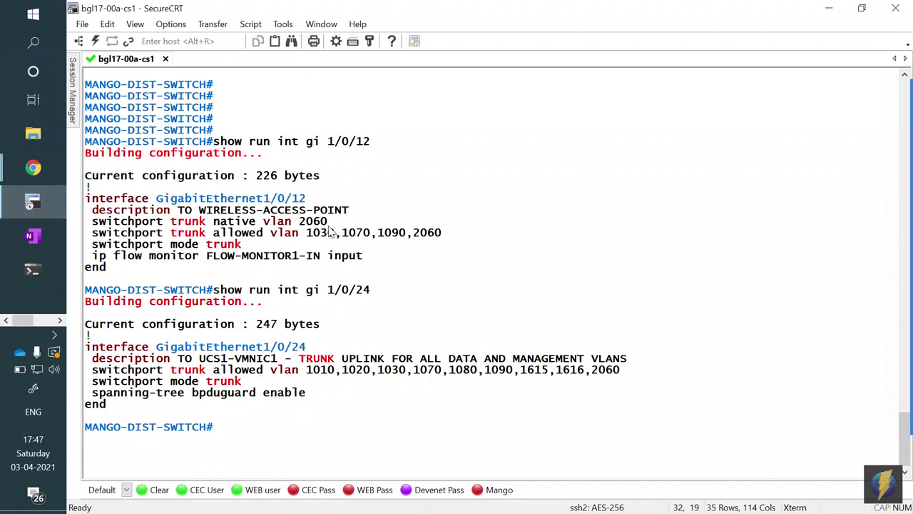
{"action": "double_click", "coordinate": [317, 234]}
{"action": "left_click", "coordinate": [390, 264]}
{"action": "double_click", "coordinate": [354, 233]}
{"action": "left_click", "coordinate": [411, 267]}
{"action": "left_click_drag", "start_coordinate": [372, 233], "coordinate": [309, 241]}
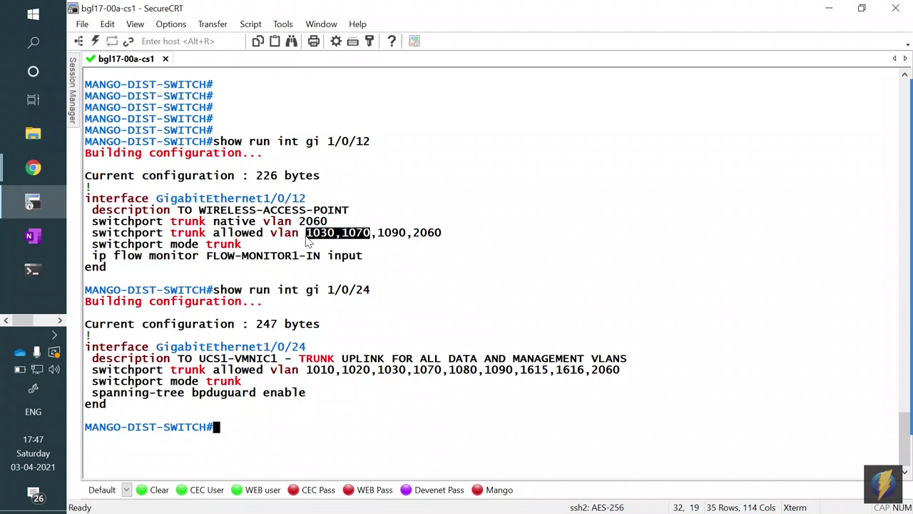
{"action": "left_click_drag", "start_coordinate": [309, 236], "coordinate": [308, 234]}
{"action": "left_click", "coordinate": [350, 233]}
{"action": "left_click", "coordinate": [371, 232]}
{"action": "left_click", "coordinate": [311, 251]}
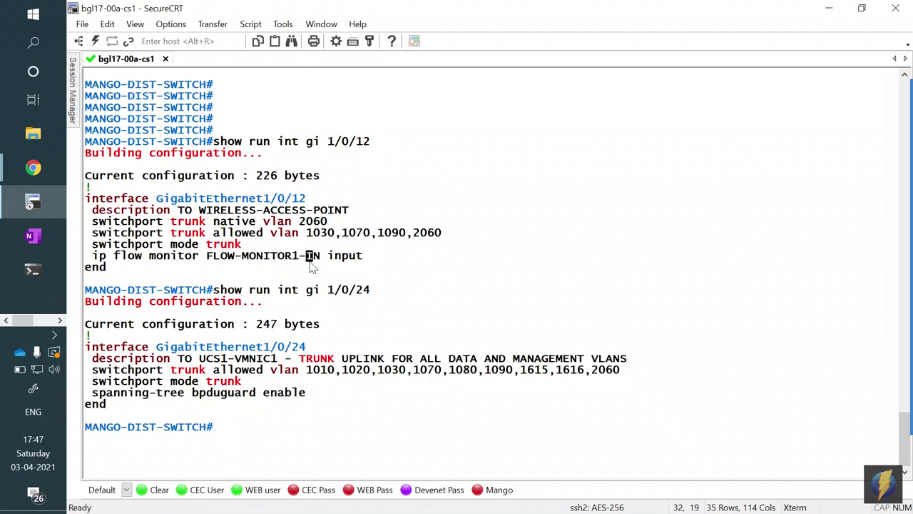
Run 'show run int vlan 1030'.
{"action": "left_click", "coordinate": [508, 180]}
{"action": "type", "text": "show run "}
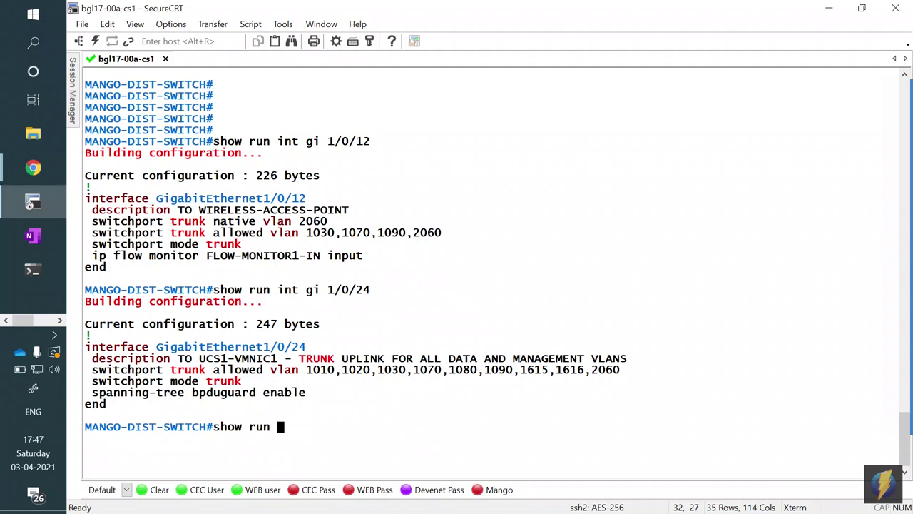
{"action": "type", "text": "int vlan 1030"}
{"action": "key", "text": "Return"}
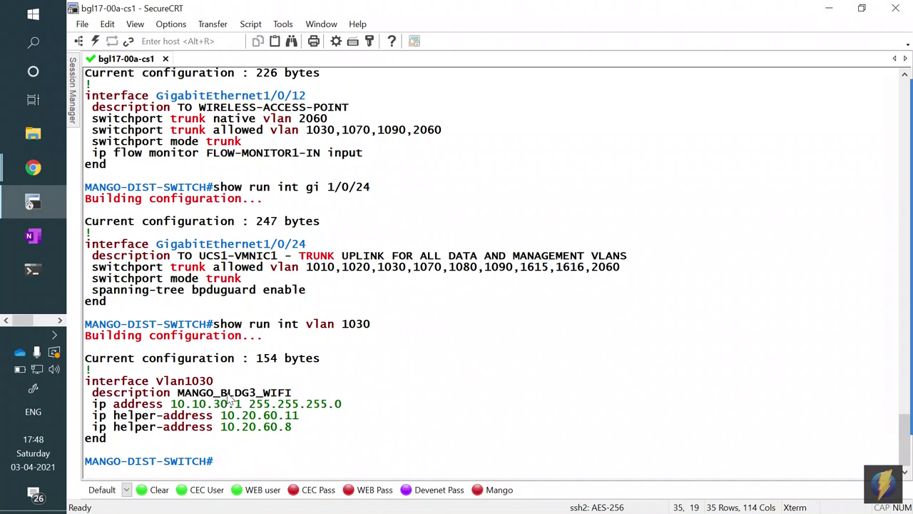
Highlight Vlan1030's IP address and helper addresses 10.20.60.11 and 10.20.60.8.
{"action": "left_click_drag", "start_coordinate": [92, 405], "coordinate": [377, 405]}
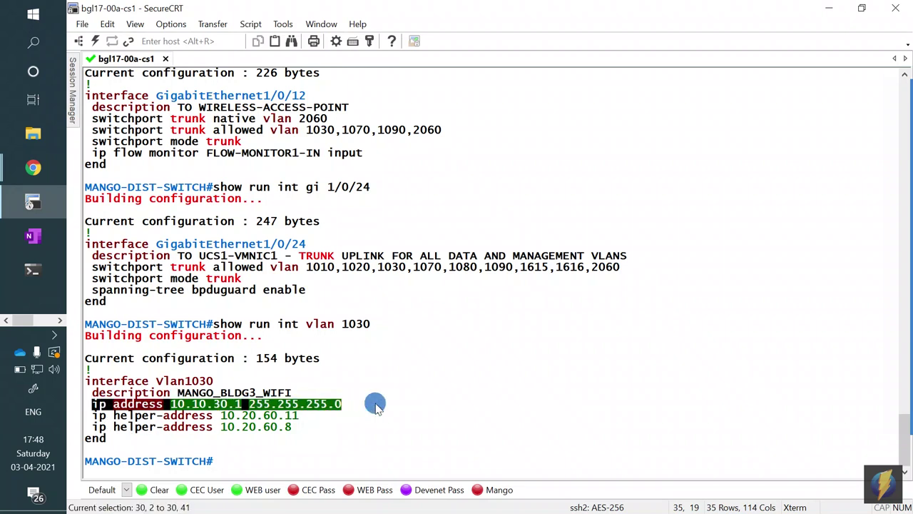
{"action": "left_click_drag", "start_coordinate": [87, 416], "coordinate": [321, 433]}
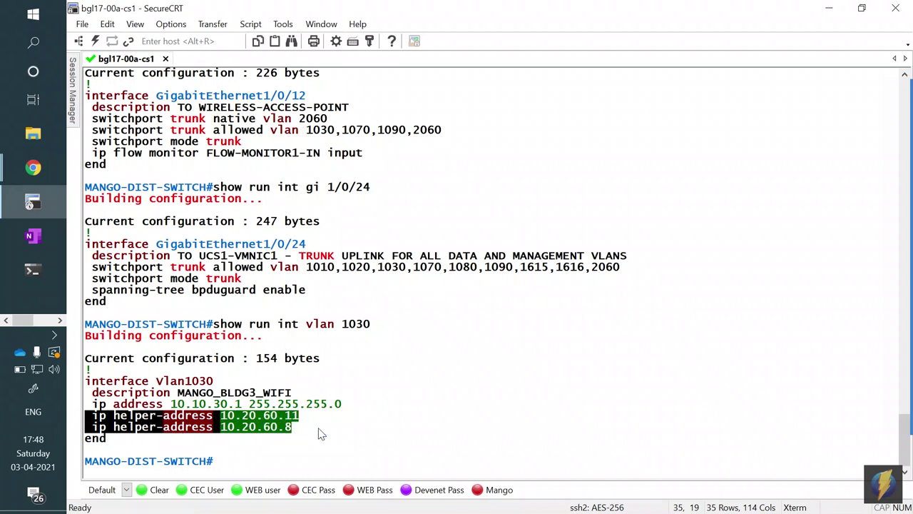
{"action": "left_click", "coordinate": [301, 433]}
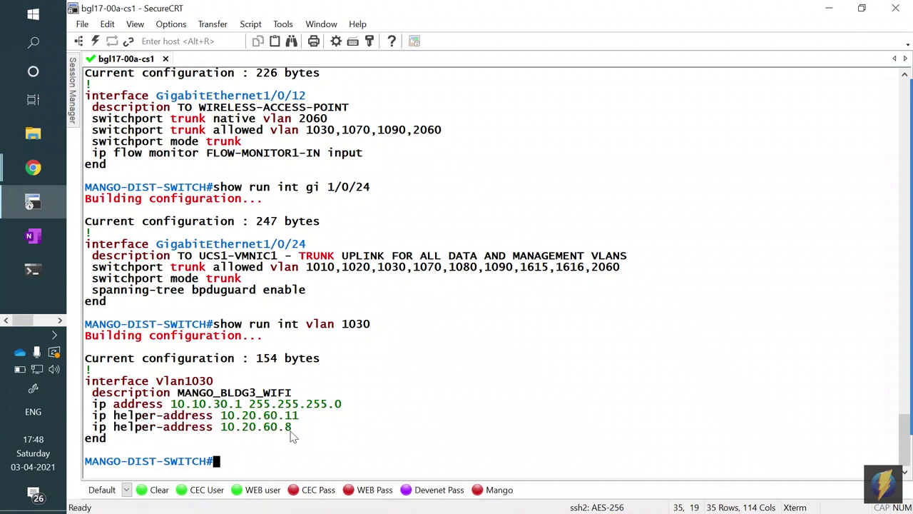
{"action": "left_click_drag", "start_coordinate": [300, 418], "coordinate": [77, 416]}
{"action": "left_click", "coordinate": [302, 432]}
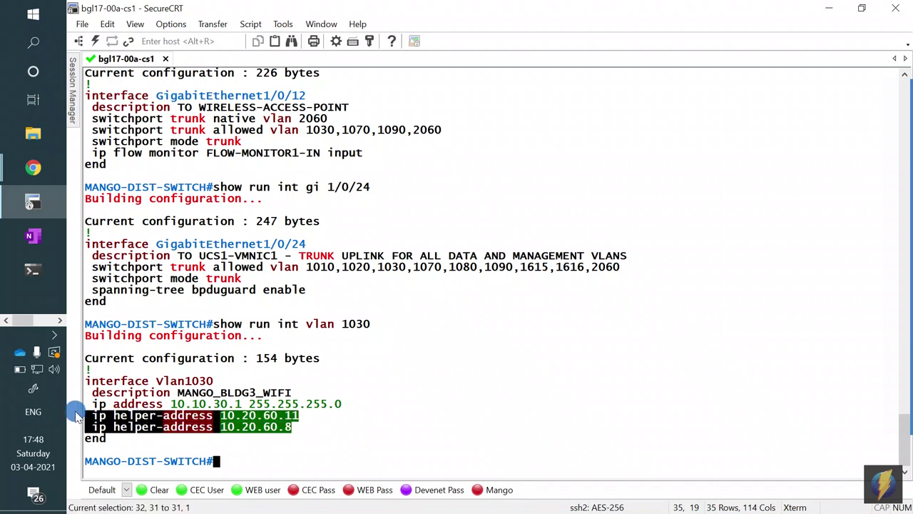
{"action": "left_click", "coordinate": [234, 431]}
{"action": "double_click", "coordinate": [222, 428]}
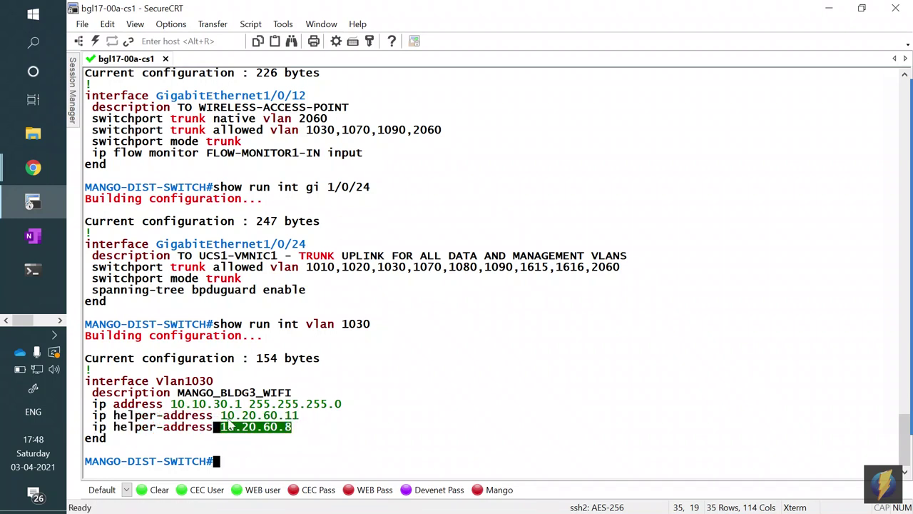
{"action": "left_click_drag", "start_coordinate": [222, 415], "coordinate": [317, 417]}
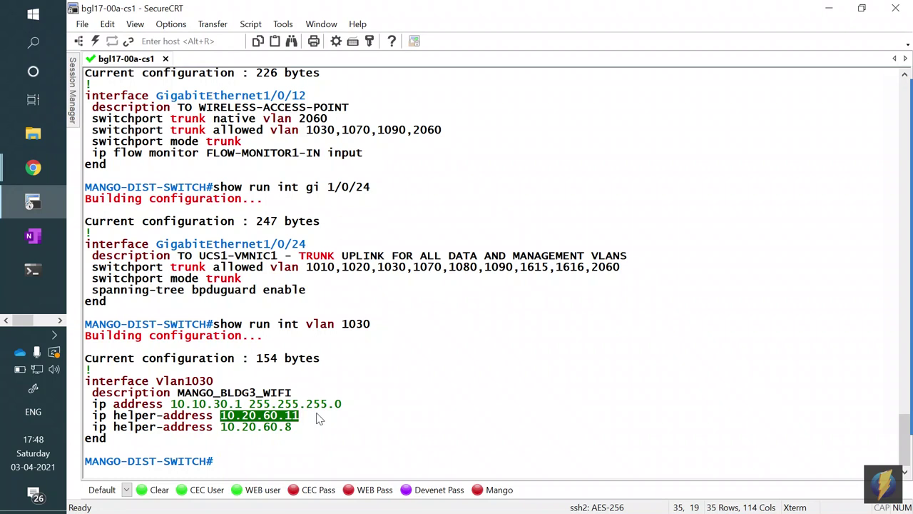
{"action": "left_click", "coordinate": [319, 418]}
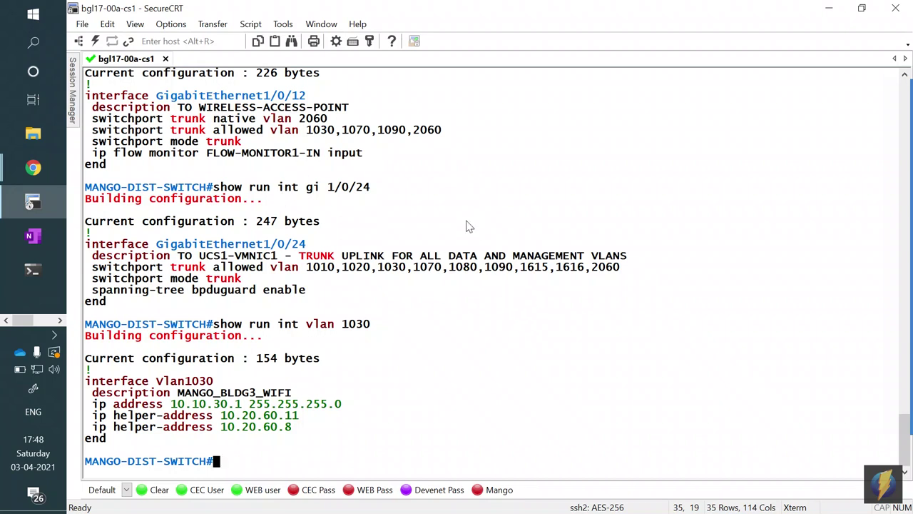
Mark VLAN 1070 in the allowed list and recall the previous show command.
{"action": "double_click", "coordinate": [353, 130]}
{"action": "left_click", "coordinate": [541, 199]}
{"action": "key", "text": "Up"}
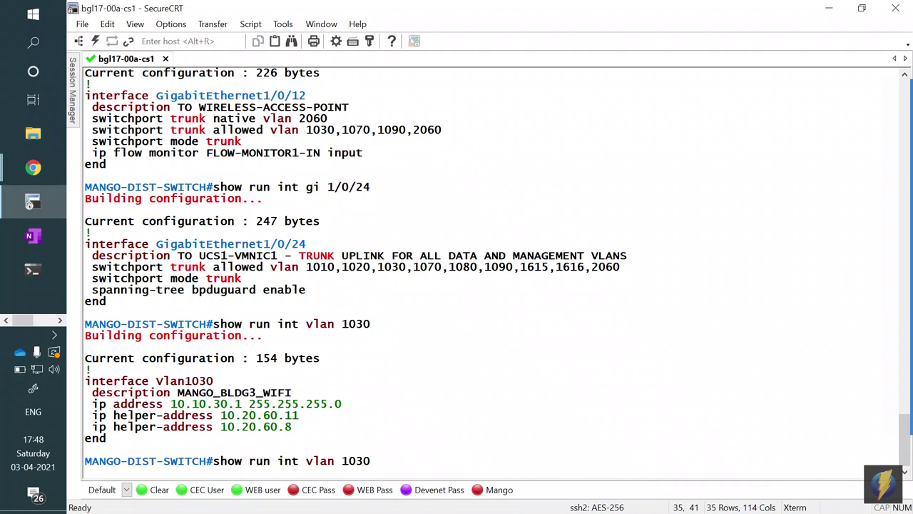
Edit the recalled command to 'show run int vlan 1070' and highlight the MANGO_GUEST_WIFI block.
{"action": "key", "text": "BackSpace"}
{"action": "key", "text": "BackSpace"}
{"action": "type", "text": "70"}
{"action": "key", "text": "Return"}
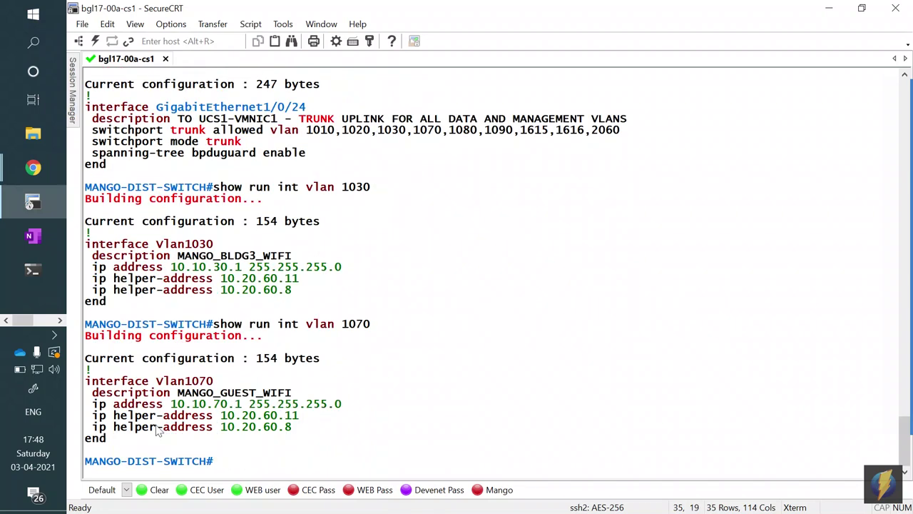
{"action": "left_click_drag", "start_coordinate": [306, 424], "coordinate": [71, 369]}
{"action": "left_click", "coordinate": [240, 325]}
Scroll through the output and minimize SecureCRT to reveal the whiteboard diagram.
{"action": "scroll", "coordinate": [361, 243], "scroll_direction": "up", "scroll_amount": 2}
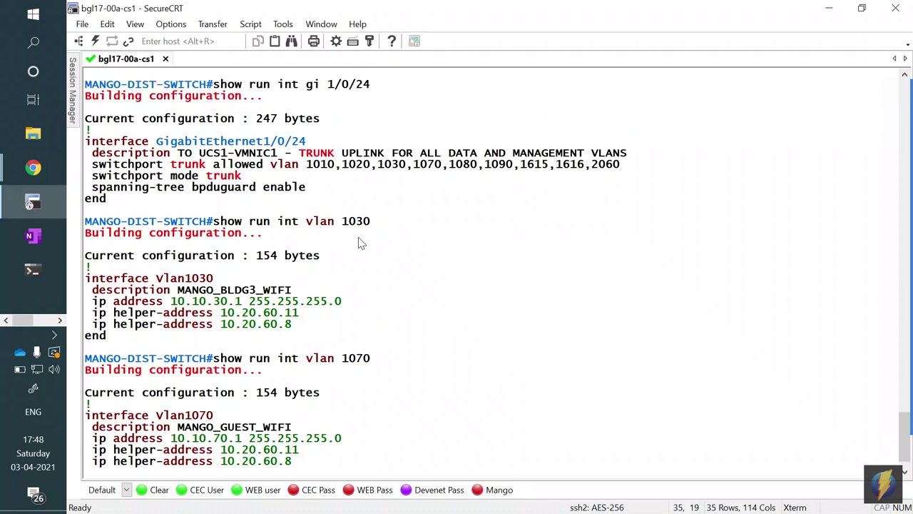
{"action": "scroll", "coordinate": [360, 244], "scroll_direction": "down", "scroll_amount": 2}
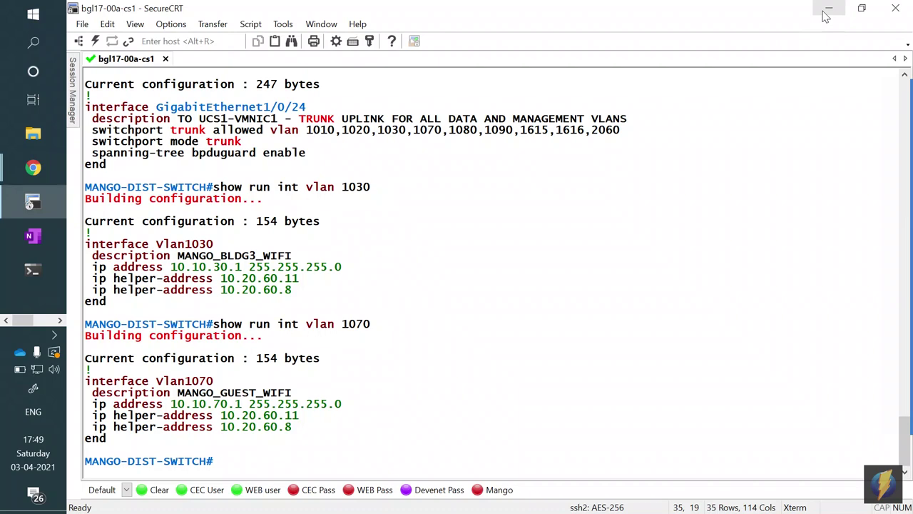
{"action": "scroll", "coordinate": [503, 353], "scroll_direction": "up", "scroll_amount": 4}
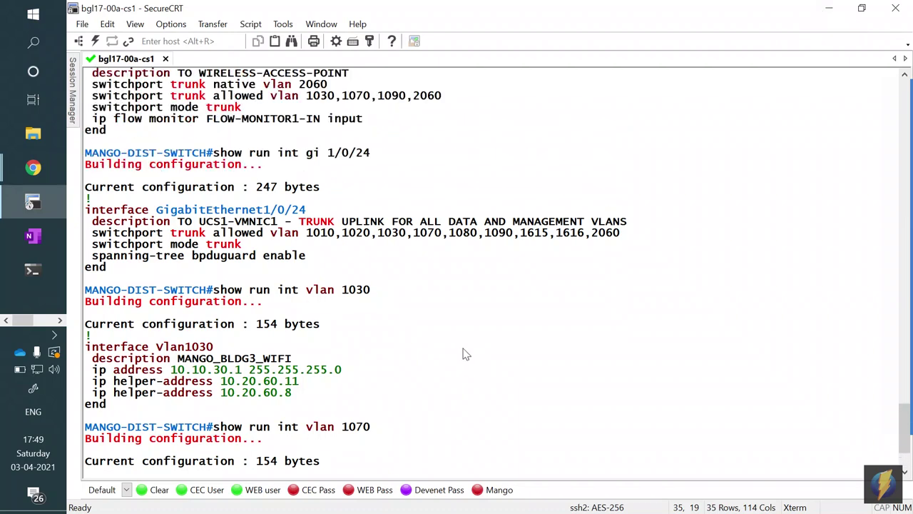
{"action": "scroll", "coordinate": [544, 247], "scroll_direction": "down", "scroll_amount": 4}
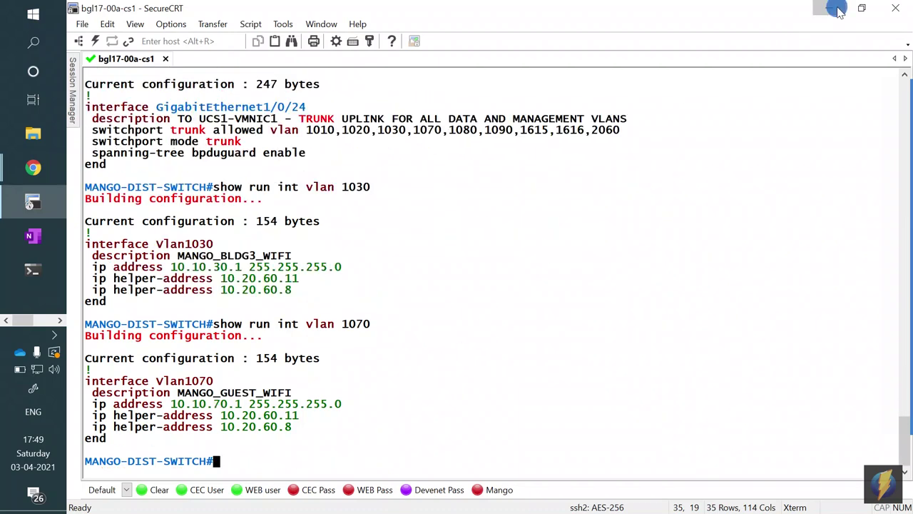
{"action": "left_click", "coordinate": [829, 8]}
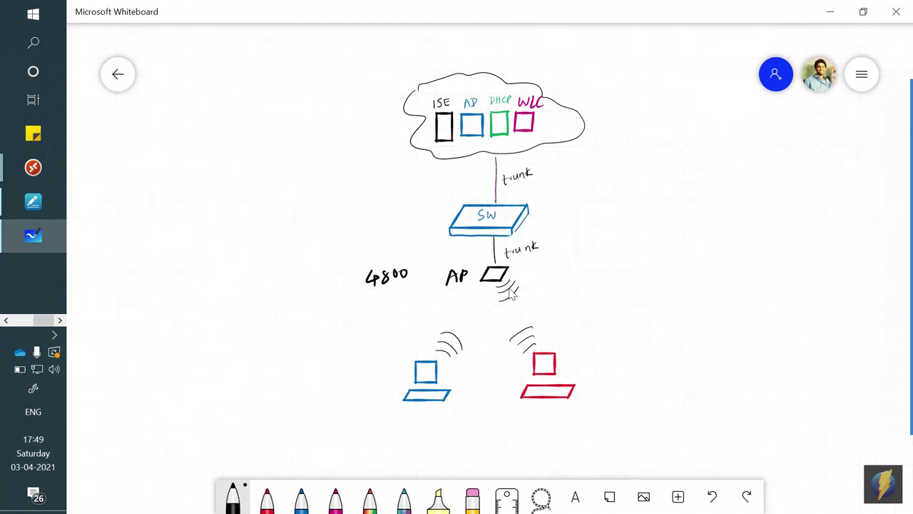
Bring forward the Chrome M_MGMT_AD console showing mango.local users in Active Directory.
{"action": "left_click", "coordinate": [7, 321]}
{"action": "mouse_move", "coordinate": [43, 166]}
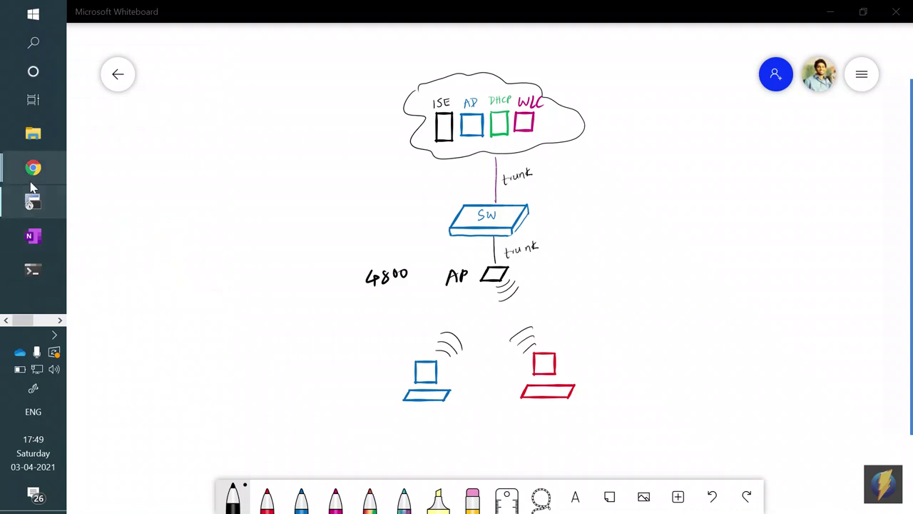
{"action": "left_click", "coordinate": [166, 223]}
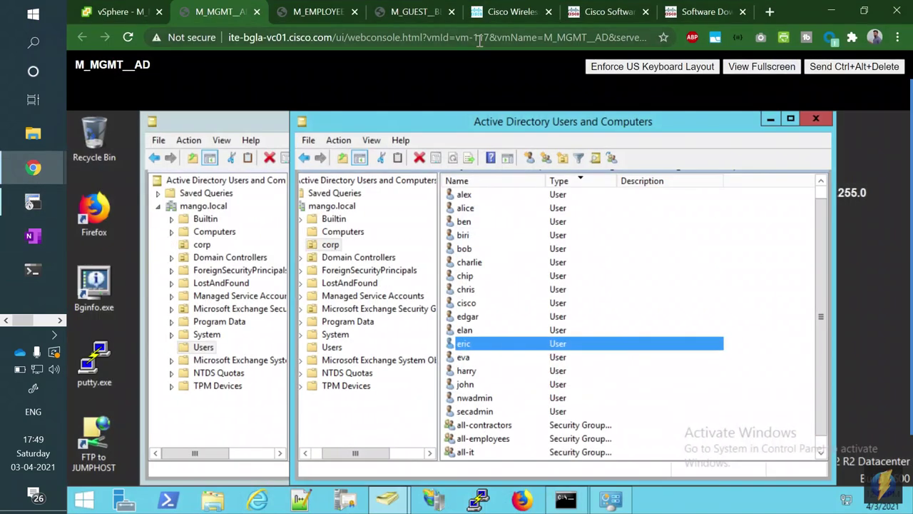
View the Cisco Wireless compatibility matrix tab, then go back to the Whiteboard diagram.
{"action": "left_click", "coordinate": [511, 13]}
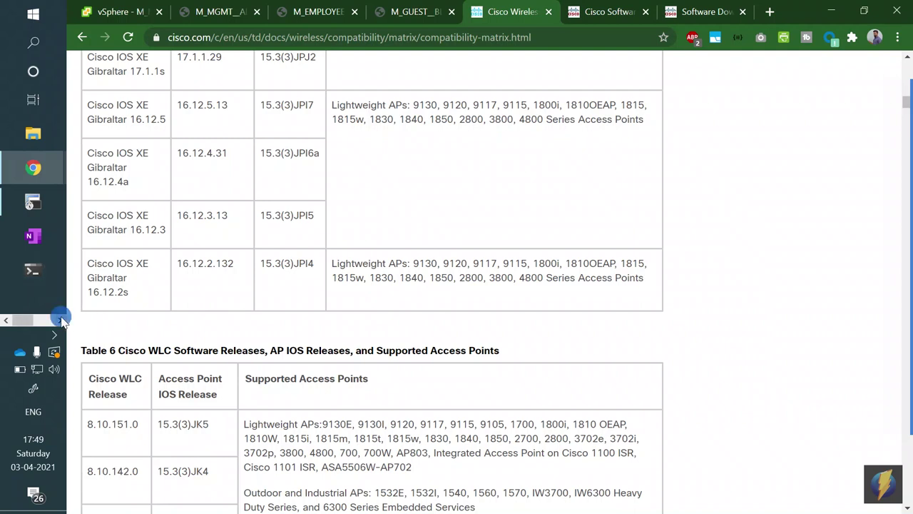
{"action": "left_click", "coordinate": [60, 320]}
{"action": "left_click", "coordinate": [41, 244]}
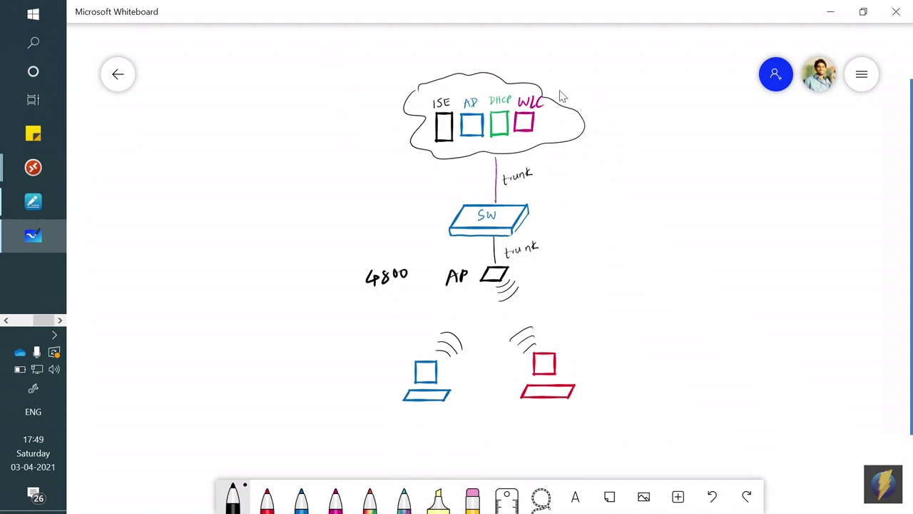
Bring up the Mango Jump remote desktop showing MANGO-AP in the WLC All APs list.
{"action": "mouse_move", "coordinate": [40, 170]}
{"action": "left_click", "coordinate": [135, 246]}
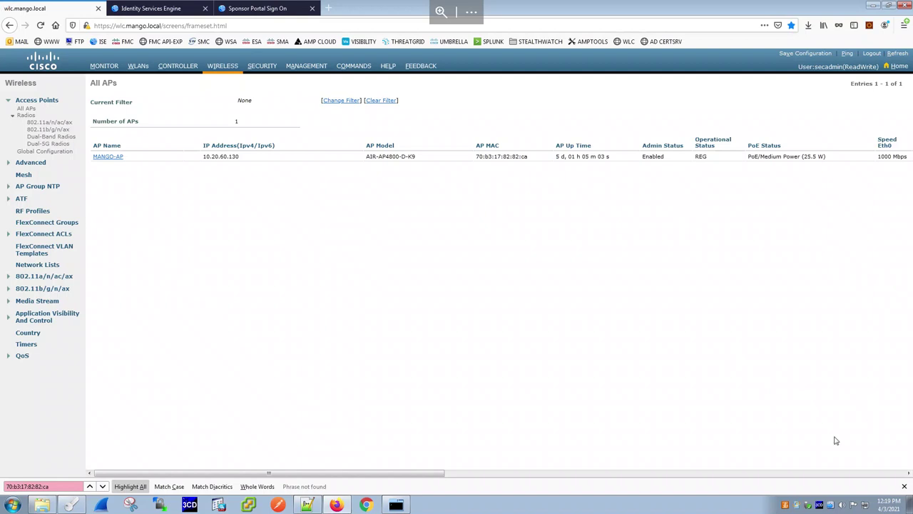
Minimize the remote desktop, then restore the controller page from the taskbar.
{"action": "mouse_move", "coordinate": [680, 6]}
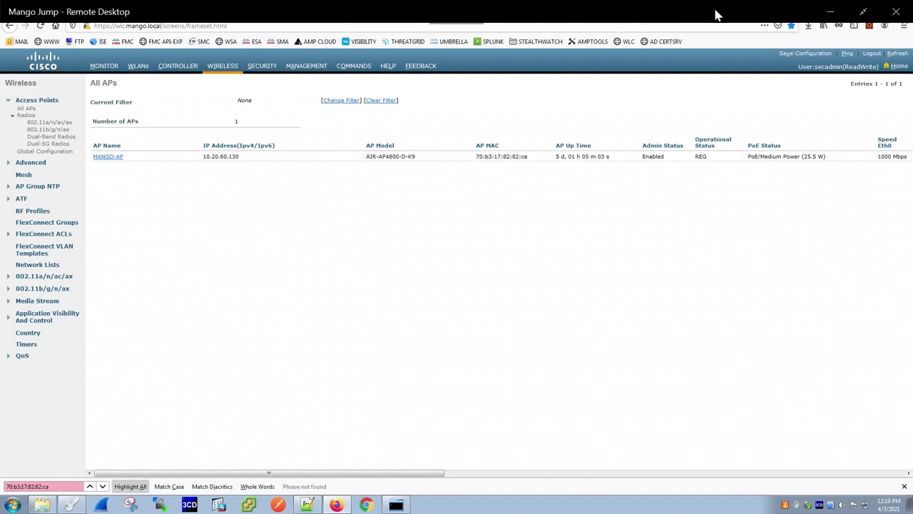
{"action": "left_click", "coordinate": [832, 13]}
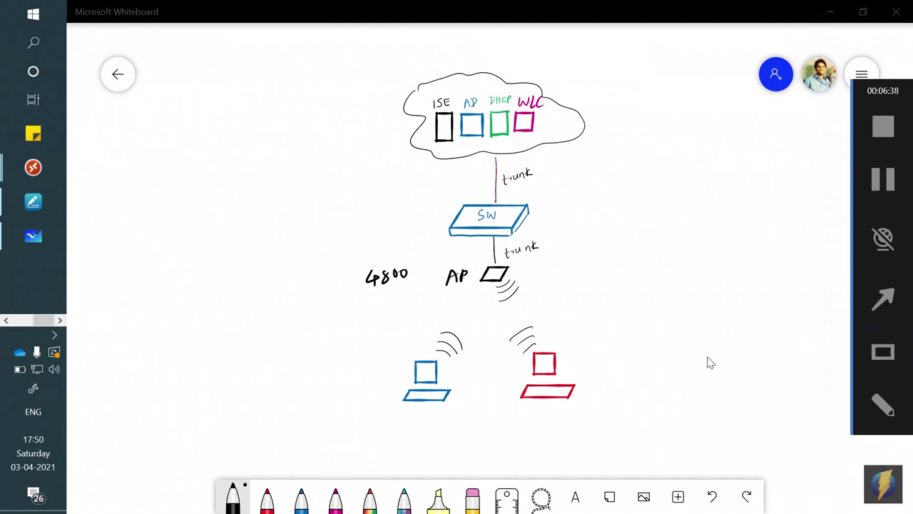
{"action": "left_click", "coordinate": [5, 321]}
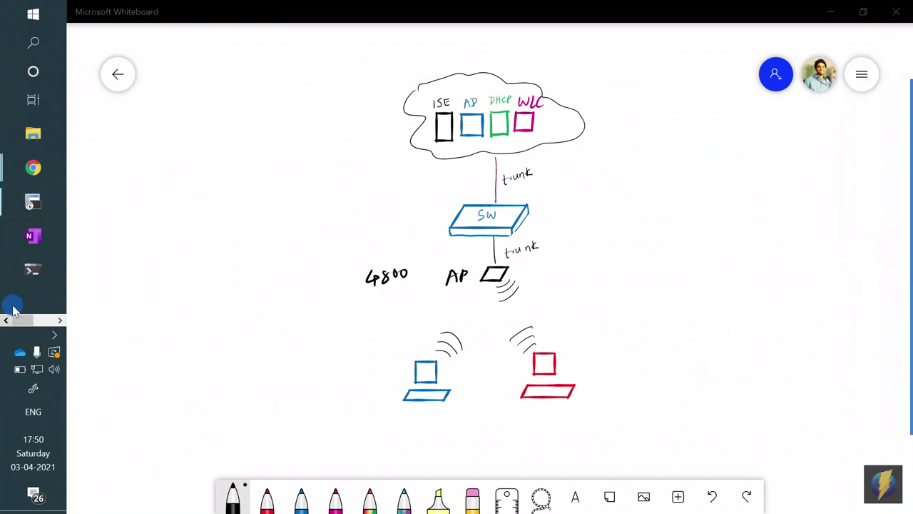
{"action": "left_click", "coordinate": [57, 319]}
{"action": "mouse_move", "coordinate": [49, 187]}
{"action": "left_click", "coordinate": [171, 247]}
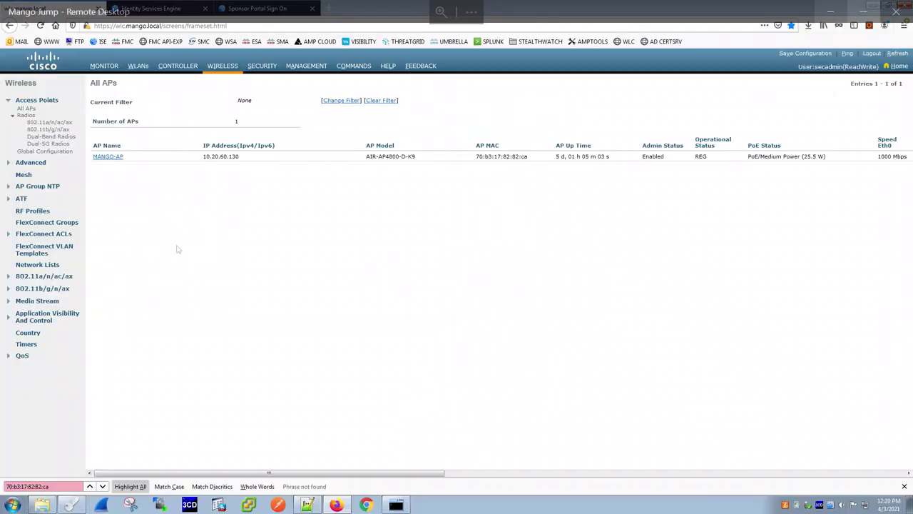
Open the WLC Monitor Summary, highlight software version 8.10.130.0, and minimize the remote desktop.
{"action": "left_click", "coordinate": [104, 65]}
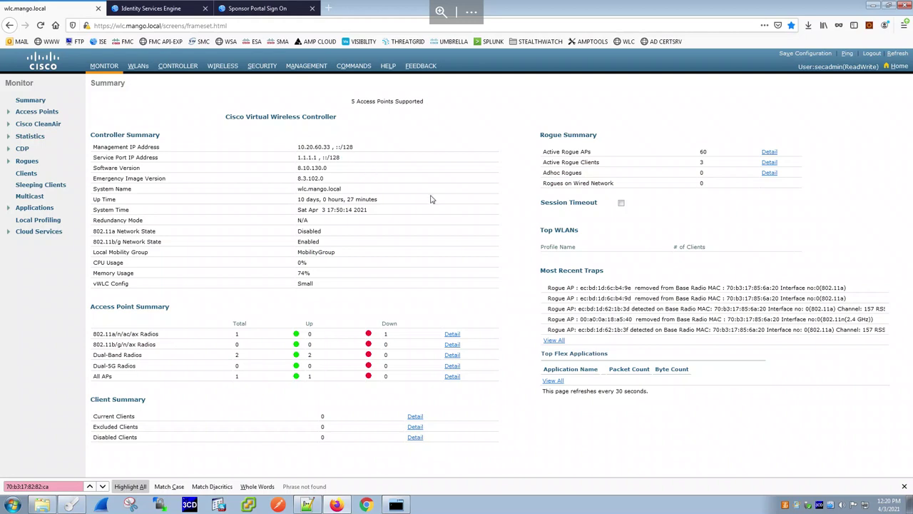
{"action": "double_click", "coordinate": [345, 169]}
{"action": "left_click", "coordinate": [738, 424]}
{"action": "mouse_move", "coordinate": [748, 5]}
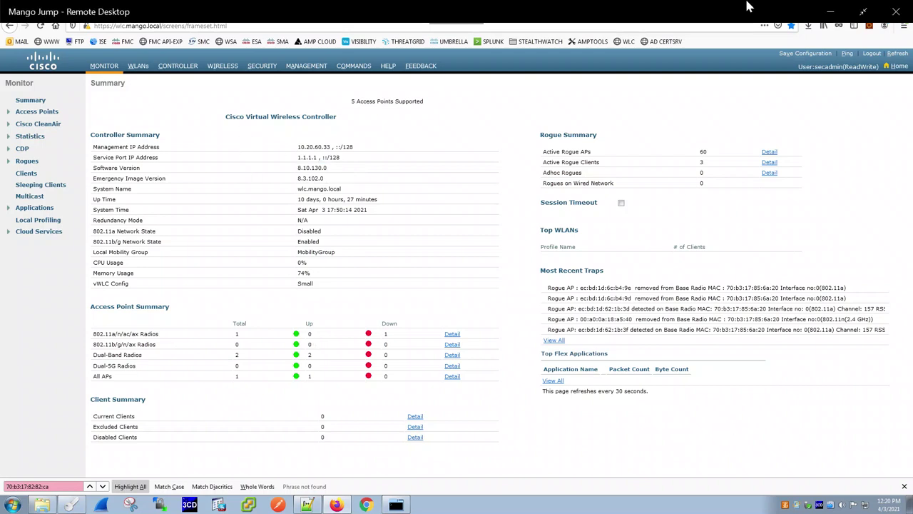
{"action": "left_click", "coordinate": [828, 11]}
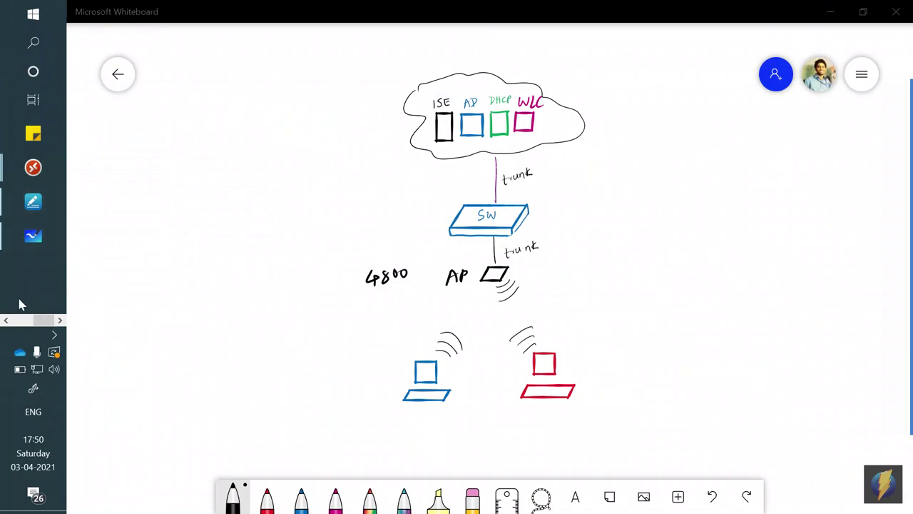
{"action": "left_click", "coordinate": [6, 320]}
Open the Cisco Wireless Solutions Software Compatibility Matrix page and highlight its title.
{"action": "mouse_move", "coordinate": [37, 162]}
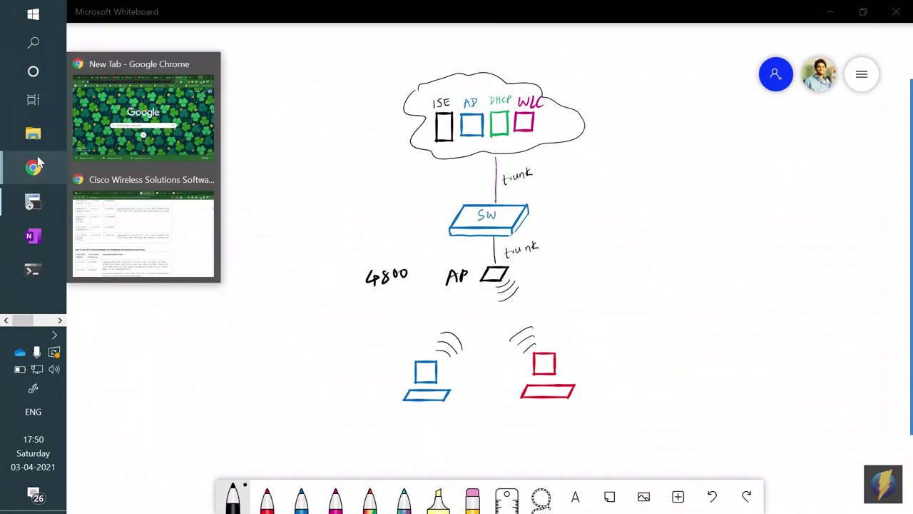
{"action": "left_click", "coordinate": [141, 220]}
{"action": "scroll", "coordinate": [326, 188], "scroll_direction": "up", "scroll_amount": 10}
{"action": "scroll", "coordinate": [318, 211], "scroll_direction": "up", "scroll_amount": 15}
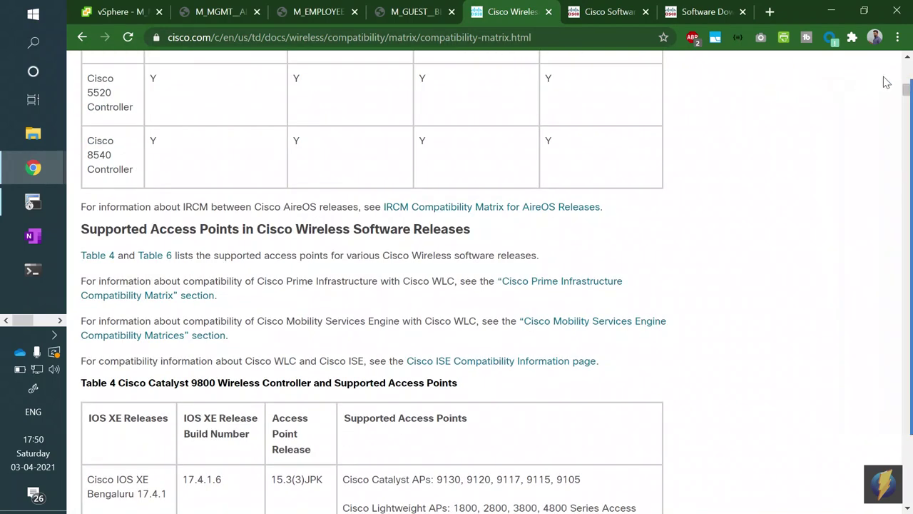
{"action": "scroll", "coordinate": [712, 224], "scroll_direction": "up", "scroll_amount": 10}
{"action": "scroll", "coordinate": [711, 226], "scroll_direction": "up", "scroll_amount": 20}
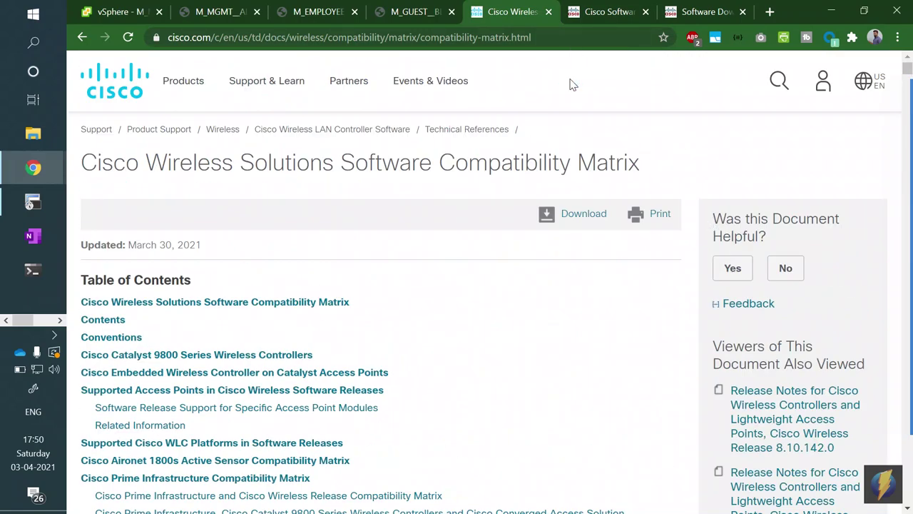
{"action": "left_click_drag", "start_coordinate": [102, 162], "coordinate": [631, 171]}
{"action": "left_click", "coordinate": [418, 164]}
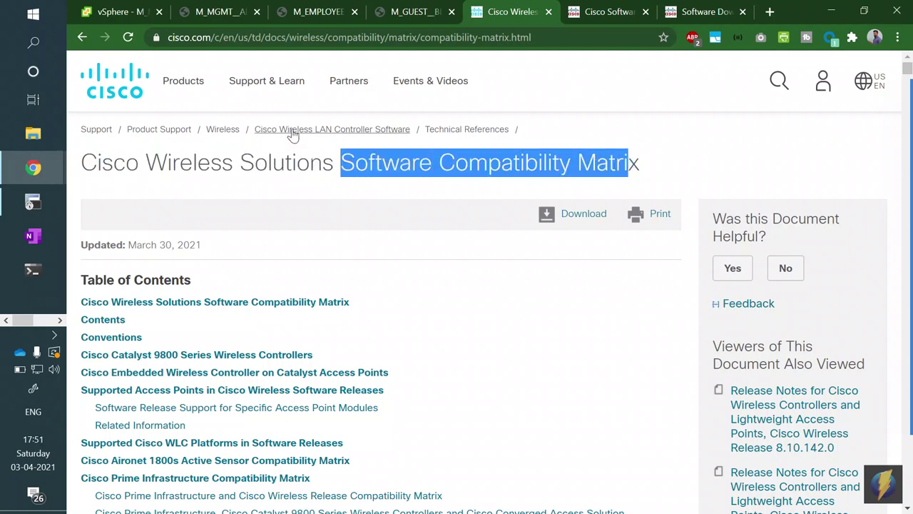
{"action": "left_click", "coordinate": [378, 143]}
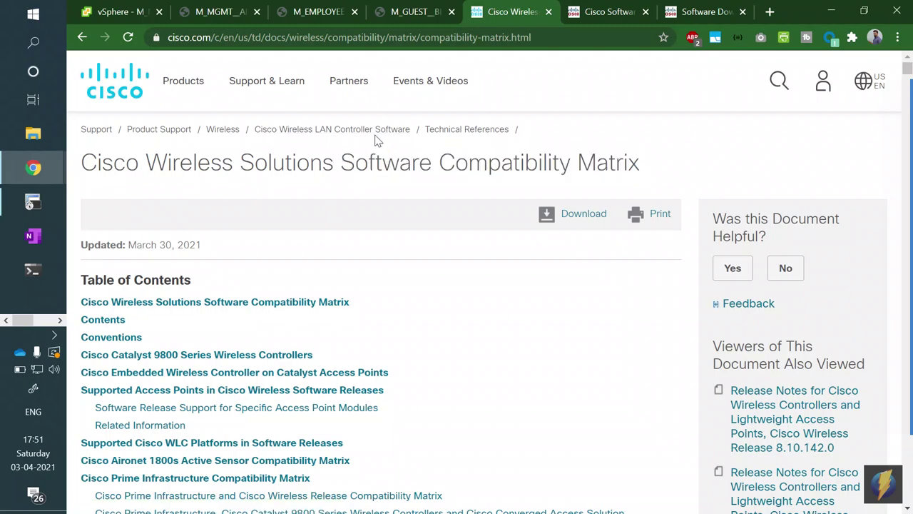
Scroll down the matrix to Table 6, which pairs WLC releases with AP IOS releases.
{"action": "scroll", "coordinate": [361, 207], "scroll_direction": "down", "scroll_amount": 10}
{"action": "scroll", "coordinate": [361, 206], "scroll_direction": "down", "scroll_amount": 15}
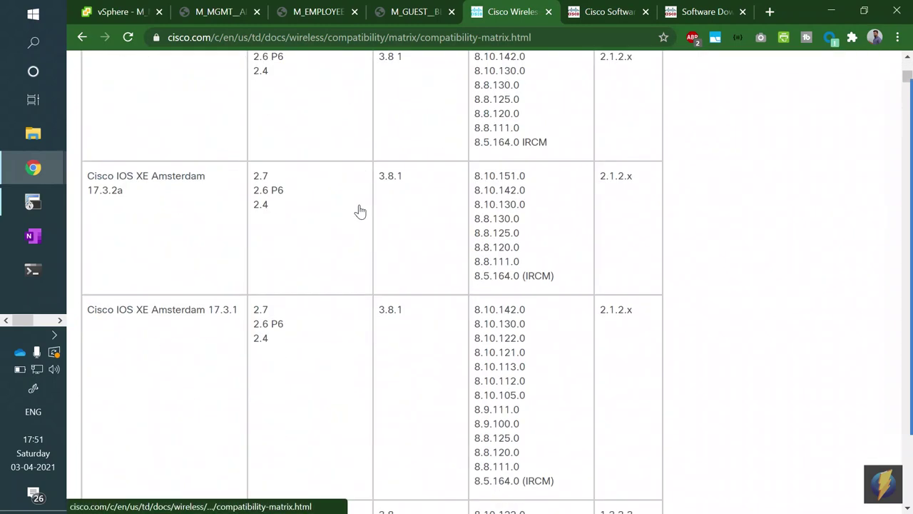
{"action": "scroll", "coordinate": [361, 211], "scroll_direction": "down", "scroll_amount": 2}
{"action": "scroll", "coordinate": [361, 207], "scroll_direction": "up", "scroll_amount": 5}
{"action": "scroll", "coordinate": [362, 208], "scroll_direction": "down", "scroll_amount": 15}
{"action": "scroll", "coordinate": [362, 208], "scroll_direction": "down", "scroll_amount": 10}
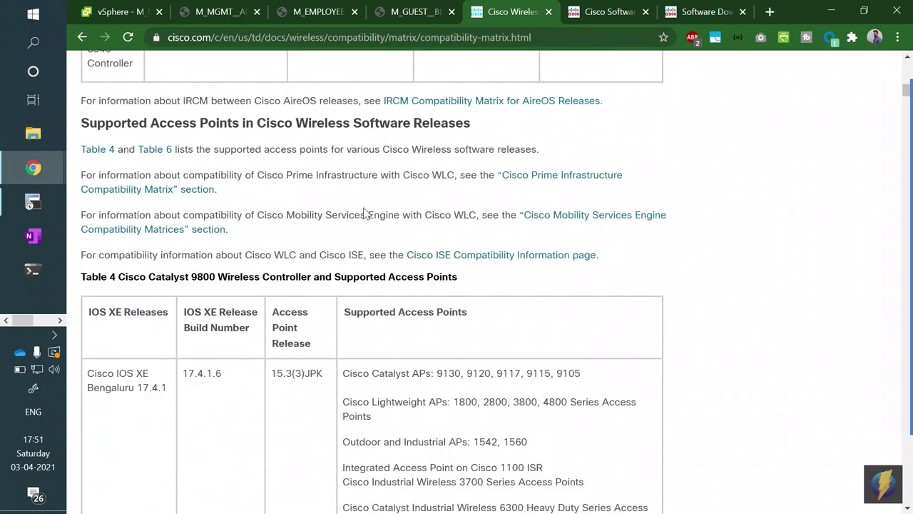
{"action": "scroll", "coordinate": [364, 212], "scroll_direction": "down", "scroll_amount": 2}
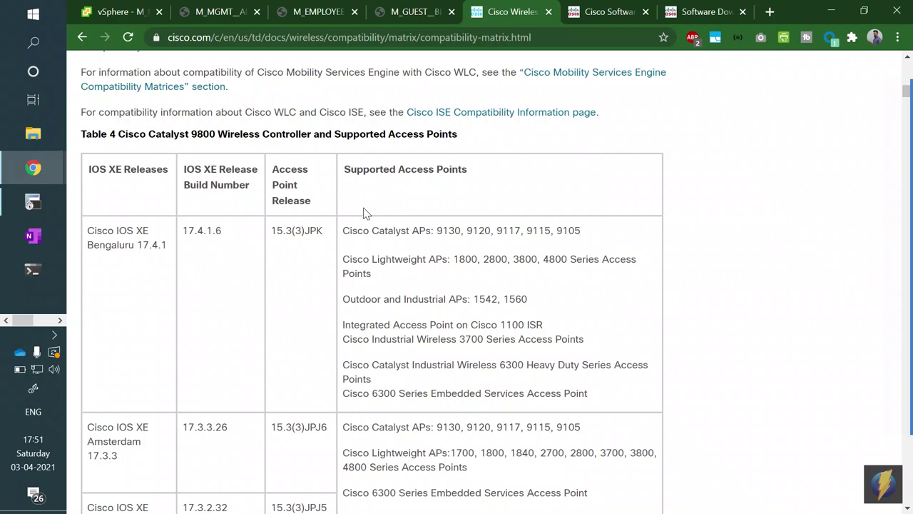
{"action": "left_click_drag", "start_coordinate": [171, 136], "coordinate": [325, 151]}
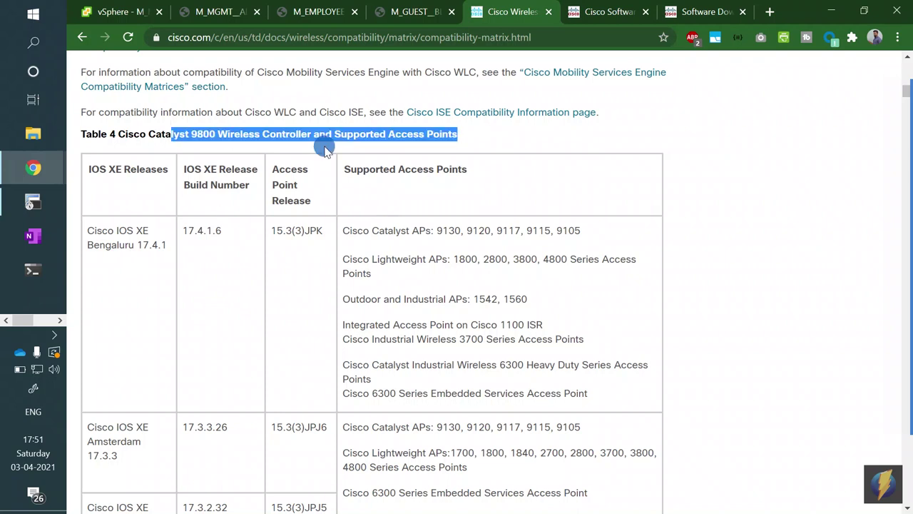
{"action": "scroll", "coordinate": [398, 234], "scroll_direction": "down", "scroll_amount": 2}
{"action": "scroll", "coordinate": [398, 236], "scroll_direction": "down", "scroll_amount": 12}
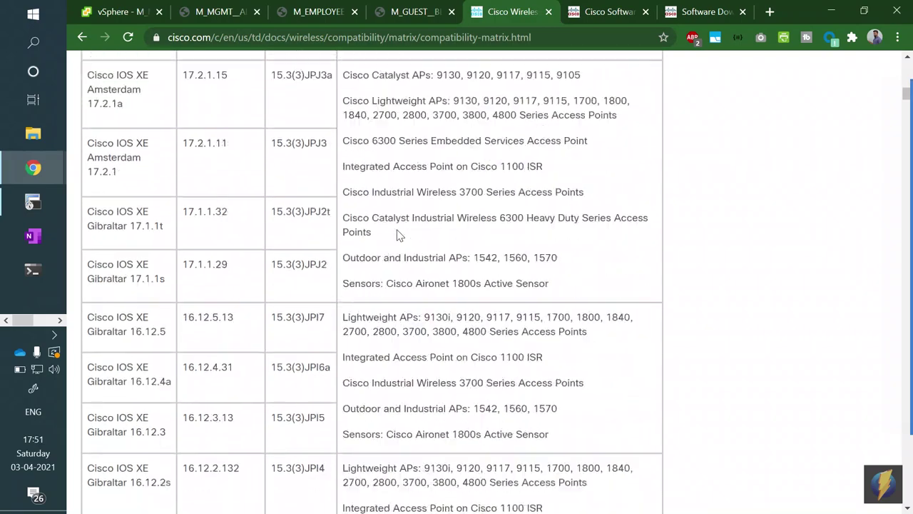
{"action": "scroll", "coordinate": [398, 230], "scroll_direction": "down", "scroll_amount": 20}
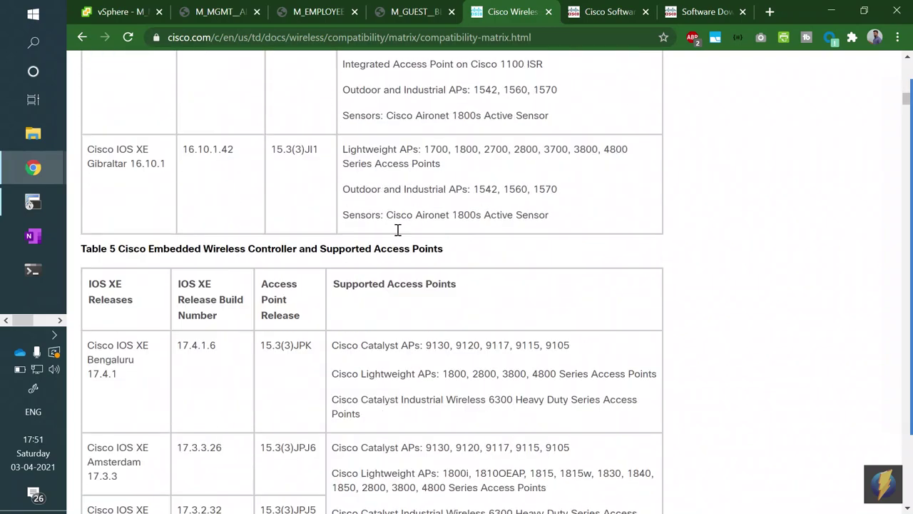
{"action": "scroll", "coordinate": [398, 229], "scroll_direction": "down", "scroll_amount": 6}
{"action": "scroll", "coordinate": [399, 231], "scroll_direction": "up", "scroll_amount": 6}
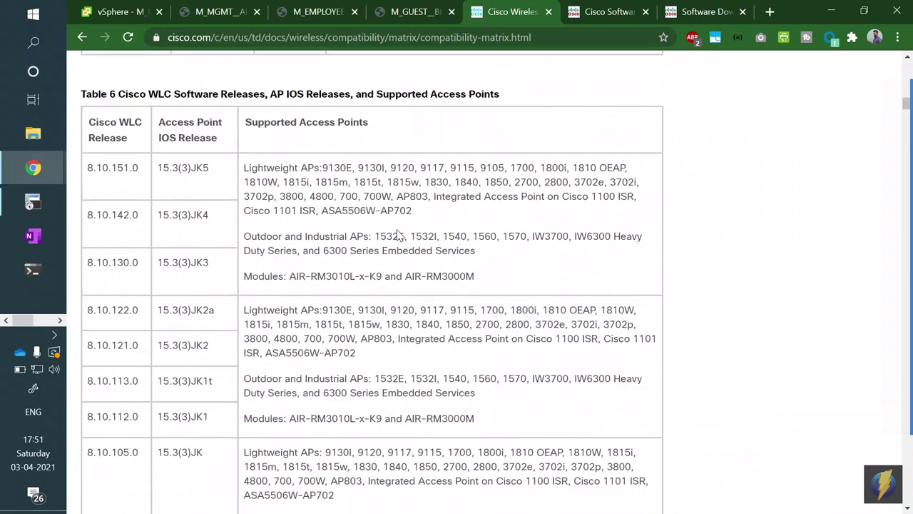
In Table 6, highlight WLC release 8.10.130.0, the 4800 AP and AP IOS 15.3(3)JK3.
{"action": "left_click_drag", "start_coordinate": [82, 173], "coordinate": [468, 172]}
{"action": "scroll", "coordinate": [132, 236], "scroll_direction": "down", "scroll_amount": 3}
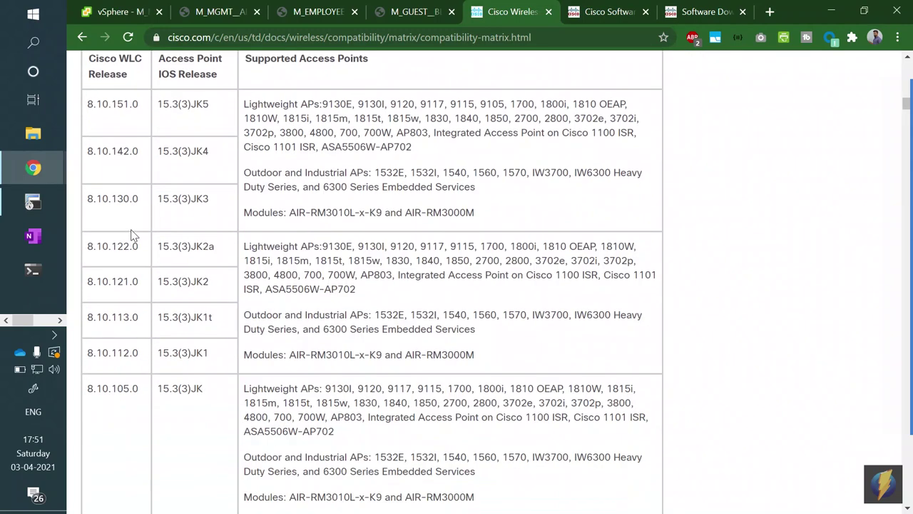
{"action": "scroll", "coordinate": [132, 235], "scroll_direction": "up", "scroll_amount": 1}
{"action": "left_click_drag", "start_coordinate": [138, 199], "coordinate": [83, 200]}
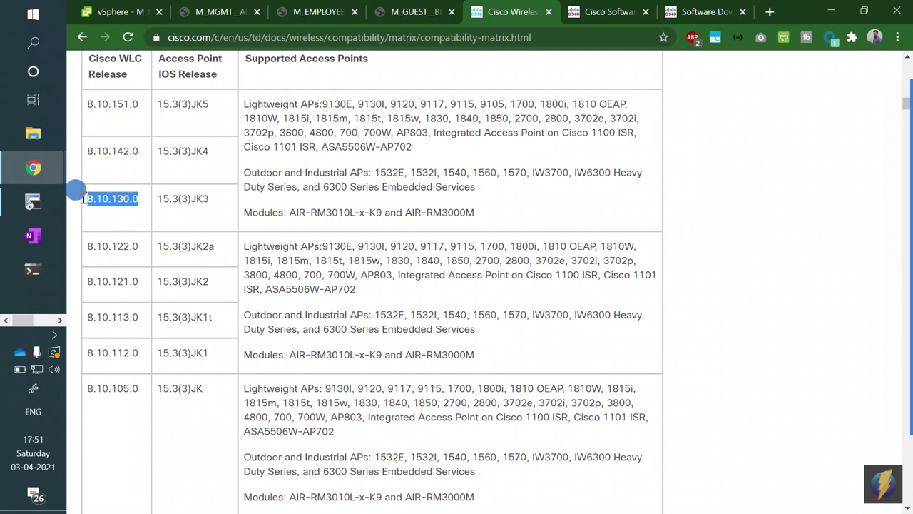
{"action": "scroll", "coordinate": [129, 225], "scroll_direction": "up", "scroll_amount": 1}
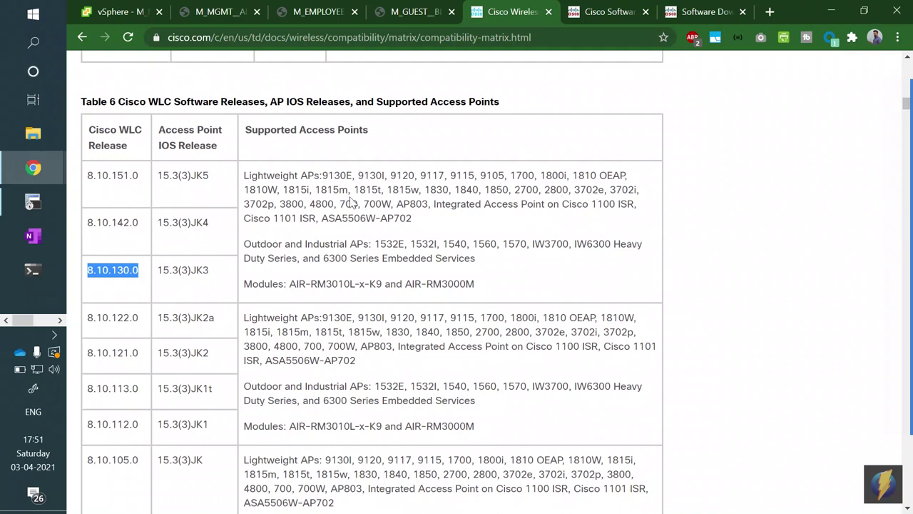
{"action": "left_click_drag", "start_coordinate": [334, 204], "coordinate": [309, 204]}
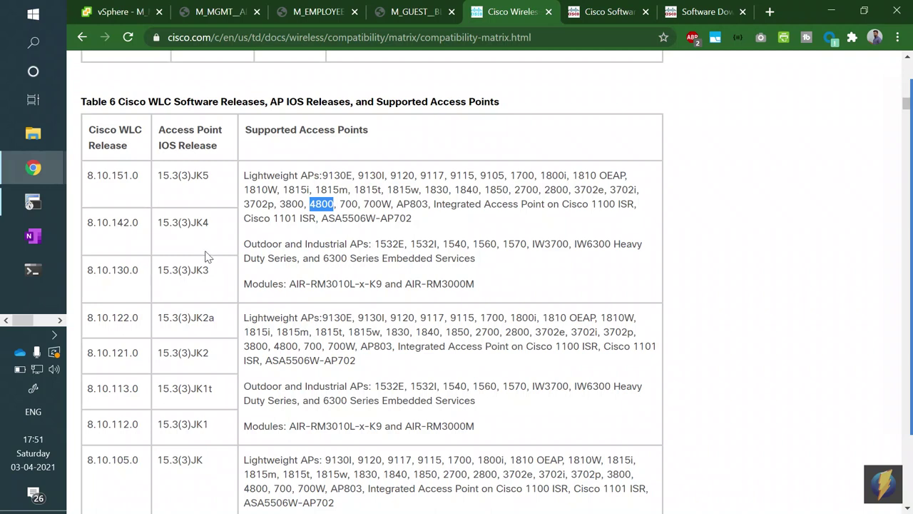
{"action": "left_click_drag", "start_coordinate": [146, 272], "coordinate": [87, 269]}
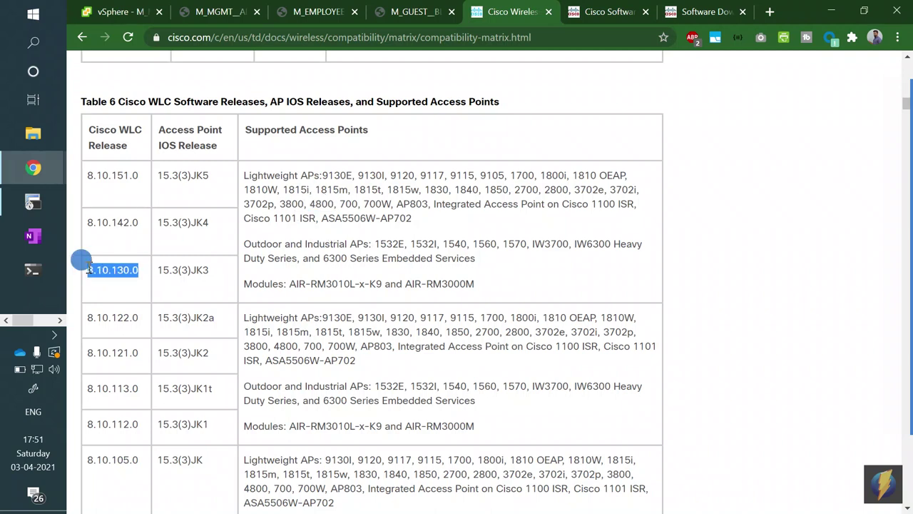
{"action": "left_click_drag", "start_coordinate": [214, 272], "coordinate": [157, 272]}
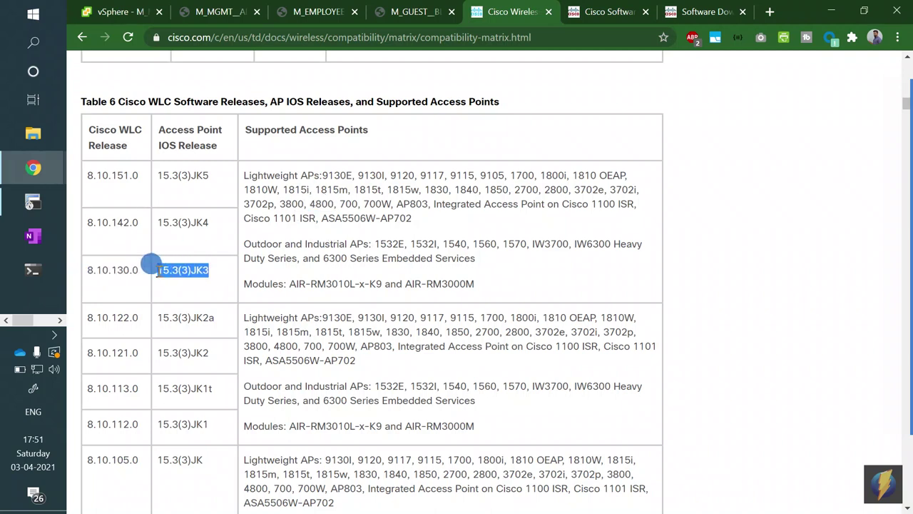
Clear the highlights and switch to the Cisco Software Central page.
{"action": "left_click", "coordinate": [198, 289]}
{"action": "left_click", "coordinate": [702, 183]}
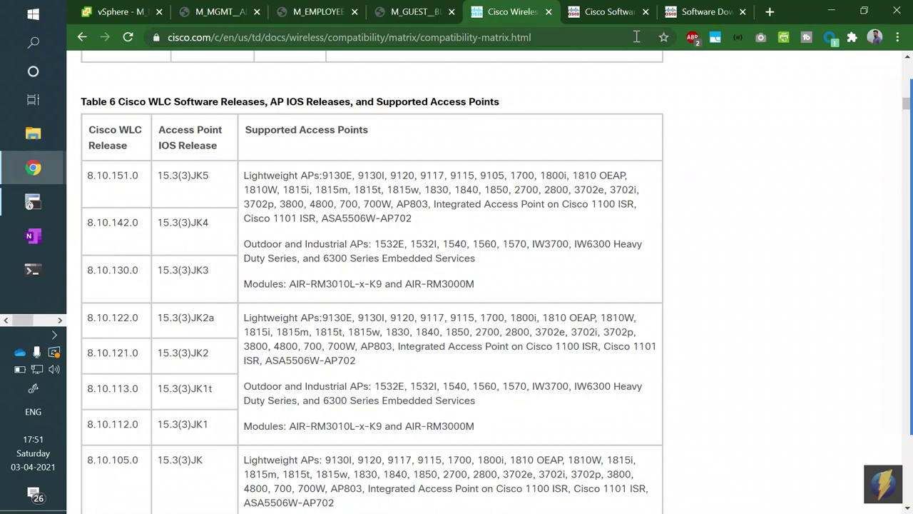
{"action": "left_click", "coordinate": [613, 12]}
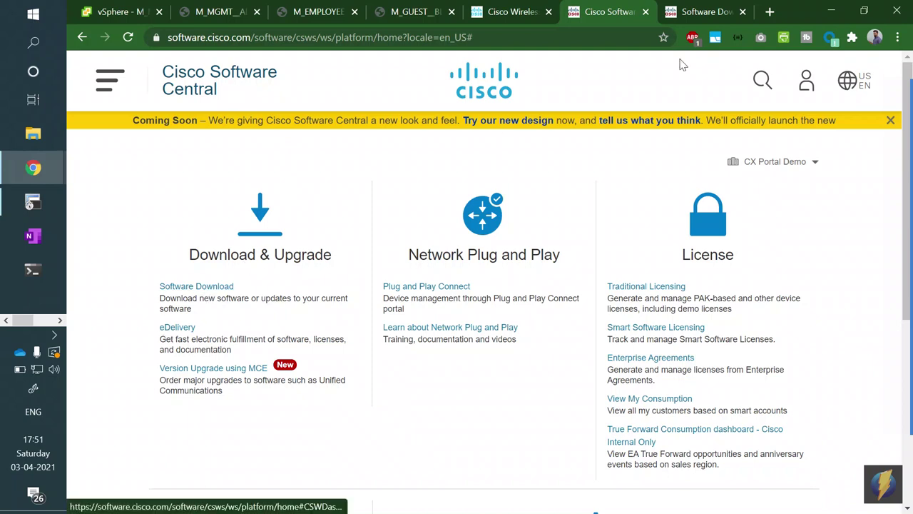
Review the Aironet 4800 Lightweight AP Software 15.3.3-JK3 download, then return to the Whiteboard network diagram.
{"action": "left_click", "coordinate": [696, 11]}
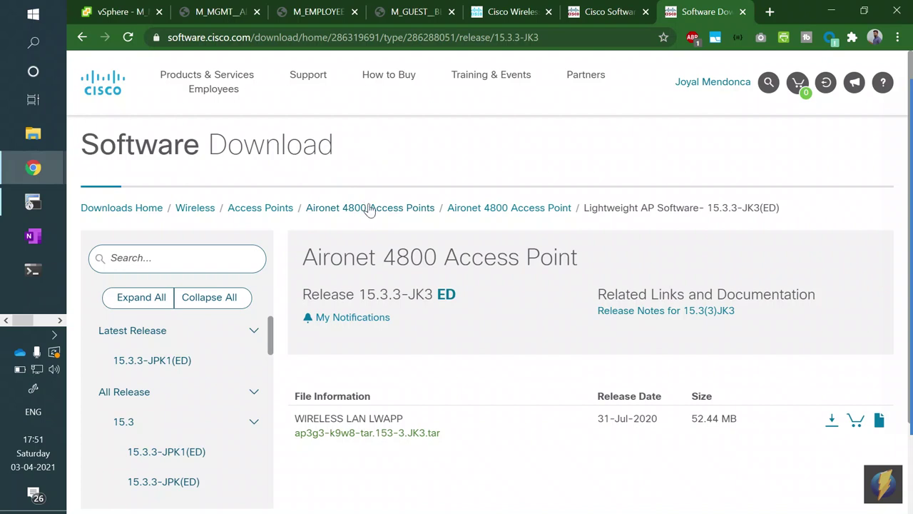
{"action": "left_click_drag", "start_coordinate": [604, 207], "coordinate": [782, 206]}
{"action": "scroll", "coordinate": [781, 206], "scroll_direction": "down", "scroll_amount": 2}
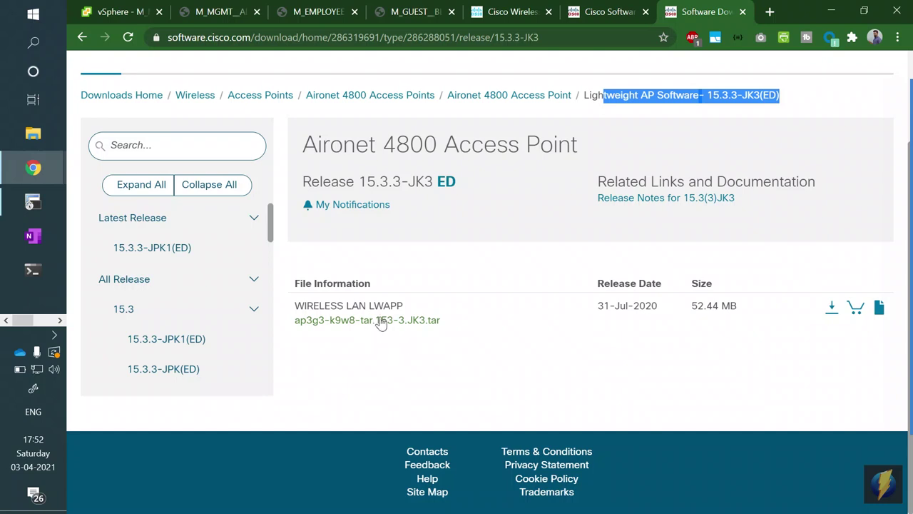
{"action": "left_click", "coordinate": [419, 394]}
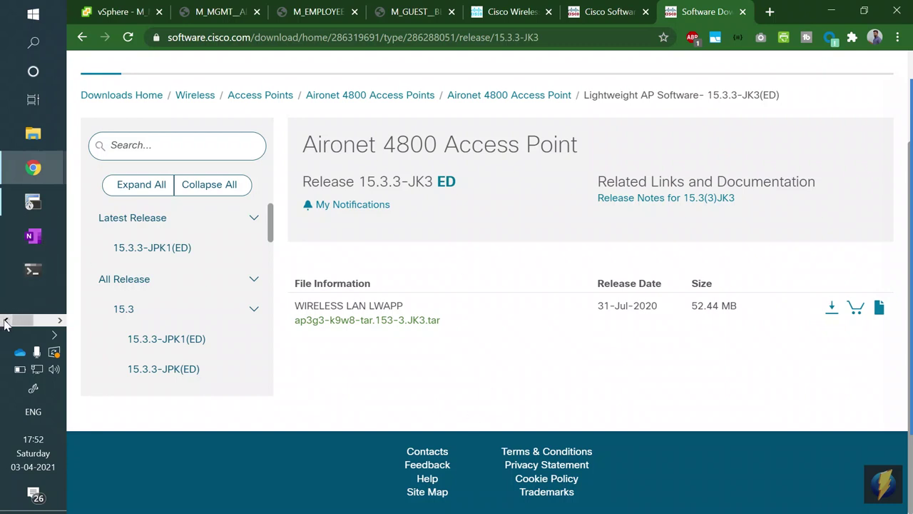
{"action": "left_click", "coordinate": [60, 321]}
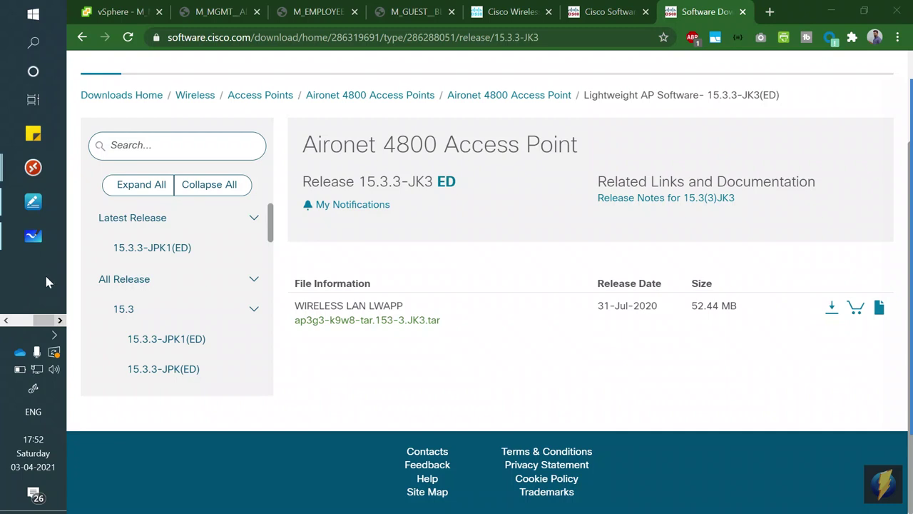
{"action": "left_click", "coordinate": [33, 235]}
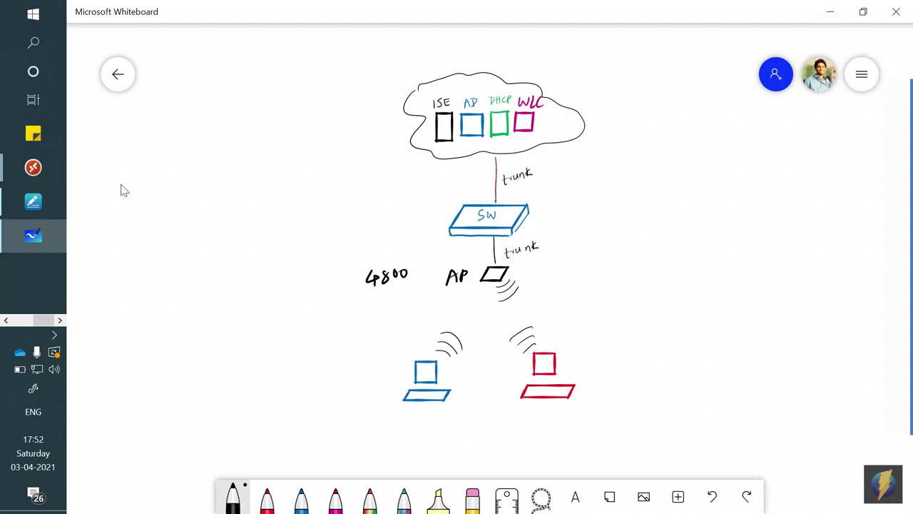
Switch from Whiteboard to the remote desktop session showing the WLC Monitor summary.
{"action": "left_click", "coordinate": [6, 322]}
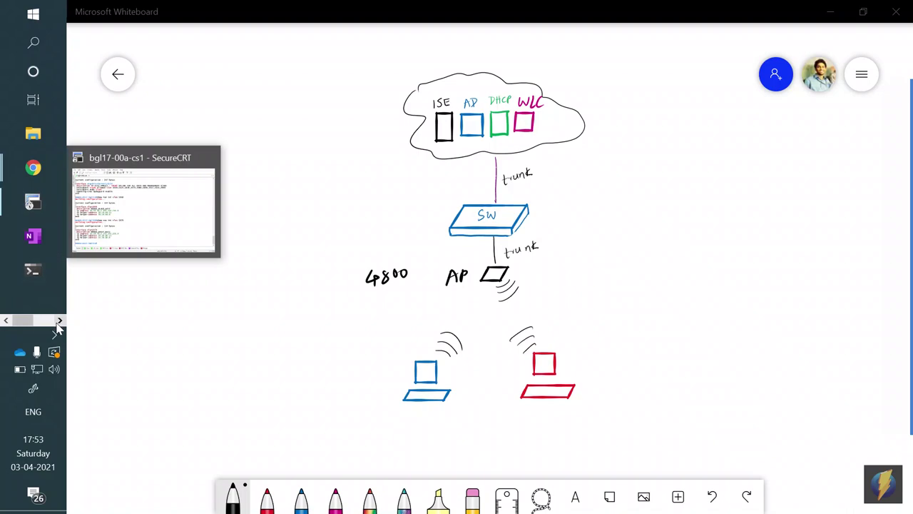
{"action": "left_click", "coordinate": [60, 320]}
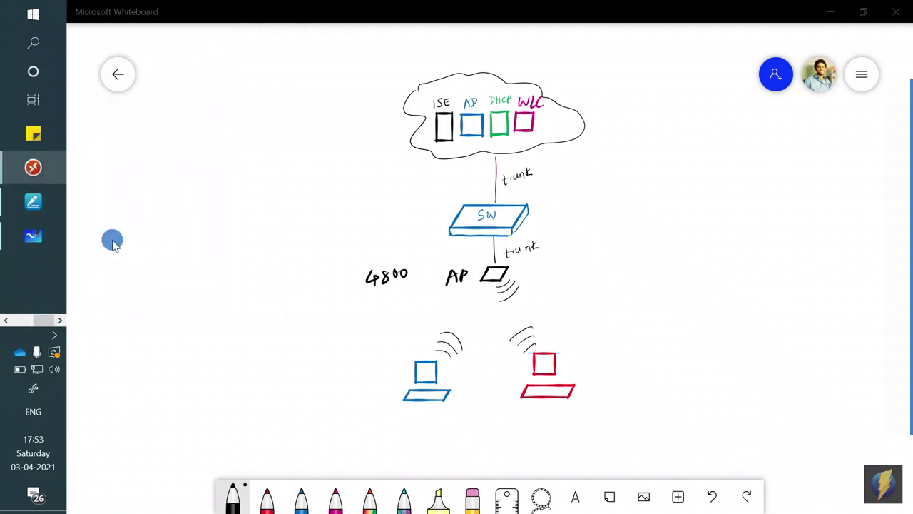
{"action": "left_click", "coordinate": [112, 241]}
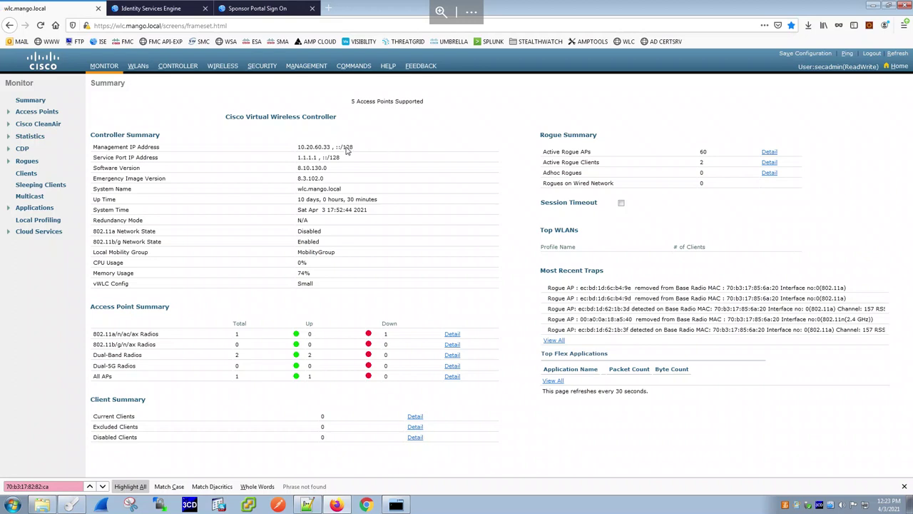
Highlight the controller's management IP, system name wlc.mango.local and AP radio summary.
{"action": "left_click_drag", "start_coordinate": [295, 147], "coordinate": [359, 144]}
{"action": "left_click_drag", "start_coordinate": [350, 189], "coordinate": [293, 189]}
{"action": "left_click_drag", "start_coordinate": [93, 333], "coordinate": [143, 380]}
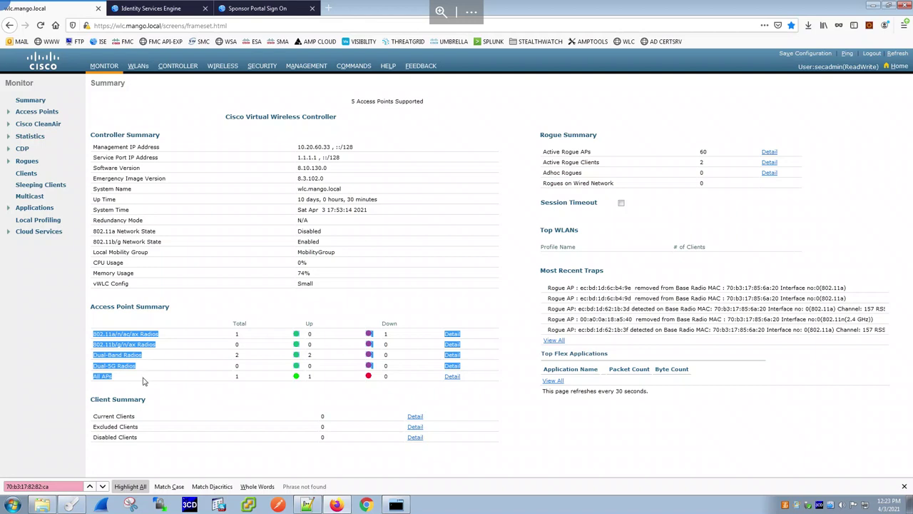
{"action": "left_click", "coordinate": [143, 382]}
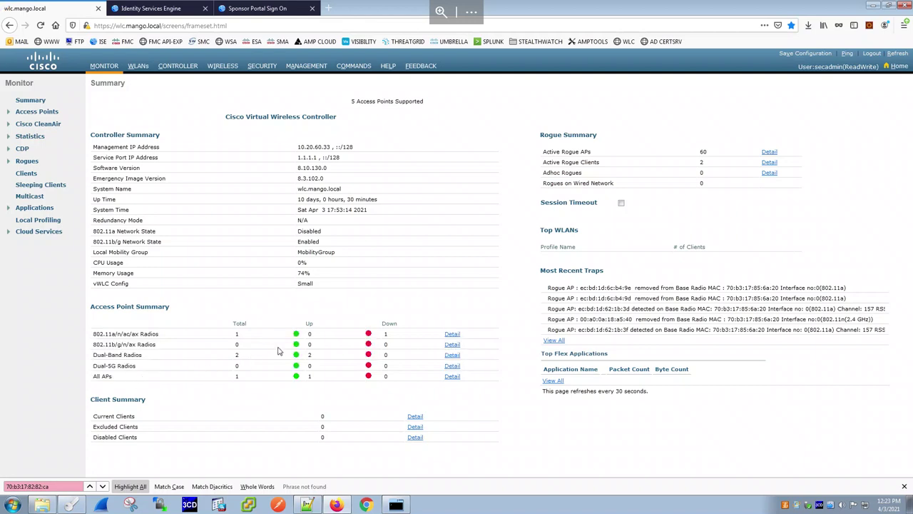
Check the 802.11a/n/ac/ax and dual-band radio counts, then open the WLANs list.
{"action": "left_click_drag", "start_coordinate": [246, 334], "coordinate": [224, 332]}
{"action": "left_click_drag", "start_coordinate": [334, 355], "coordinate": [291, 355]}
{"action": "left_click_drag", "start_coordinate": [93, 355], "coordinate": [160, 363]}
{"action": "left_click", "coordinate": [296, 404]}
{"action": "left_click", "coordinate": [139, 66]}
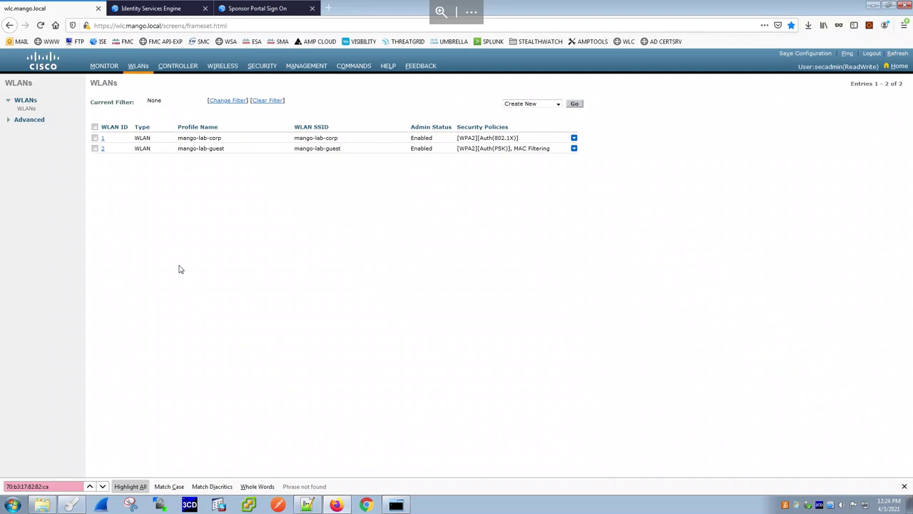
Point out mango-lab-guest, then open the mango-lab-corp WLAN (ID 1) General settings.
{"action": "left_click", "coordinate": [209, 148]}
{"action": "double_click", "coordinate": [209, 149]}
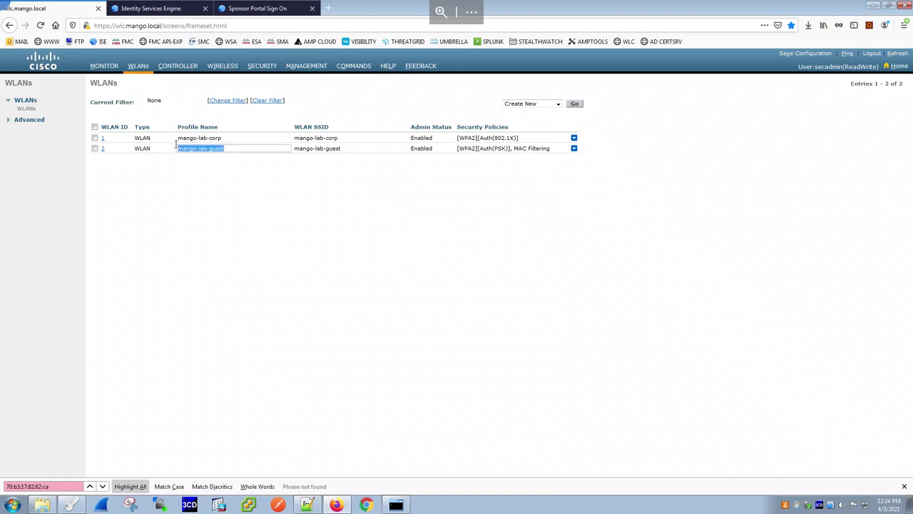
{"action": "left_click", "coordinate": [206, 236]}
{"action": "left_click", "coordinate": [102, 139]}
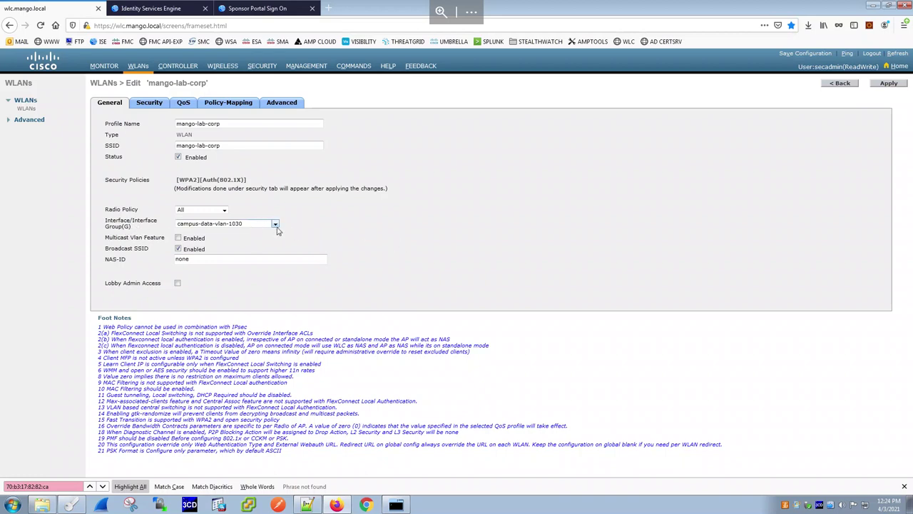
Duplicate the wlc.mango.local controller tab into a second browser tab.
{"action": "right_click", "coordinate": [75, 7]}
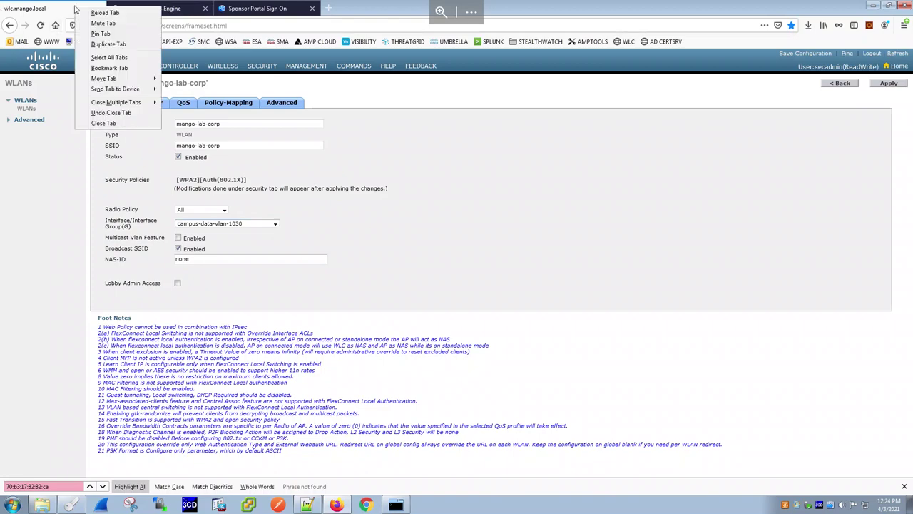
{"action": "left_click", "coordinate": [117, 44]}
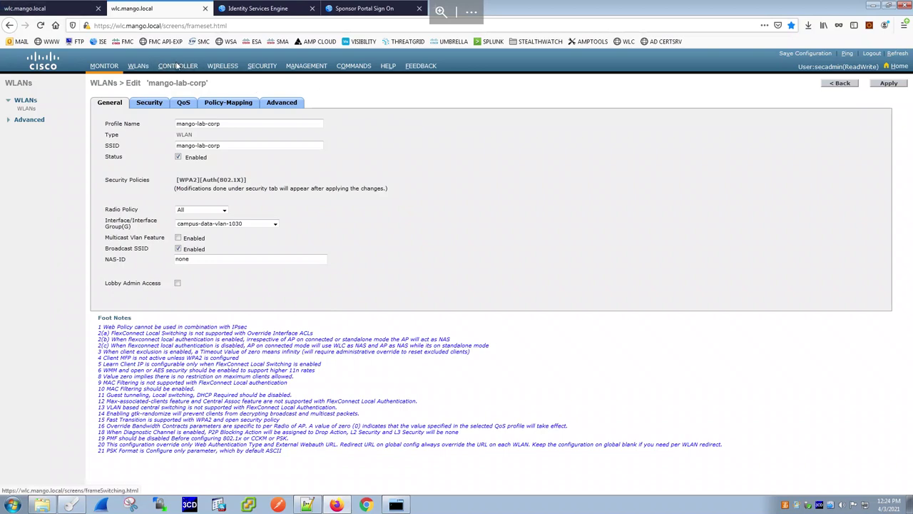
Open CONTROLLER > Interfaces and check campus-data-vlan-1030 on VLAN 1030 at 10.10.30.2.
{"action": "left_click", "coordinate": [191, 71]}
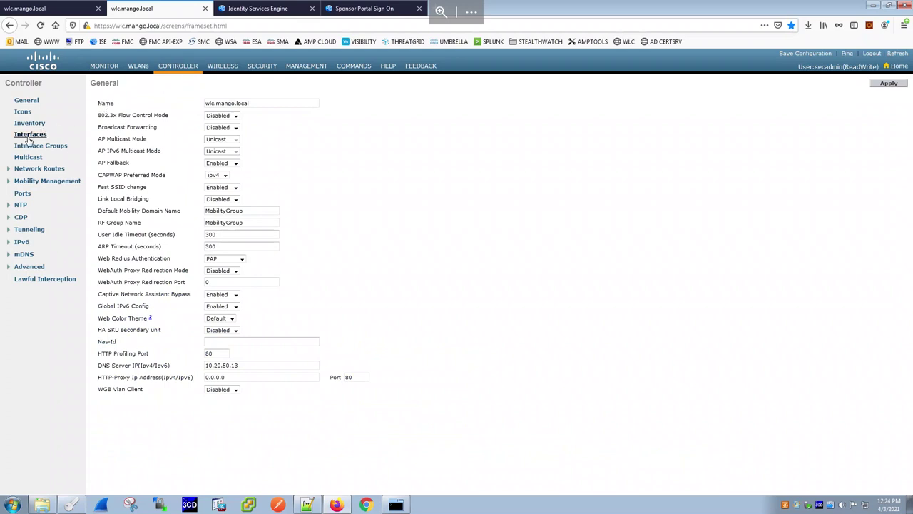
{"action": "left_click", "coordinate": [29, 136]}
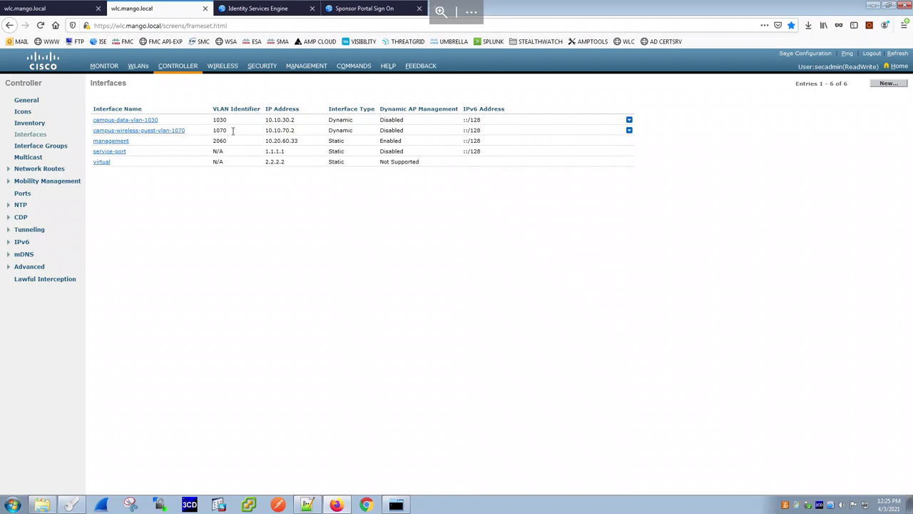
{"action": "double_click", "coordinate": [224, 119]}
{"action": "left_click", "coordinate": [279, 219]}
Compare the switch's Vlan1030 gateway 10.10.30.1 and Vlan1070 gateway 10.10.70.1, then minimize SecureCRT.
{"action": "mouse_move", "coordinate": [3, 214]}
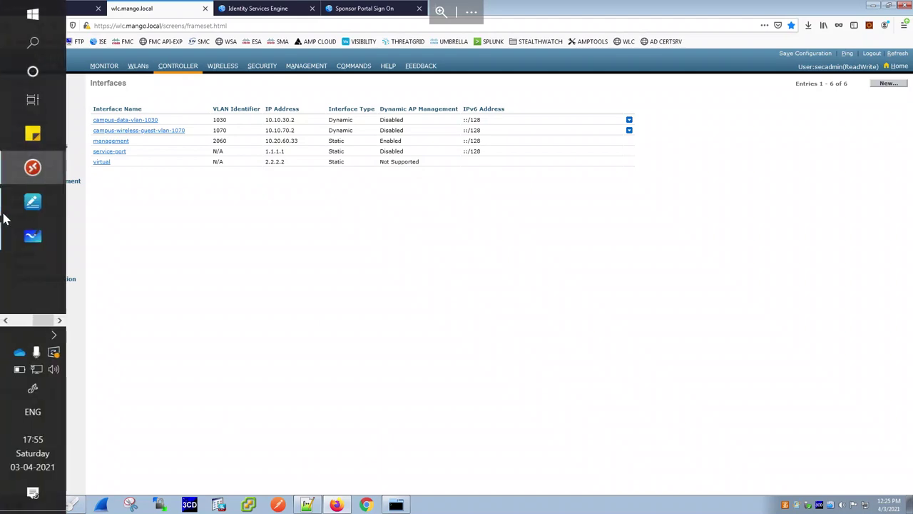
{"action": "left_click", "coordinate": [32, 207]}
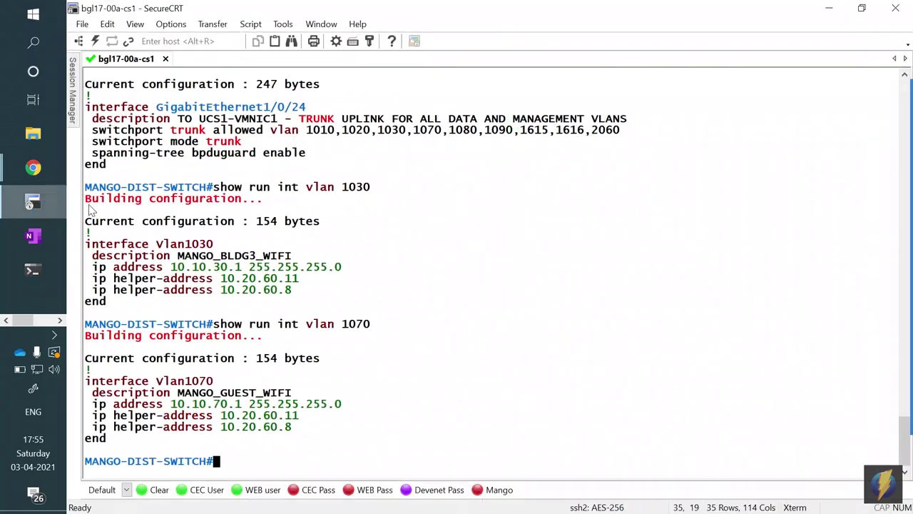
{"action": "left_click_drag", "start_coordinate": [171, 267], "coordinate": [247, 269]}
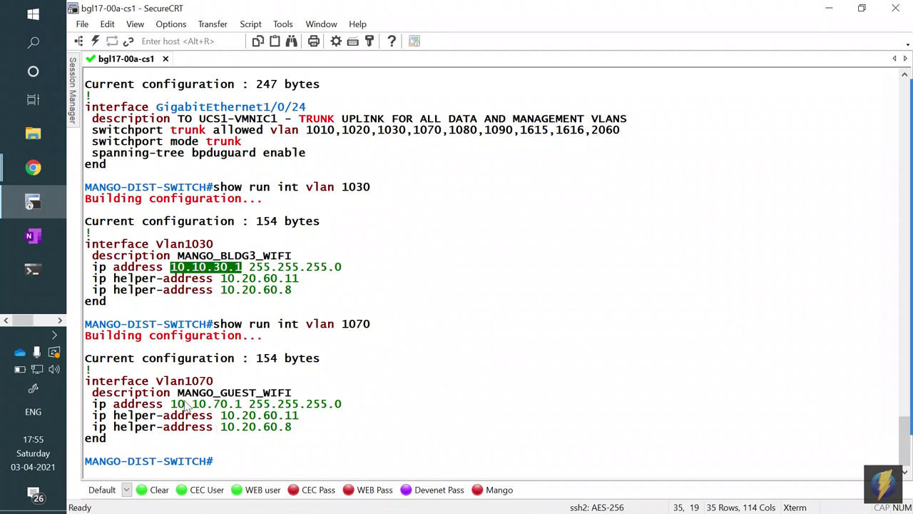
{"action": "left_click_drag", "start_coordinate": [171, 405], "coordinate": [243, 407]}
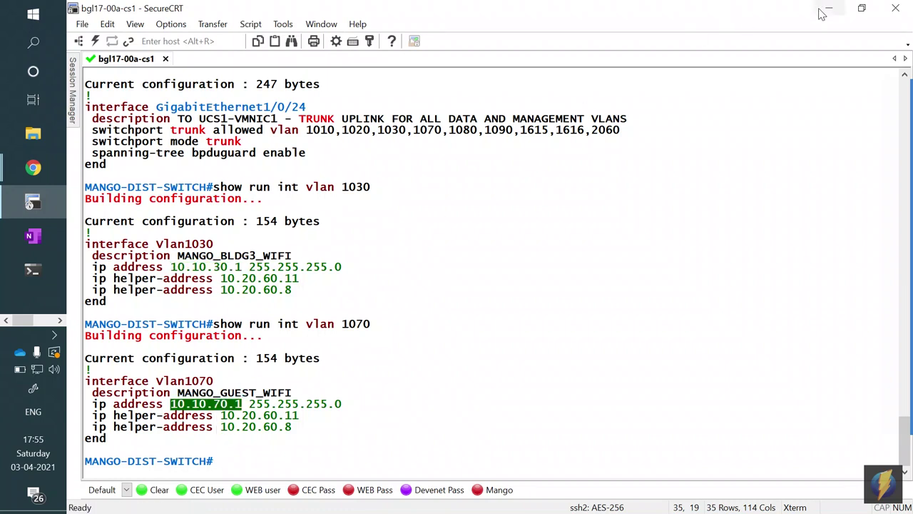
{"action": "left_click", "coordinate": [828, 8]}
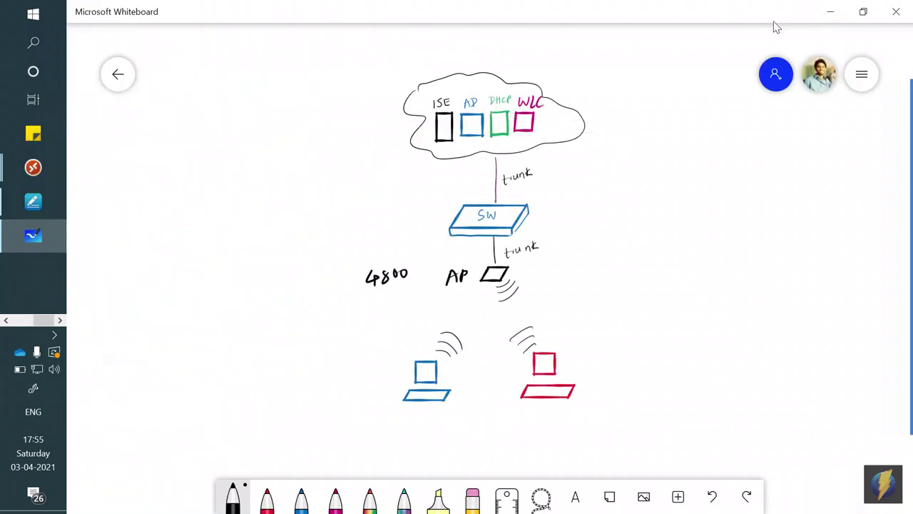
Bring the 'Mango Jump' remote session full screen, showing the controller's interfaces list.
{"action": "left_click", "coordinate": [54, 335]}
{"action": "left_click", "coordinate": [5, 320]}
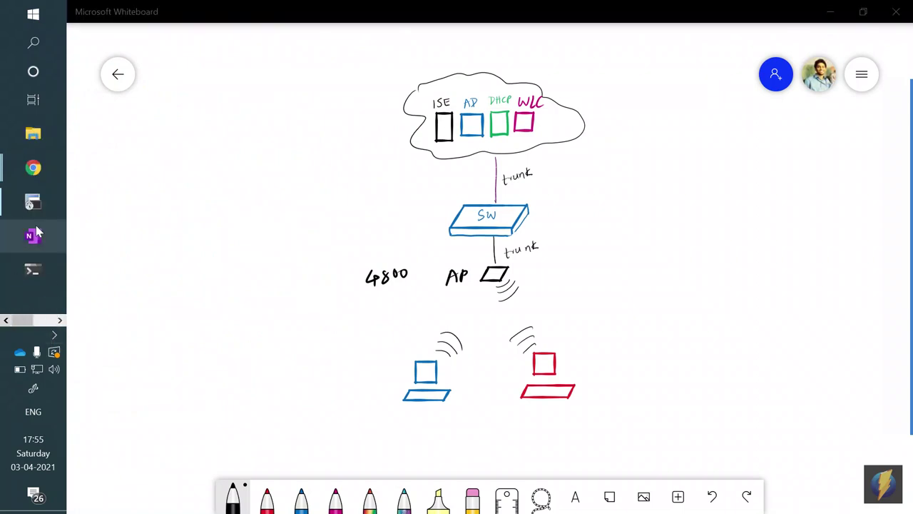
{"action": "left_click", "coordinate": [60, 320]}
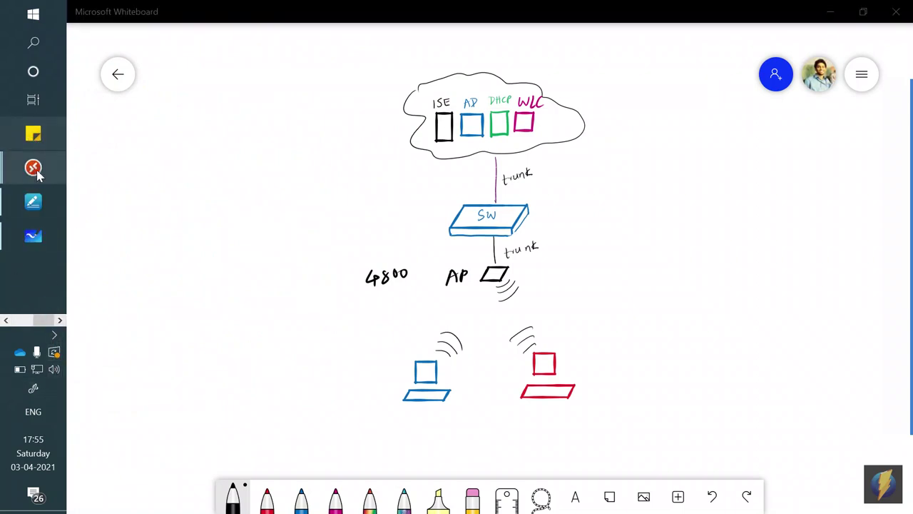
{"action": "mouse_move", "coordinate": [33, 166]}
{"action": "left_click", "coordinate": [104, 245]}
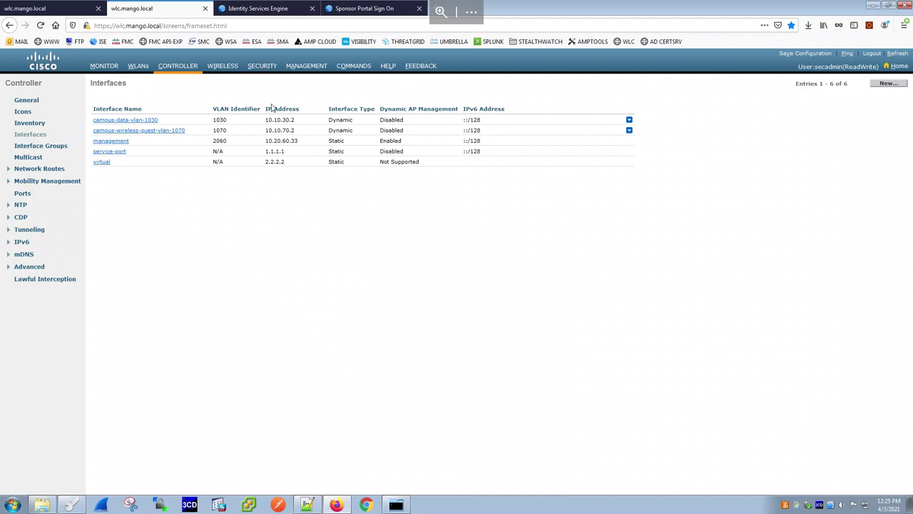
Return to the mango-lab-corp WLAN edit page and show its WPA2+WPA3 Enterprise Layer 2 security.
{"action": "left_click", "coordinate": [65, 10]}
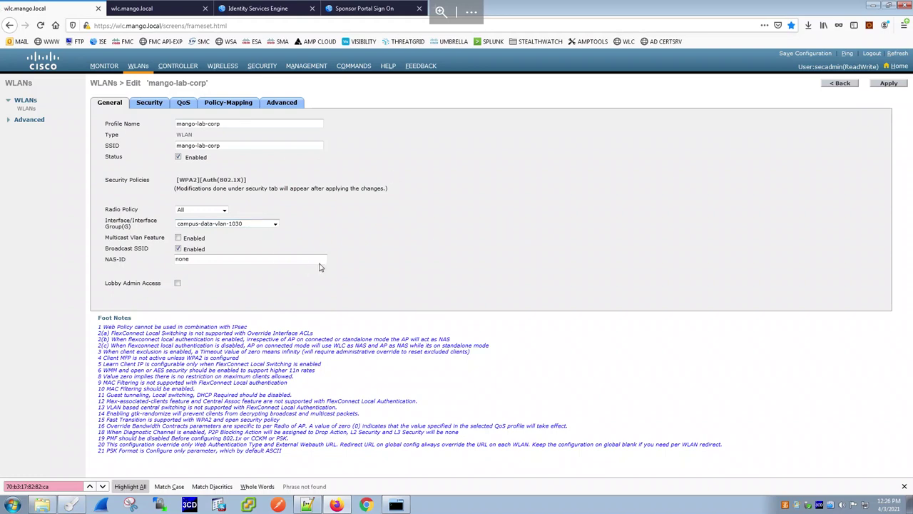
{"action": "left_click", "coordinate": [152, 104]}
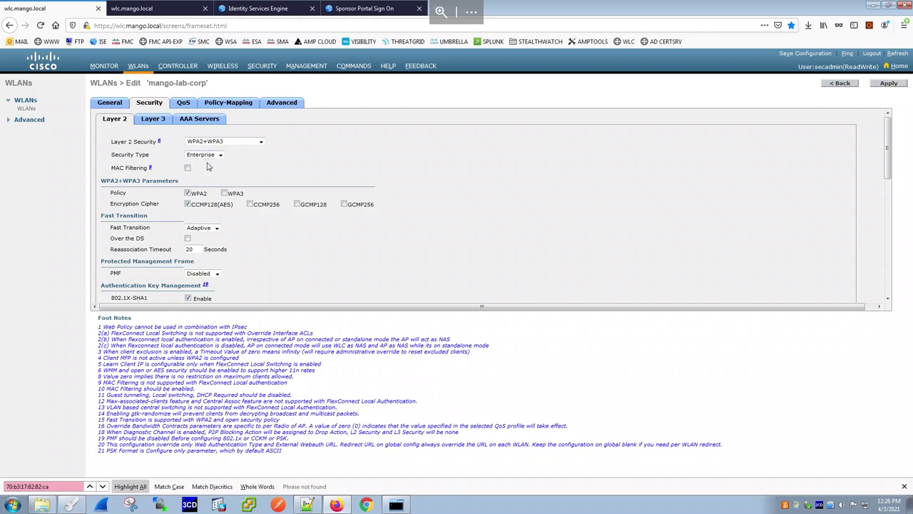
Check the Layer 2 security type options, keep Enterprise, and scroll through the Layer 2 form.
{"action": "left_click", "coordinate": [213, 158]}
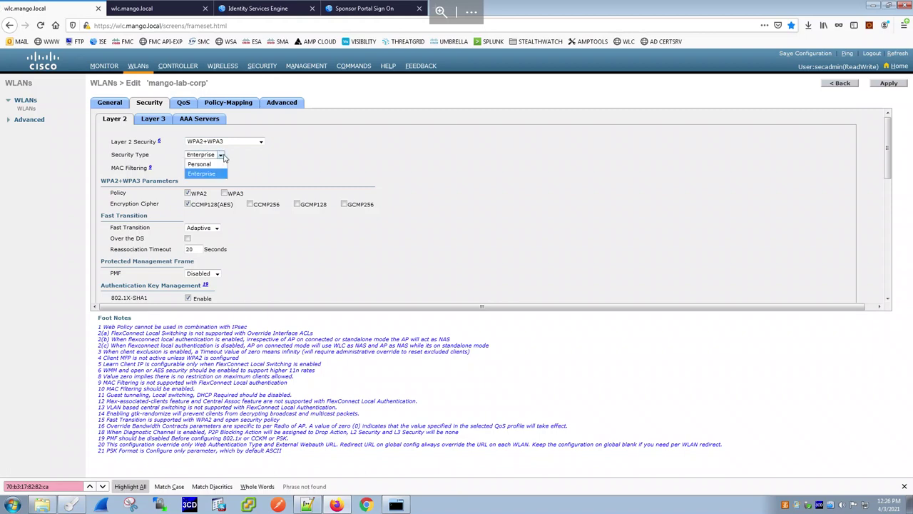
{"action": "left_click", "coordinate": [299, 173]}
{"action": "scroll", "coordinate": [257, 225], "scroll_direction": "down", "scroll_amount": 5}
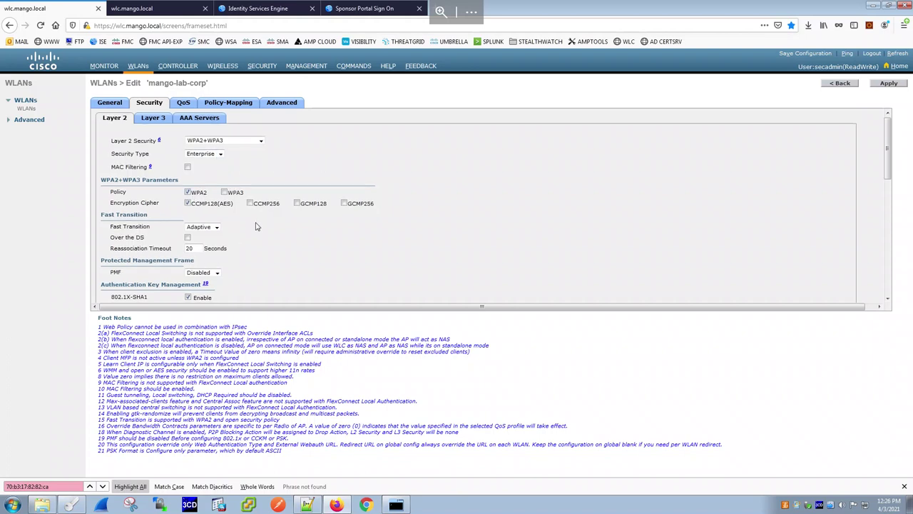
{"action": "scroll", "coordinate": [256, 225], "scroll_direction": "up", "scroll_amount": 4}
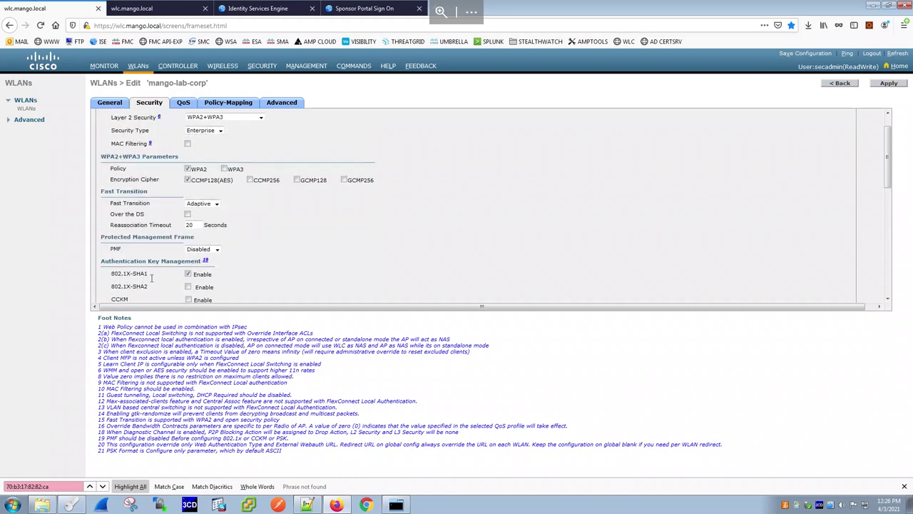
{"action": "scroll", "coordinate": [196, 125], "scroll_direction": "up", "scroll_amount": 2}
Review the Layer 3 settings and the AAA servers: 10.20.60.8 on ports 1812 and 1813.
{"action": "left_click", "coordinate": [154, 119]}
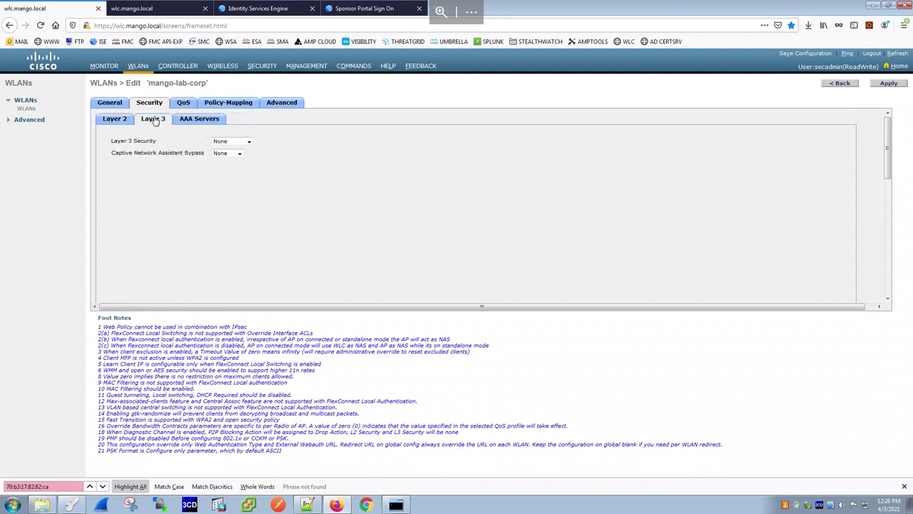
{"action": "left_click", "coordinate": [208, 122]}
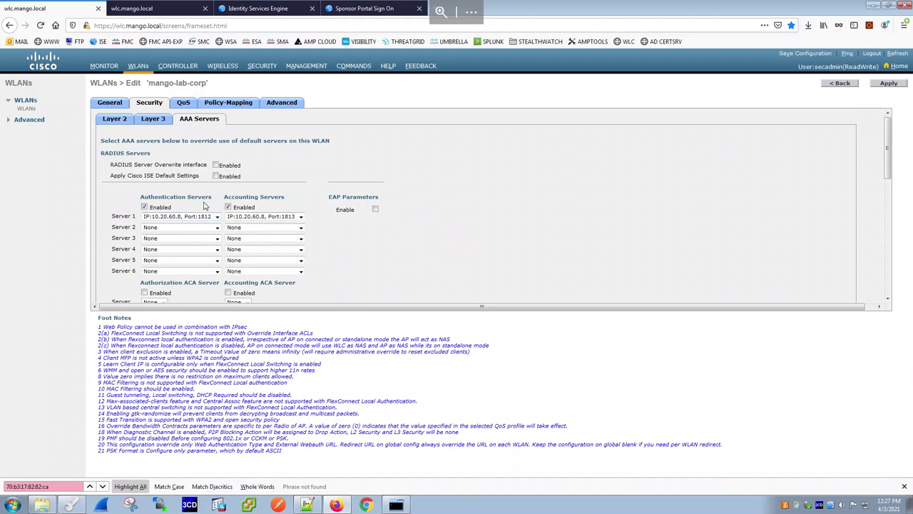
{"action": "scroll", "coordinate": [456, 239], "scroll_direction": "down", "scroll_amount": 1}
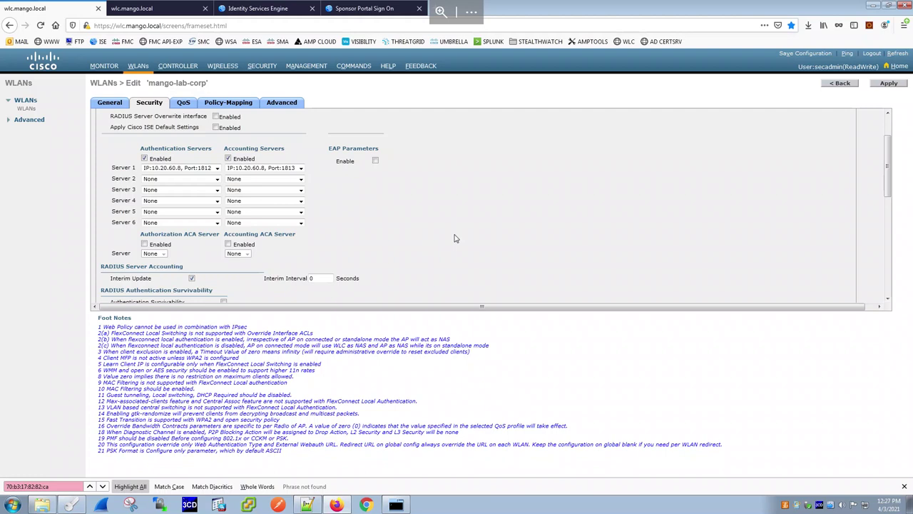
{"action": "scroll", "coordinate": [456, 238], "scroll_direction": "up", "scroll_amount": 1}
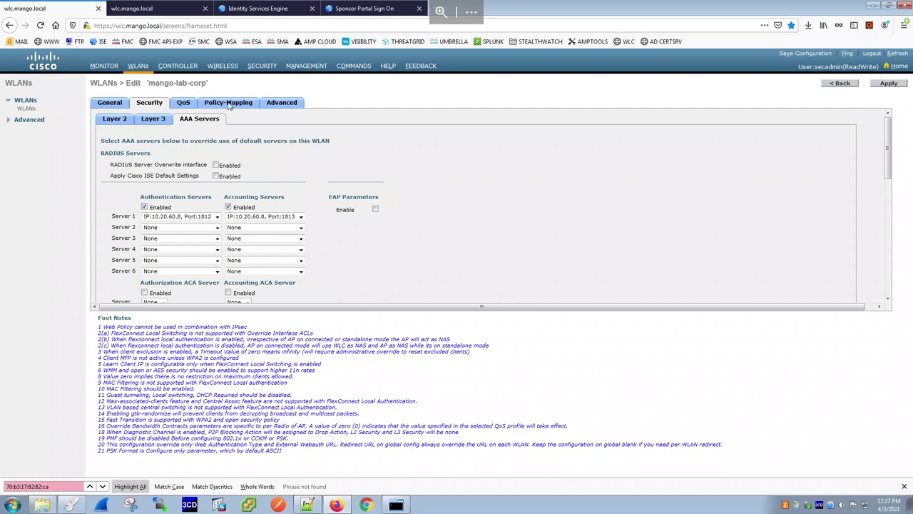
Review the corp WLAN's QoS, Policy-Mapping and Advanced settings.
{"action": "left_click", "coordinate": [184, 104]}
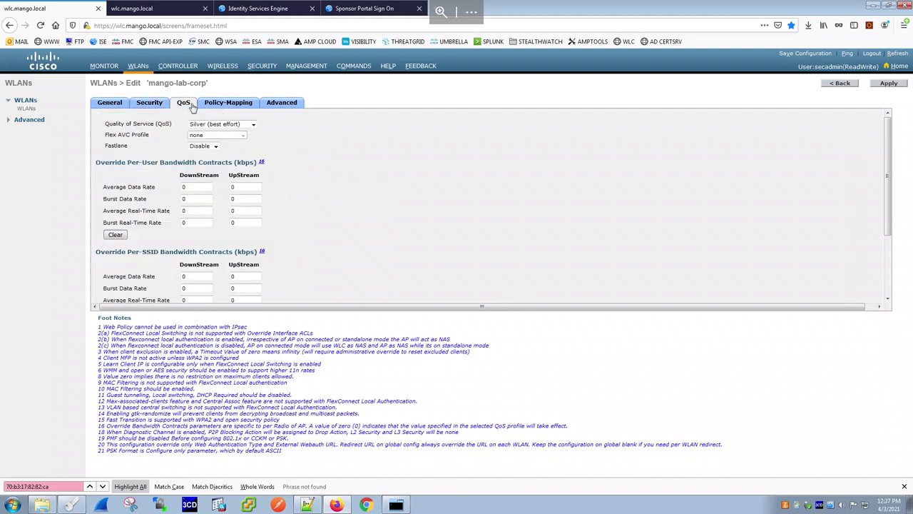
{"action": "left_click", "coordinate": [227, 104]}
{"action": "left_click", "coordinate": [294, 104]}
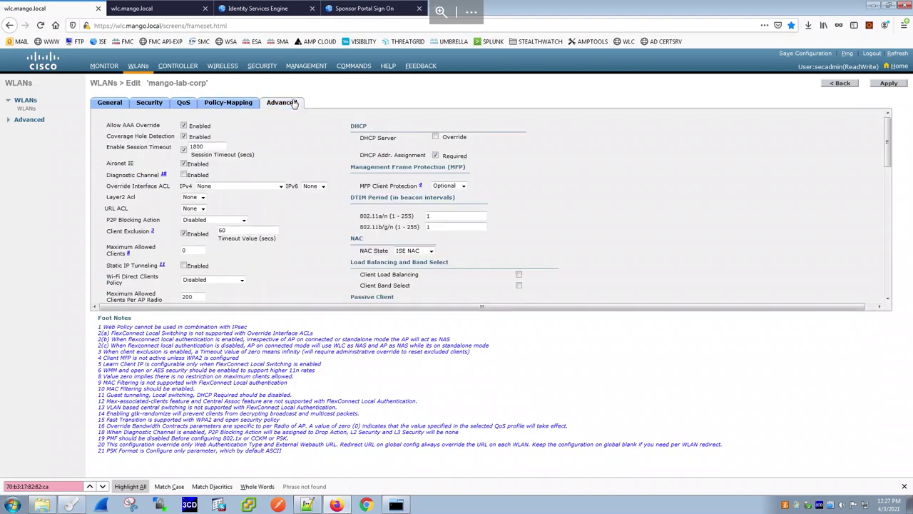
{"action": "scroll", "coordinate": [612, 186], "scroll_direction": "down", "scroll_amount": 15}
{"action": "scroll", "coordinate": [610, 189], "scroll_direction": "up", "scroll_amount": 15}
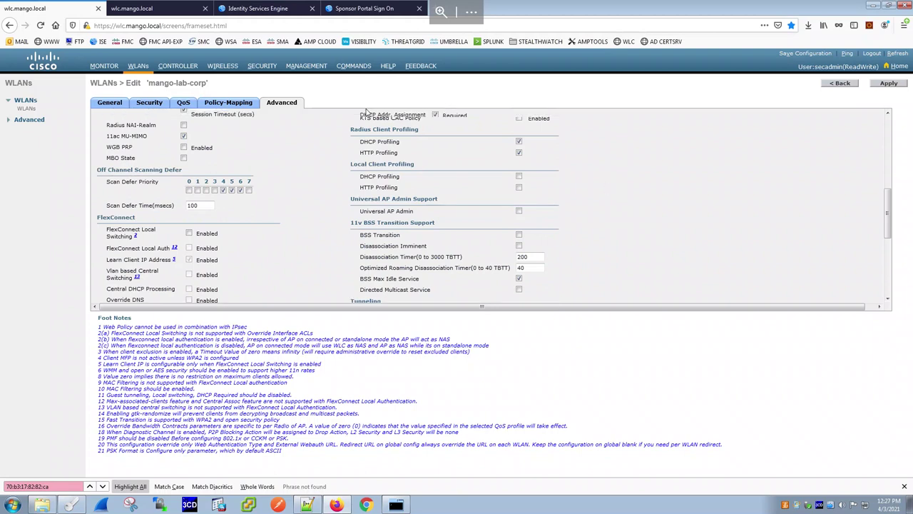
Open the mango-lab-guest WLAN from the WLANs list, then the controller's General settings.
{"action": "left_click", "coordinate": [28, 108]}
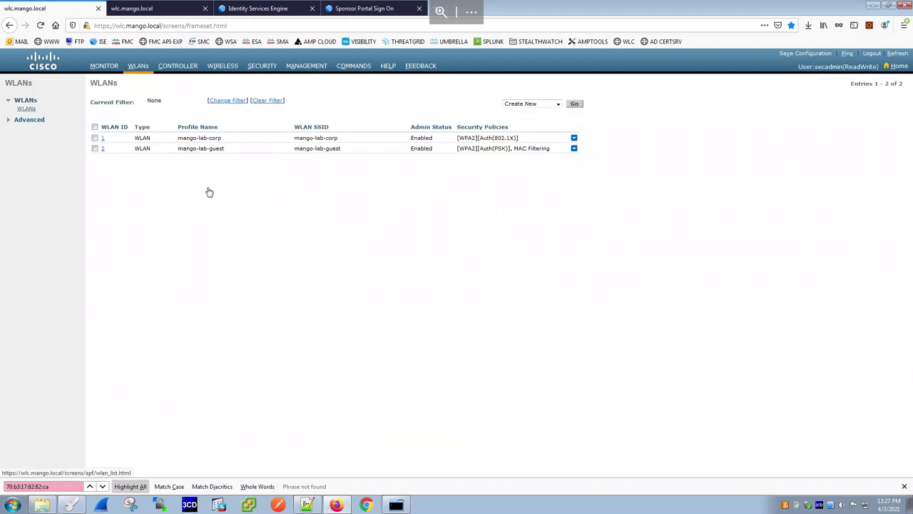
{"action": "left_click", "coordinate": [102, 149]}
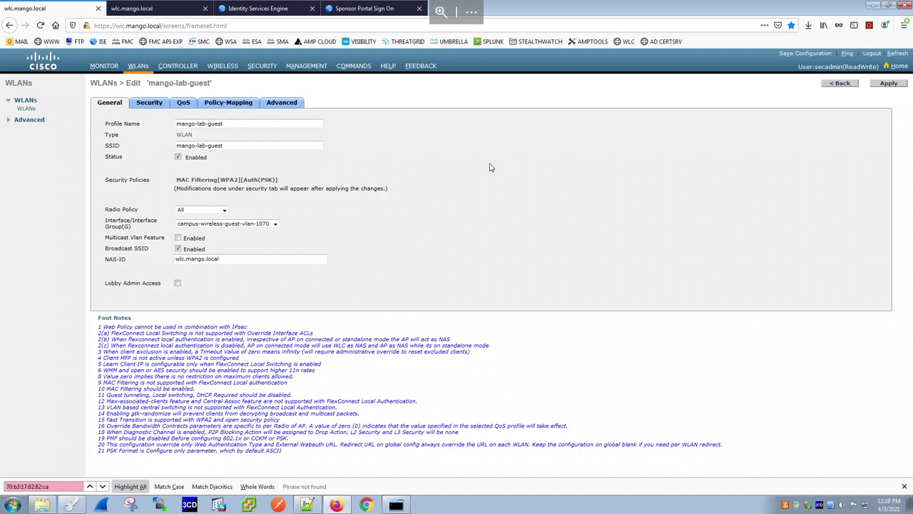
{"action": "left_click", "coordinate": [170, 67]}
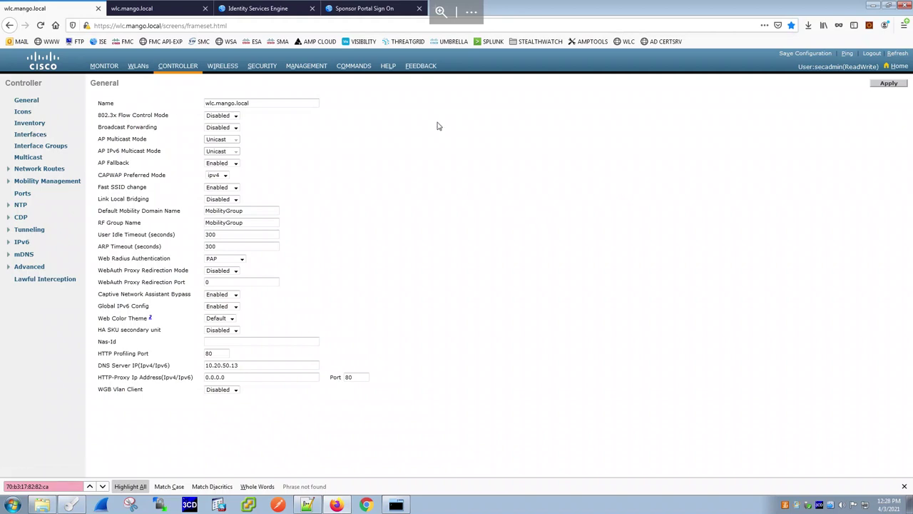
Inspect every column of the MANGO-AP entry in All APs, then go to Security AAA General.
{"action": "left_click", "coordinate": [228, 67]}
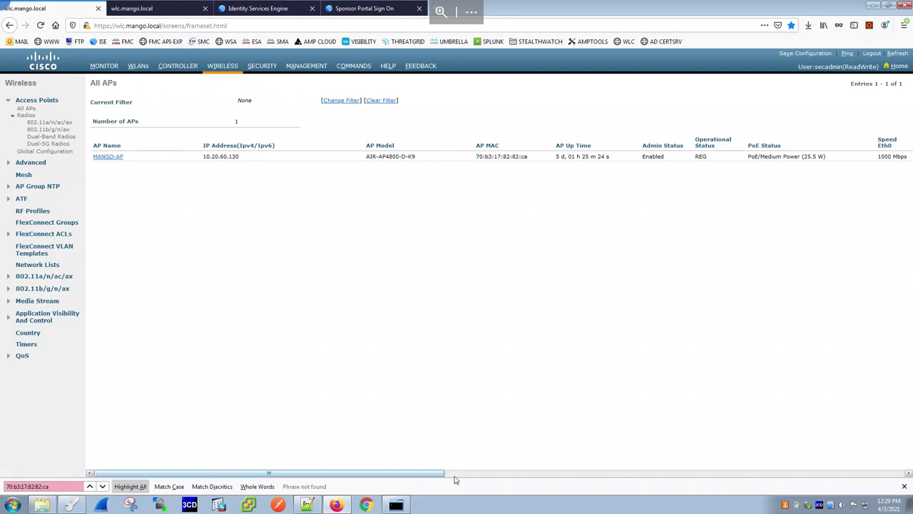
{"action": "left_click", "coordinate": [593, 475]}
{"action": "left_click", "coordinate": [828, 474]}
{"action": "left_click", "coordinate": [844, 473]}
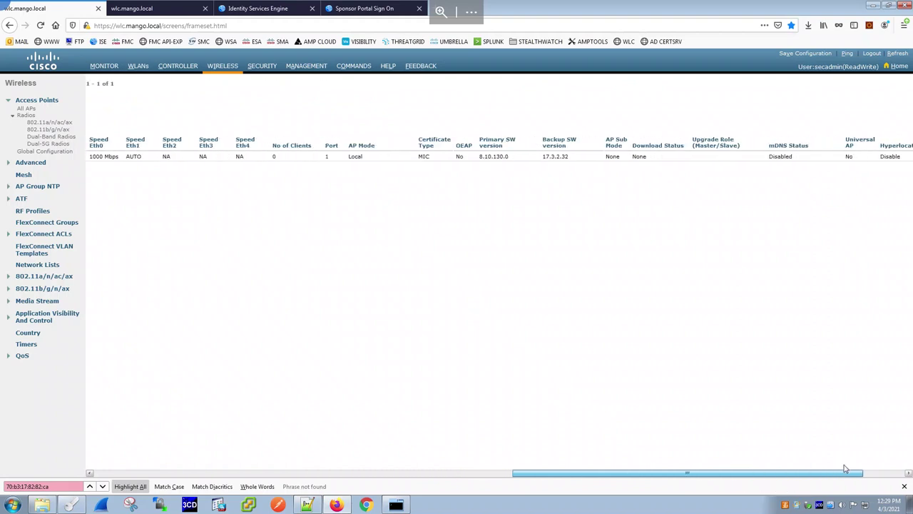
{"action": "left_click_drag", "start_coordinate": [844, 472], "coordinate": [891, 472]}
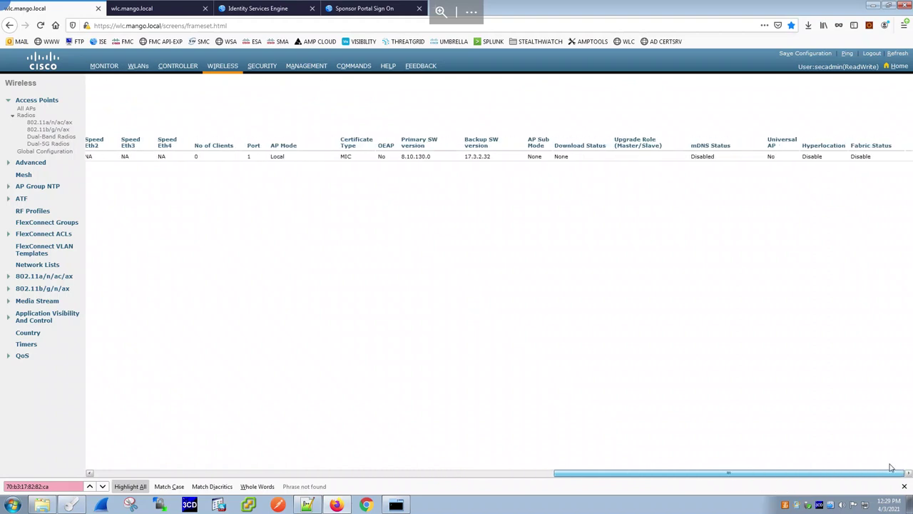
{"action": "scroll", "coordinate": [278, 421], "scroll_direction": "left", "scroll_amount": 10}
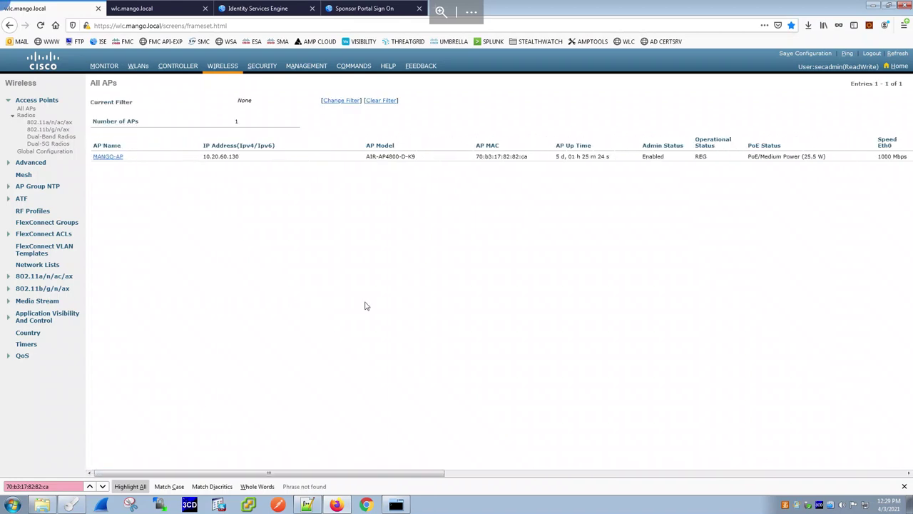
{"action": "left_click", "coordinate": [262, 67]}
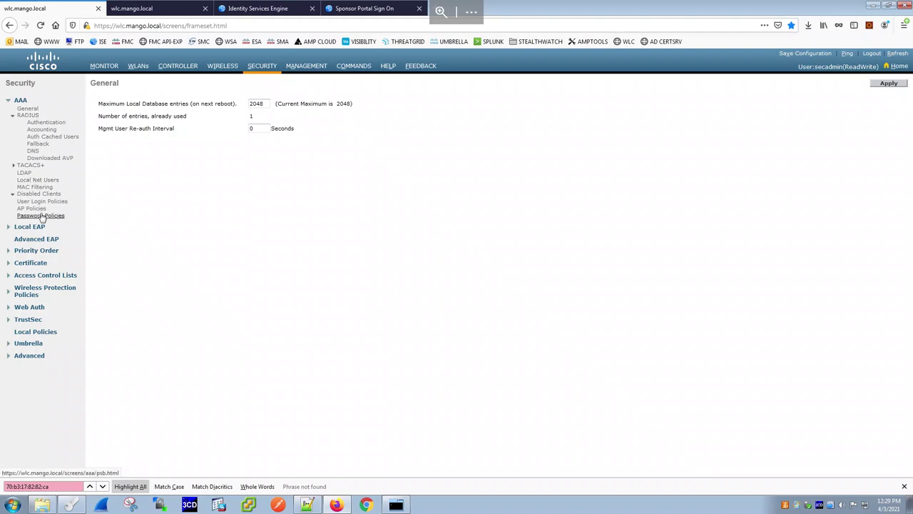
View the six access control lists, then minimise the remote session to show the whiteboard.
{"action": "left_click", "coordinate": [39, 277]}
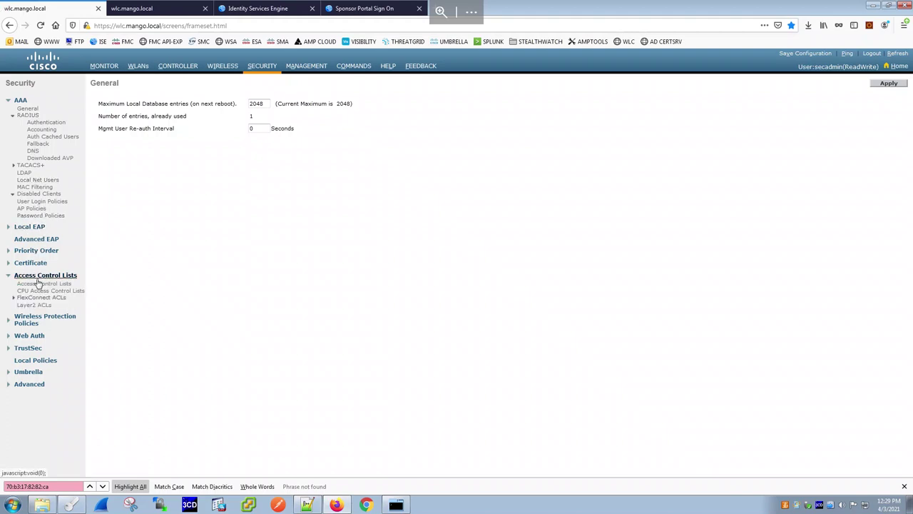
{"action": "left_click", "coordinate": [41, 284]}
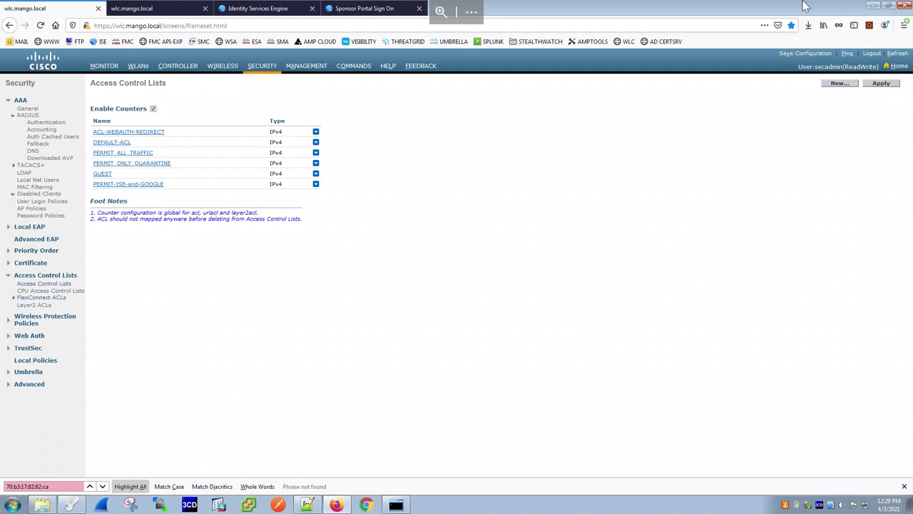
{"action": "left_click", "coordinate": [831, 7]}
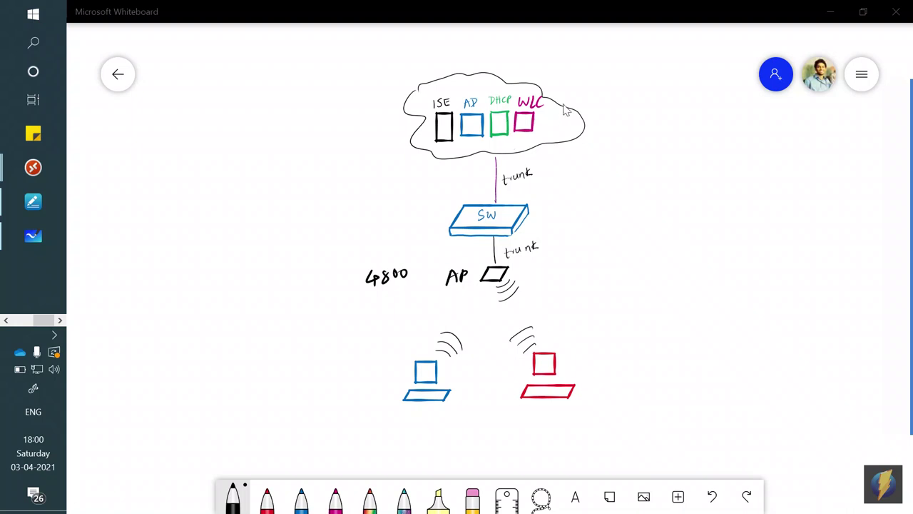
Return to the jump host session for the Aironet 4800 15.3.3-JK3 download page, then back to the whiteboard diagram.
{"action": "left_click", "coordinate": [830, 12]}
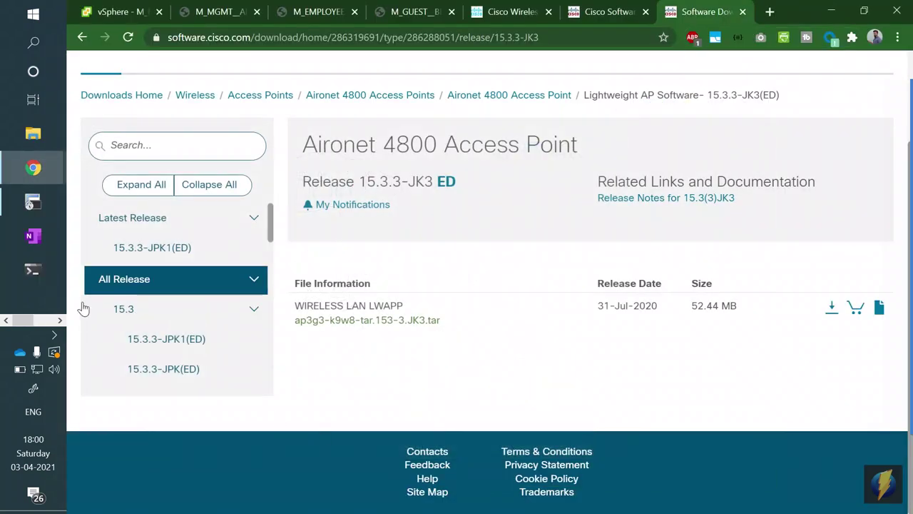
{"action": "left_click", "coordinate": [60, 320]}
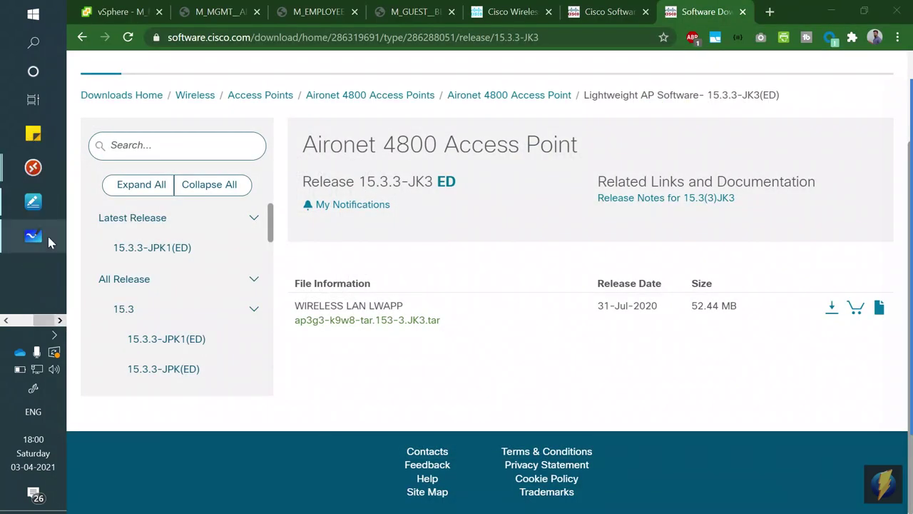
{"action": "mouse_move", "coordinate": [48, 236]}
{"action": "mouse_move", "coordinate": [39, 168]}
{"action": "left_click", "coordinate": [141, 235]}
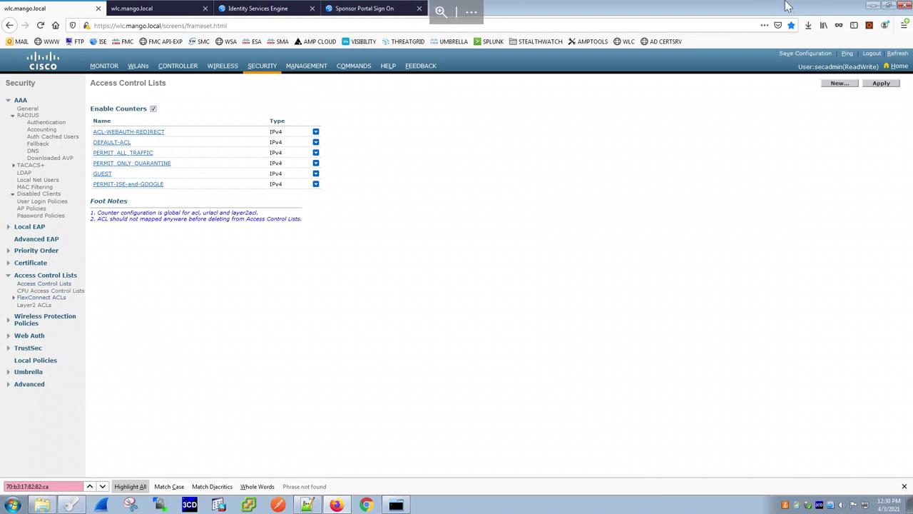
{"action": "left_click", "coordinate": [832, 10]}
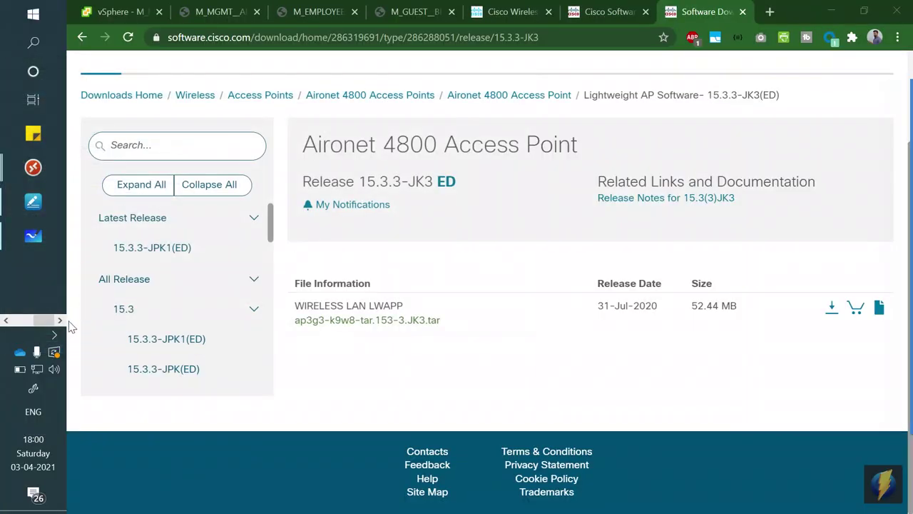
{"action": "left_click", "coordinate": [33, 235]}
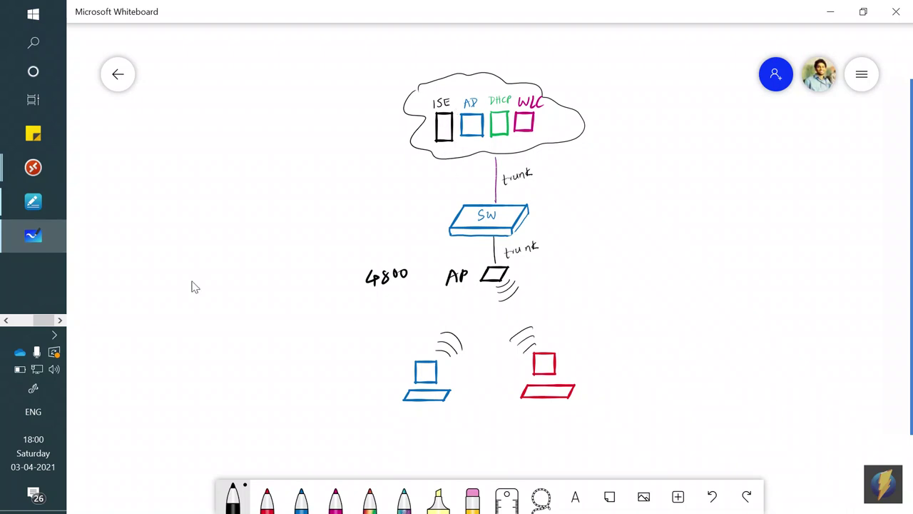
Bring the Mango Jump remote session, showing the six WLC access control lists, back in front.
{"action": "left_click", "coordinate": [62, 321]}
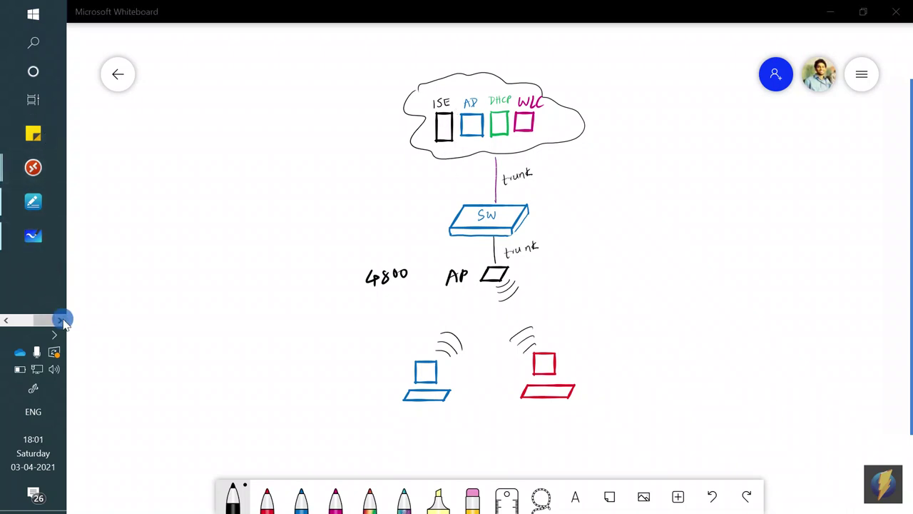
{"action": "left_click", "coordinate": [5, 320]}
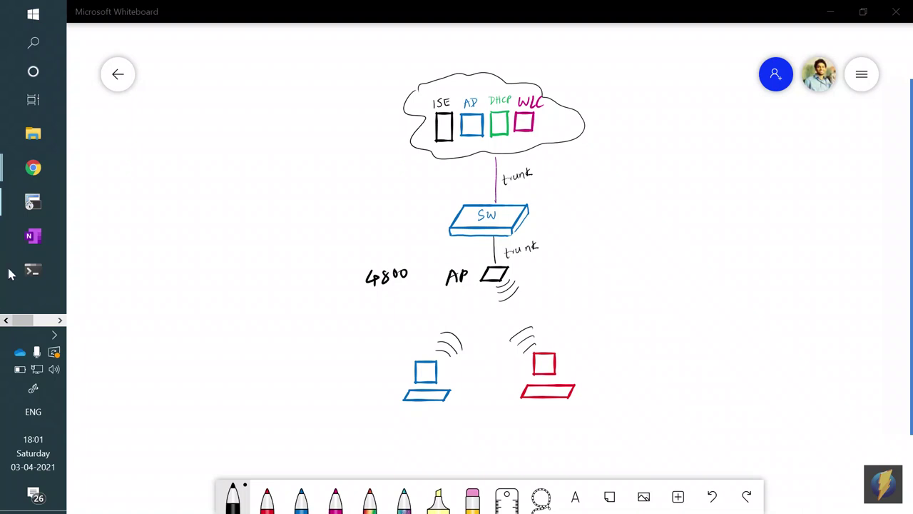
{"action": "left_click", "coordinate": [183, 334]}
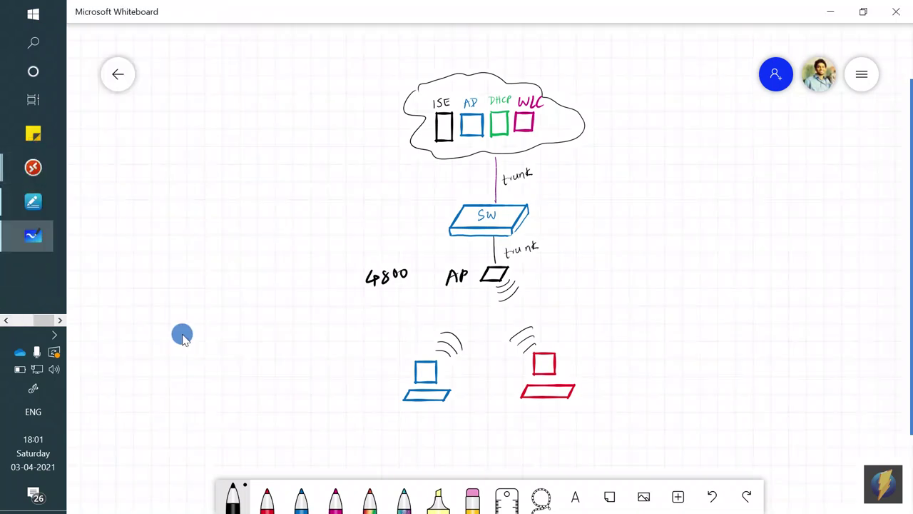
{"action": "left_click", "coordinate": [65, 322]}
{"action": "mouse_move", "coordinate": [36, 171]}
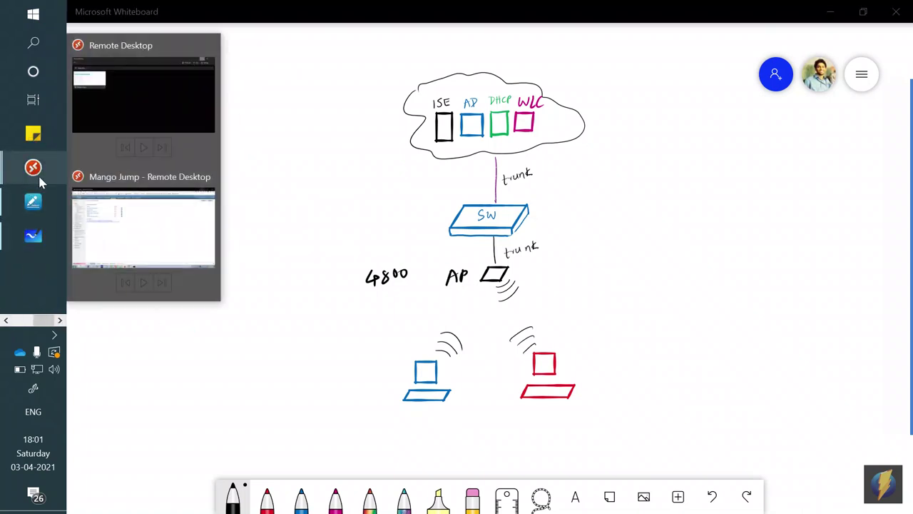
{"action": "left_click", "coordinate": [146, 275]}
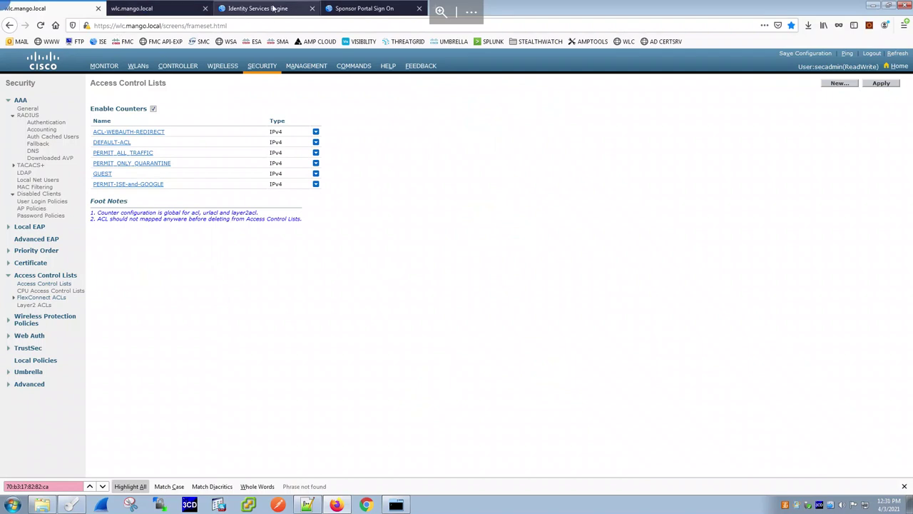
Open the WLC entry (10.20.60.33/32) under ISE Network Resources > Network Devices.
{"action": "left_click", "coordinate": [273, 9]}
{"action": "left_click", "coordinate": [373, 56]}
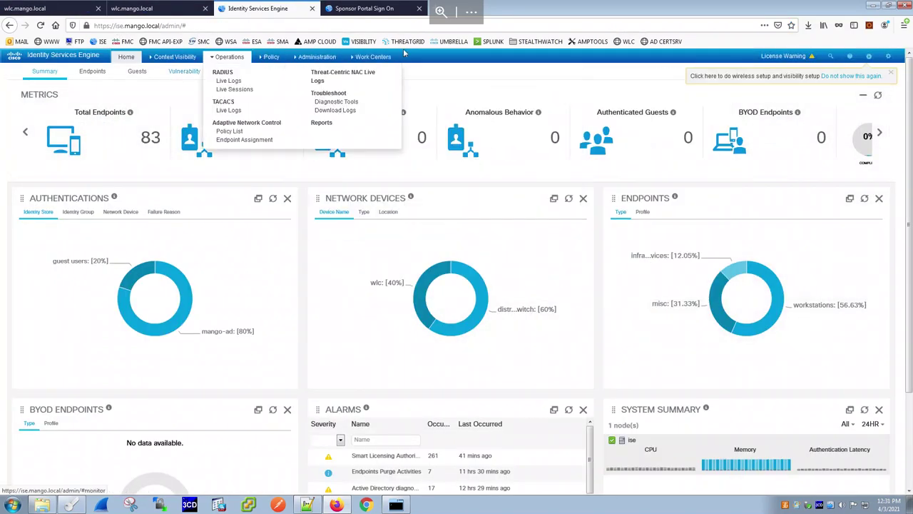
{"action": "mouse_move", "coordinate": [428, 74]}
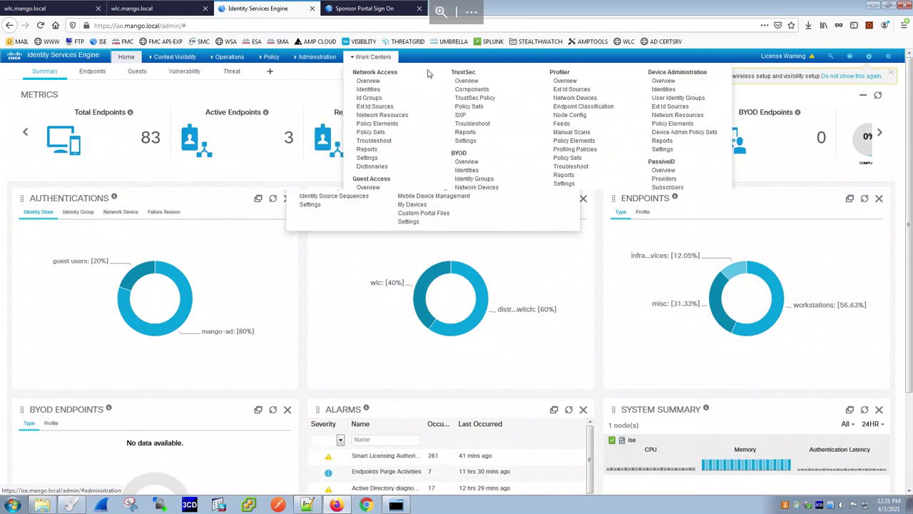
{"action": "mouse_move", "coordinate": [317, 57]}
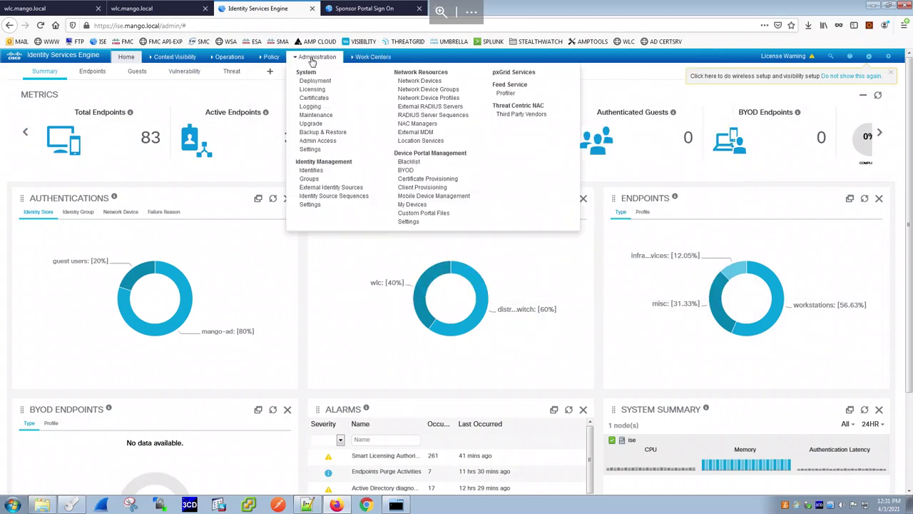
{"action": "left_click", "coordinate": [437, 85]}
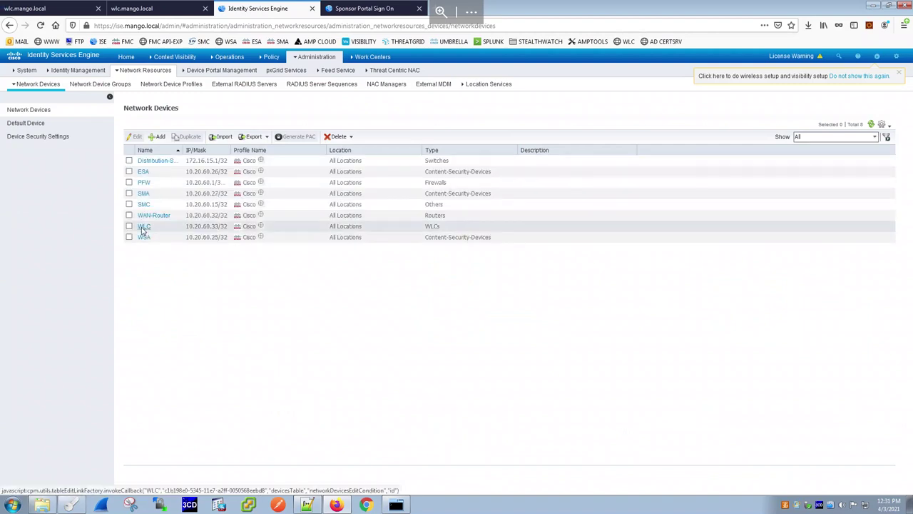
{"action": "left_click", "coordinate": [143, 227]}
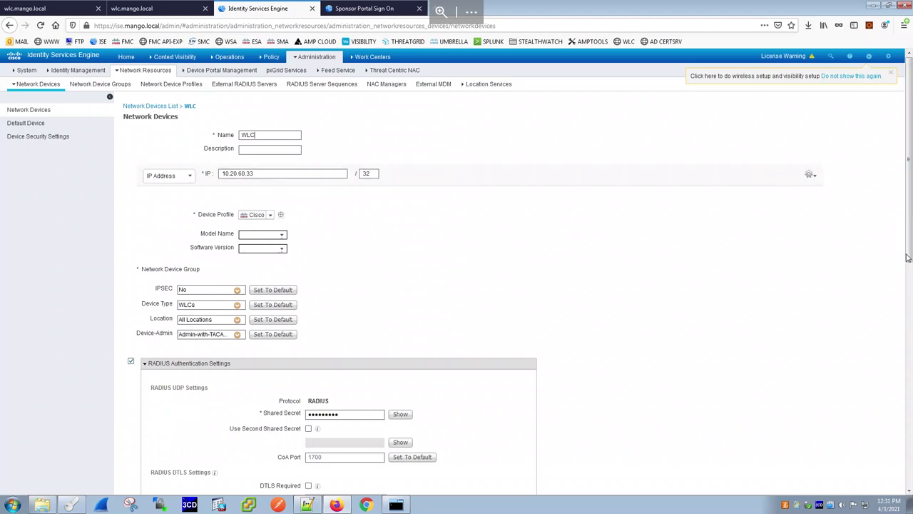
Scroll through the WLC's RADIUS, TACACS and SNMP settings, then minimise the remote session.
{"action": "scroll", "coordinate": [912, 284], "scroll_direction": "down", "scroll_amount": 5}
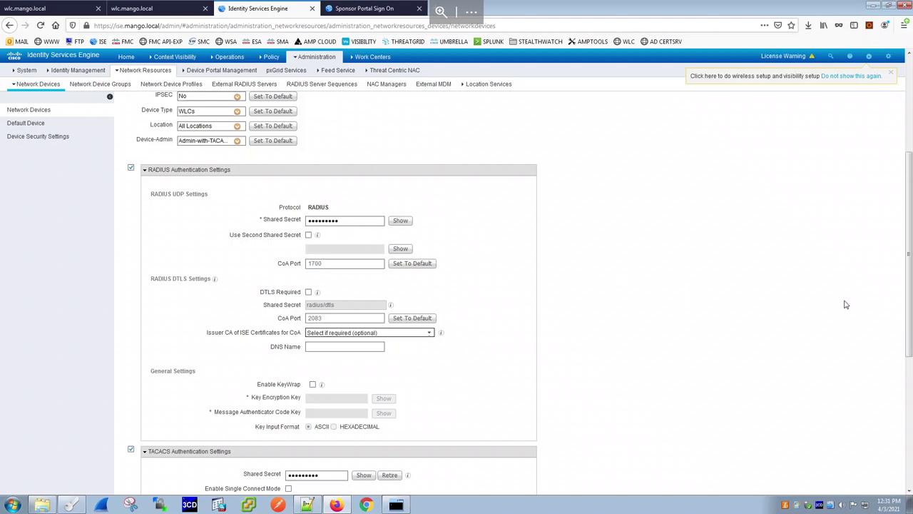
{"action": "left_click_drag", "start_coordinate": [909, 330], "coordinate": [909, 348]}
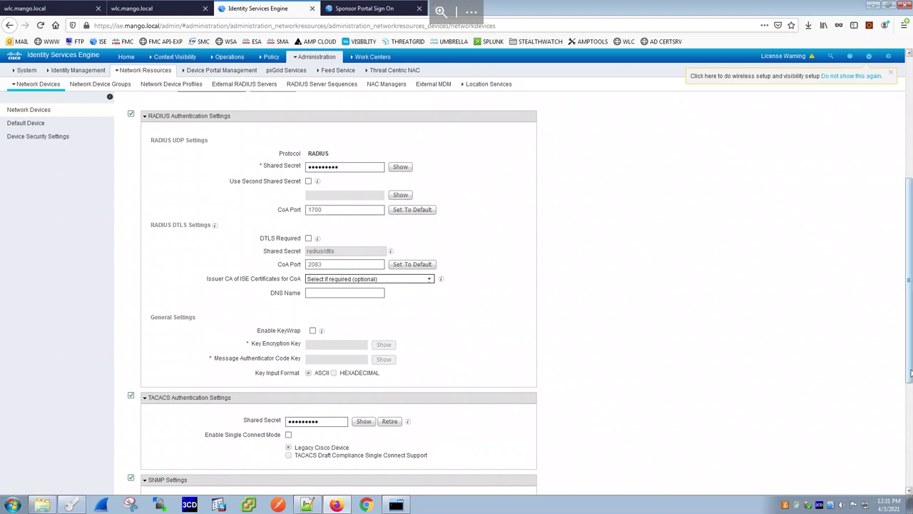
{"action": "left_click_drag", "start_coordinate": [906, 369], "coordinate": [908, 418]}
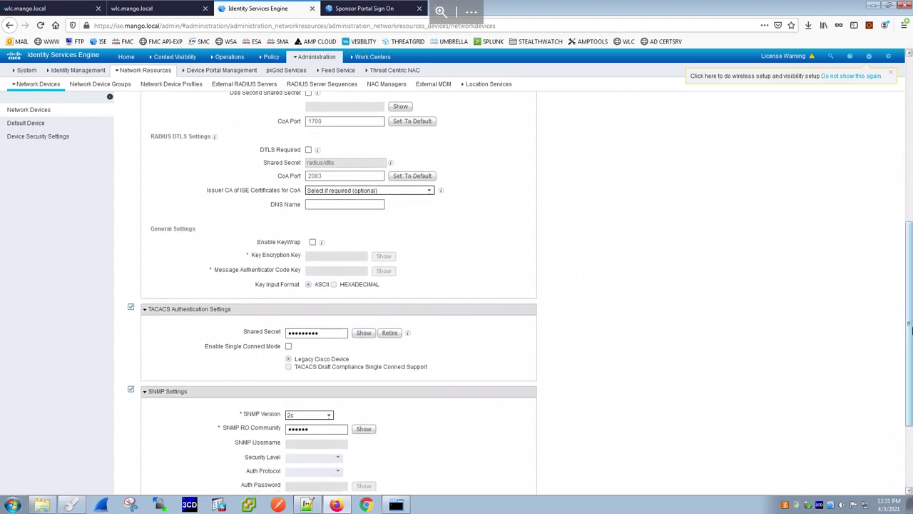
{"action": "left_click_drag", "start_coordinate": [910, 334], "coordinate": [908, 386]}
{"action": "scroll", "coordinate": [908, 386], "scroll_direction": "up", "scroll_amount": 5}
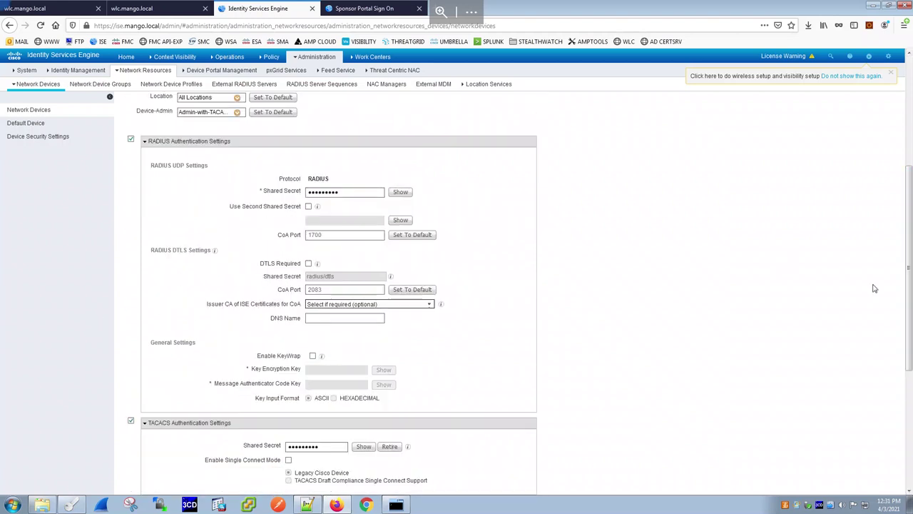
{"action": "left_click_drag", "start_coordinate": [906, 300], "coordinate": [909, 232]}
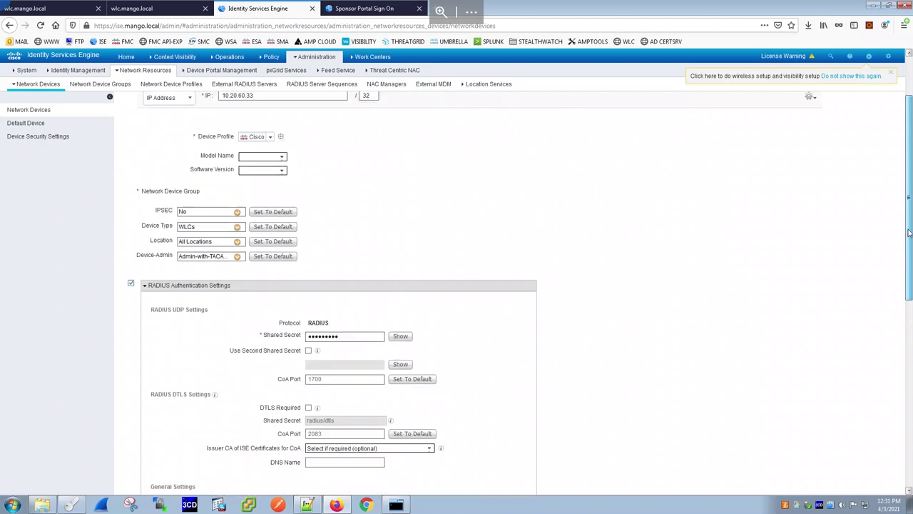
{"action": "scroll", "coordinate": [909, 233], "scroll_direction": "up", "scroll_amount": 1}
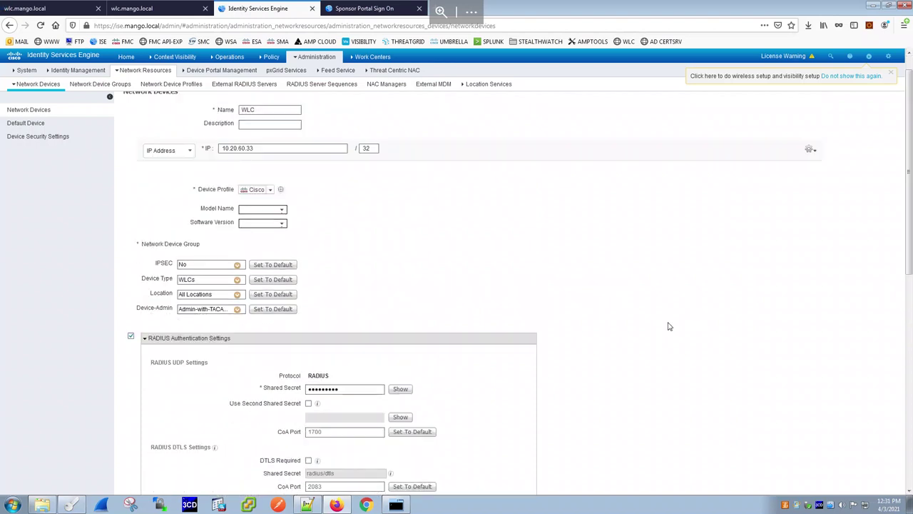
{"action": "mouse_move", "coordinate": [371, 57]}
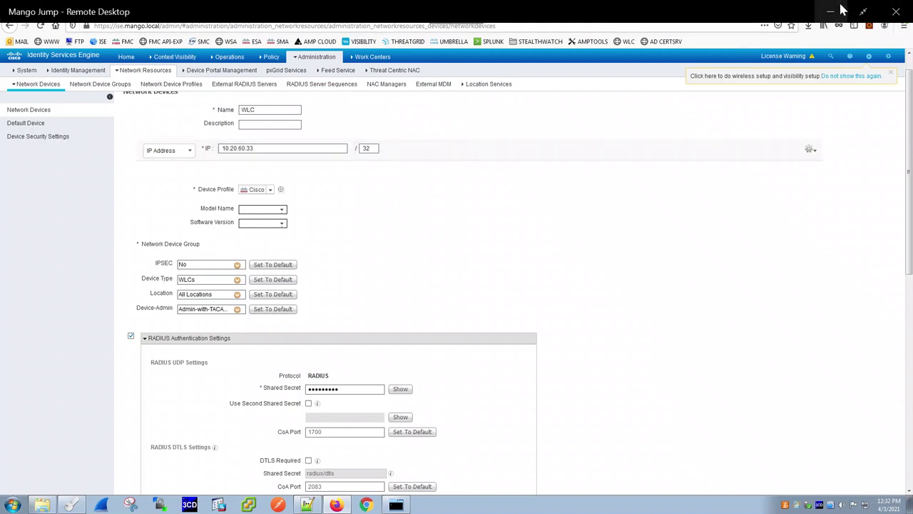
{"action": "left_click", "coordinate": [830, 13]}
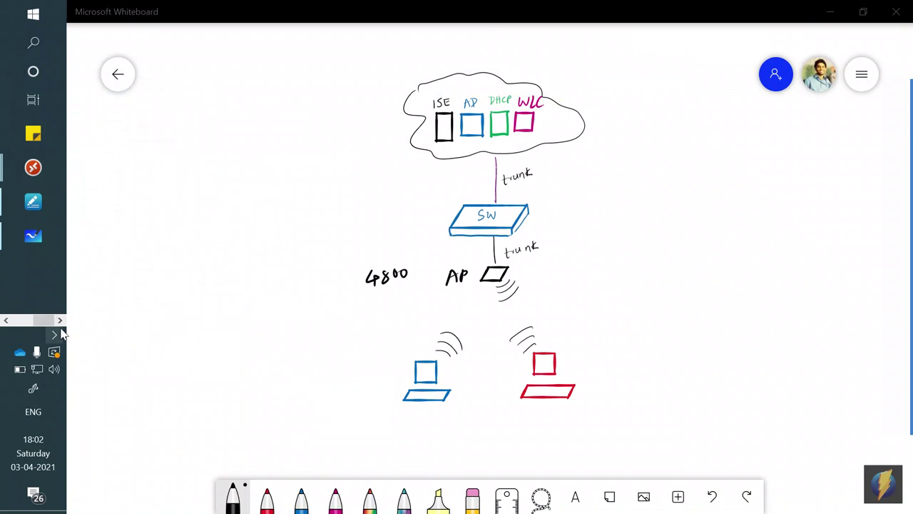
Bring Chrome forward and switch to the M_MGMT_AD tab showing the mango.local domain users.
{"action": "left_click", "coordinate": [6, 322]}
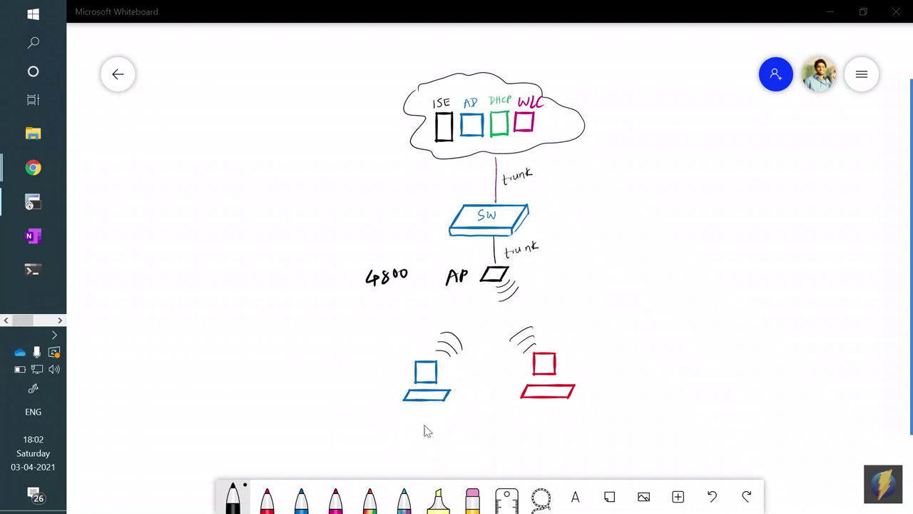
{"action": "mouse_move", "coordinate": [43, 167]}
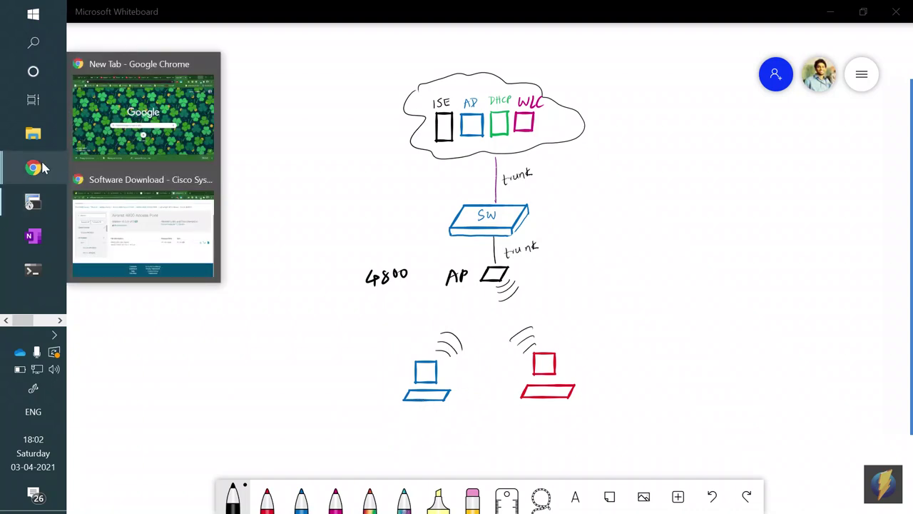
{"action": "left_click", "coordinate": [125, 225]}
{"action": "left_click", "coordinate": [225, 12]}
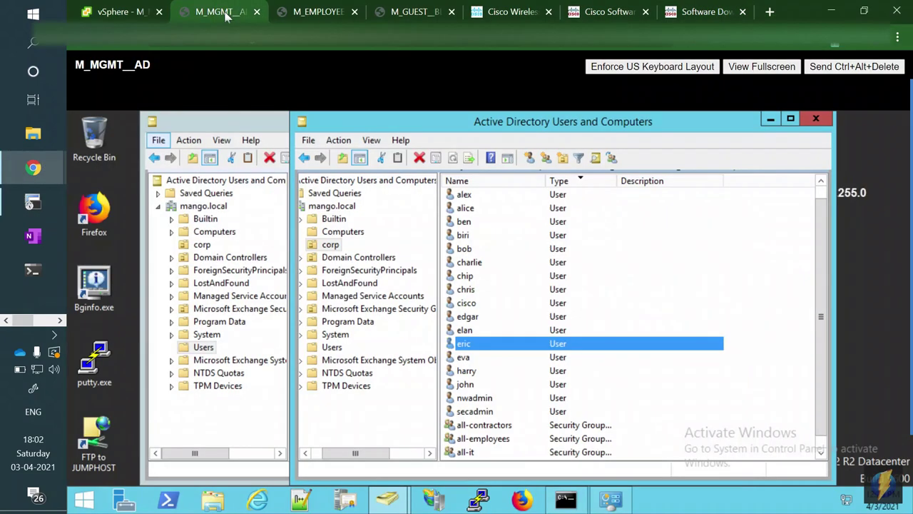
Switch Chrome to the M_EMPLOYEE tab showing the Building 3 laptop's Windows 10 desktop.
{"action": "left_click", "coordinate": [314, 12]}
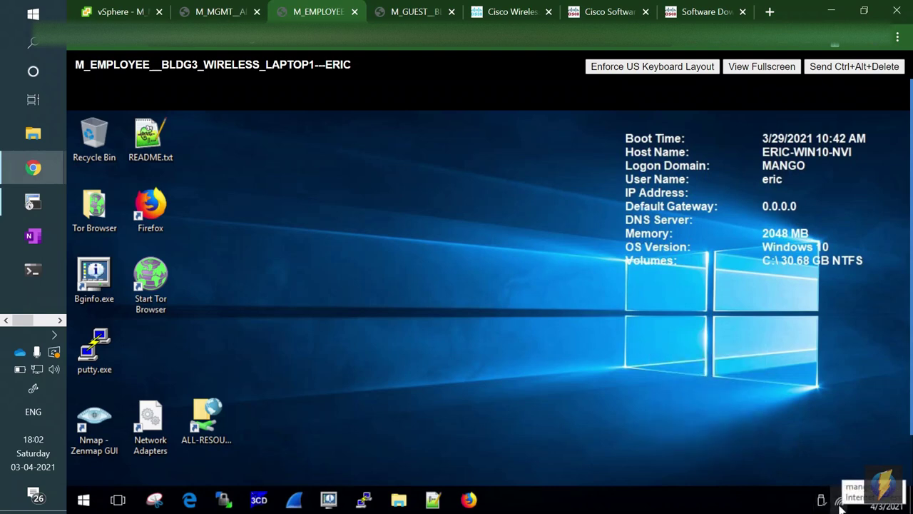
Start connecting the laptop to mango-lab-corp with Connect automatically turned off.
{"action": "left_click", "coordinate": [840, 504]}
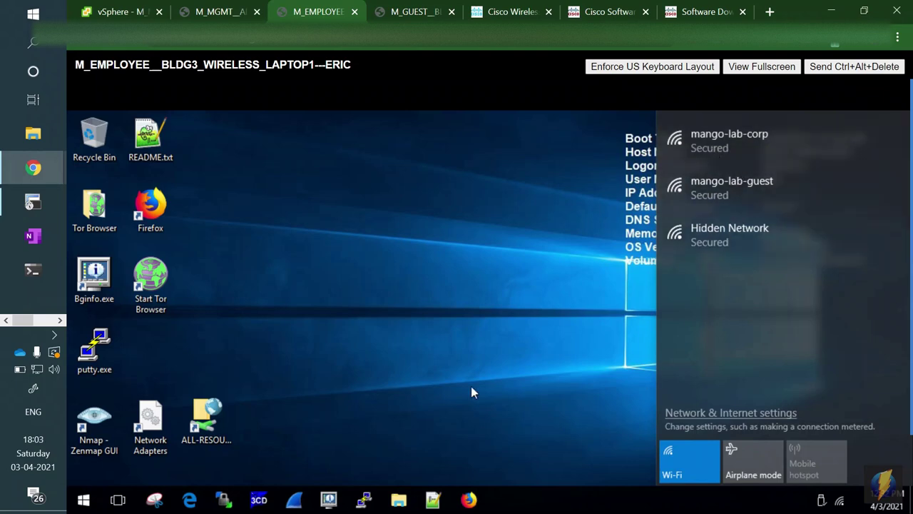
{"action": "left_click", "coordinate": [720, 148]}
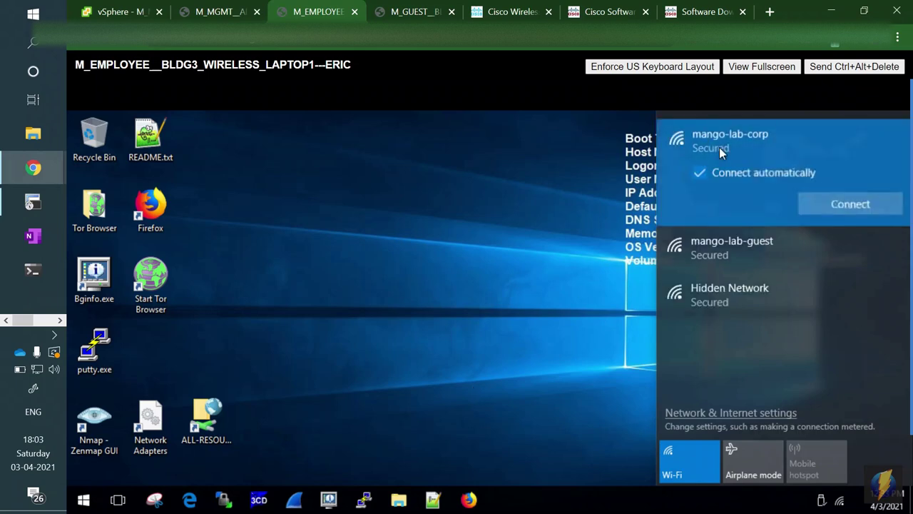
{"action": "left_click", "coordinate": [693, 174]}
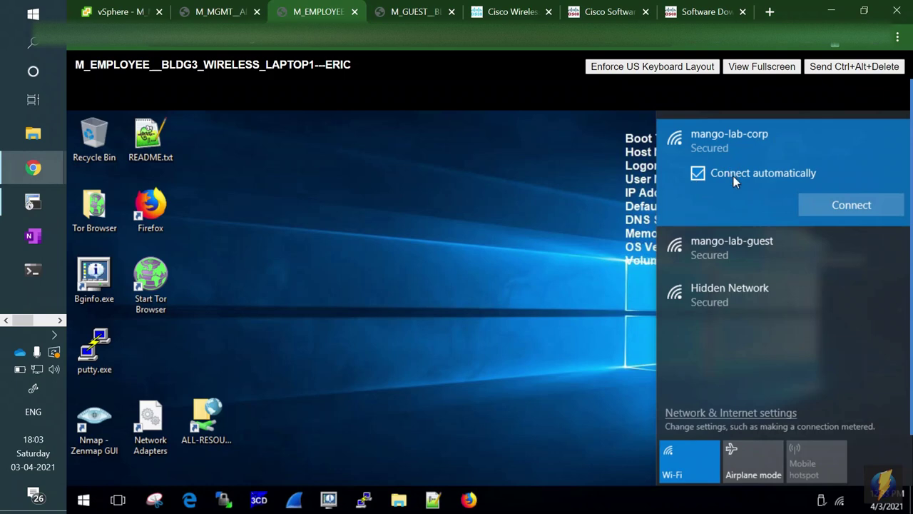
{"action": "left_click", "coordinate": [820, 206]}
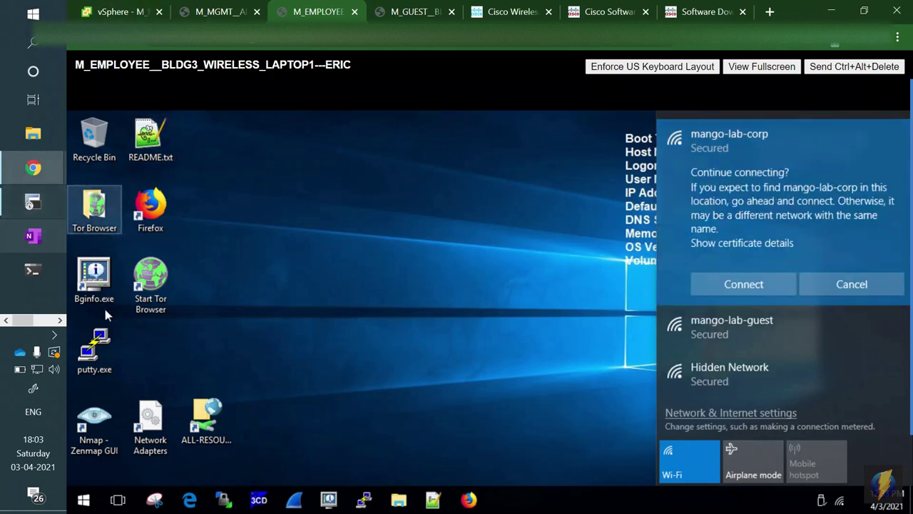
Bring the ISE Remote Desktop session back to the front.
{"action": "left_click", "coordinate": [60, 320]}
{"action": "mouse_move", "coordinate": [32, 221]}
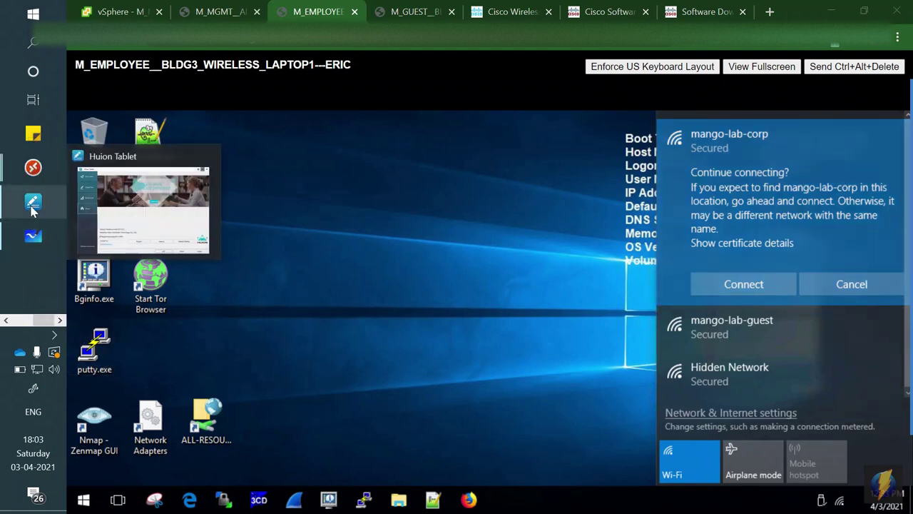
{"action": "mouse_move", "coordinate": [32, 167]}
{"action": "left_click", "coordinate": [145, 163]}
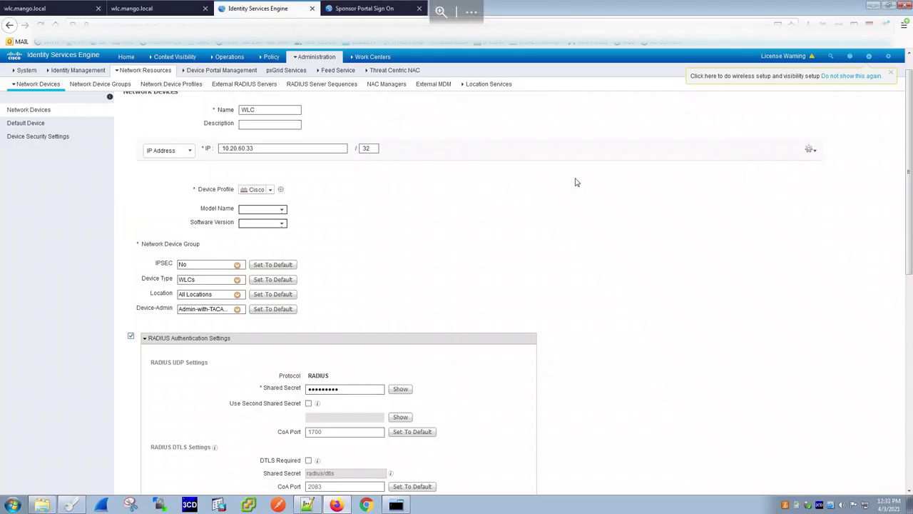
Open Operations > RADIUS > Live Logs to review the recent authentication records.
{"action": "mouse_move", "coordinate": [227, 57]}
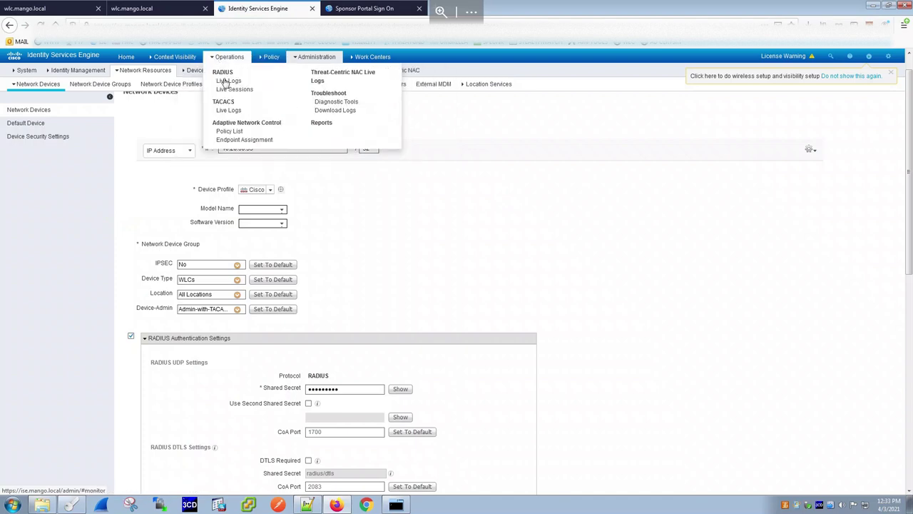
{"action": "left_click", "coordinate": [227, 81]}
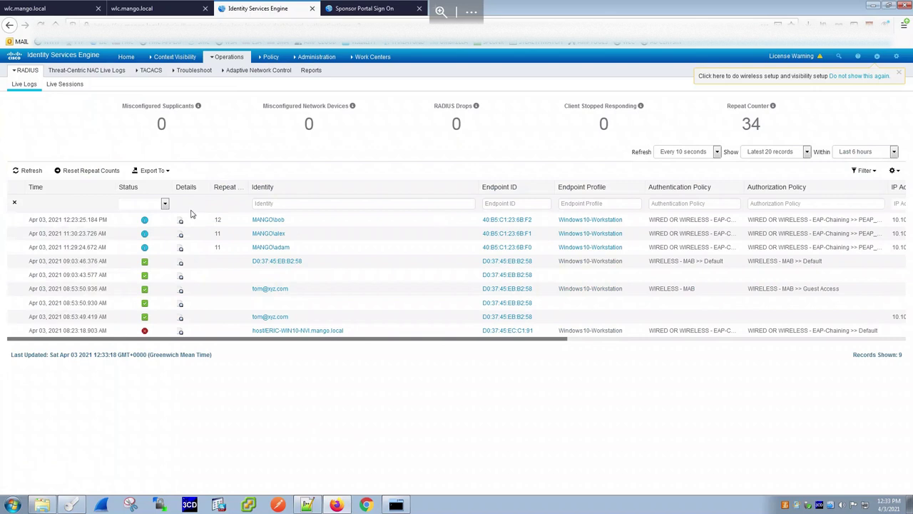
{"action": "mouse_move", "coordinate": [228, 58]}
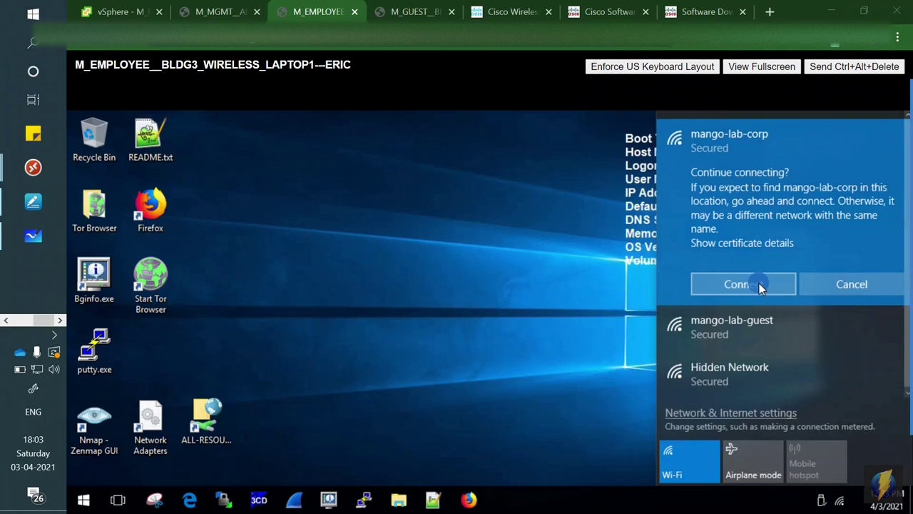
Continue the mango-lab-corp connection using the Windows user account, then switch to the M_MGMT AD console.
{"action": "left_click", "coordinate": [757, 286]}
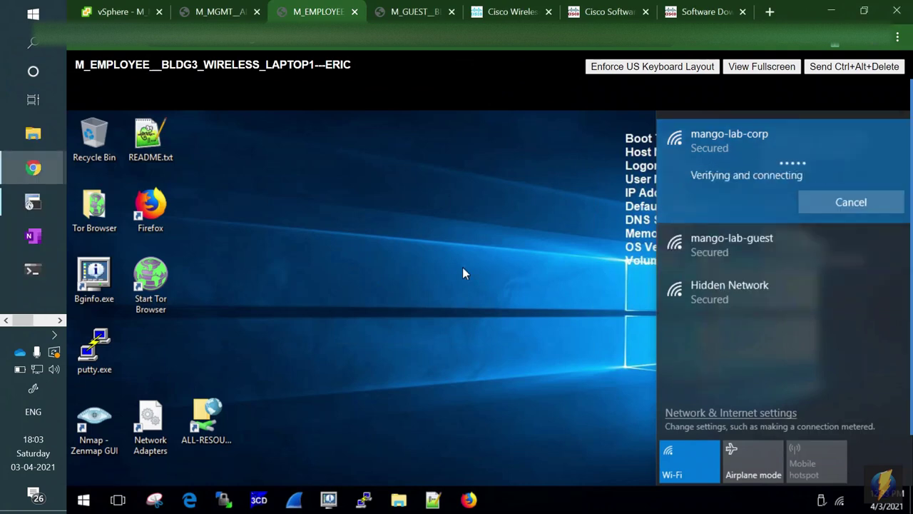
{"action": "left_click", "coordinate": [765, 287]}
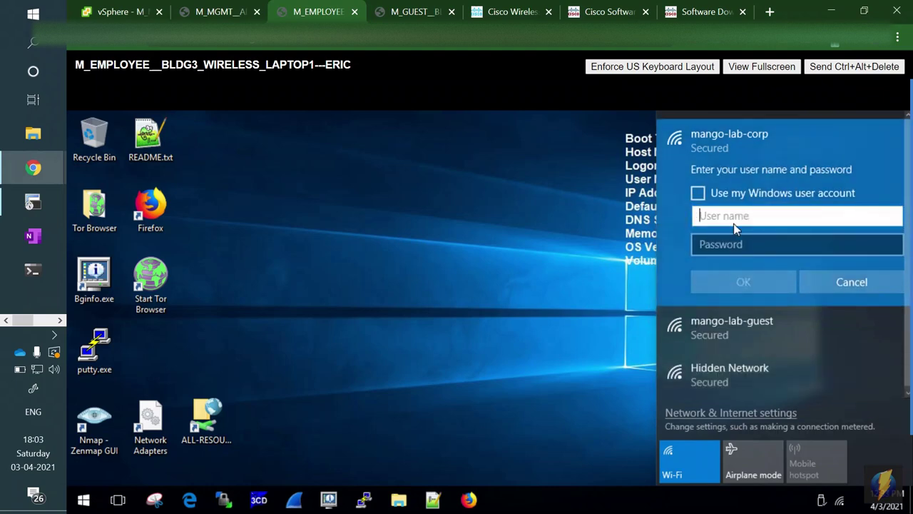
{"action": "left_click", "coordinate": [697, 195]}
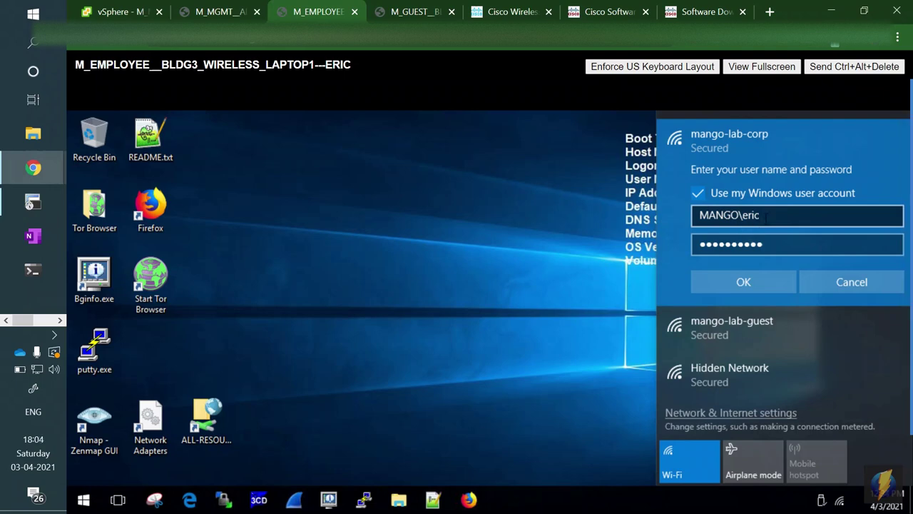
{"action": "left_click", "coordinate": [226, 11]}
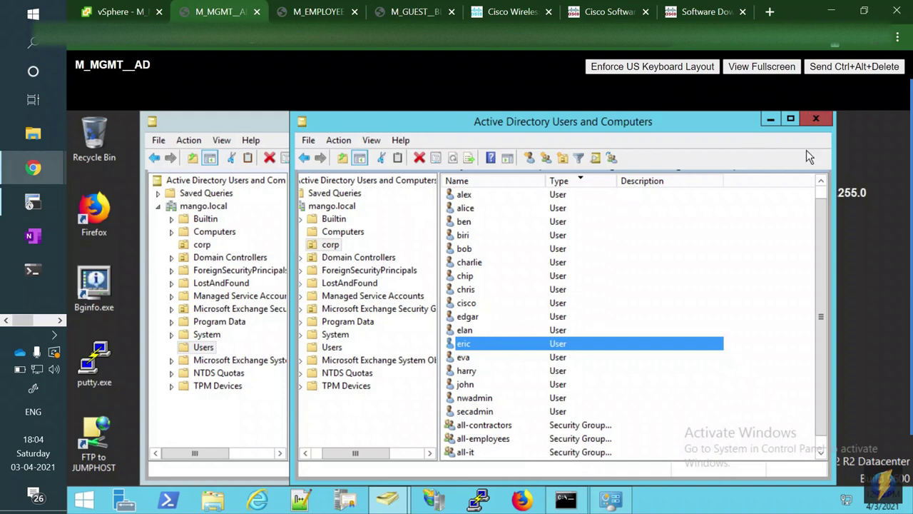
Close the duplicate ADUC window and list the users in the corp OU.
{"action": "left_click", "coordinate": [829, 119]}
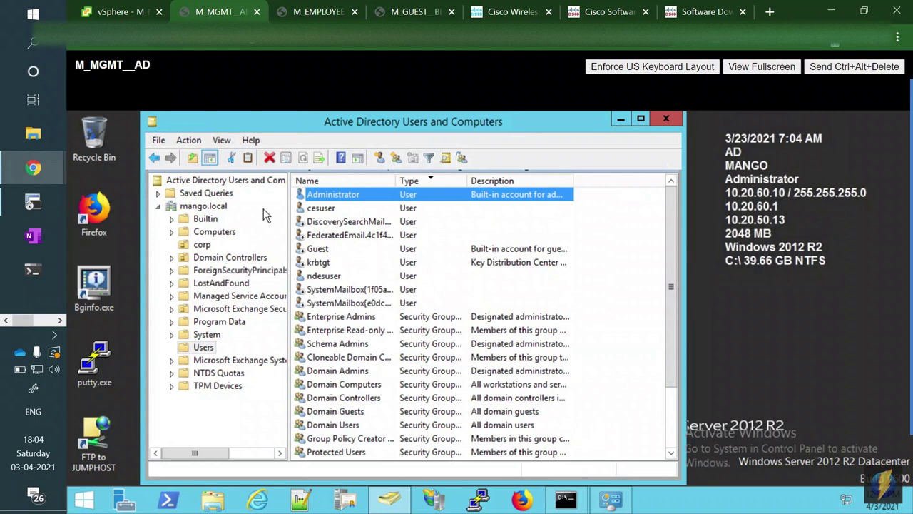
{"action": "left_click", "coordinate": [201, 246]}
{"action": "left_click", "coordinate": [207, 232]}
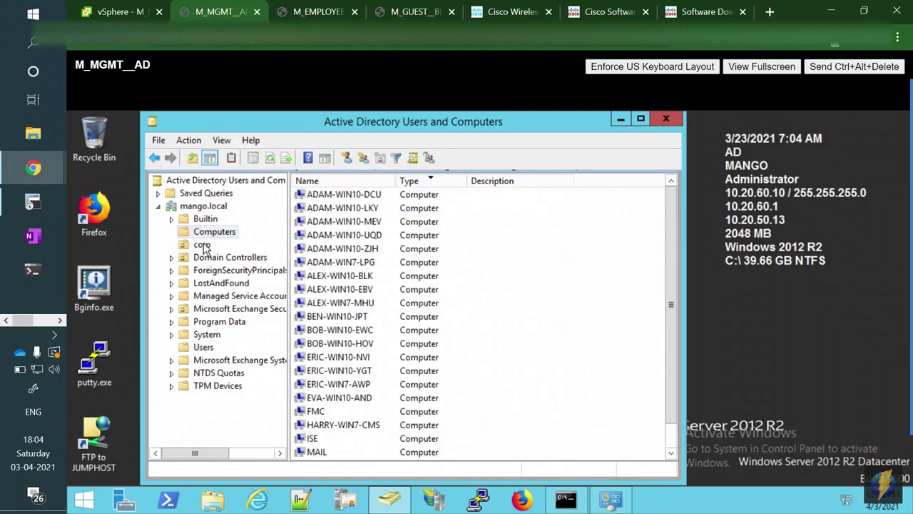
{"action": "left_click", "coordinate": [203, 246]}
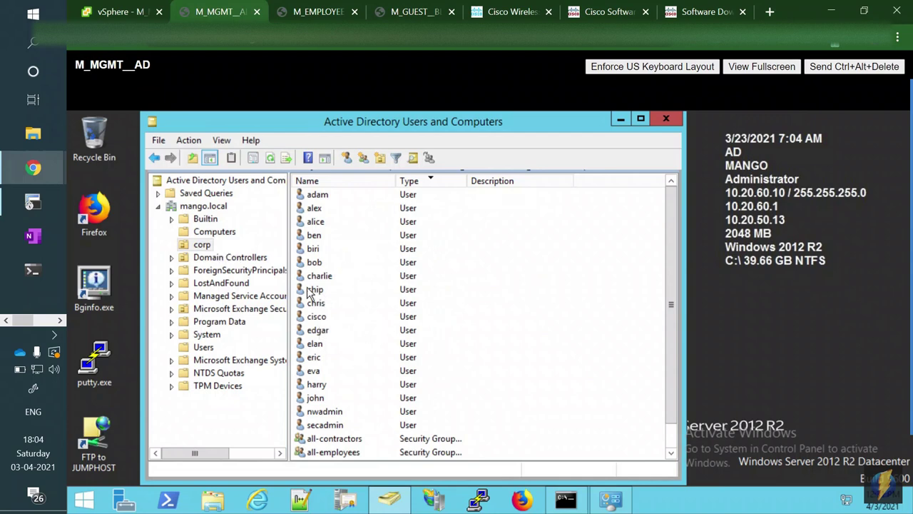
Confirm the employee belongs to all-employees, then use Windows account credentials on the laptop.
{"action": "left_click", "coordinate": [332, 360]}
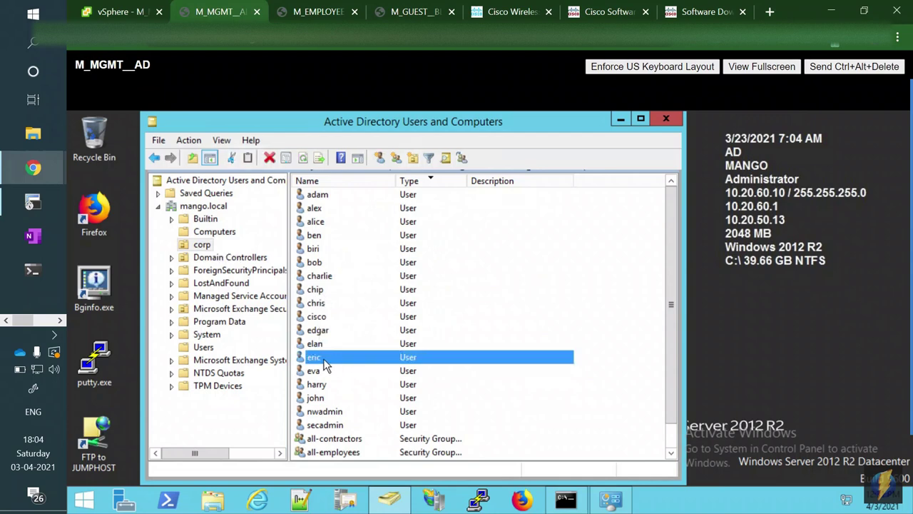
{"action": "double_click", "coordinate": [333, 359]}
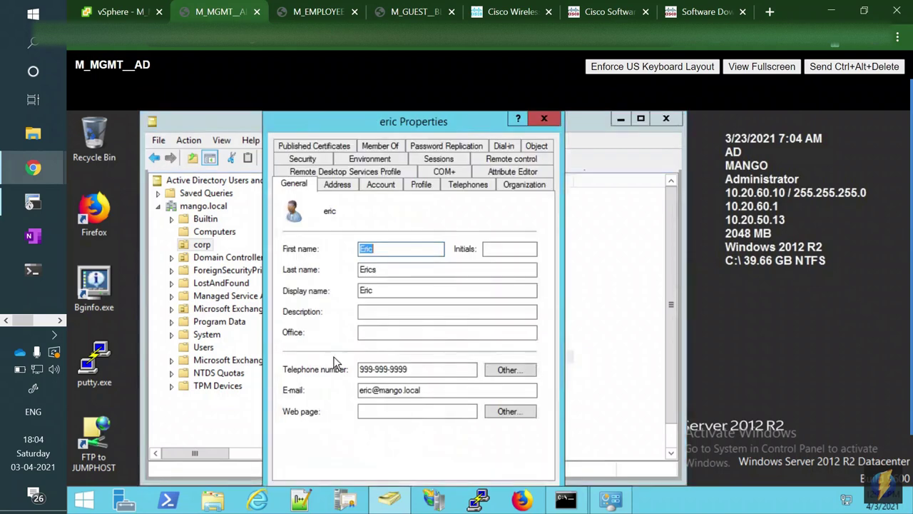
{"action": "left_click", "coordinate": [381, 145]}
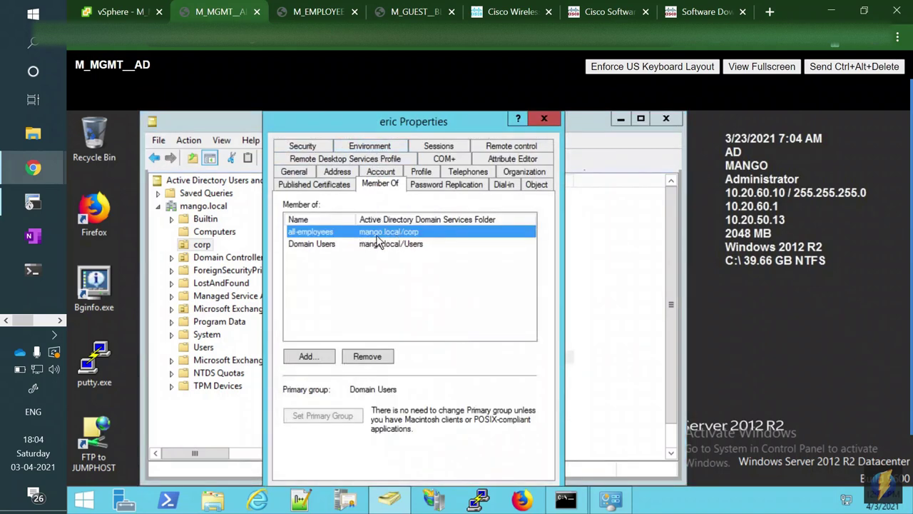
{"action": "left_click", "coordinate": [544, 118]}
{"action": "left_click", "coordinate": [579, 194]}
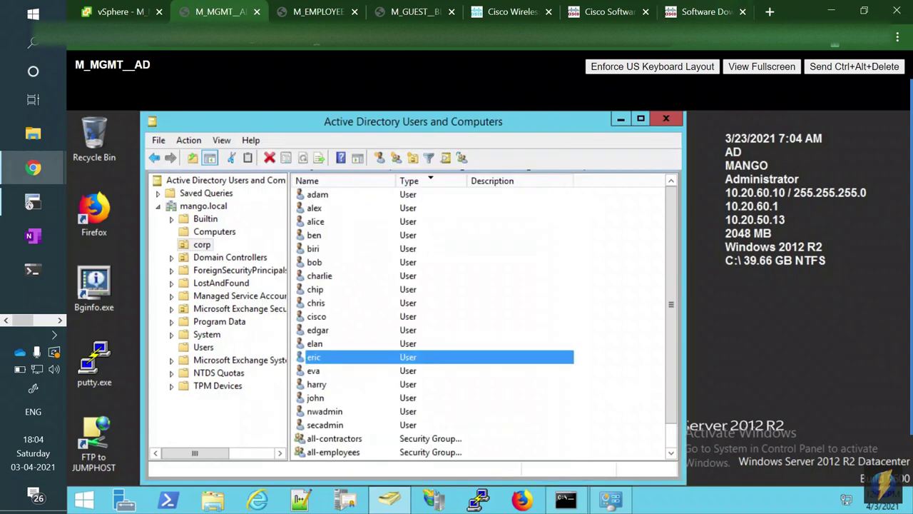
{"action": "left_click", "coordinate": [321, 16]}
{"action": "left_click", "coordinate": [697, 194]}
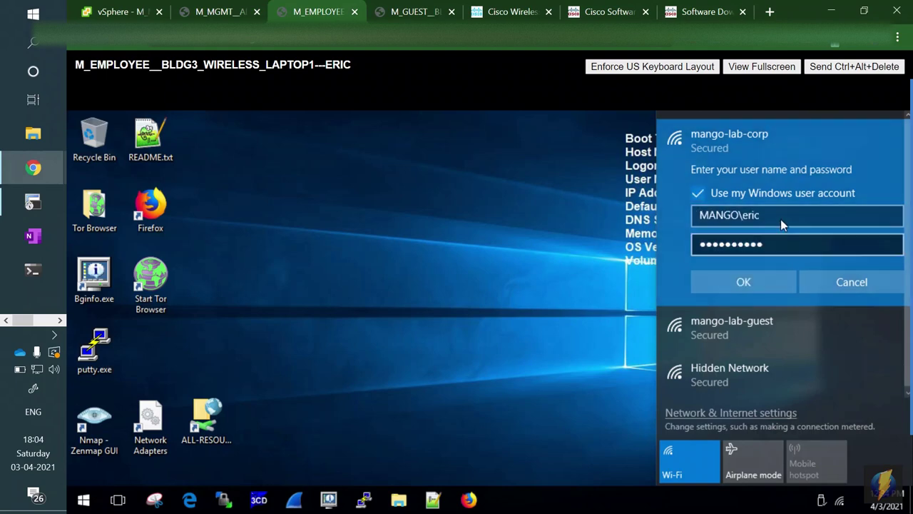
Submit the Windows domain credentials and retry until mango-lab-corp shows Connected, secured.
{"action": "left_click", "coordinate": [765, 288]}
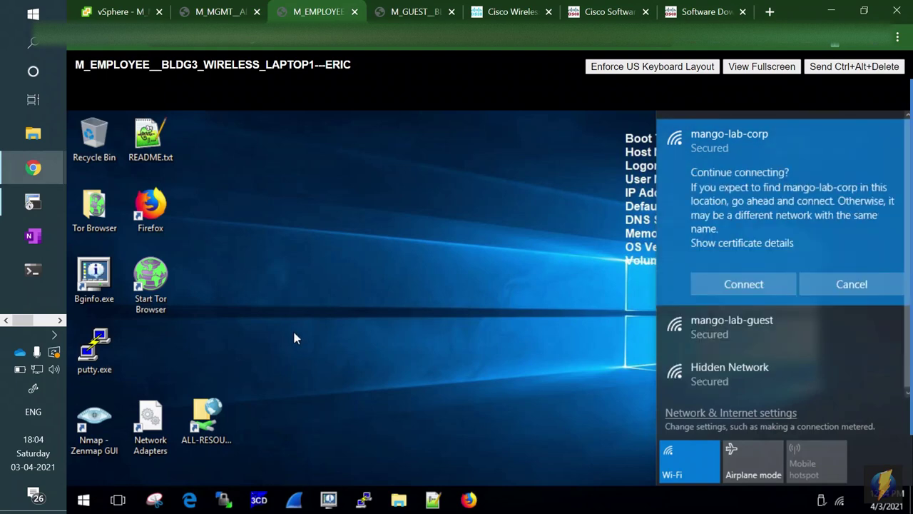
{"action": "left_click", "coordinate": [735, 284]}
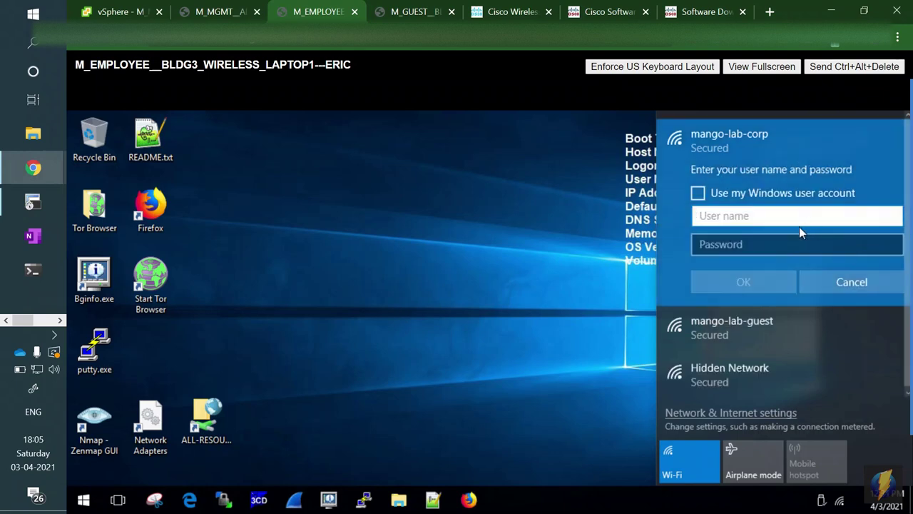
{"action": "left_click", "coordinate": [694, 195]}
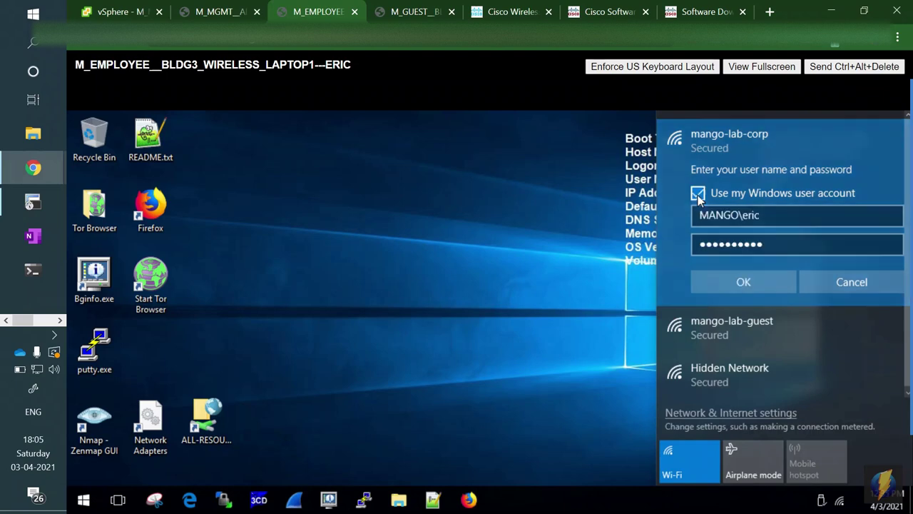
{"action": "left_click", "coordinate": [773, 287]}
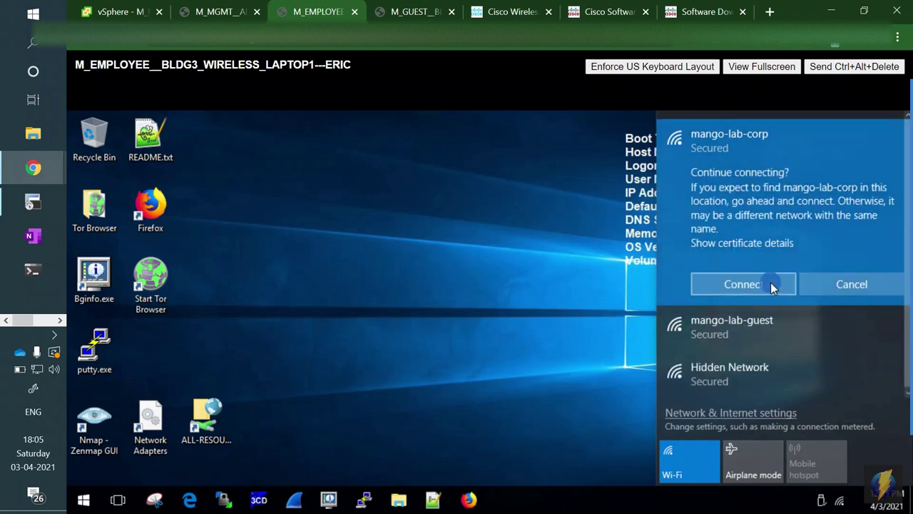
{"action": "left_click", "coordinate": [771, 284]}
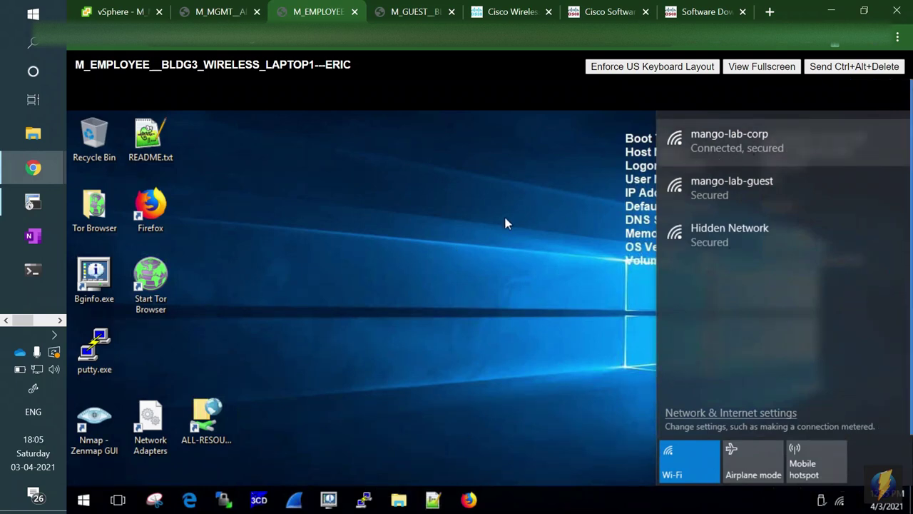
{"action": "left_click", "coordinate": [487, 242]}
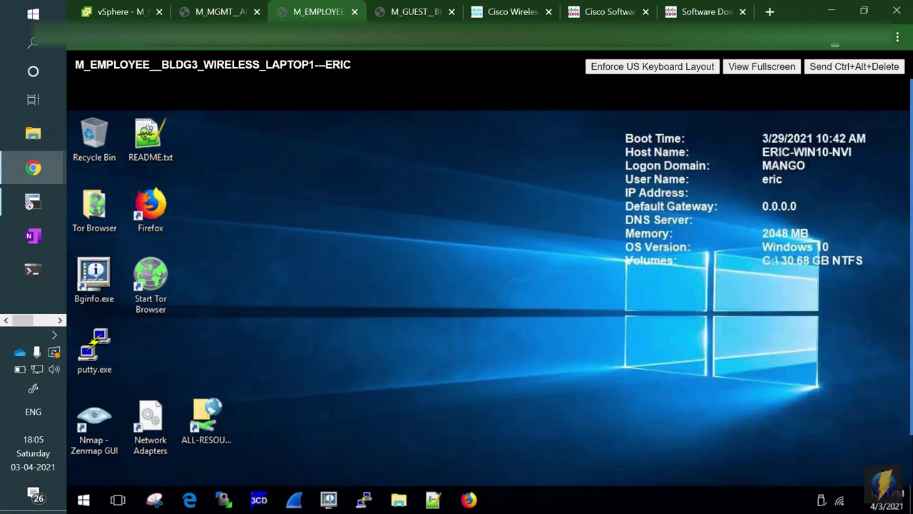
Run ipconfig in a Command Prompt on the laptop.
{"action": "left_click", "coordinate": [84, 501]}
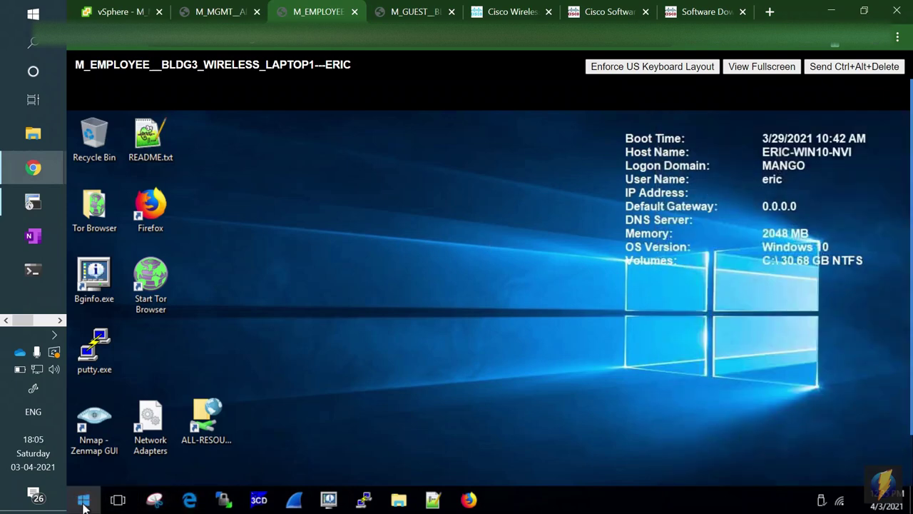
{"action": "type", "text": "cmd"}
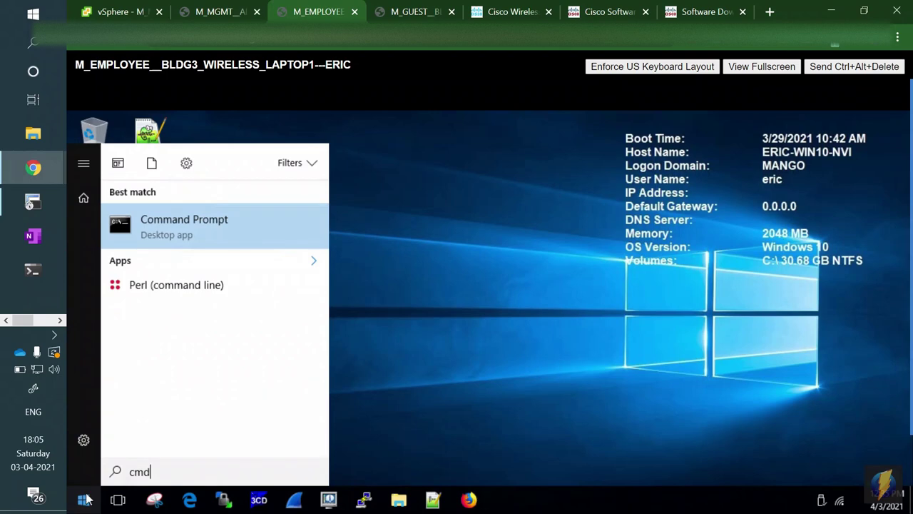
{"action": "left_click", "coordinate": [255, 236]}
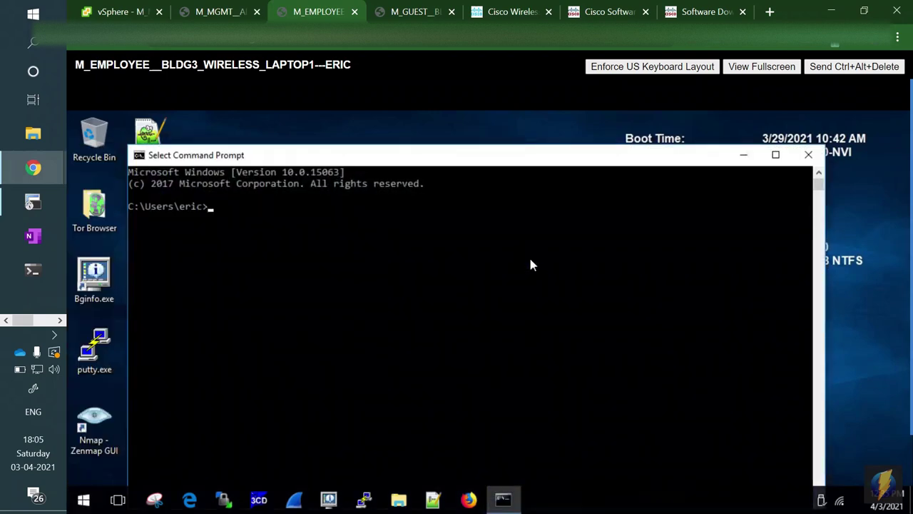
{"action": "type", "text": "ipconfig"}
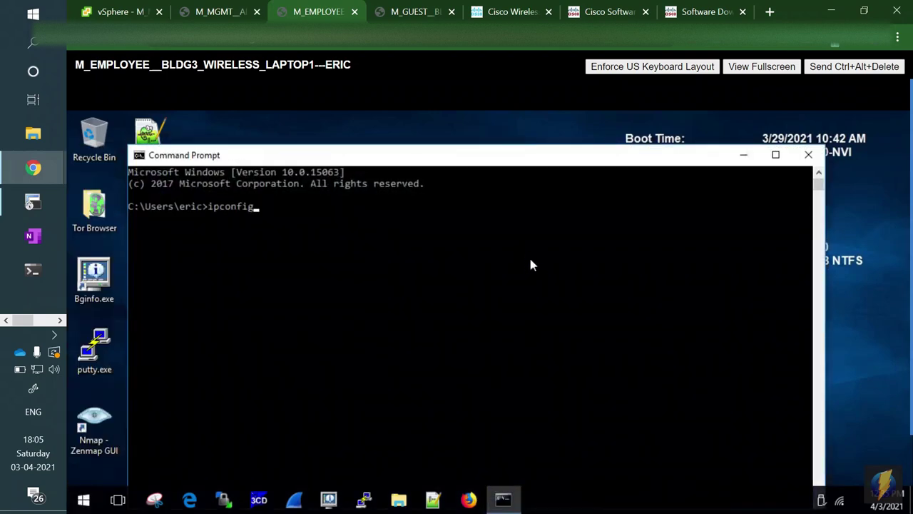
{"action": "key", "text": "Return"}
Highlight the Wi-Fi IPv4 address 10.10.30.150 in the ipconfig output.
{"action": "left_click_drag", "start_coordinate": [349, 367], "coordinate": [423, 369]}
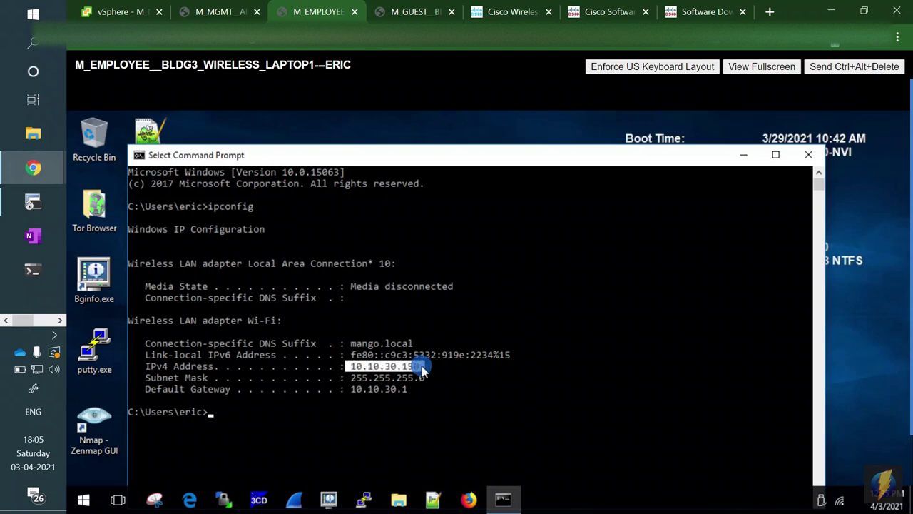
{"action": "left_click", "coordinate": [362, 383]}
{"action": "left_click_drag", "start_coordinate": [350, 367], "coordinate": [427, 369]}
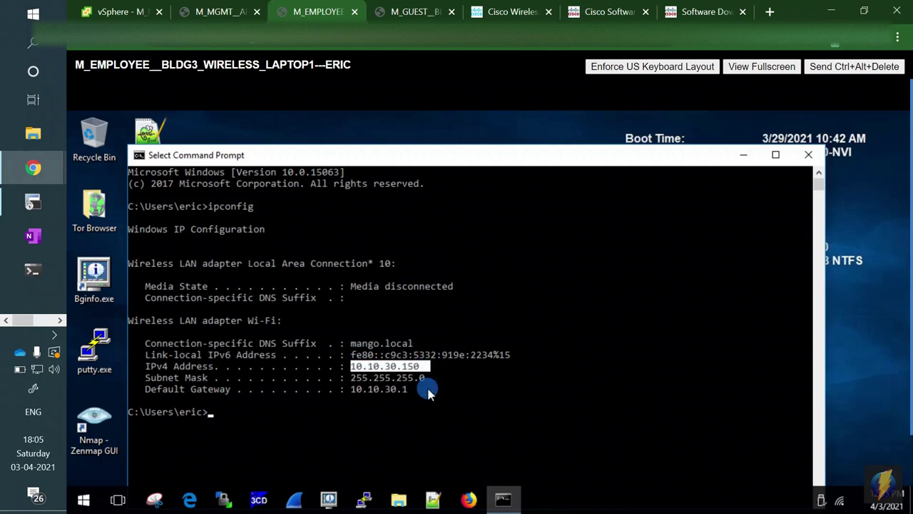
{"action": "left_click", "coordinate": [432, 386]}
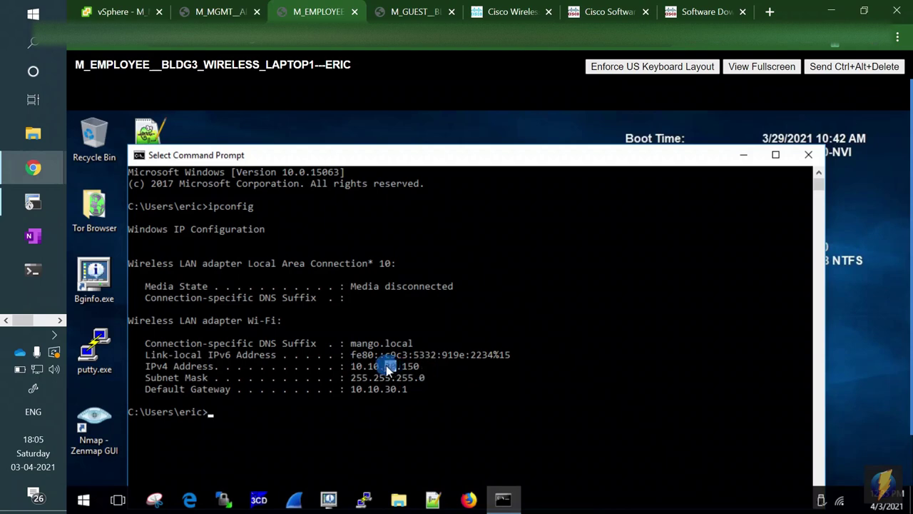
{"action": "left_click_drag", "start_coordinate": [351, 367], "coordinate": [420, 368]}
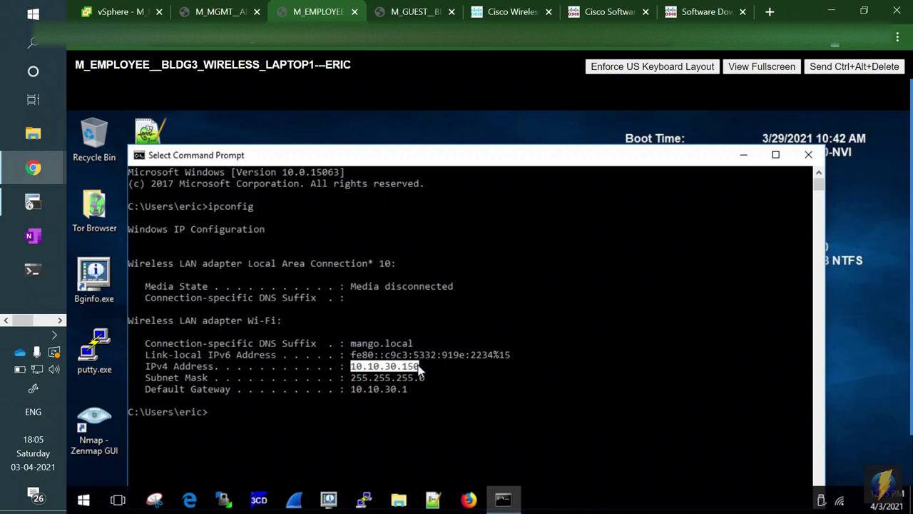
{"action": "left_click", "coordinate": [438, 377]}
{"action": "left_click_drag", "start_coordinate": [351, 365], "coordinate": [445, 366]}
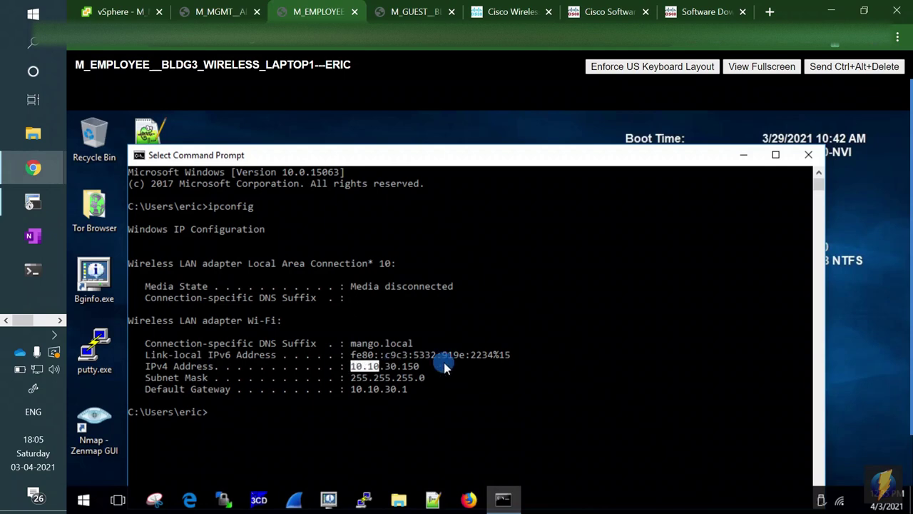
{"action": "left_click_drag", "start_coordinate": [592, 381], "coordinate": [556, 377]}
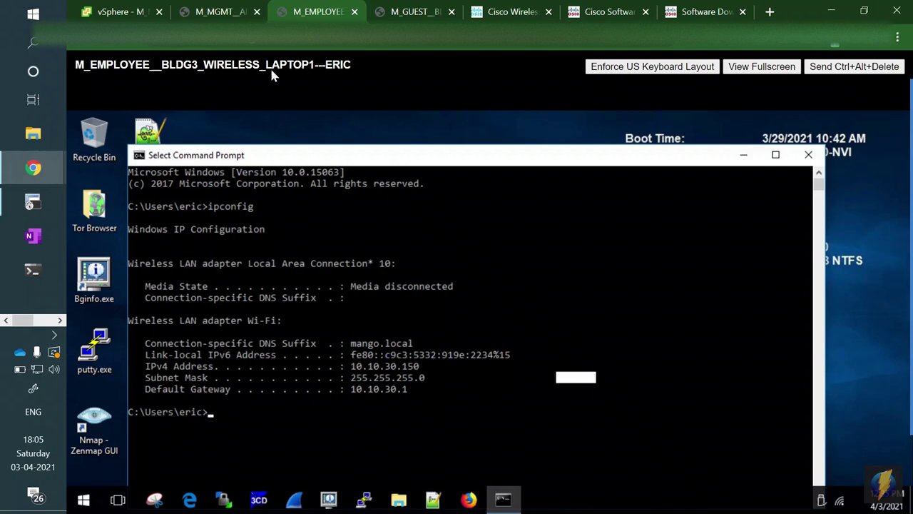
Switch to the Mango Jump Remote Desktop showing the ISE live logs.
{"action": "scroll", "coordinate": [36, 171], "scroll_direction": "down", "scroll_amount": 2}
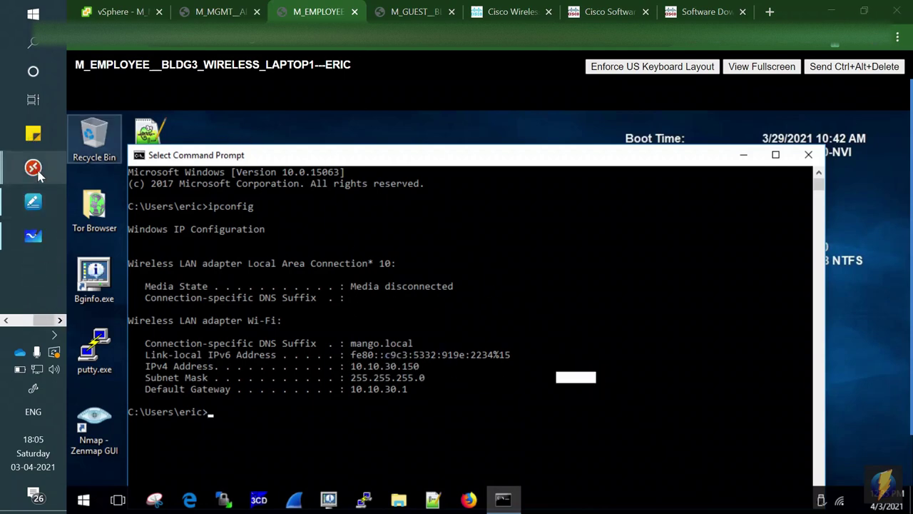
{"action": "mouse_move", "coordinate": [39, 175]}
{"action": "left_click", "coordinate": [146, 232]}
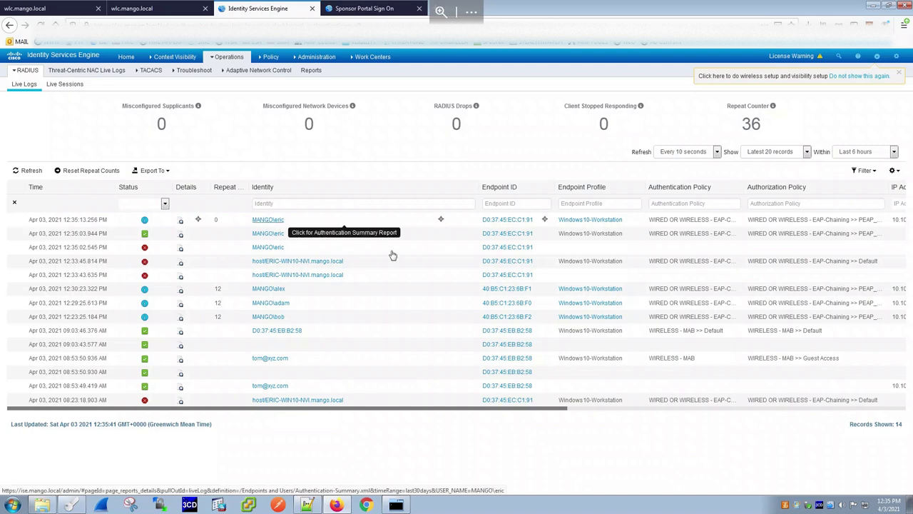
Scroll the live logs right and widen Authentication Policy to read EAP-Chaining >> PEAP_wireless.
{"action": "left_click_drag", "start_coordinate": [518, 410], "coordinate": [554, 410]}
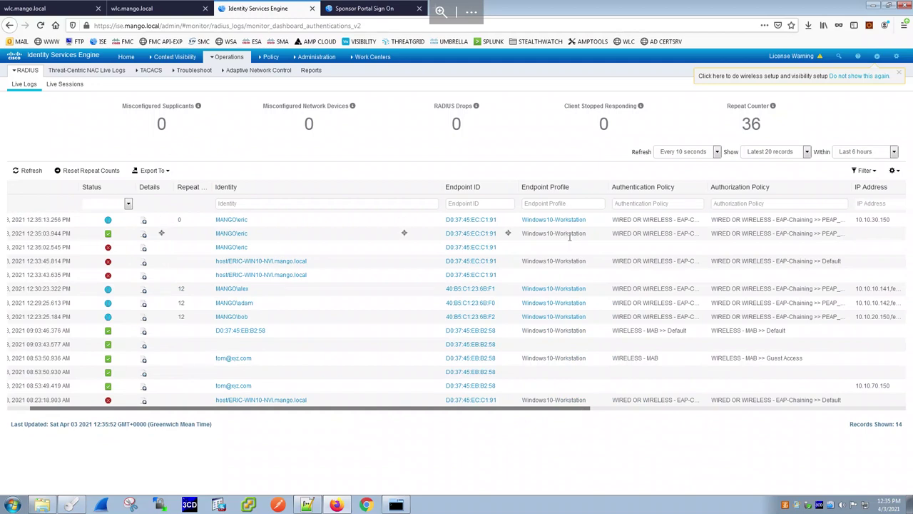
{"action": "left_click_drag", "start_coordinate": [585, 410], "coordinate": [643, 413]}
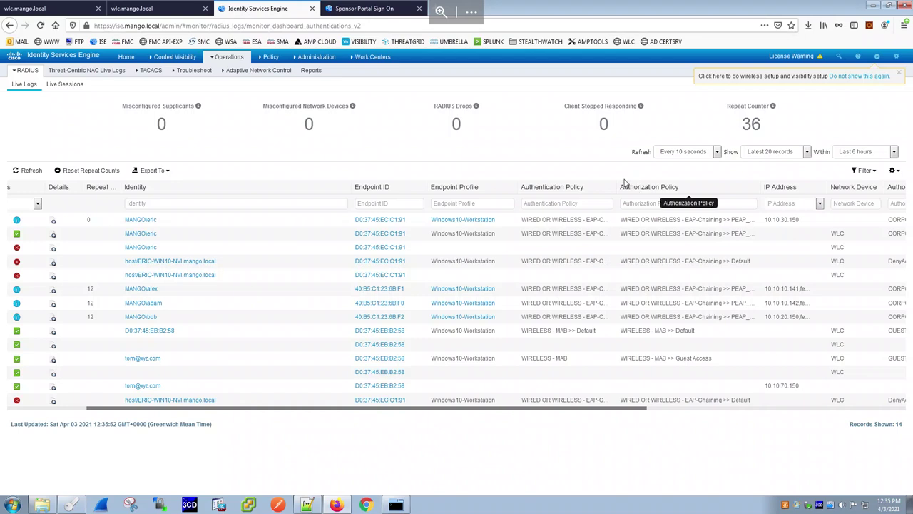
{"action": "left_click_drag", "start_coordinate": [615, 189], "coordinate": [705, 187]}
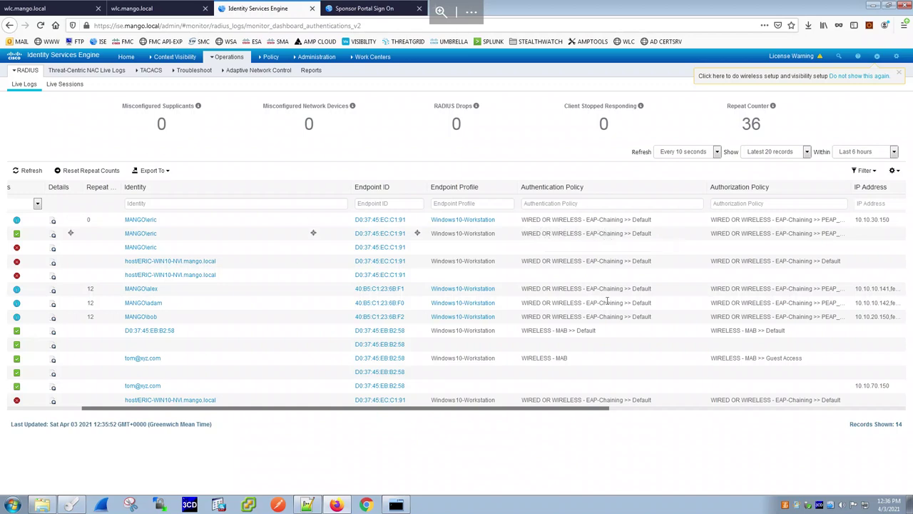
{"action": "left_click_drag", "start_coordinate": [600, 403], "coordinate": [648, 414]}
{"action": "left_click_drag", "start_coordinate": [611, 412], "coordinate": [827, 414]}
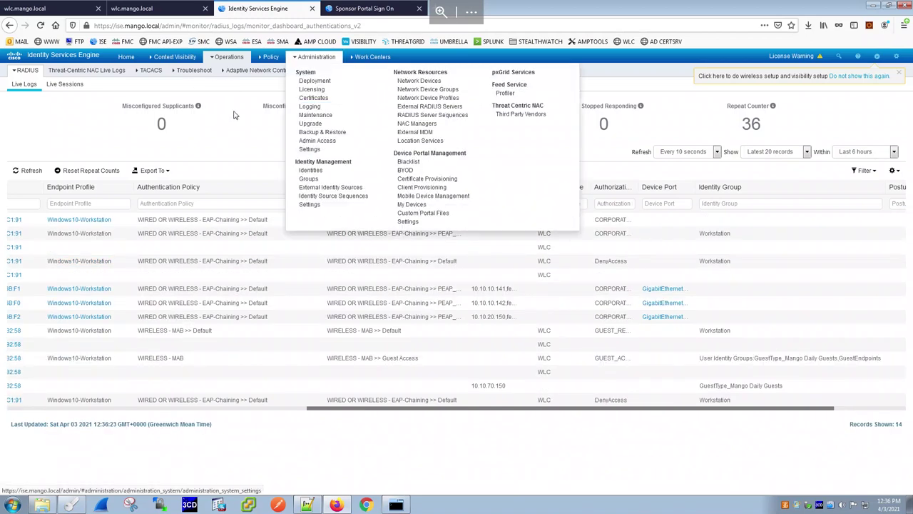
Open the WIRED OR WIRELESS - EAP-Chaining policy set from Policy > Policy Sets.
{"action": "mouse_move", "coordinate": [269, 60]}
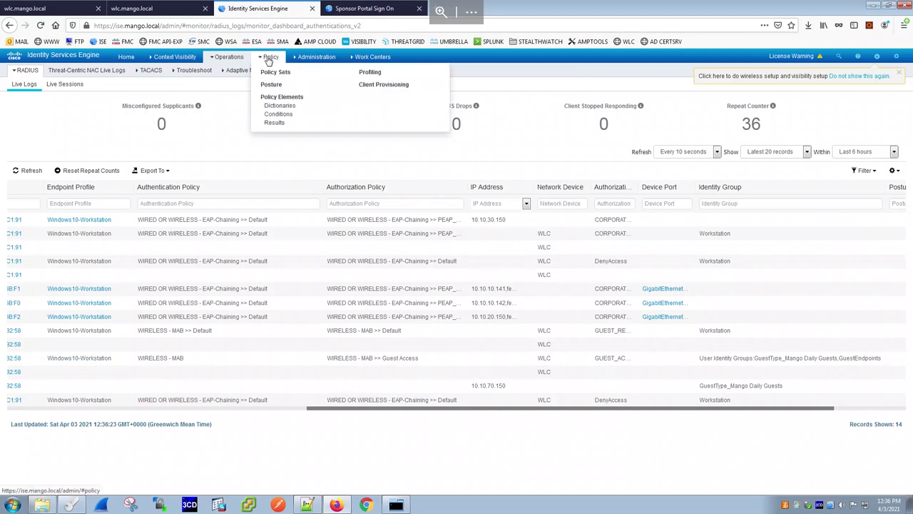
{"action": "mouse_move", "coordinate": [259, 94]}
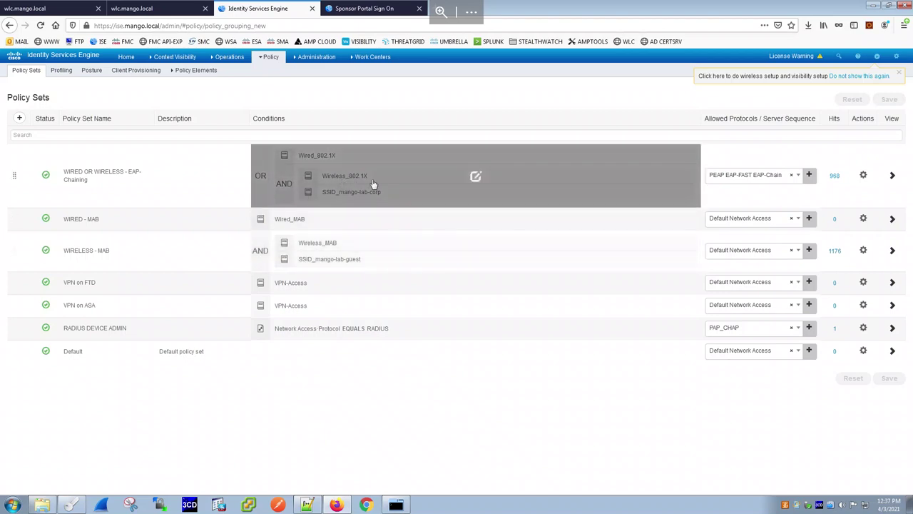
{"action": "left_click", "coordinate": [892, 175]}
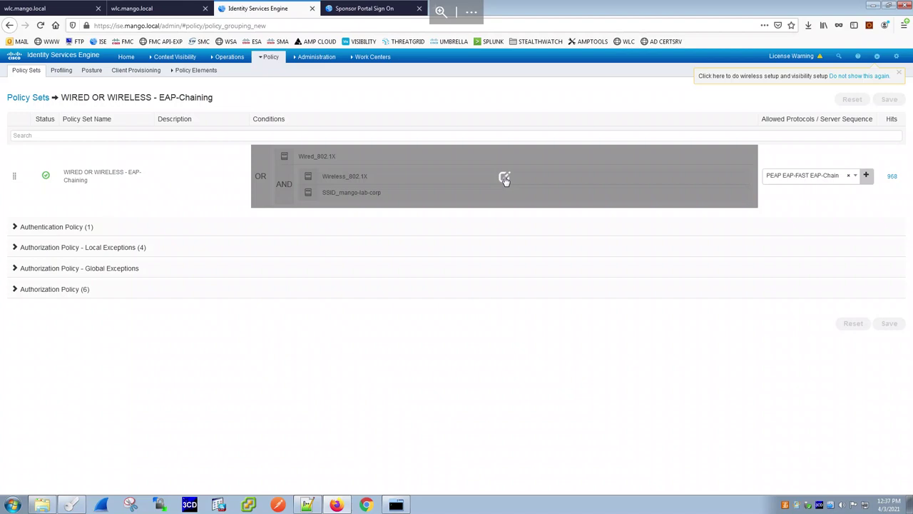
{"action": "left_click", "coordinate": [505, 178]}
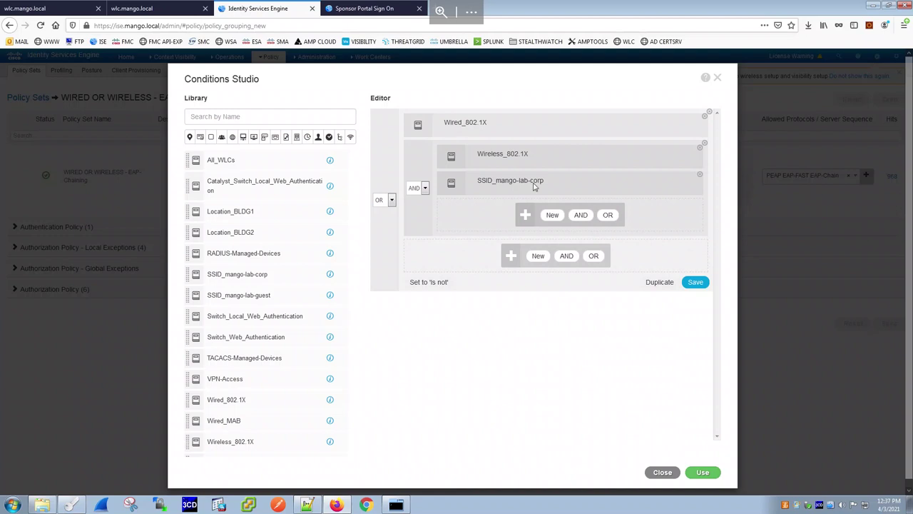
{"action": "mouse_move", "coordinate": [489, 206]}
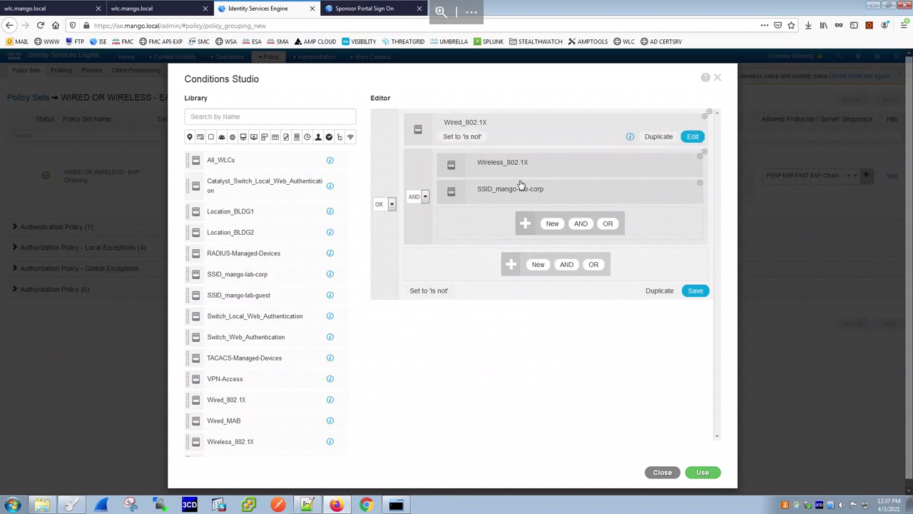
{"action": "mouse_move", "coordinate": [504, 154]}
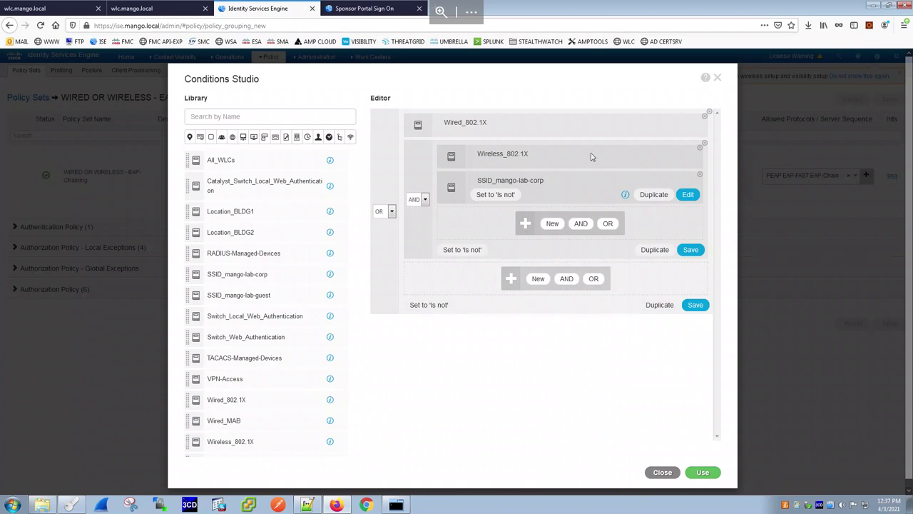
{"action": "left_click", "coordinate": [718, 78]}
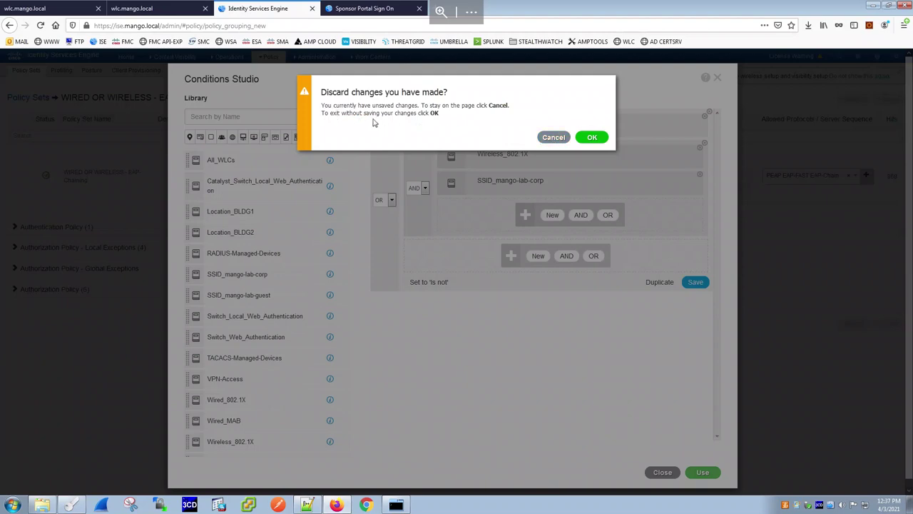
{"action": "left_click", "coordinate": [601, 138]}
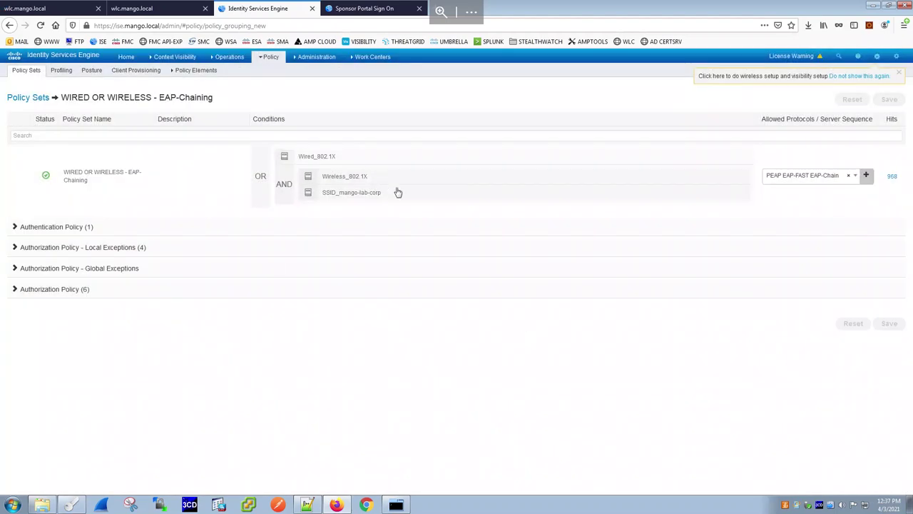
Expand Authentication Policy to show the Default rule using InternalAndMangoCorporate with 466 hits.
{"action": "mouse_move", "coordinate": [350, 187]}
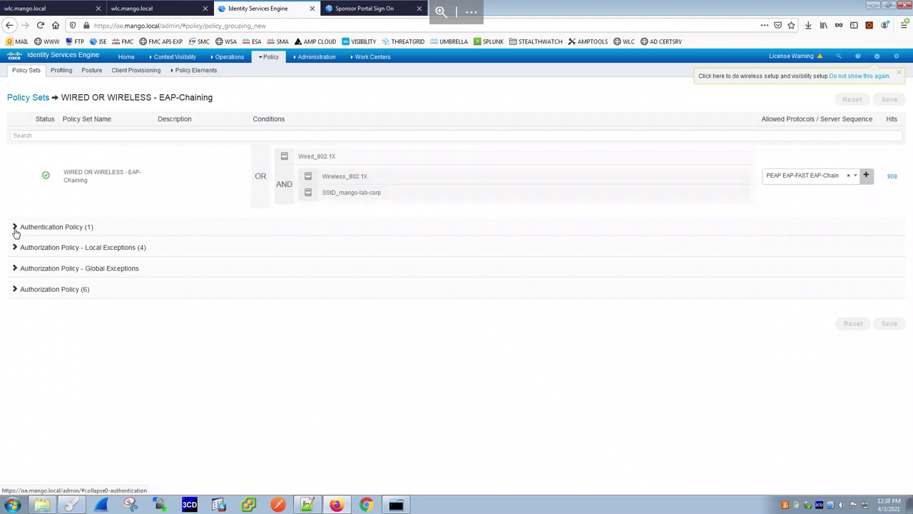
{"action": "left_click", "coordinate": [16, 229]}
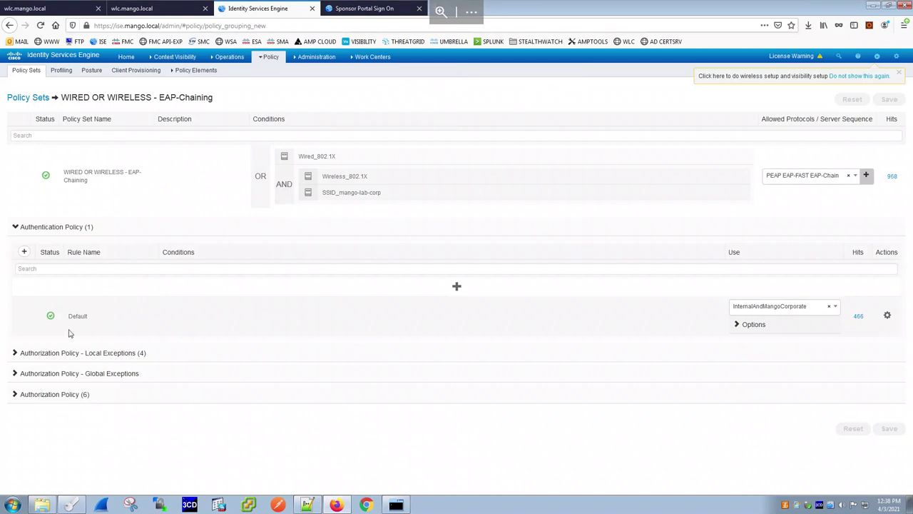
{"action": "mouse_move", "coordinate": [268, 63]}
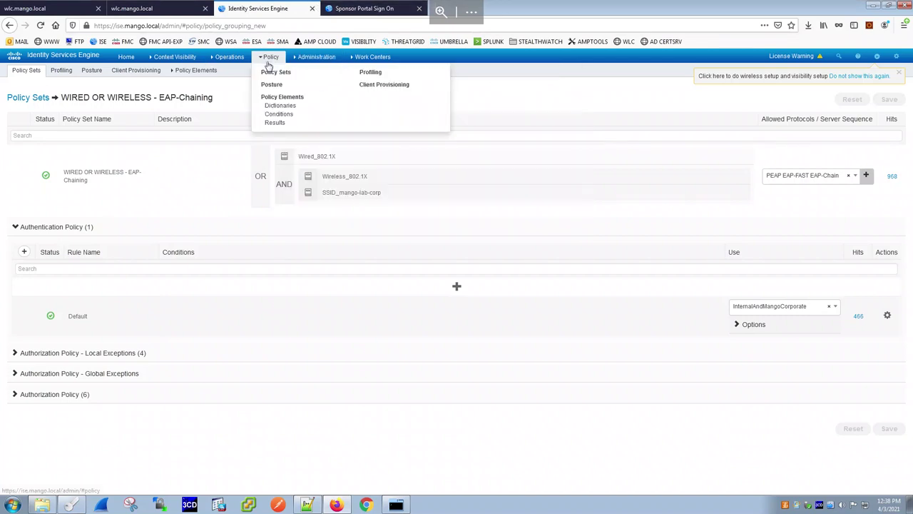
{"action": "mouse_move", "coordinate": [312, 60]}
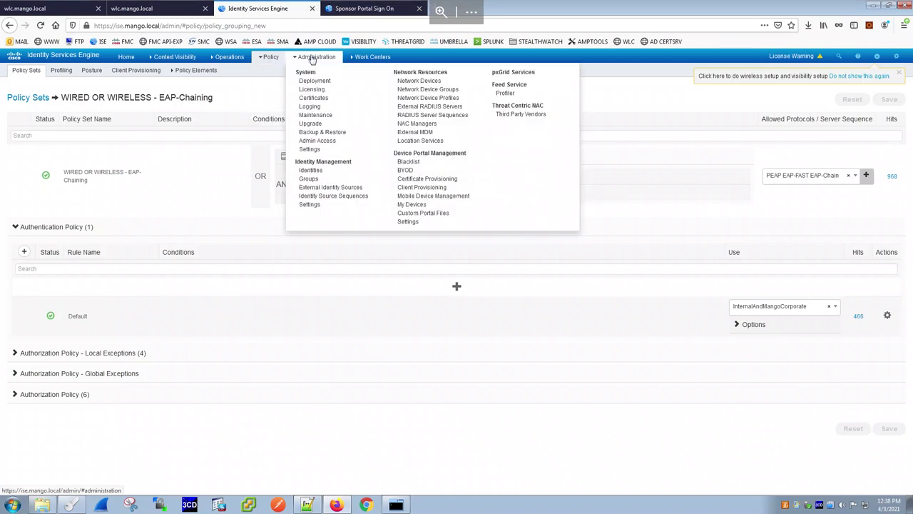
View the MANGO-AD join point in a new Identities tab, then return to the policy set.
{"action": "right_click", "coordinate": [311, 171]}
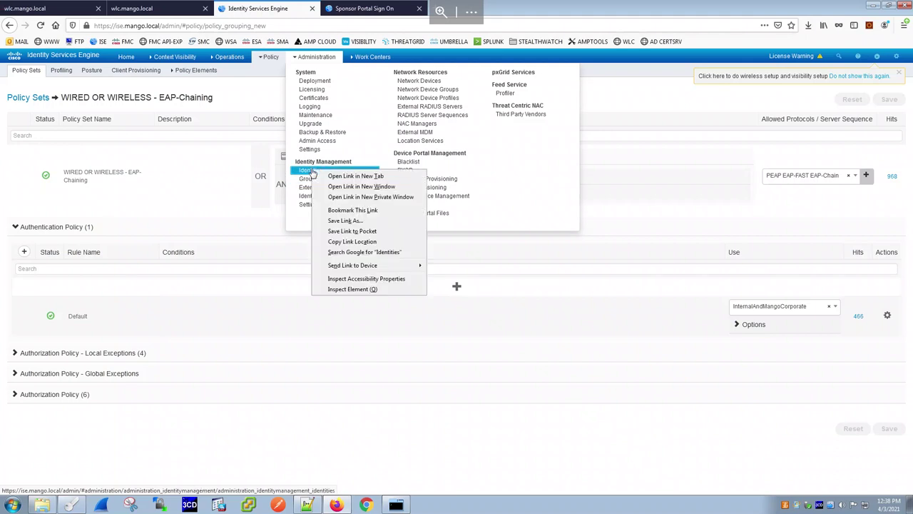
{"action": "left_click", "coordinate": [341, 177]}
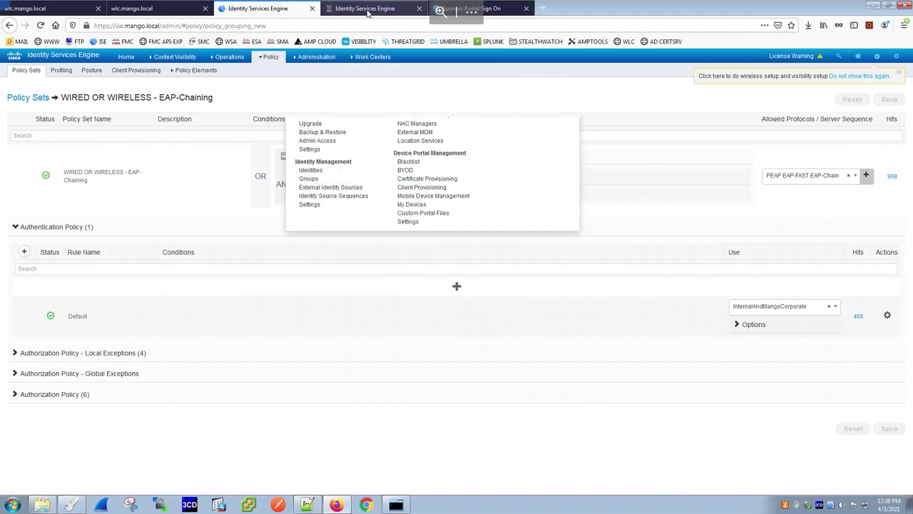
{"action": "left_click", "coordinate": [368, 10]}
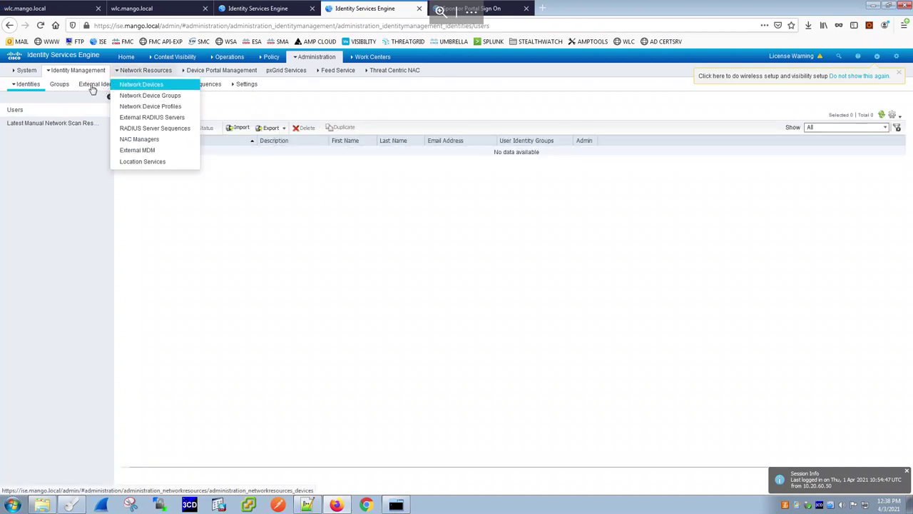
{"action": "left_click", "coordinate": [93, 85]}
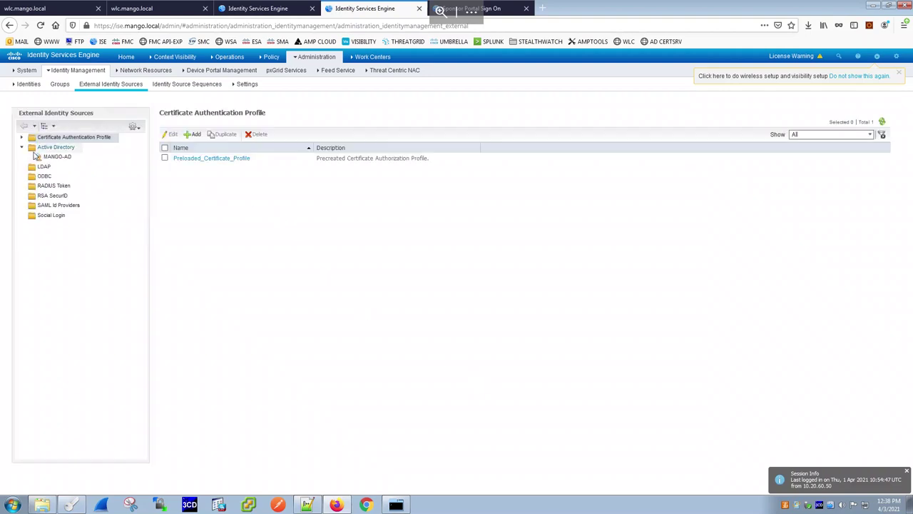
{"action": "left_click", "coordinate": [68, 158]}
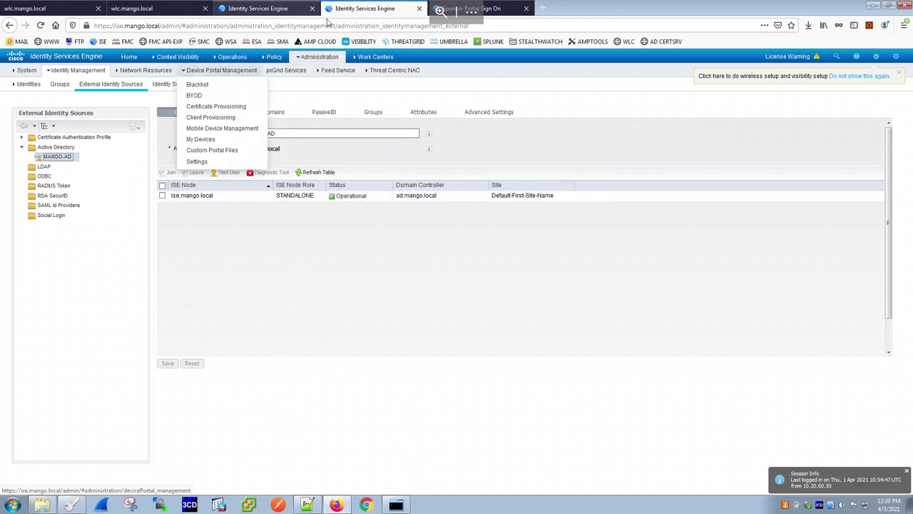
{"action": "left_click", "coordinate": [285, 10]}
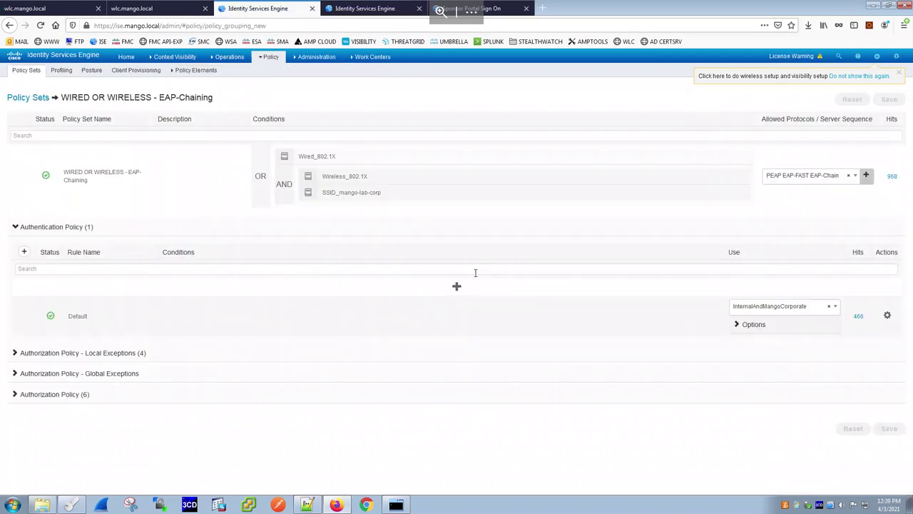
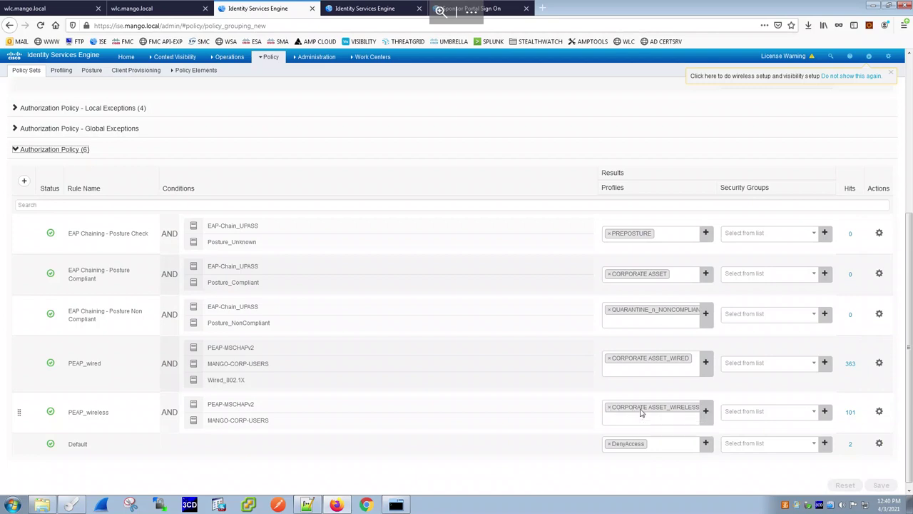
Open the CORPORATE_ASSET_WIRELESS profile under Policy Elements > Results > Authorization > Authorization Profiles.
{"action": "left_click", "coordinate": [269, 60]}
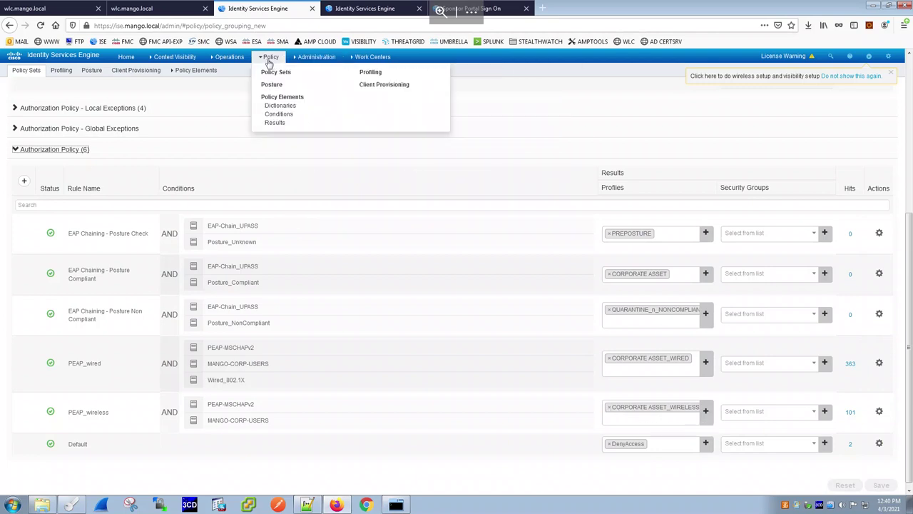
{"action": "left_click", "coordinate": [276, 122]}
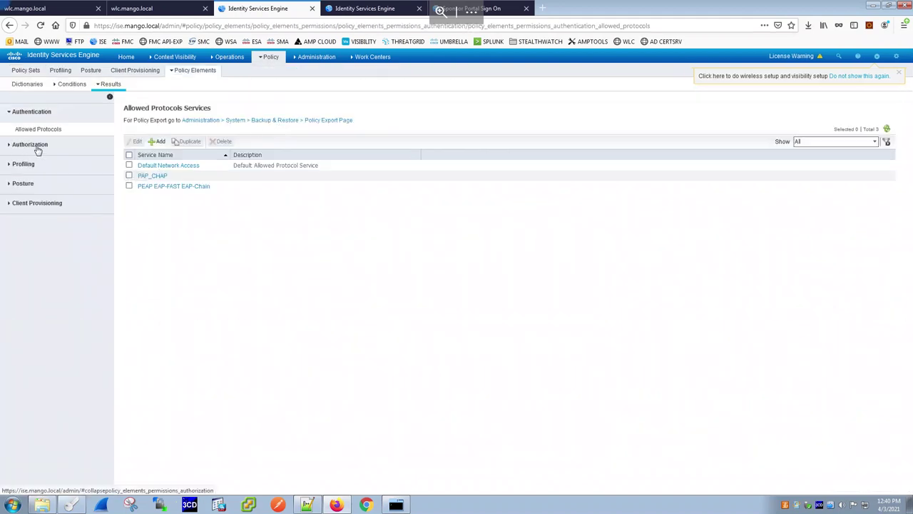
{"action": "left_click", "coordinate": [34, 145]}
{"action": "left_click", "coordinate": [39, 148]}
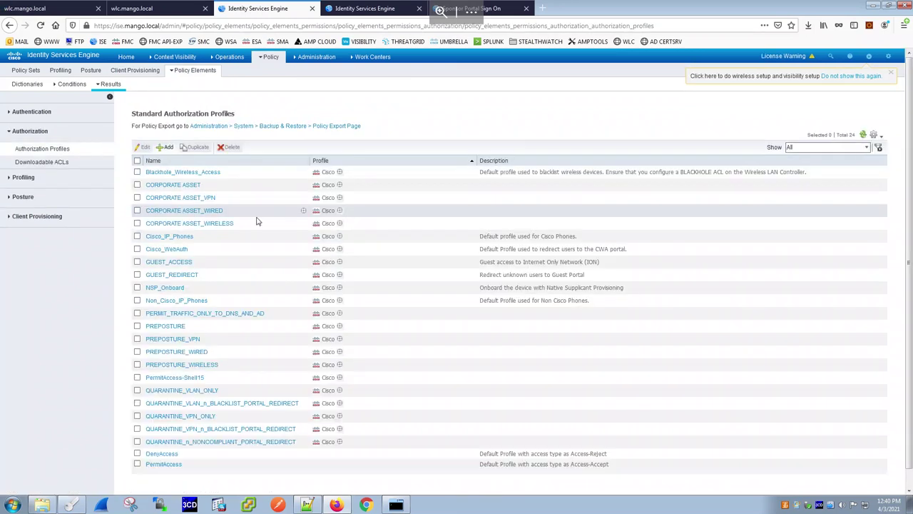
{"action": "left_click", "coordinate": [192, 224]}
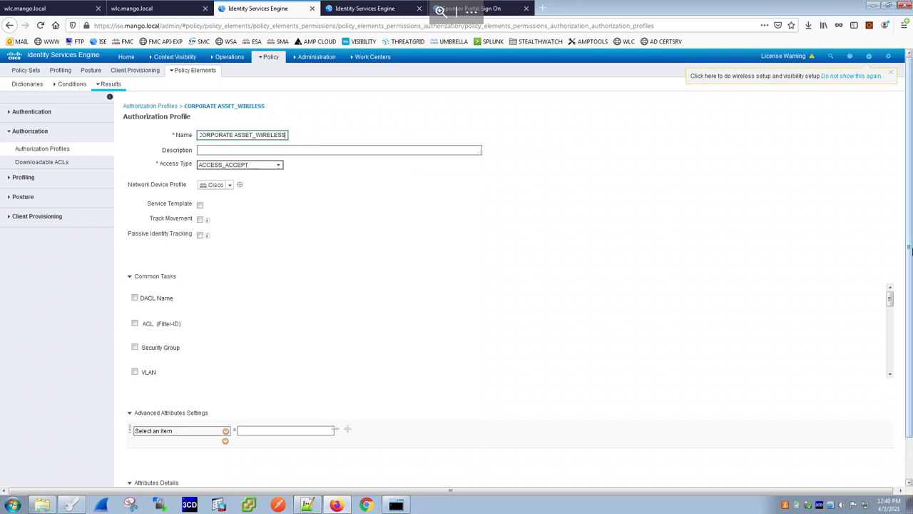
Review its Attributes Details showing Airspace-ACL-Name = PERMIT_ALL_TRAFFIC, then minimize the remote session.
{"action": "scroll", "coordinate": [909, 244], "scroll_direction": "down", "scroll_amount": 2}
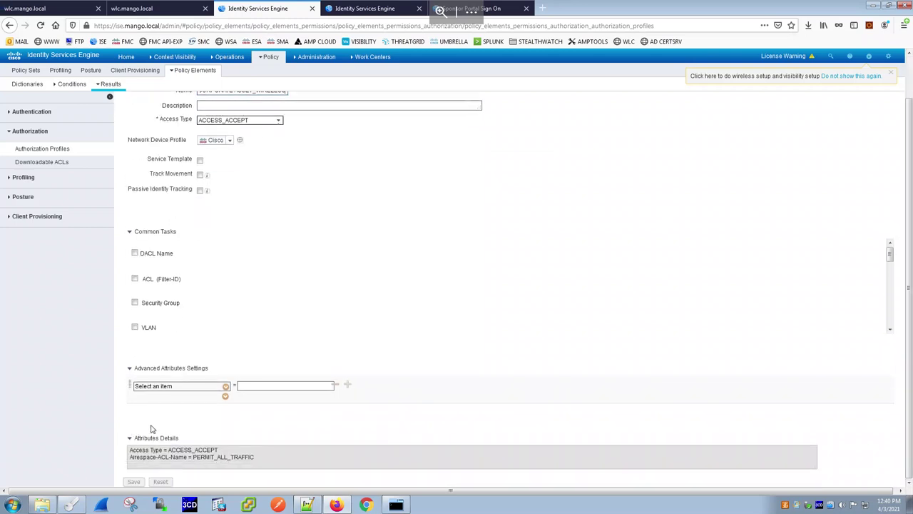
{"action": "triple_click", "coordinate": [215, 455]}
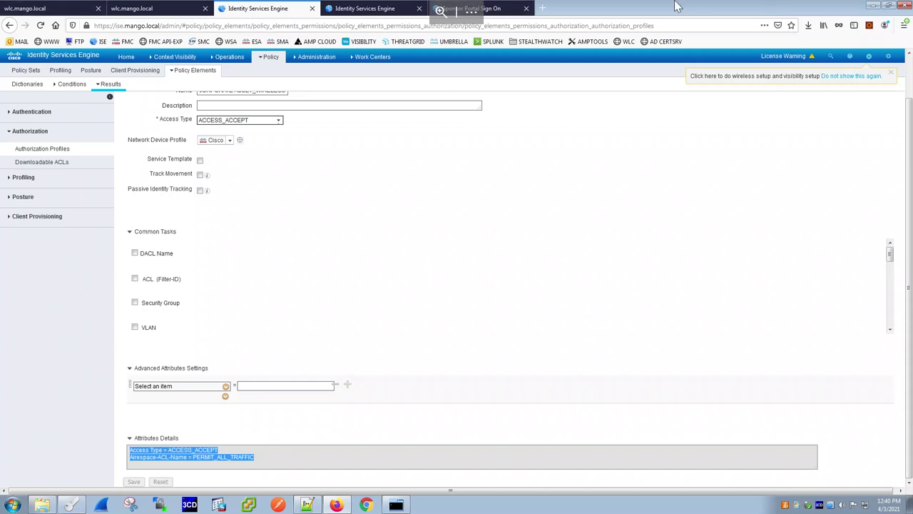
{"action": "mouse_move", "coordinate": [796, 12]}
{"action": "left_click", "coordinate": [830, 12]}
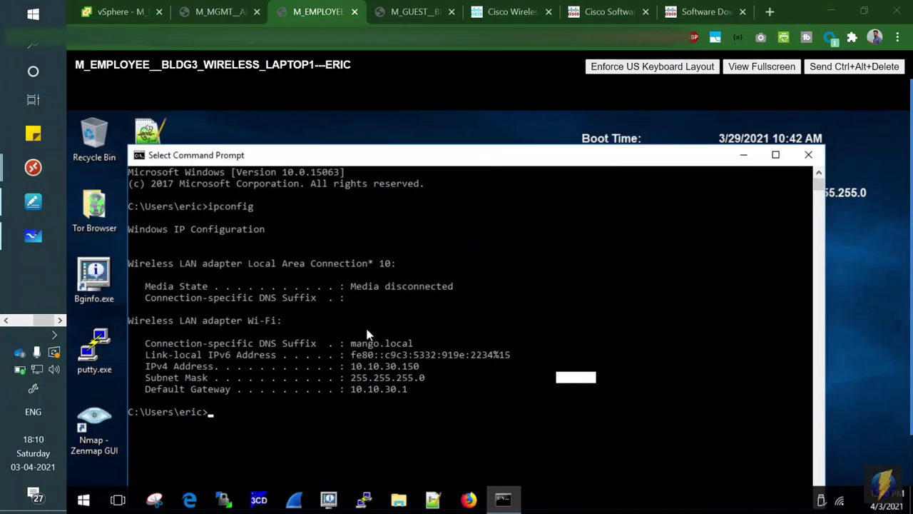
Launch Firefox on the employee laptop and load the ftp.mango.local file index from the 'Index of ftp' bookmark.
{"action": "left_click_drag", "start_coordinate": [414, 153], "coordinate": [426, 143]}
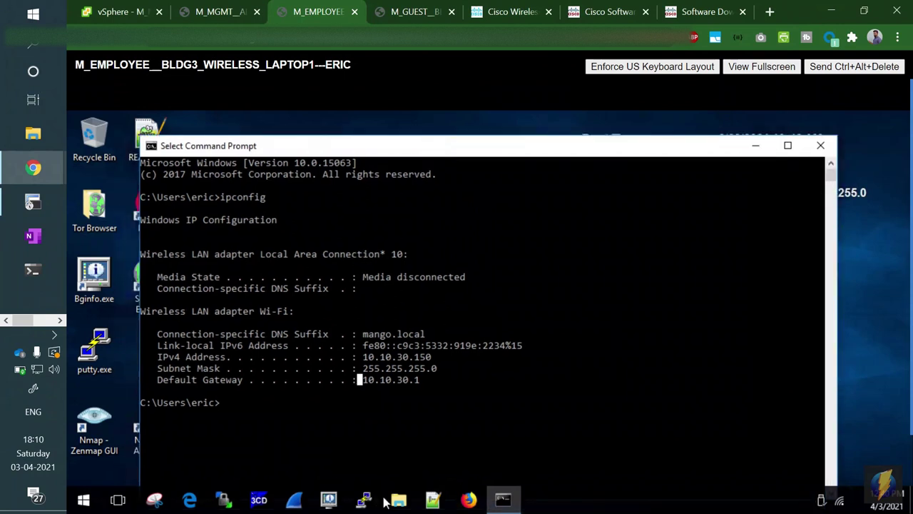
{"action": "left_click", "coordinate": [469, 502]}
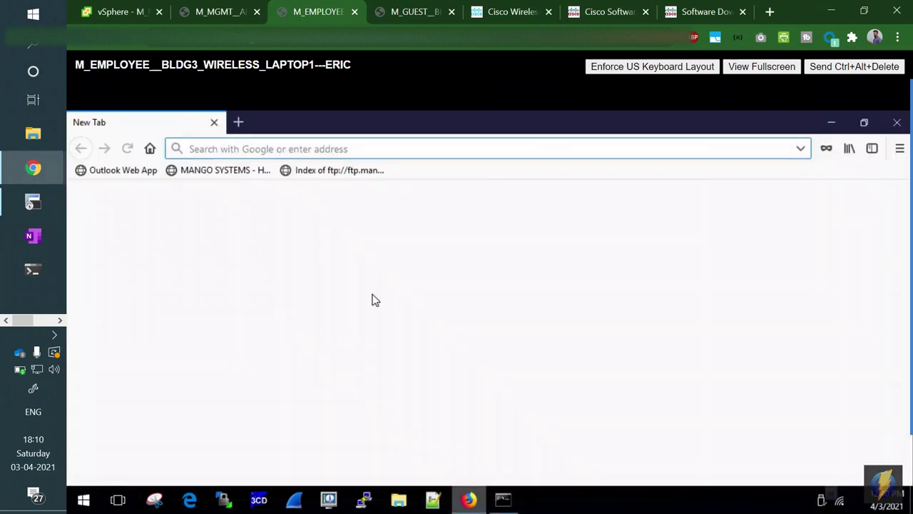
{"action": "left_click", "coordinate": [404, 255]}
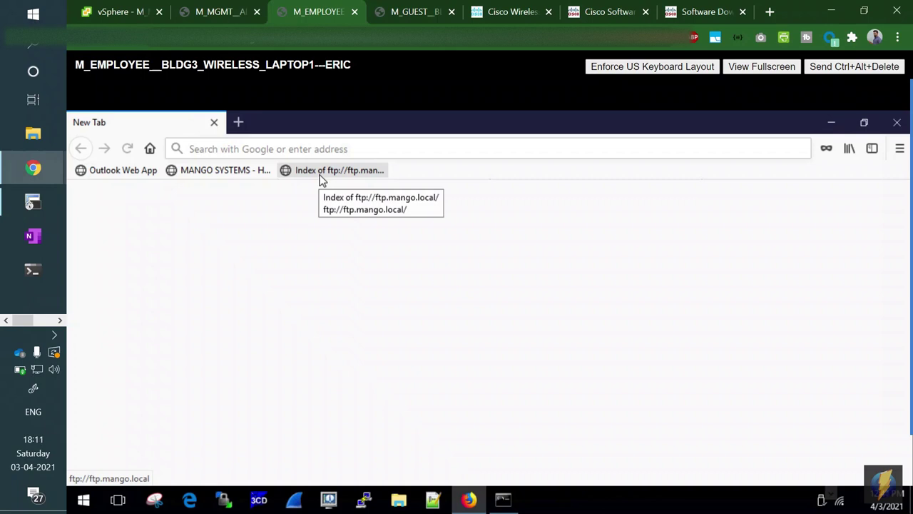
{"action": "left_click", "coordinate": [320, 176]}
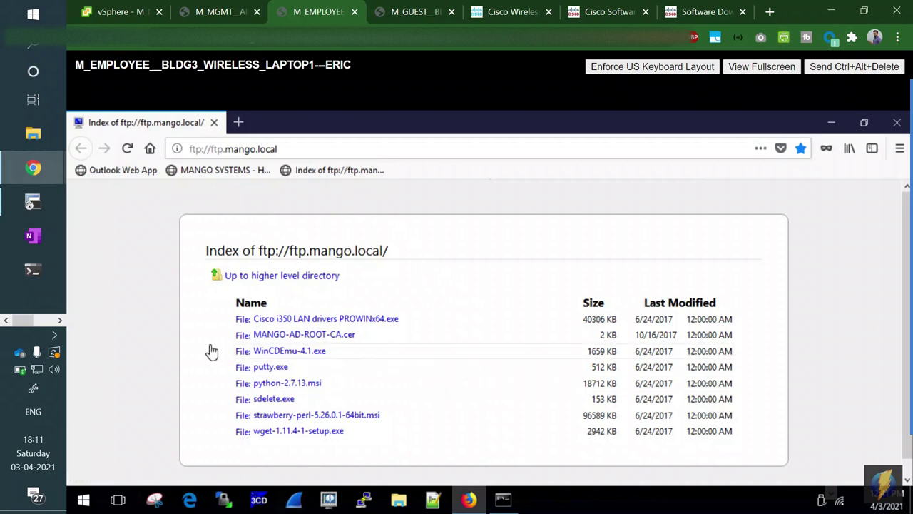
{"action": "left_click", "coordinate": [501, 500]}
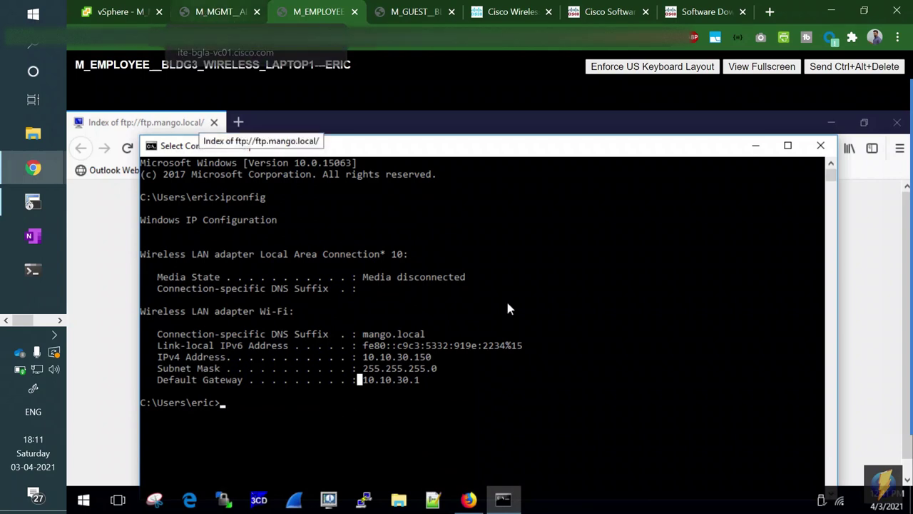
{"action": "mouse_move", "coordinate": [882, 214]}
{"action": "left_click", "coordinate": [883, 178]}
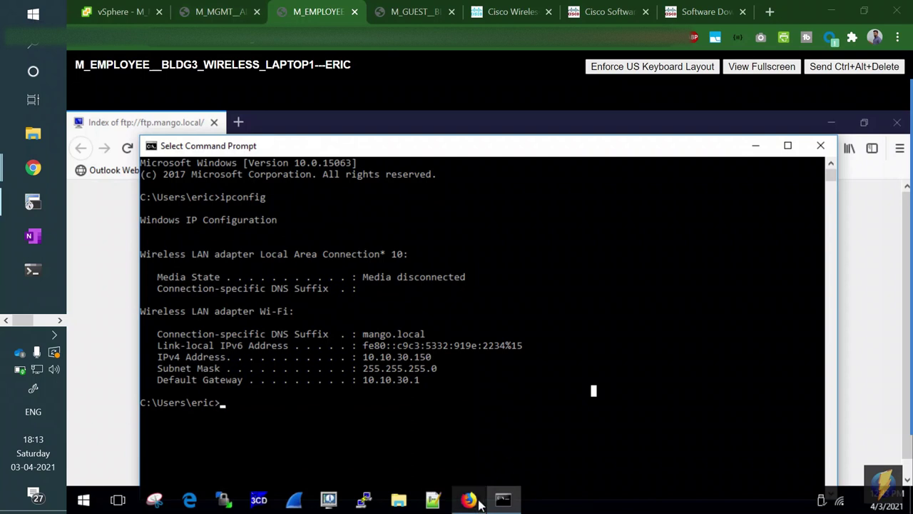
{"action": "mouse_move", "coordinate": [475, 499]}
{"action": "left_click", "coordinate": [483, 457]}
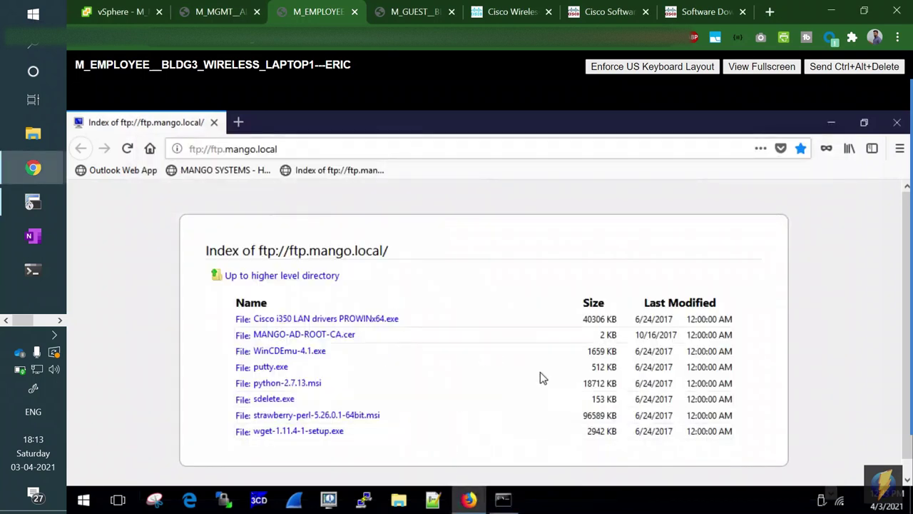
Open the guest laptop's Wi-Fi network list, then restore the Mango Jump ISE remote desktop.
{"action": "left_click", "coordinate": [411, 14]}
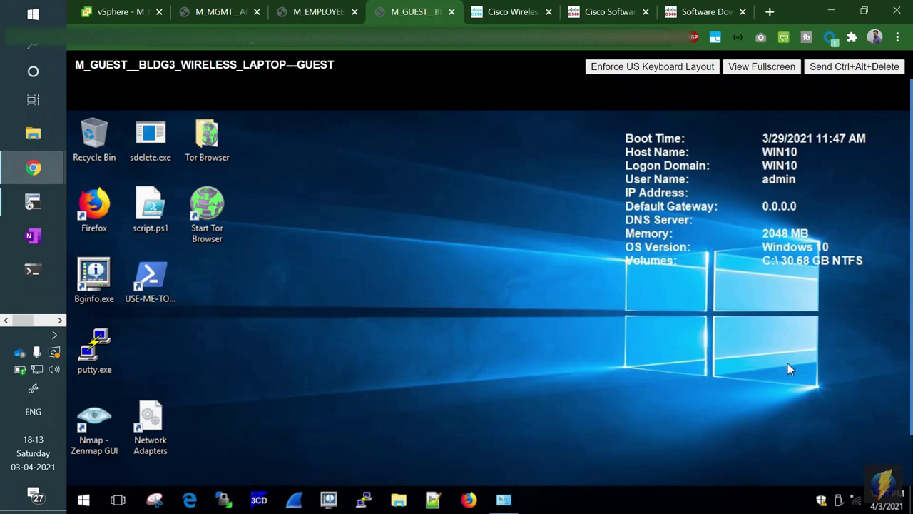
{"action": "left_click", "coordinate": [856, 505]}
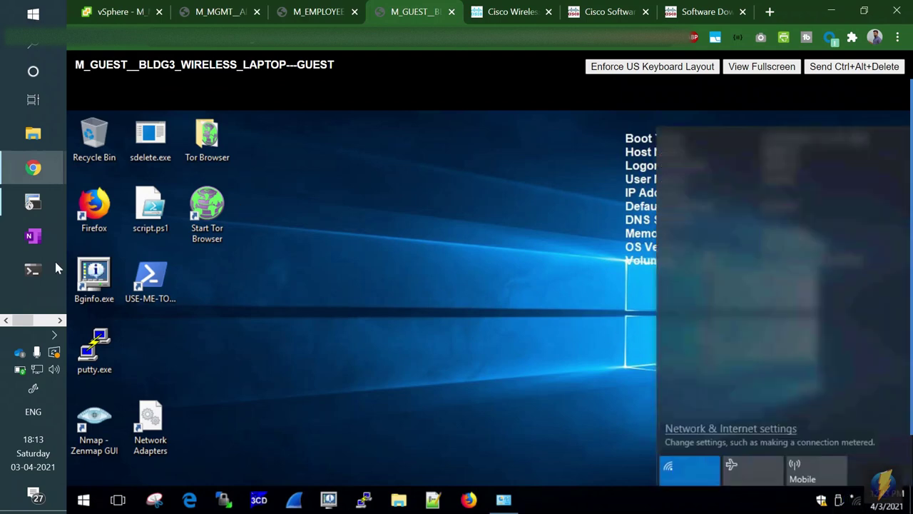
{"action": "left_click", "coordinate": [59, 321]}
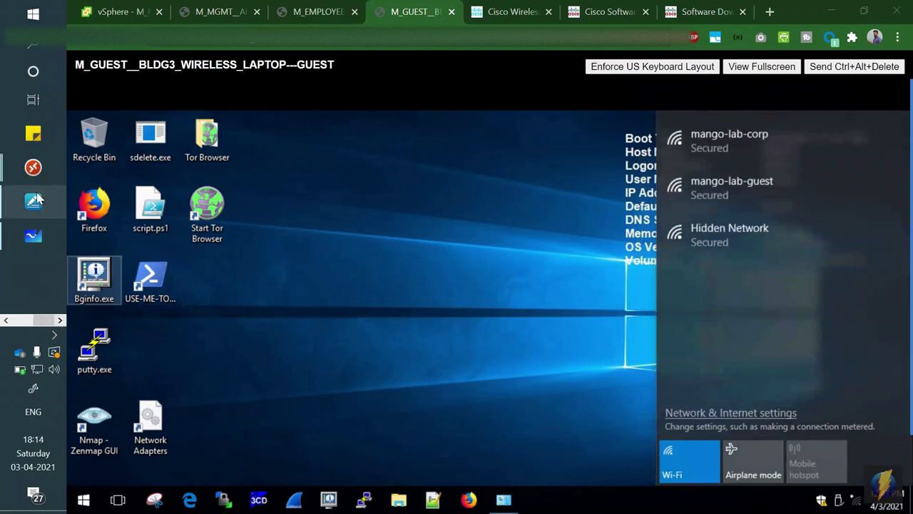
{"action": "mouse_move", "coordinate": [37, 177]}
{"action": "left_click", "coordinate": [143, 228]}
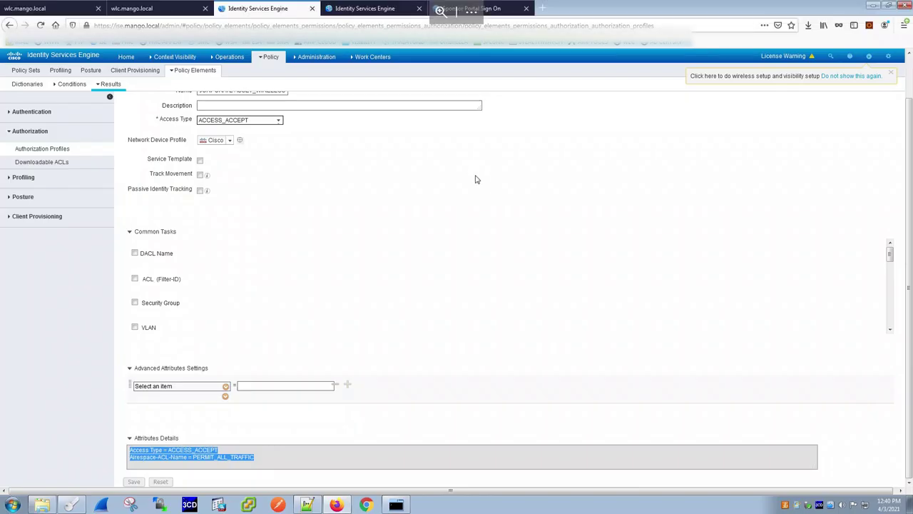
Open Operations > RADIUS > Live Logs, close the Sponsor Portal and duplicate ISE tabs, and minimize.
{"action": "mouse_move", "coordinate": [235, 62]}
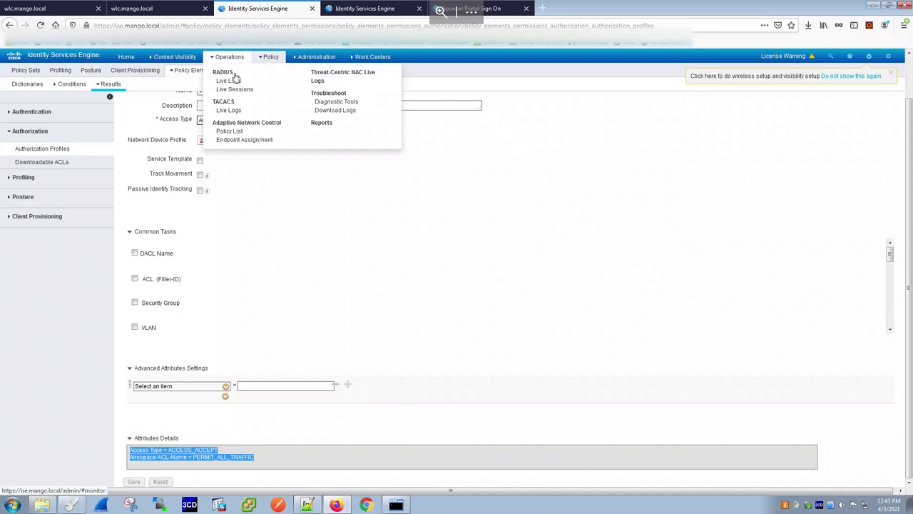
{"action": "left_click", "coordinate": [235, 83]}
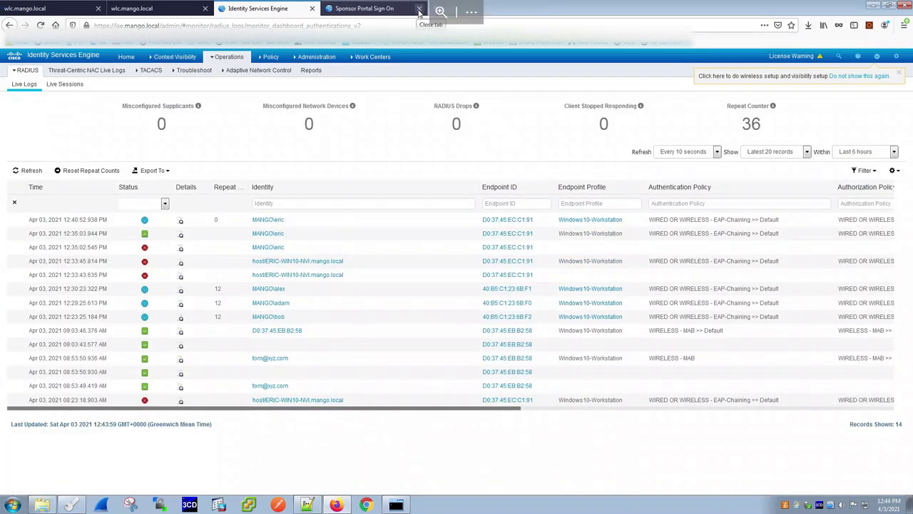
{"action": "left_click", "coordinate": [419, 9]}
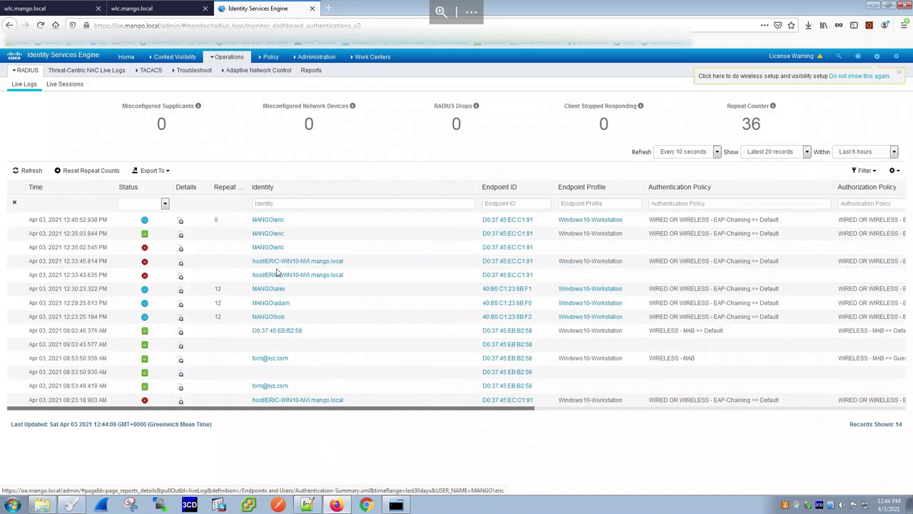
{"action": "mouse_move", "coordinate": [690, 7]}
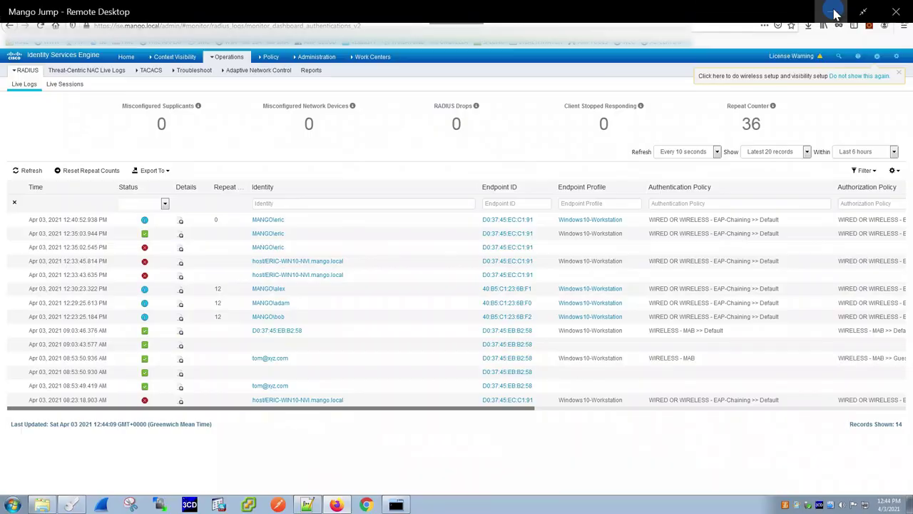
{"action": "left_click", "coordinate": [830, 11]}
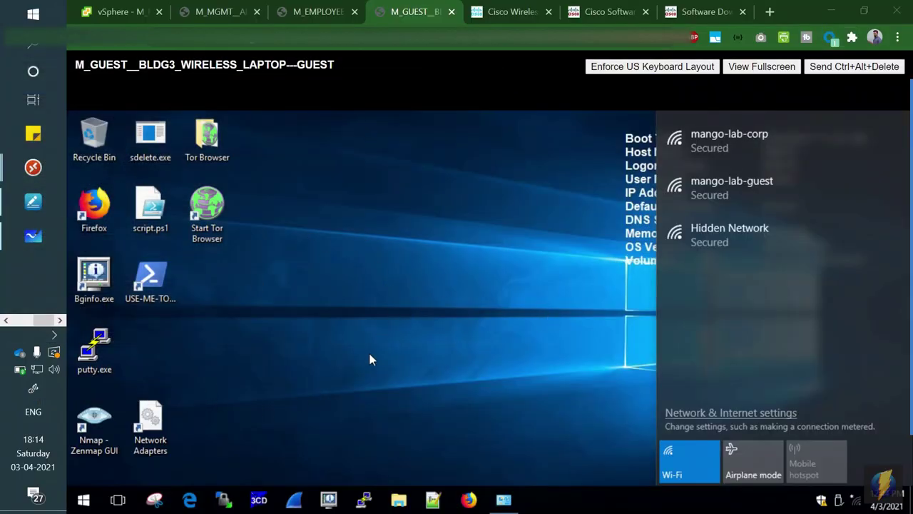
Select mango-lab-guest in the Wi-Fi list and connect until the security key prompt appears.
{"action": "left_click", "coordinate": [755, 190]}
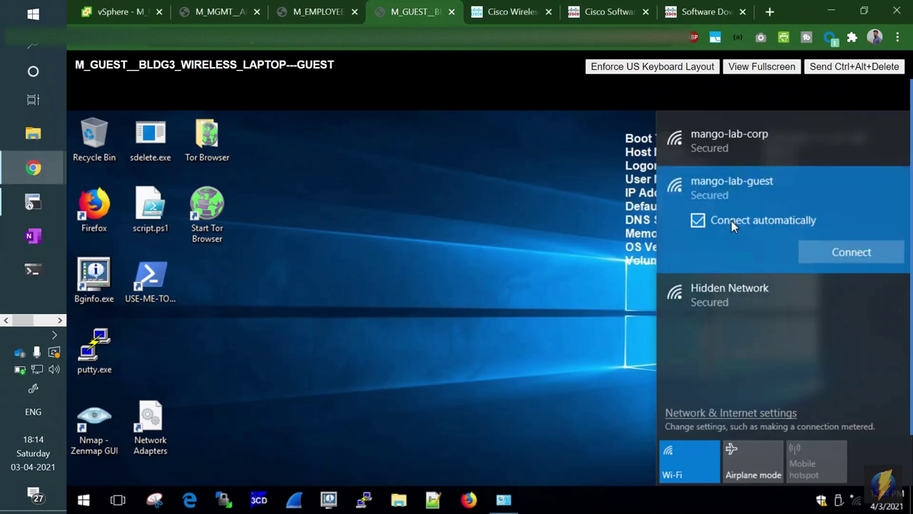
{"action": "left_click", "coordinate": [860, 251]}
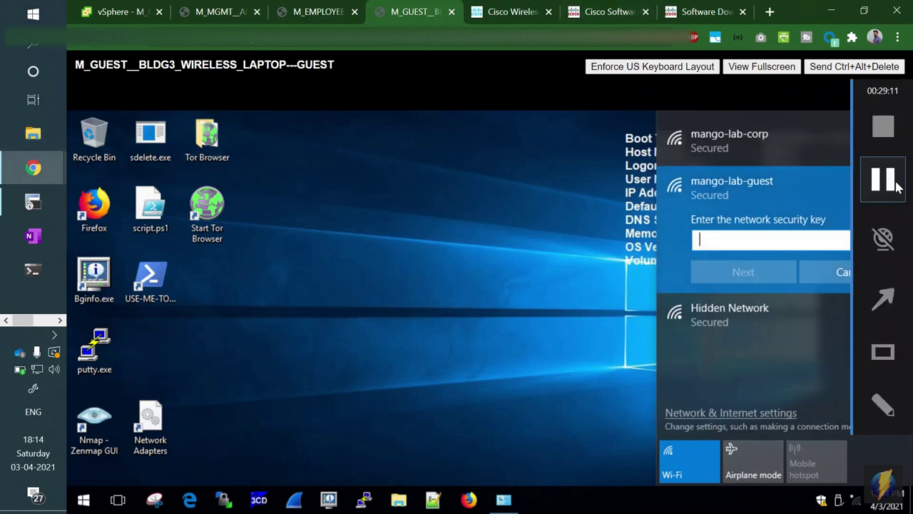
{"action": "left_click", "coordinate": [896, 187]}
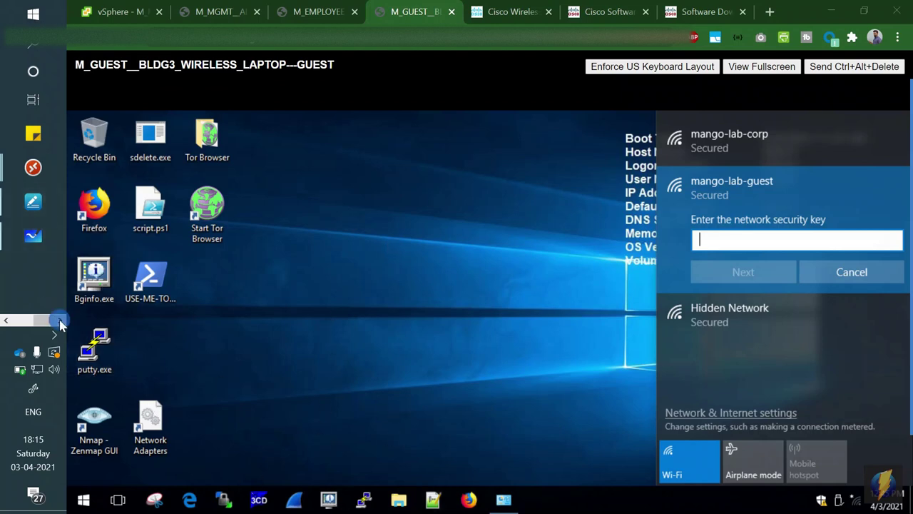
{"action": "left_click", "coordinate": [7, 321]}
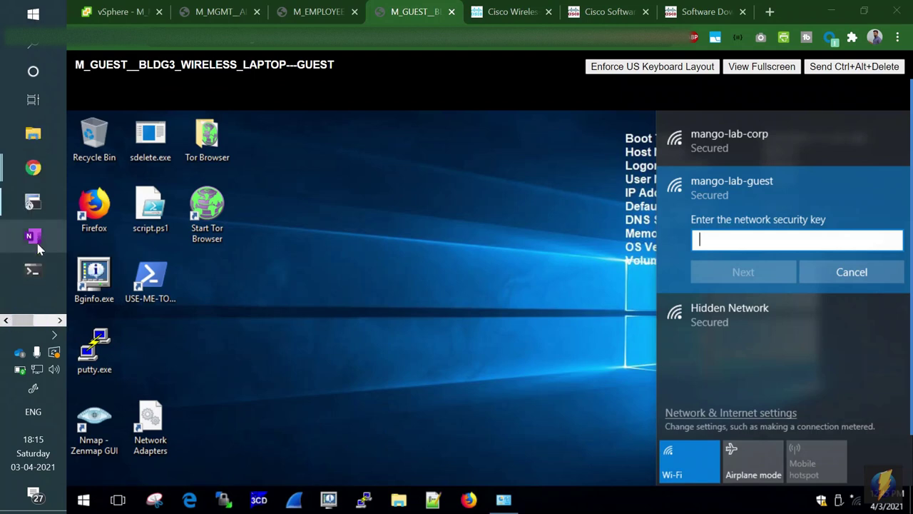
{"action": "left_click", "coordinate": [59, 322]}
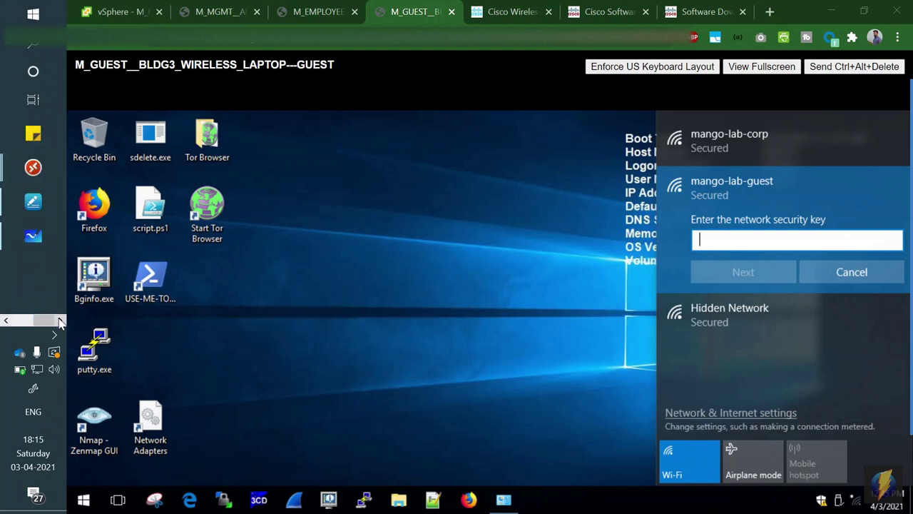
{"action": "left_click", "coordinate": [60, 321]}
Open the Security tab of WLAN ID 2, mango-lab-guest, on the controller.
{"action": "mouse_move", "coordinate": [33, 167]}
{"action": "left_click", "coordinate": [111, 218]}
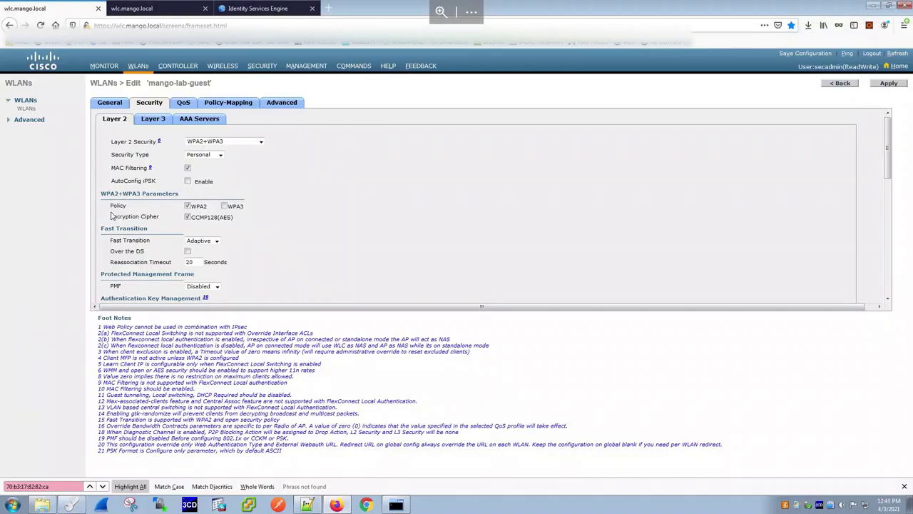
{"action": "left_click", "coordinate": [137, 66]}
{"action": "left_click", "coordinate": [102, 148]}
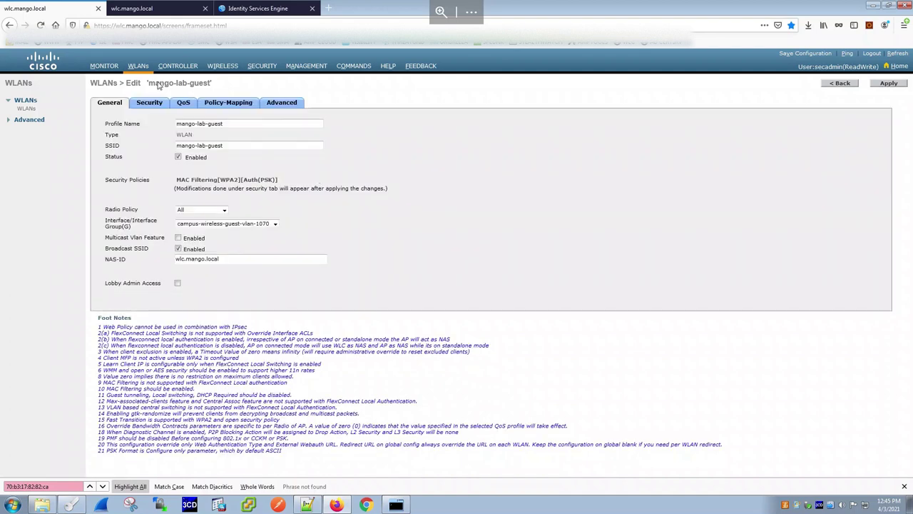
{"action": "left_click", "coordinate": [149, 106]}
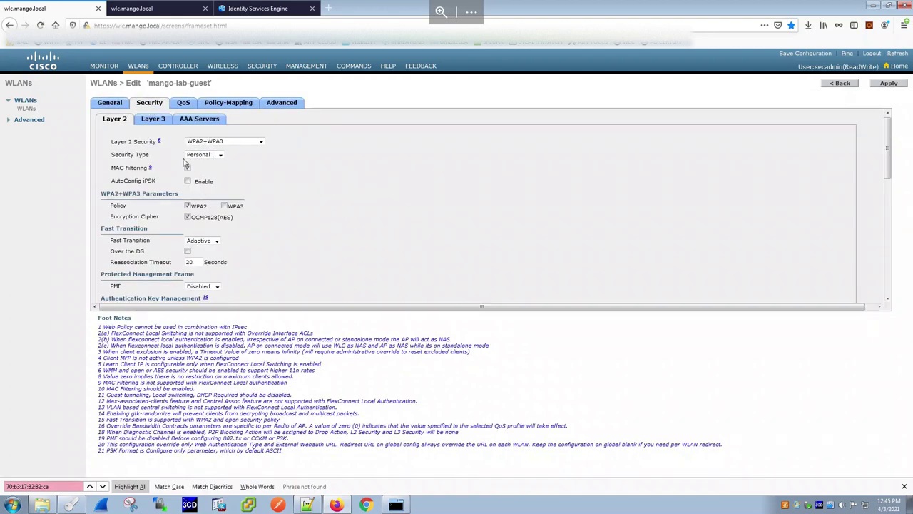
Confirm the Layer 2 security type stays Personal and scroll to the PSK settings.
{"action": "left_click", "coordinate": [222, 155]}
{"action": "left_click", "coordinate": [294, 163]}
{"action": "scroll", "coordinate": [431, 220], "scroll_direction": "down", "scroll_amount": 3}
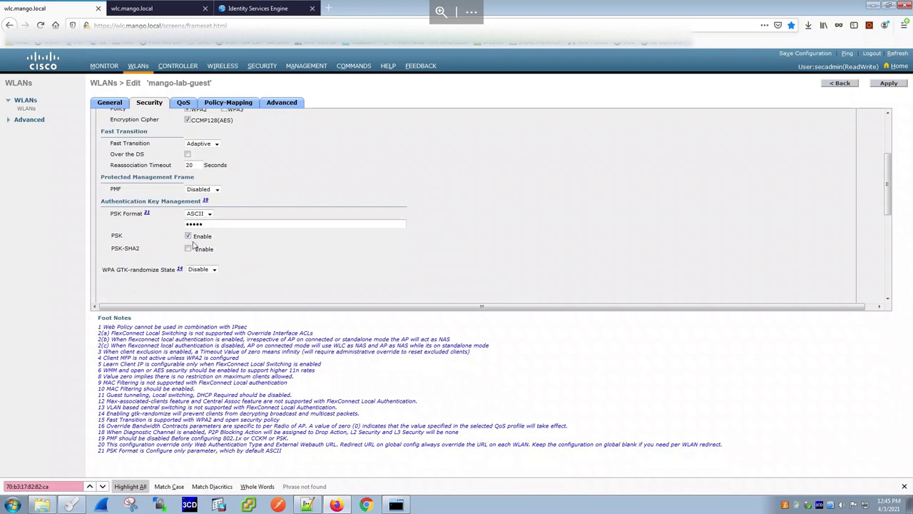
{"action": "scroll", "coordinate": [369, 290], "scroll_direction": "down", "scroll_amount": 3}
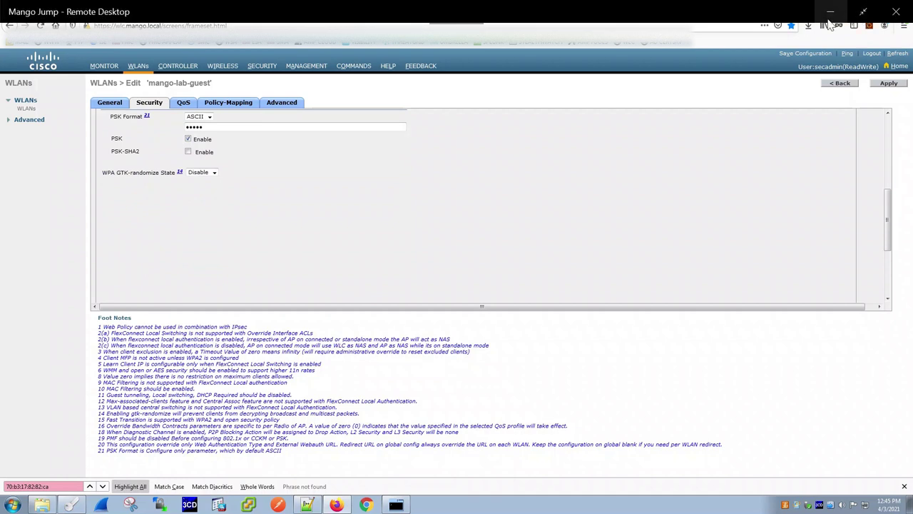
{"action": "left_click", "coordinate": [829, 16]}
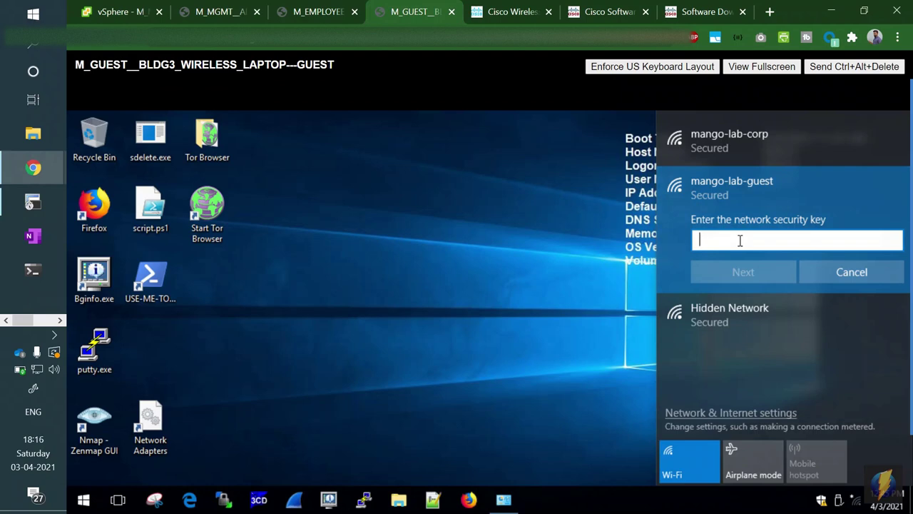
Enter the Wi-Fi network security key, allow discoverability, and return to the Mango Jump remote desktop.
{"action": "type", "text": "••••"}
{"action": "left_click", "coordinate": [746, 275]}
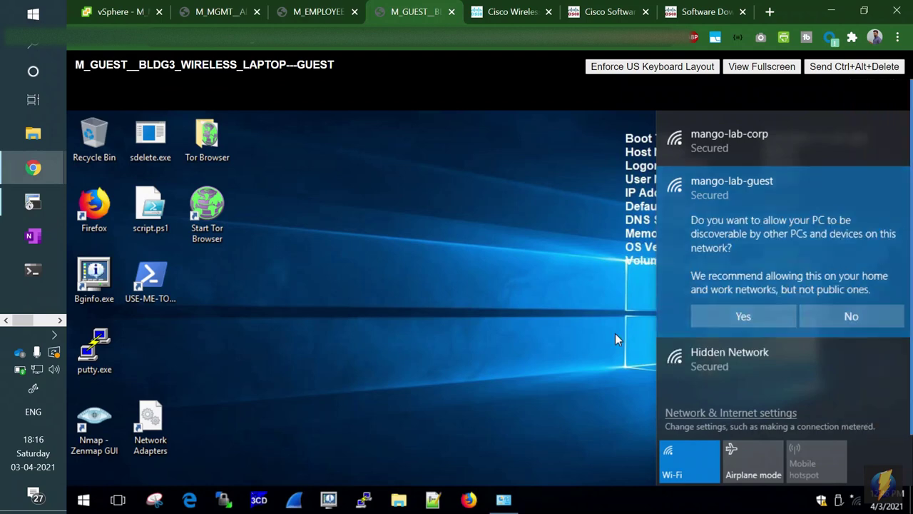
{"action": "left_click", "coordinate": [743, 316]}
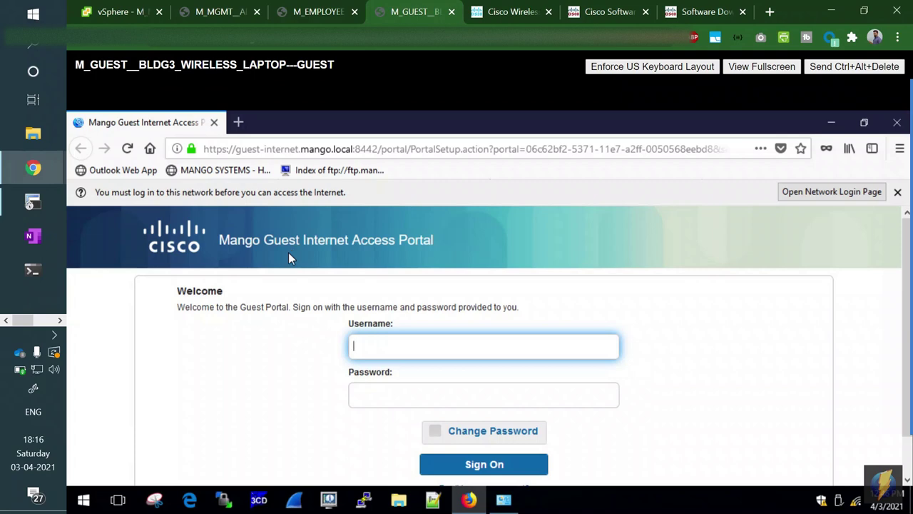
{"action": "left_click", "coordinate": [60, 321]}
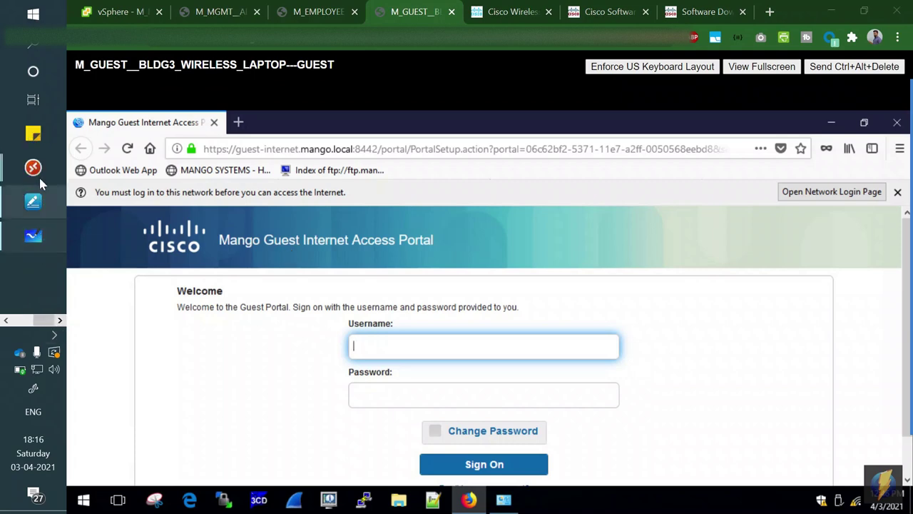
{"action": "mouse_move", "coordinate": [38, 175]}
{"action": "left_click", "coordinate": [121, 221]}
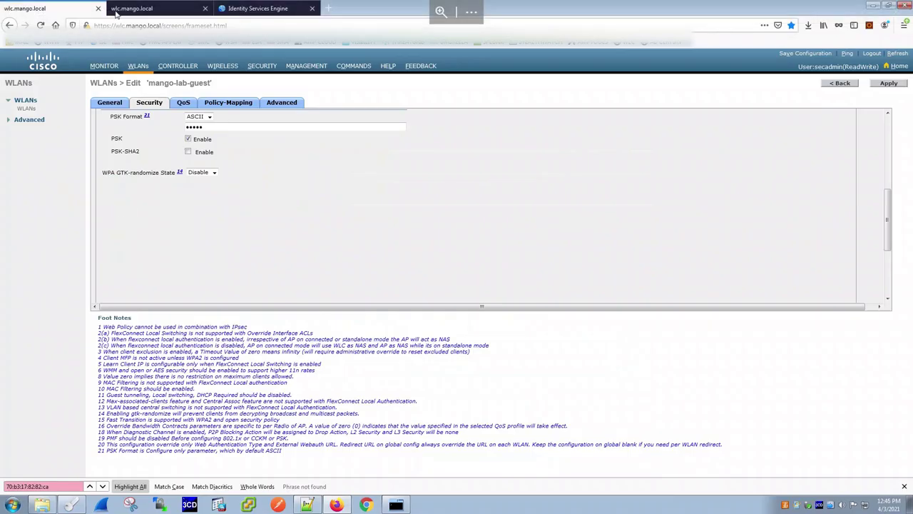
Check the ISE live logs for D0:37:45:EB:B2:58 WIRELESS - MAB authentications, then minimize the session.
{"action": "left_click", "coordinate": [257, 8]}
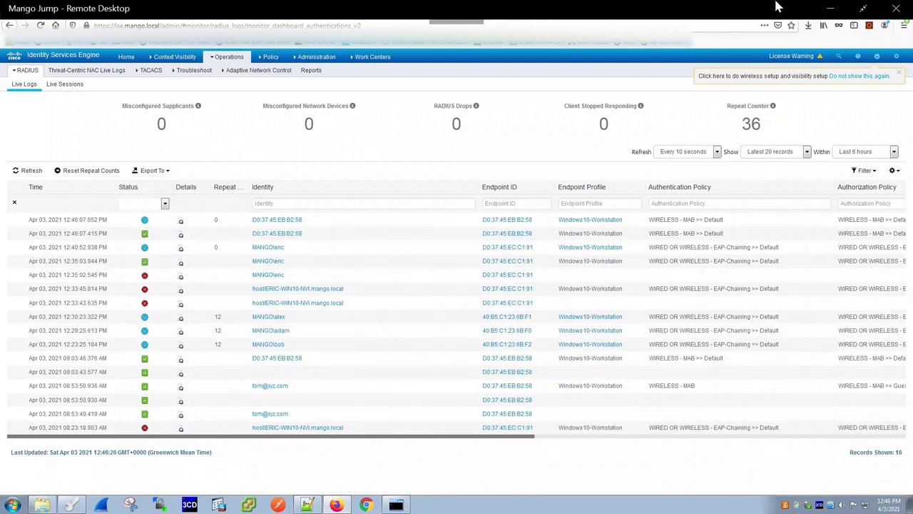
{"action": "left_click", "coordinate": [826, 12]}
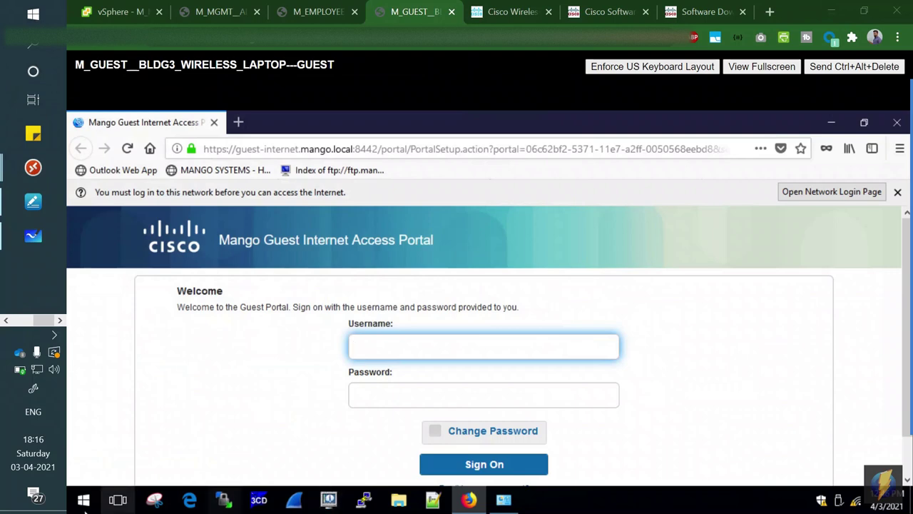
Launch Command Prompt via Start search and run ipconfig /all, fixing the mistyped slash.
{"action": "left_click", "coordinate": [83, 500]}
{"action": "type", "text": "cmd"}
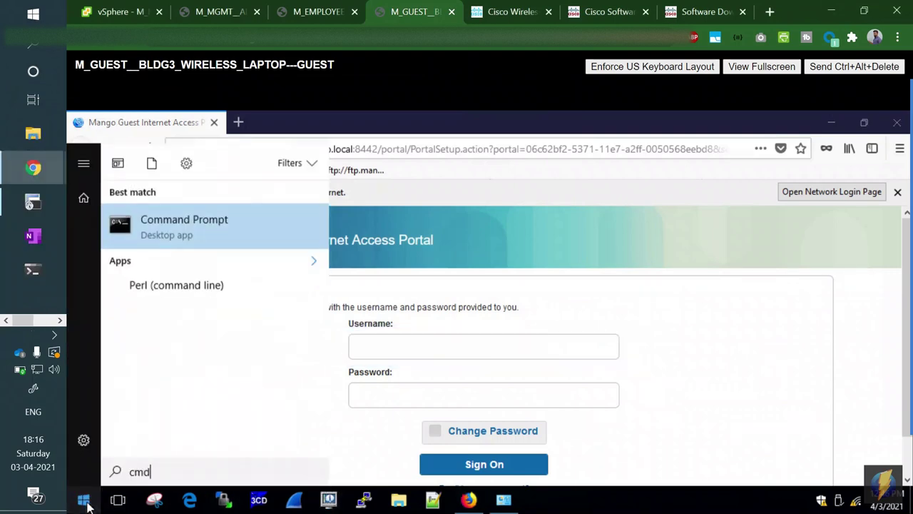
{"action": "left_click", "coordinate": [219, 236]}
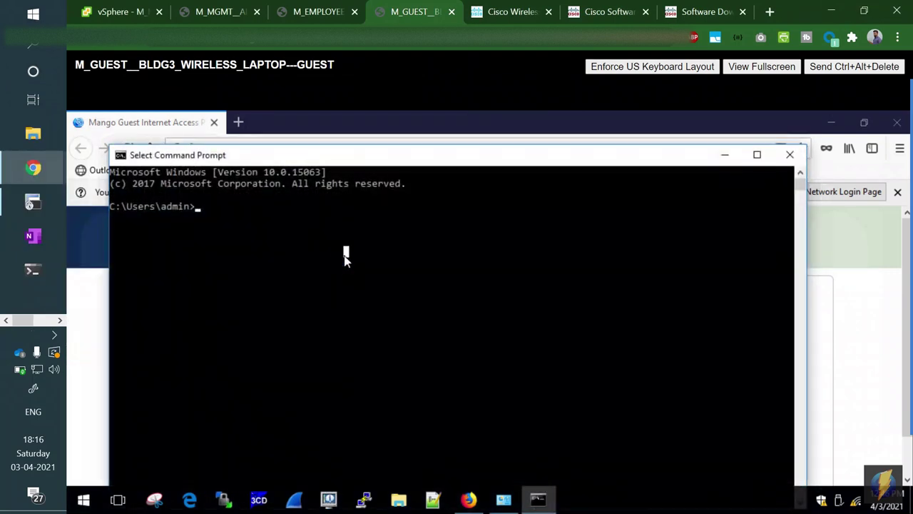
{"action": "type", "text": "ipcon"}
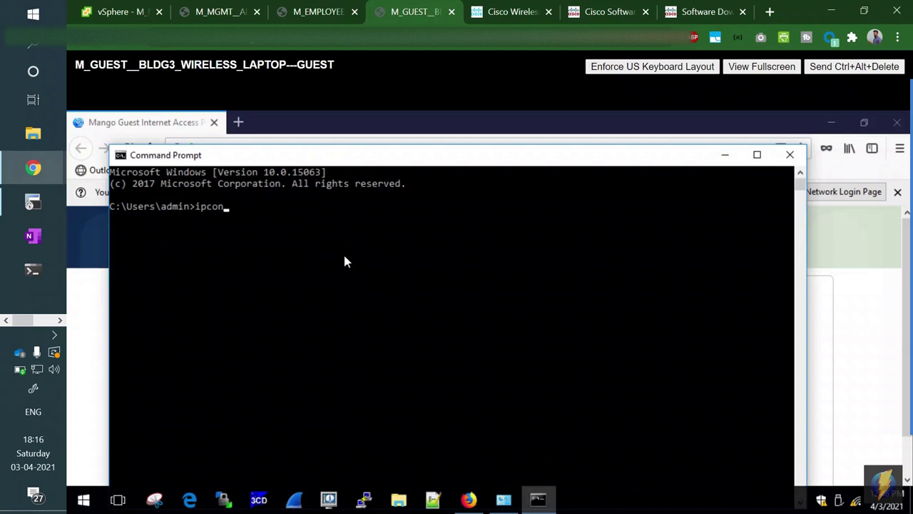
{"action": "type", "text": "fig \\all"}
{"action": "key", "text": "Return"}
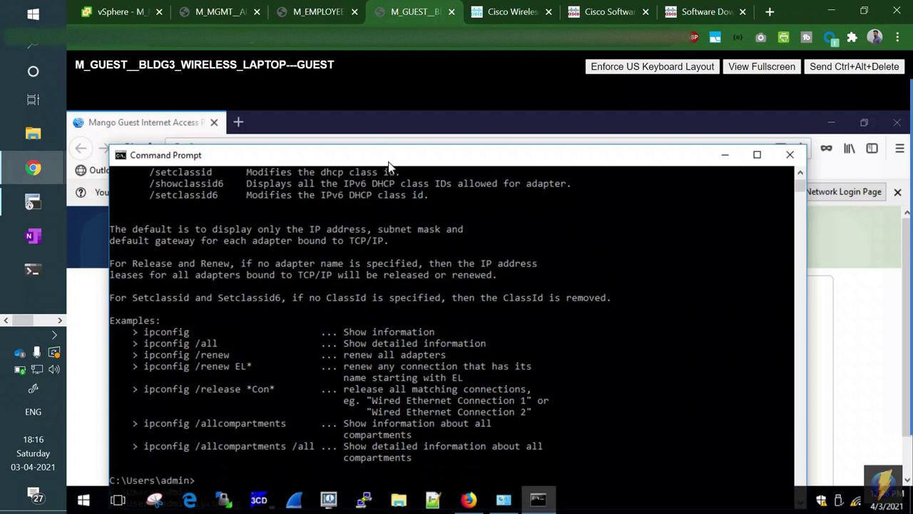
{"action": "key", "text": "Return"}
{"action": "key", "text": "Return"}
{"action": "type", "text": "ipconfig \\all"}
{"action": "key", "text": "super+Up"}
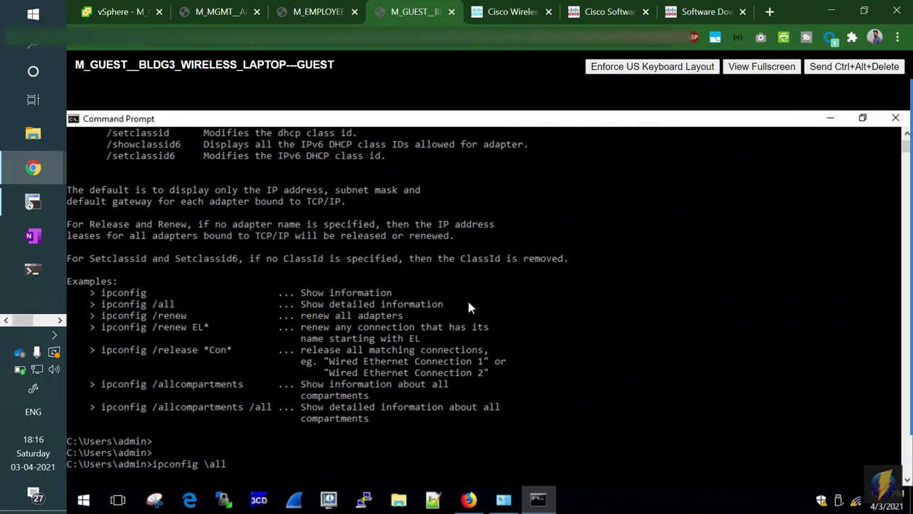
{"action": "key", "text": "BackSpace"}
{"action": "key", "text": "Return"}
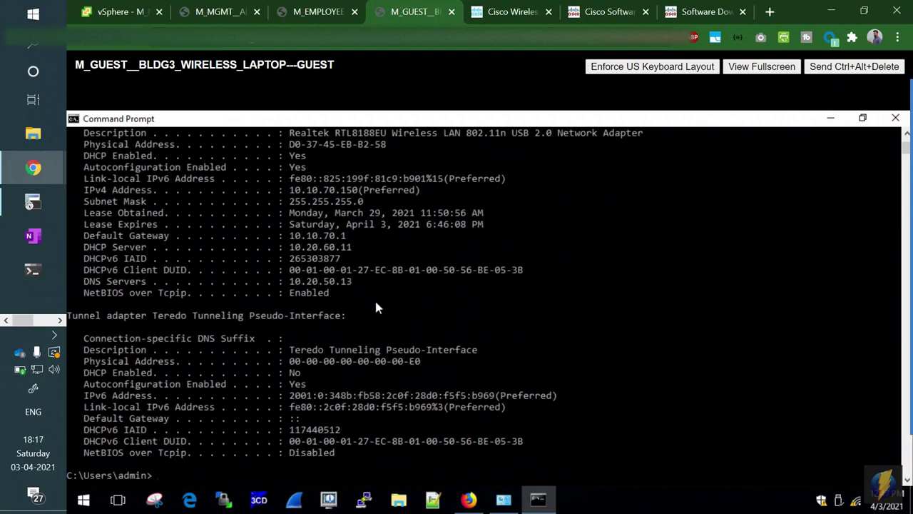
{"action": "scroll", "coordinate": [375, 298], "scroll_direction": "up", "scroll_amount": 4}
{"action": "left_click_drag", "start_coordinate": [289, 283], "coordinate": [397, 289]}
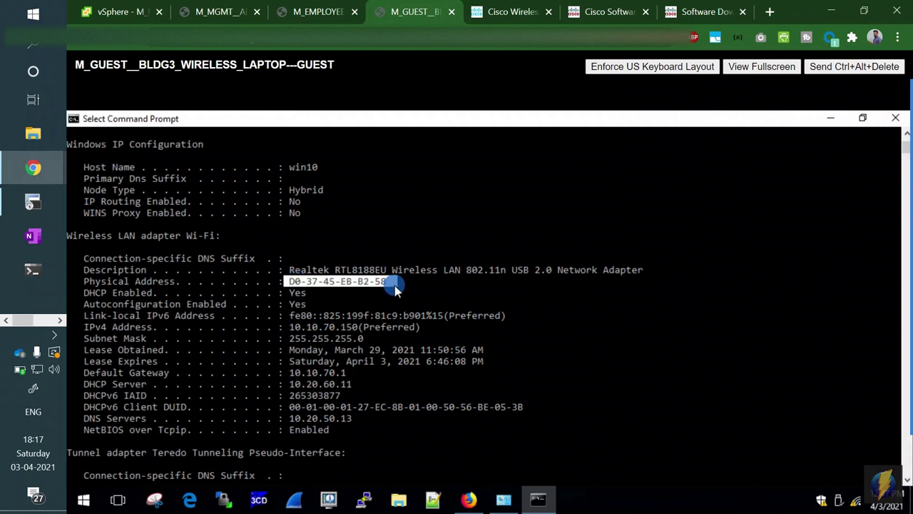
{"action": "left_click", "coordinate": [832, 118]}
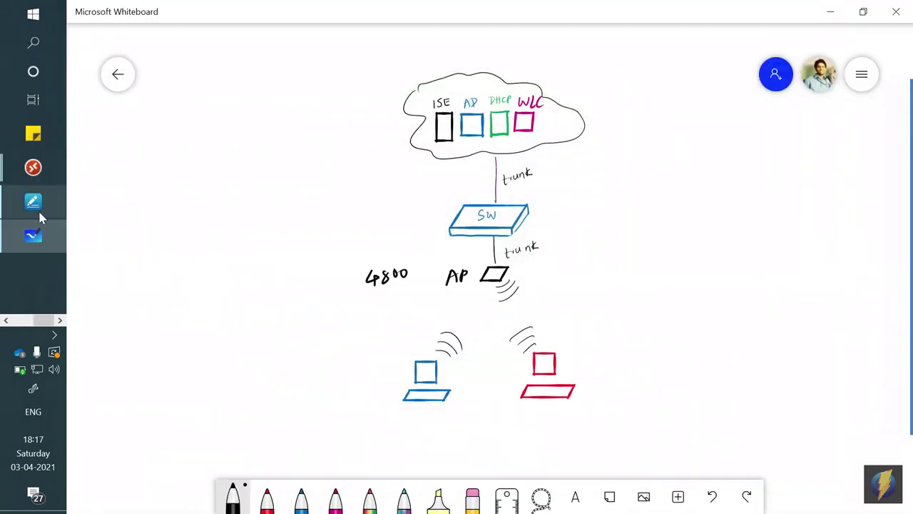
Restore the Mango Jump remote desktop session showing the ISE live logs.
{"action": "mouse_move", "coordinate": [35, 169]}
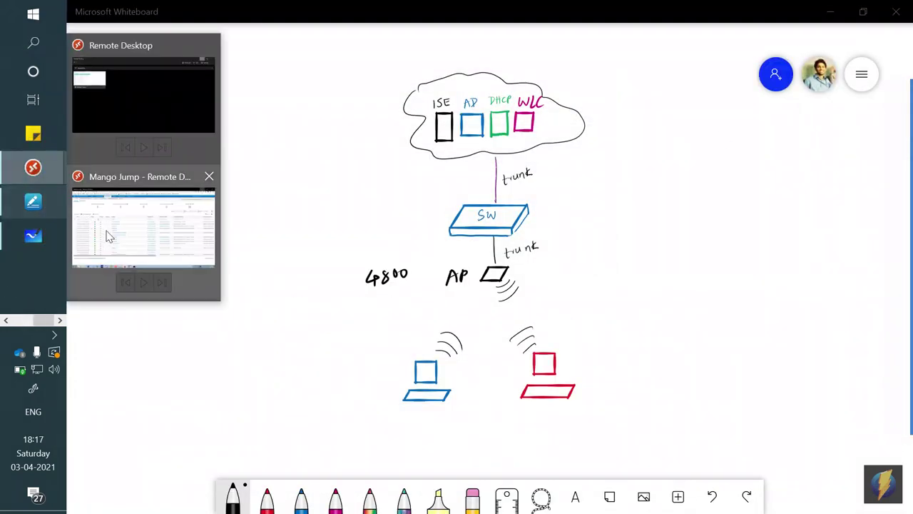
{"action": "left_click", "coordinate": [110, 234]}
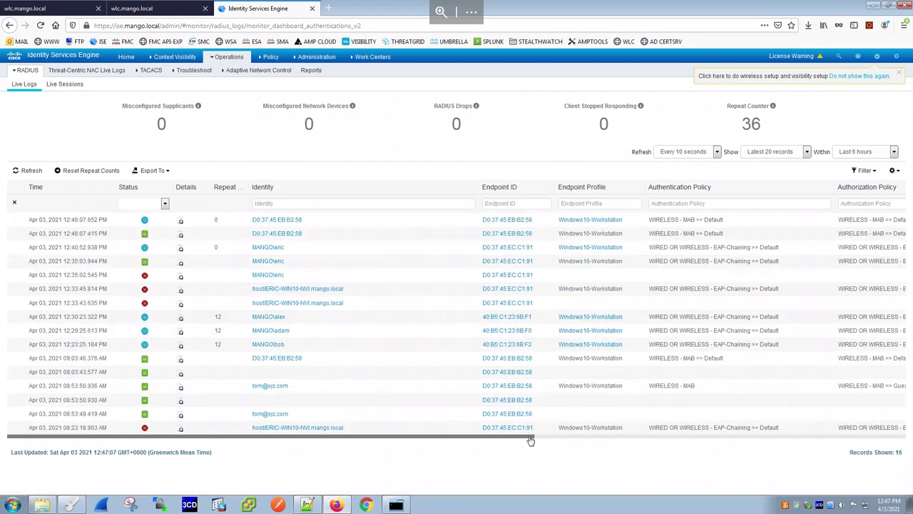
Highlight the guest's WIRELESS - MAB >> Default log entries and move the Authorization column after Device Port.
{"action": "left_click_drag", "start_coordinate": [532, 441], "coordinate": [639, 443]}
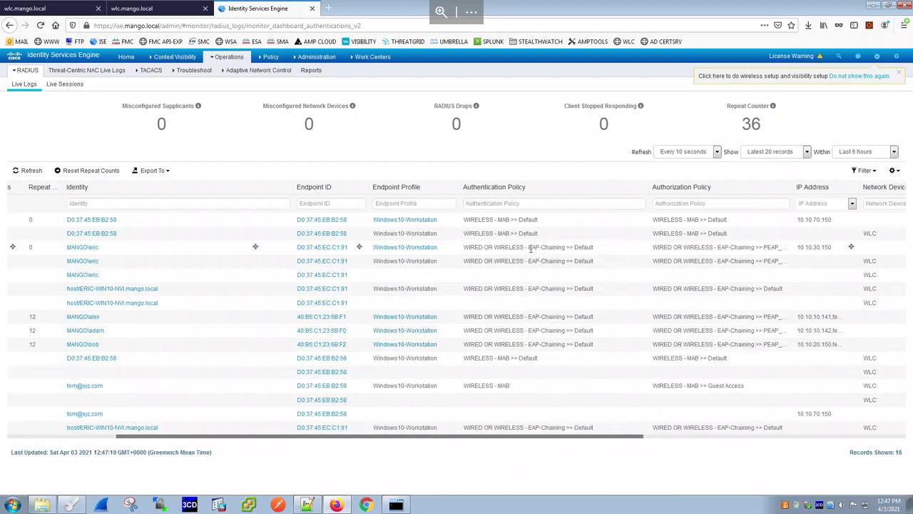
{"action": "left_click_drag", "start_coordinate": [592, 247], "coordinate": [464, 234]}
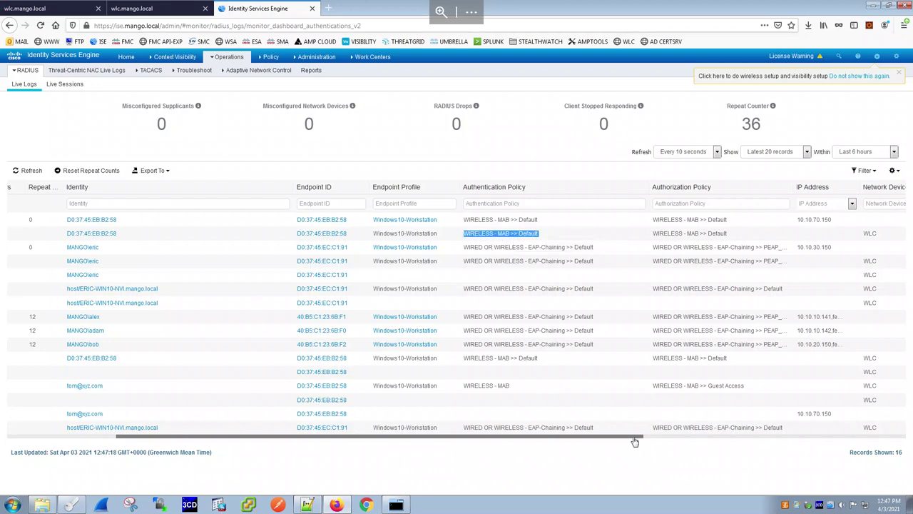
{"action": "left_click_drag", "start_coordinate": [634, 441], "coordinate": [659, 463]}
{"action": "left_click", "coordinate": [660, 463]}
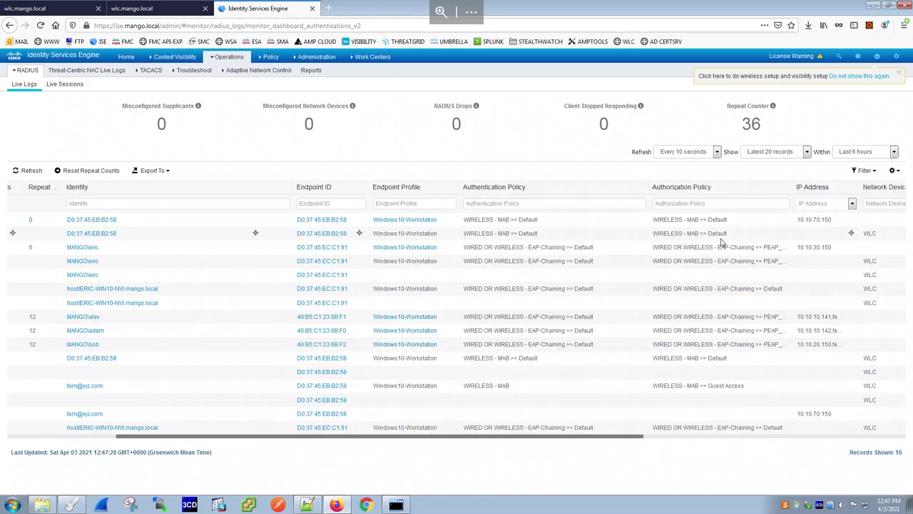
{"action": "left_click_drag", "start_coordinate": [643, 438], "coordinate": [683, 444]}
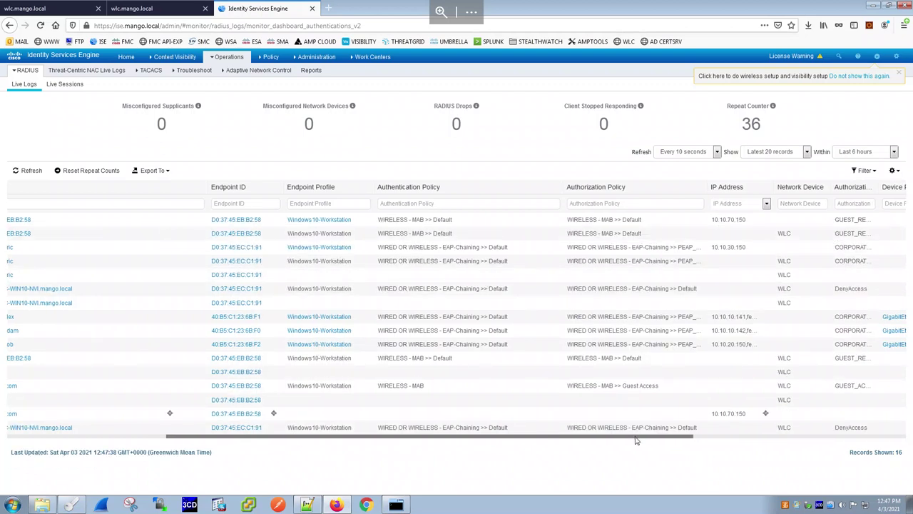
{"action": "left_click_drag", "start_coordinate": [638, 442], "coordinate": [715, 440]}
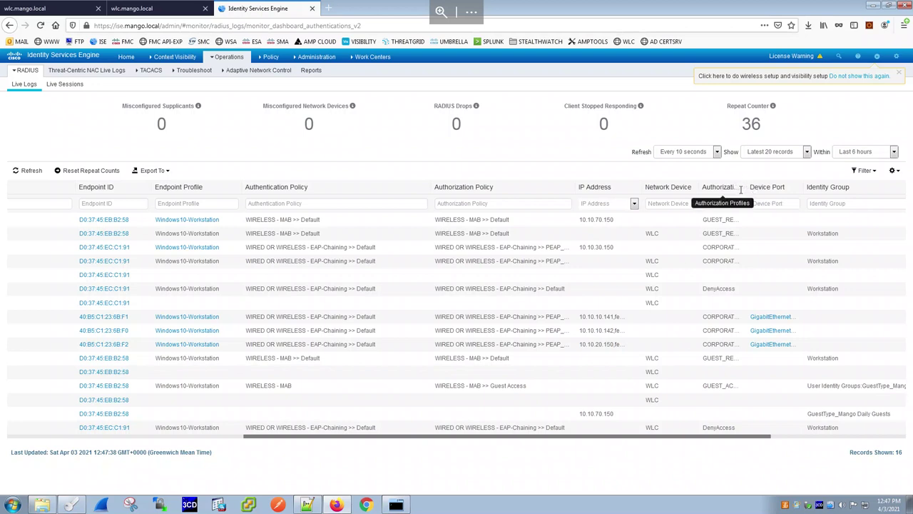
{"action": "left_click_drag", "start_coordinate": [728, 187], "coordinate": [781, 187]}
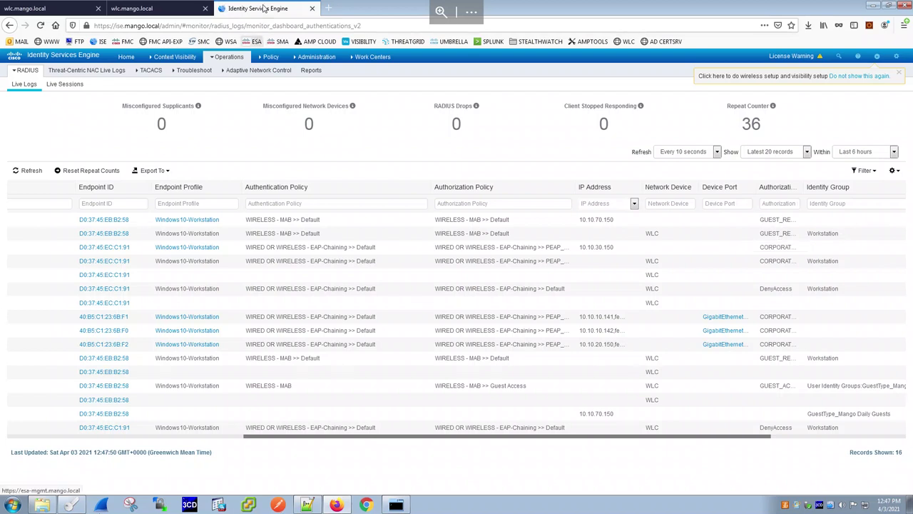
Open Policy > Policy Sets in a new browser tab and switch to it.
{"action": "mouse_move", "coordinate": [269, 57]}
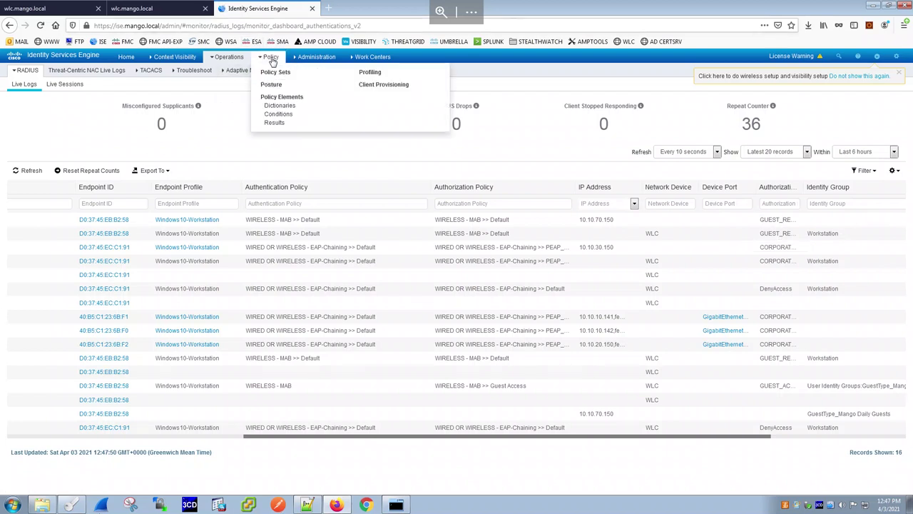
{"action": "right_click", "coordinate": [278, 74]}
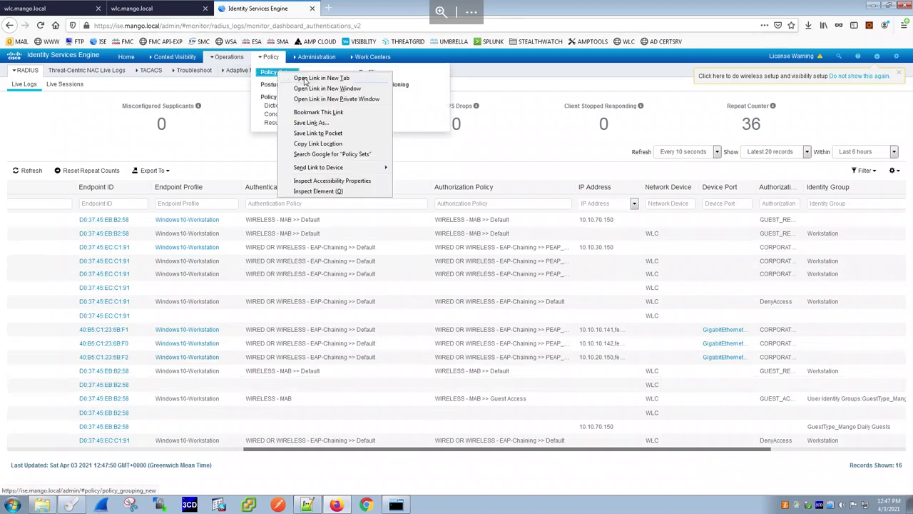
{"action": "left_click", "coordinate": [285, 77]}
{"action": "left_click", "coordinate": [355, 7]}
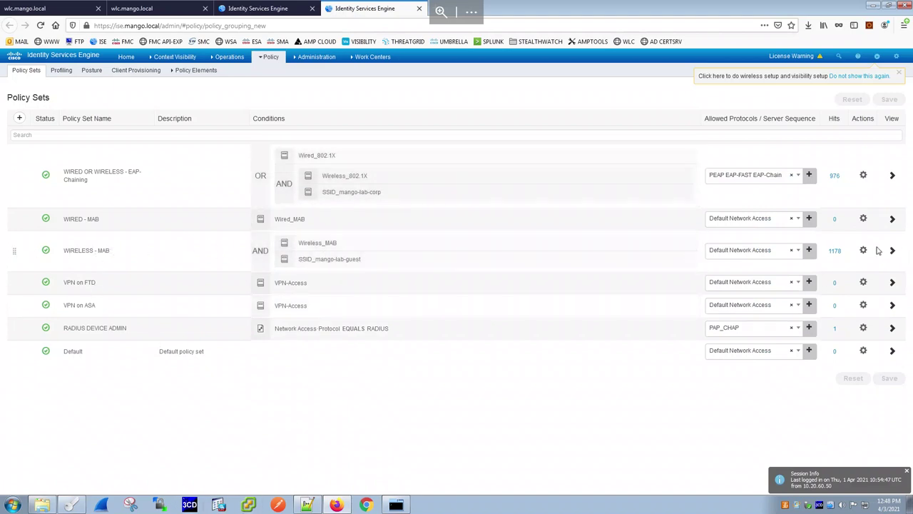
View the WIRELESS - MAB policy set's guest SSID conditions, return to the list, and reopen it.
{"action": "left_click", "coordinate": [892, 251]}
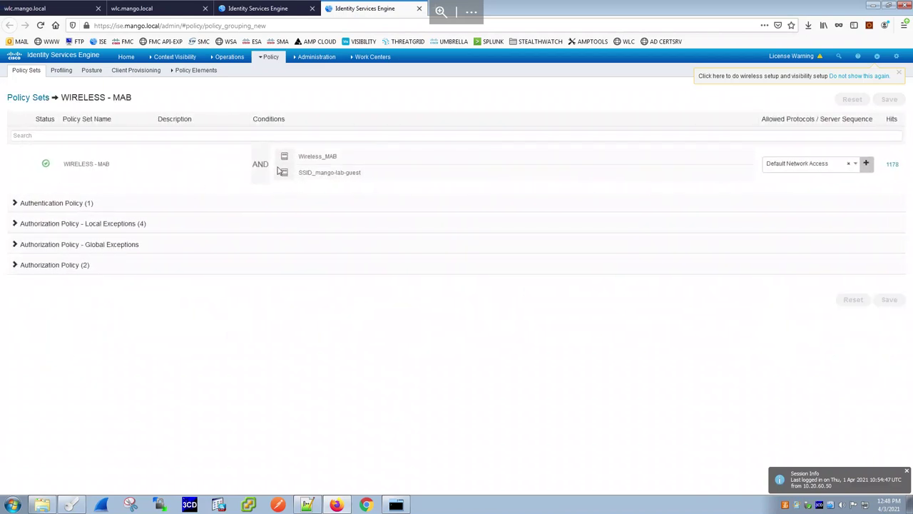
{"action": "mouse_move", "coordinate": [304, 161]}
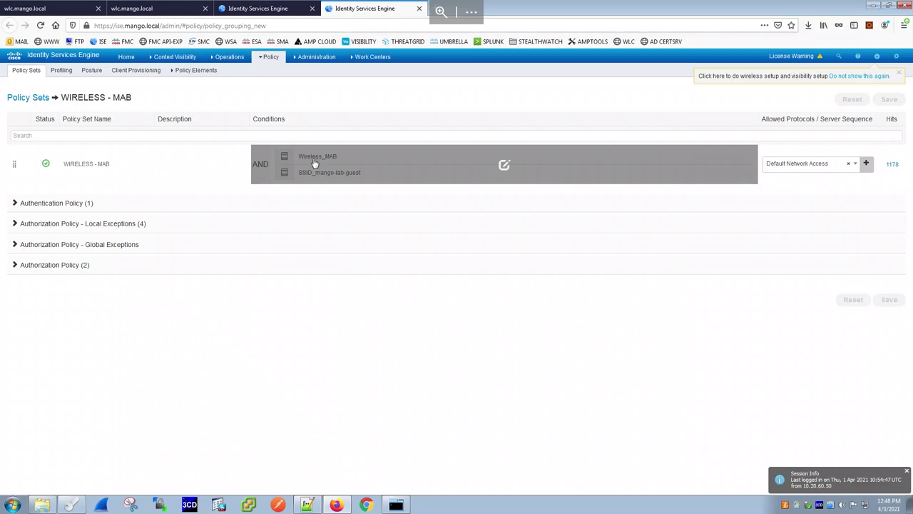
{"action": "left_click", "coordinate": [36, 100]}
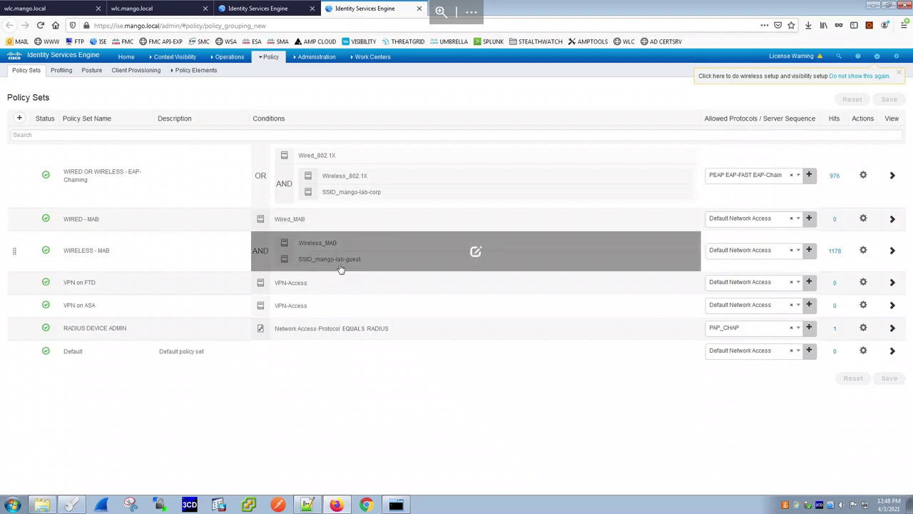
{"action": "left_click", "coordinate": [892, 250]}
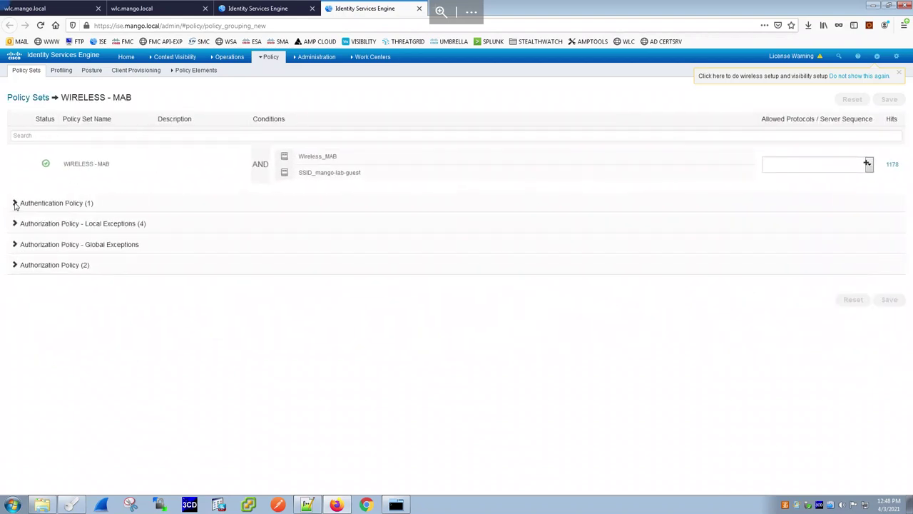
Expand WIRELESS - MAB's Authentication Policy, Default rule options and Authorization Policy, then revisit Live Logs.
{"action": "left_click", "coordinate": [14, 204]}
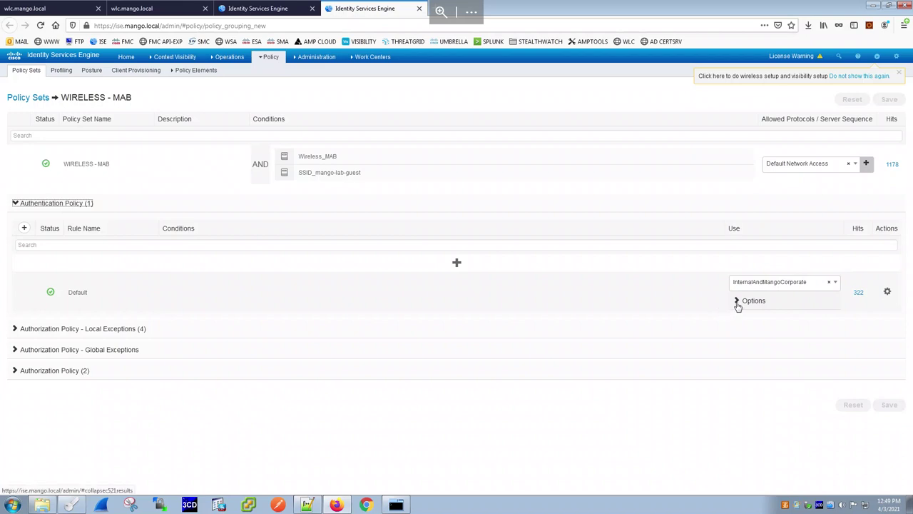
{"action": "left_click", "coordinate": [736, 302]}
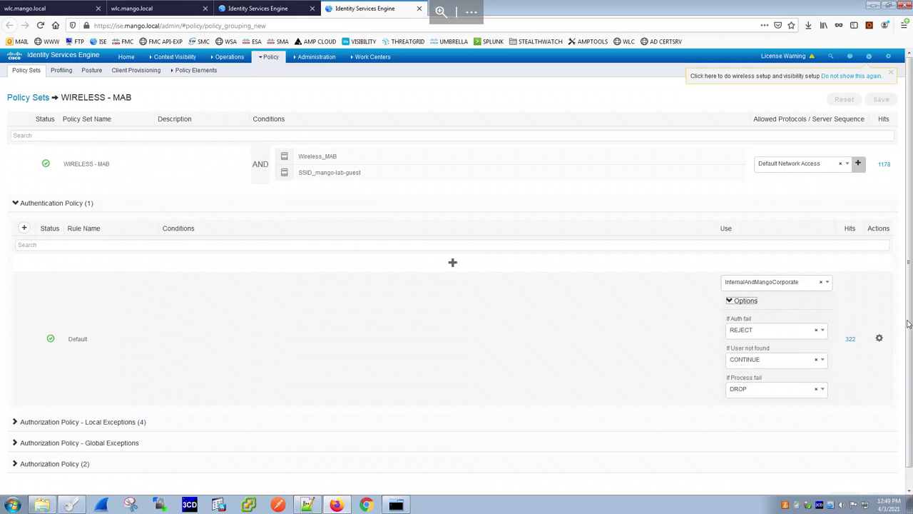
{"action": "scroll", "coordinate": [907, 325], "scroll_direction": "down", "scroll_amount": 1}
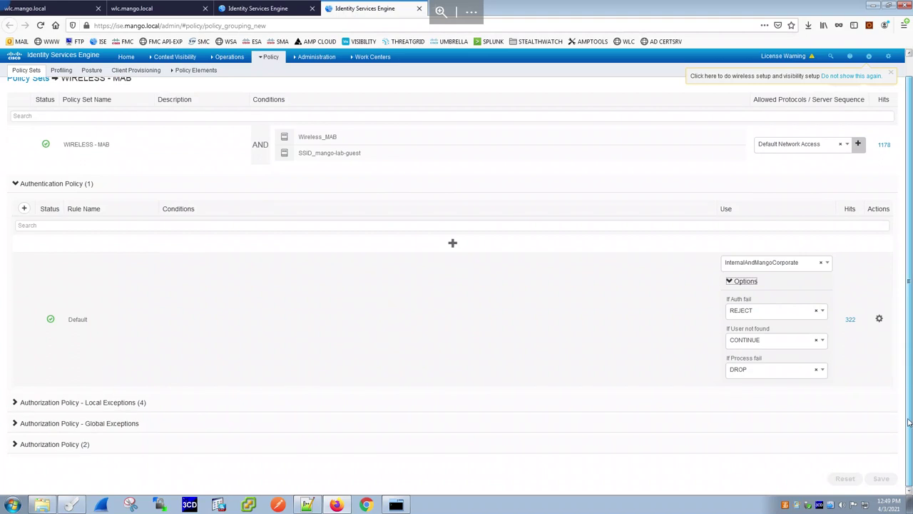
{"action": "left_click", "coordinate": [15, 445]}
{"action": "scroll", "coordinate": [275, 323], "scroll_direction": "down", "scroll_amount": 3}
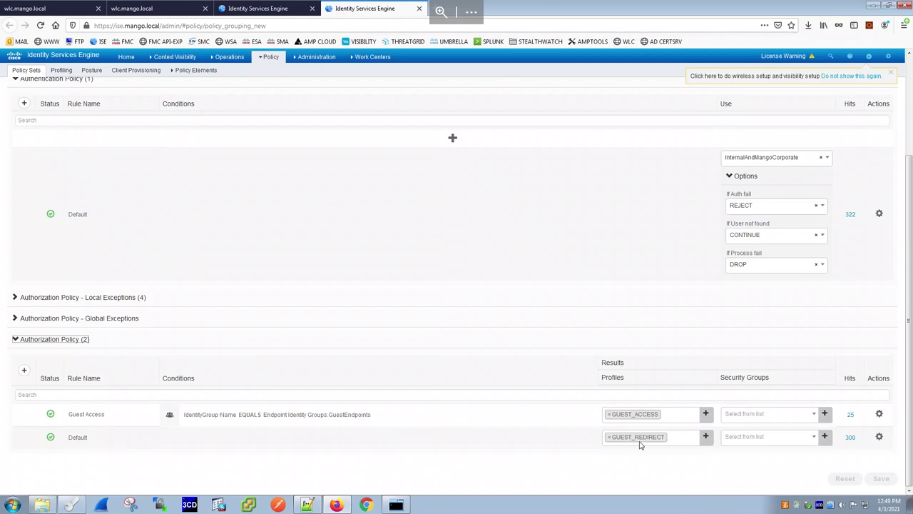
{"action": "left_click", "coordinate": [257, 8]}
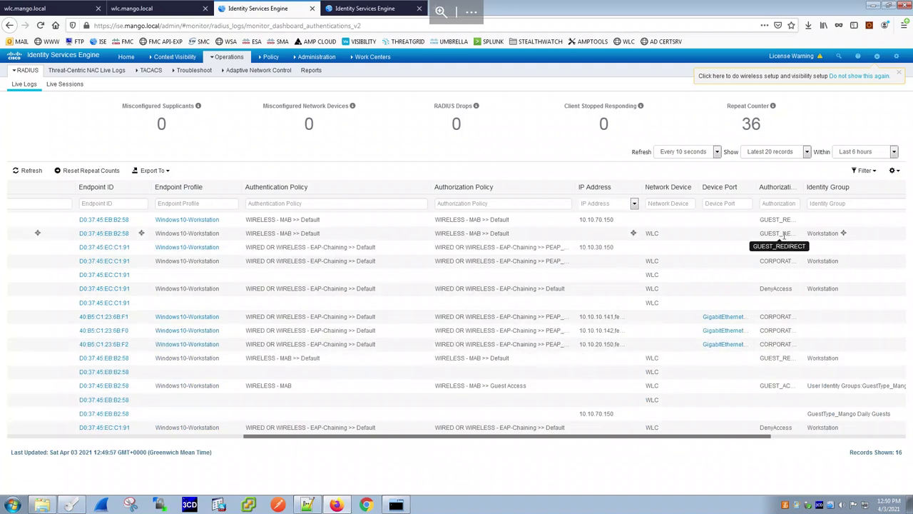
Highlight the log's Default rule and GUEST_REDIRECT result, then return to the WIRELESS - MAB policy set.
{"action": "double_click", "coordinate": [503, 233]}
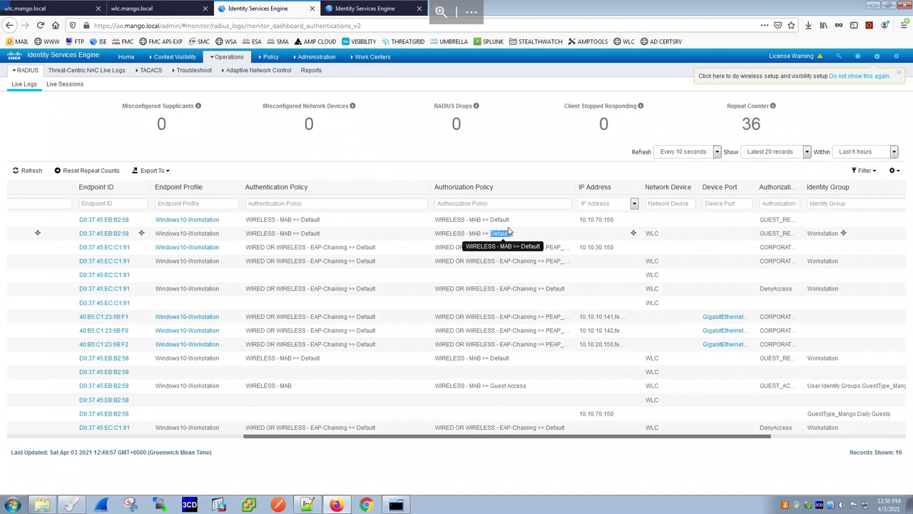
{"action": "double_click", "coordinate": [770, 235]}
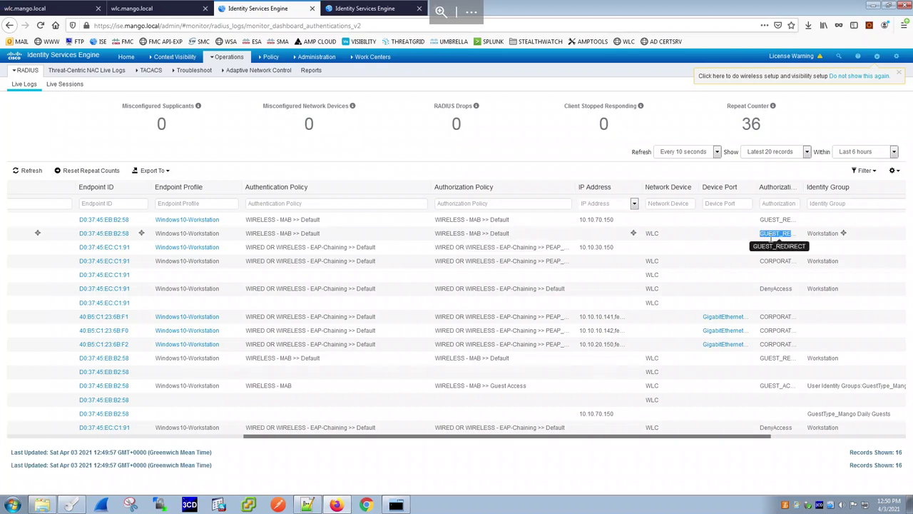
{"action": "left_click", "coordinate": [364, 8]}
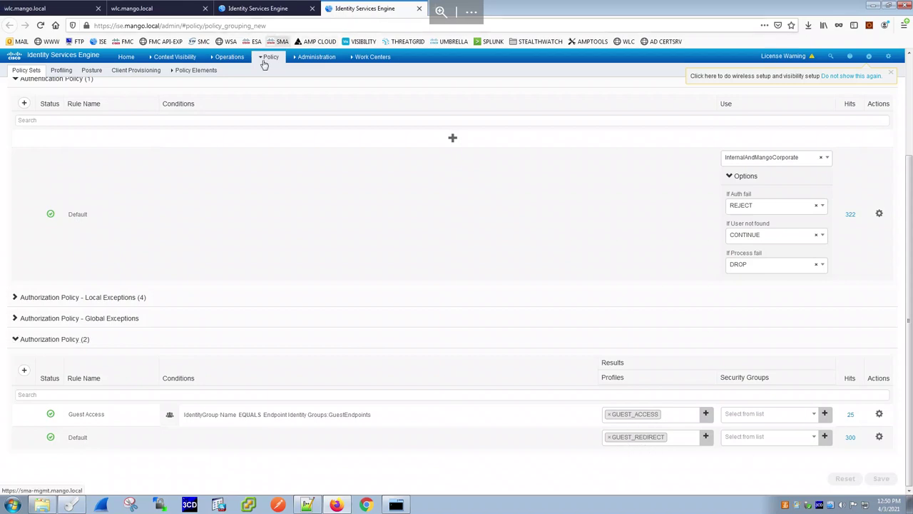
{"action": "mouse_move", "coordinate": [264, 61]}
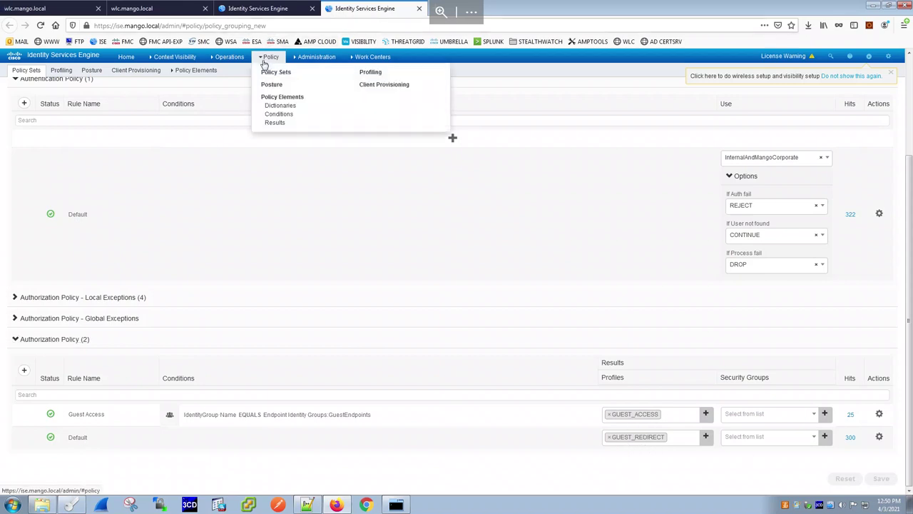
Open Policy Elements > Results in a new tab and list the Authorization Profiles.
{"action": "right_click", "coordinate": [284, 129]}
{"action": "left_click", "coordinate": [307, 132]}
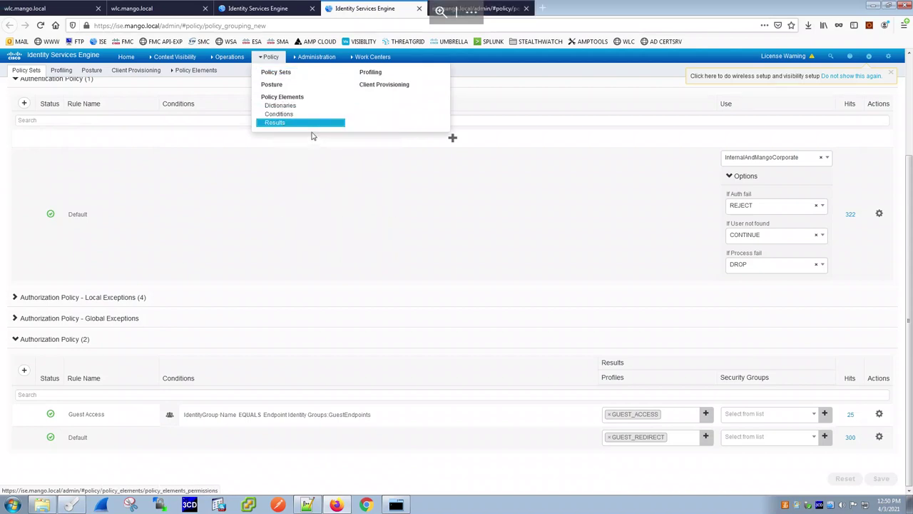
{"action": "left_click", "coordinate": [489, 8]}
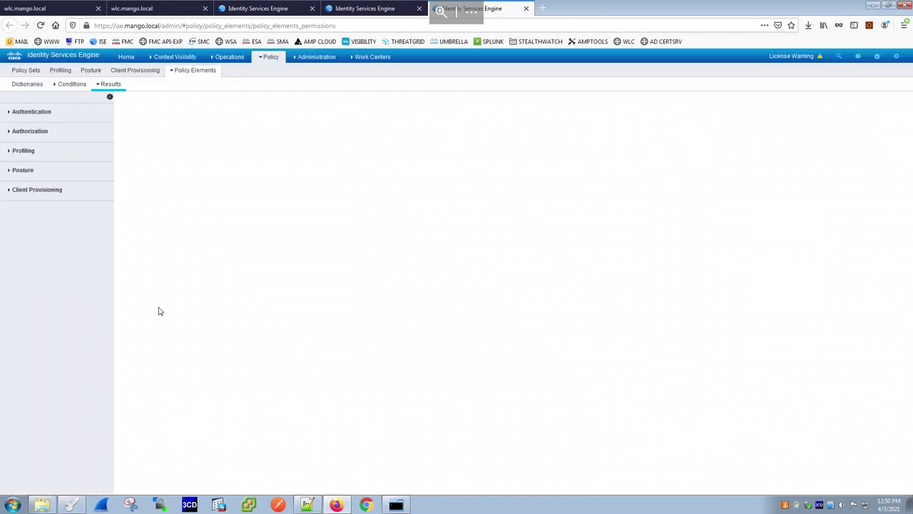
{"action": "left_click", "coordinate": [31, 112]}
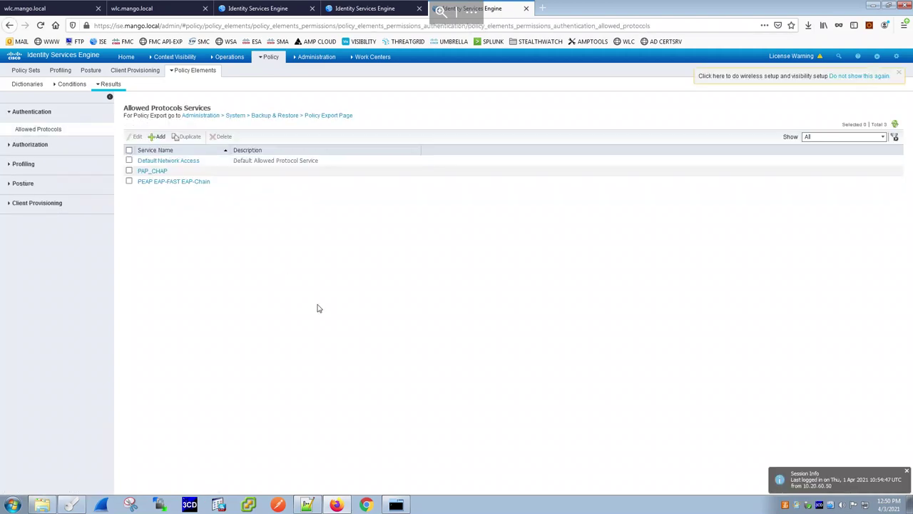
{"action": "left_click", "coordinate": [32, 146]}
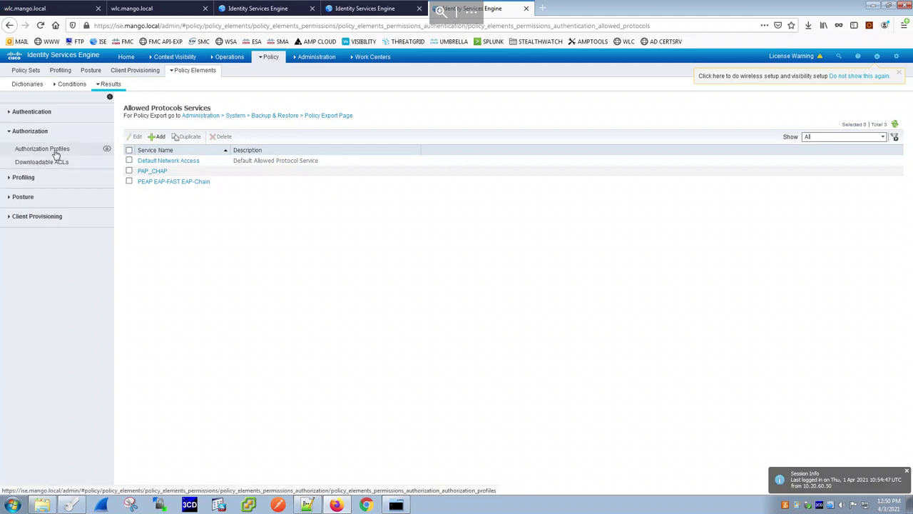
{"action": "left_click", "coordinate": [43, 148]}
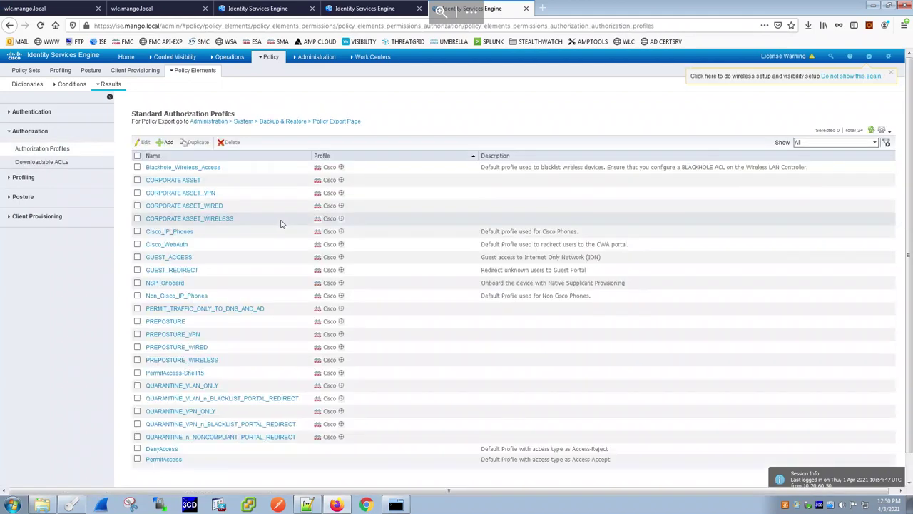
Highlight GUEST_REDIRECT's ACCESS_ACCEPT, ACL-WEBAUTH-REDIRECT redirect ACL and guest portal URL attributes.
{"action": "left_click", "coordinate": [175, 270]}
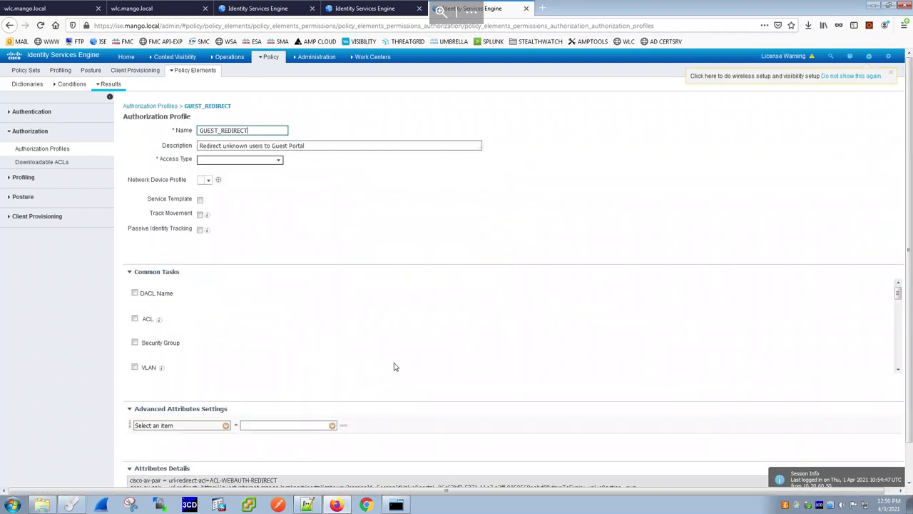
{"action": "scroll", "coordinate": [395, 366], "scroll_direction": "down", "scroll_amount": 5}
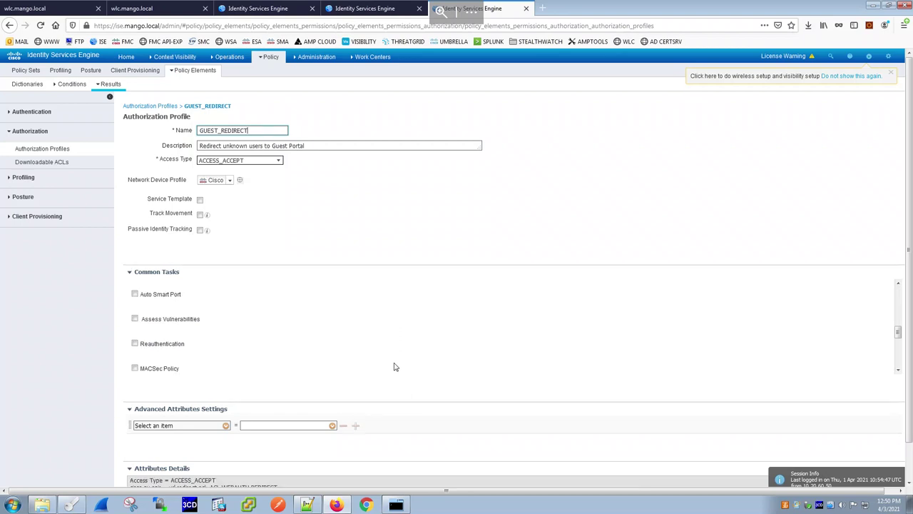
{"action": "scroll", "coordinate": [396, 367], "scroll_direction": "down", "scroll_amount": 3}
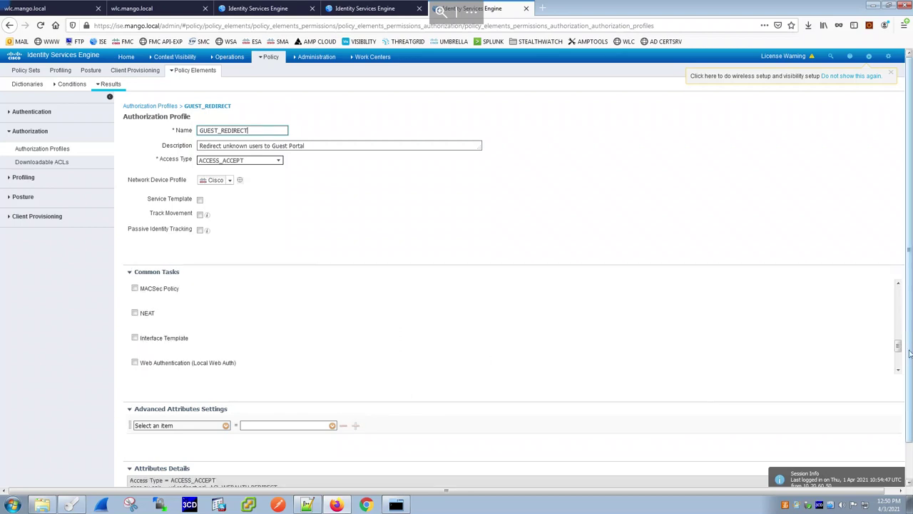
{"action": "scroll", "coordinate": [910, 433], "scroll_direction": "down", "scroll_amount": 2}
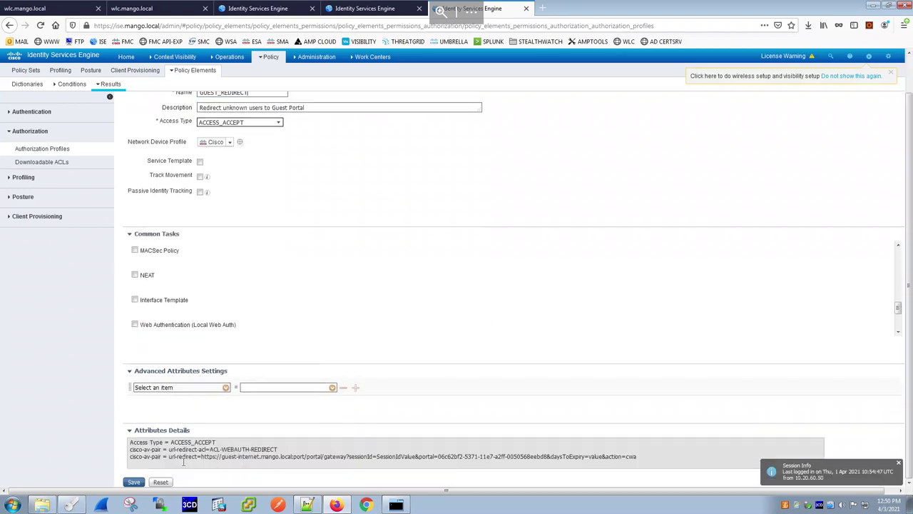
{"action": "left_click_drag", "start_coordinate": [219, 441], "coordinate": [109, 438]}
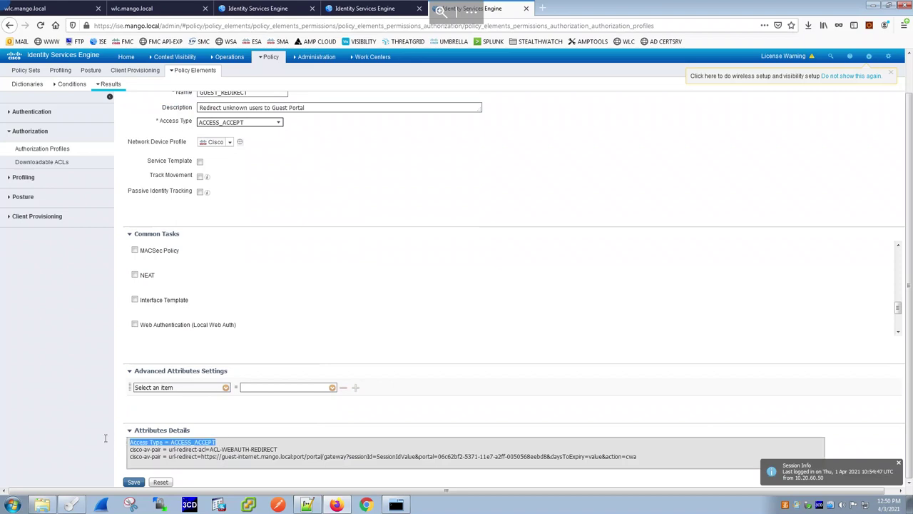
{"action": "left_click_drag", "start_coordinate": [285, 449], "coordinate": [126, 448]}
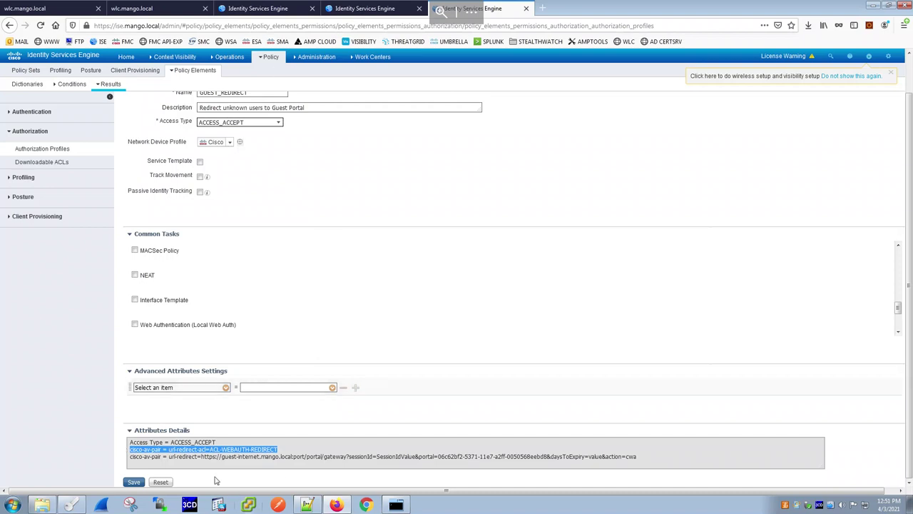
{"action": "left_click_drag", "start_coordinate": [203, 458], "coordinate": [636, 456]}
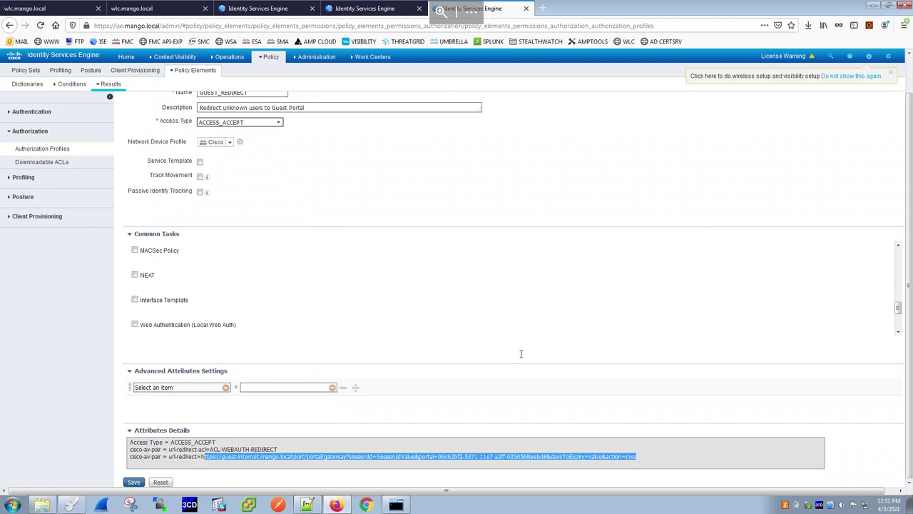
Minimize the Remote Desktop and bring up the M_GUEST_BLDG3 guest laptop's Chrome window.
{"action": "left_click", "coordinate": [832, 9]}
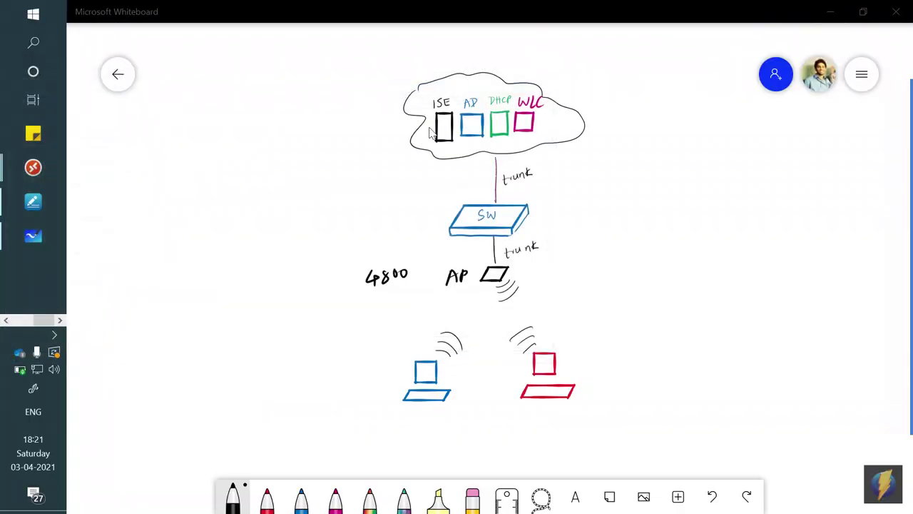
{"action": "left_click_drag", "start_coordinate": [43, 320], "coordinate": [22, 320]}
{"action": "mouse_move", "coordinate": [47, 156]}
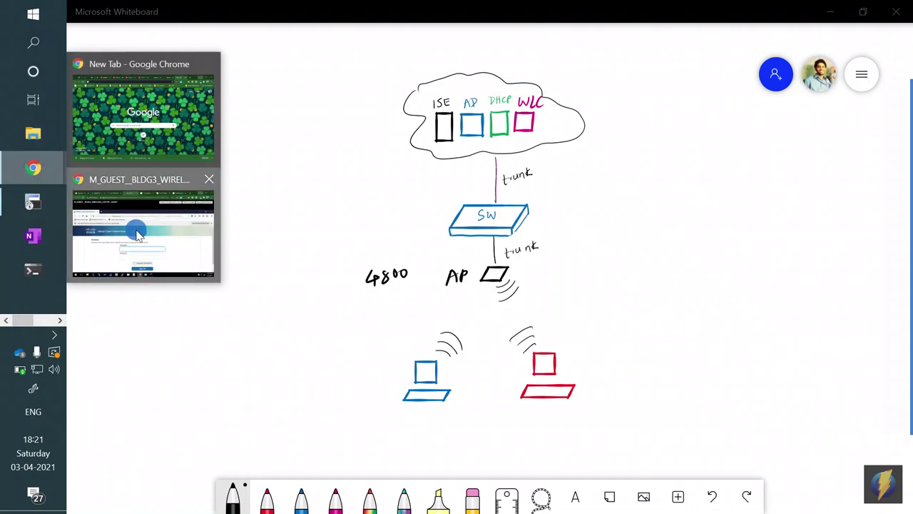
{"action": "left_click", "coordinate": [132, 229]}
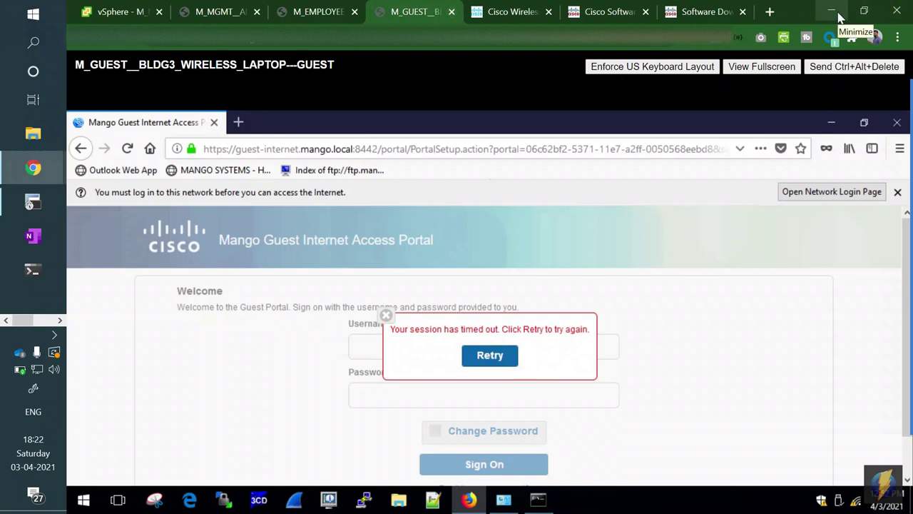
Bring the 'Mango Jump' Remote Desktop window forward from the side taskbar.
{"action": "left_click", "coordinate": [60, 319]}
{"action": "left_click", "coordinate": [6, 319]}
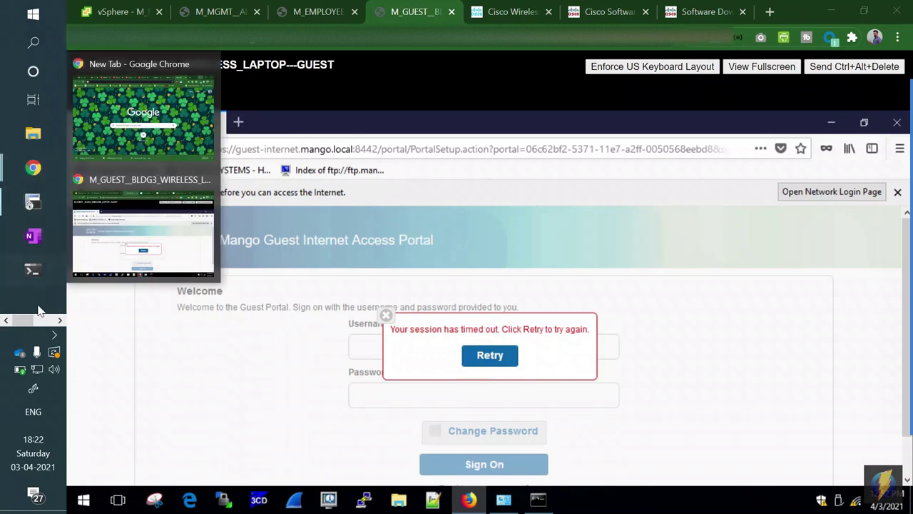
{"action": "left_click", "coordinate": [60, 320]}
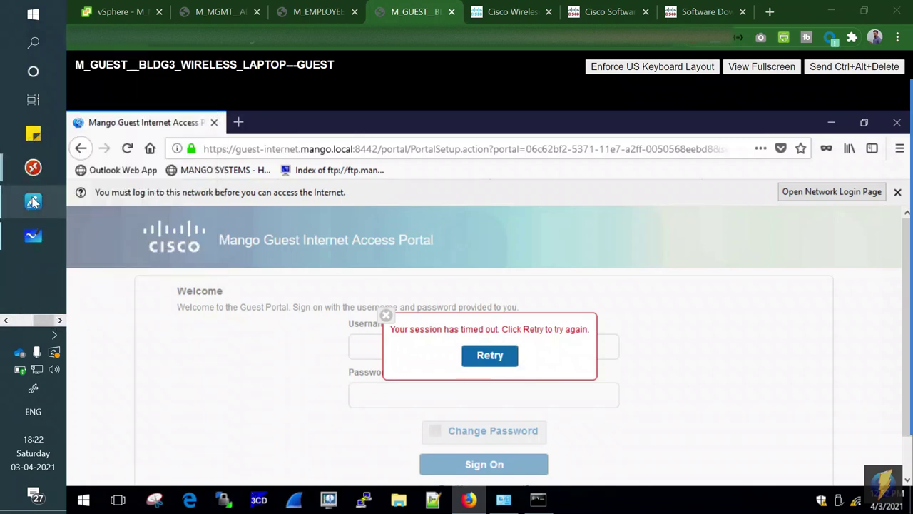
{"action": "mouse_move", "coordinate": [33, 167]}
{"action": "left_click", "coordinate": [122, 230]}
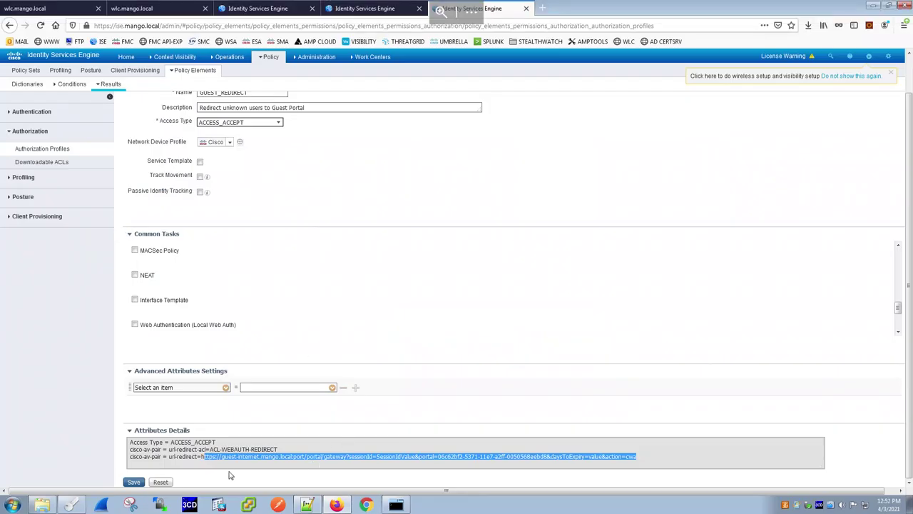
Select the ACL-WEBAUTH-REDIRECT name, then open SECURITY on the wlc.mango.local controller page.
{"action": "left_click_drag", "start_coordinate": [279, 450], "coordinate": [206, 450]}
{"action": "left_click", "coordinate": [240, 450]}
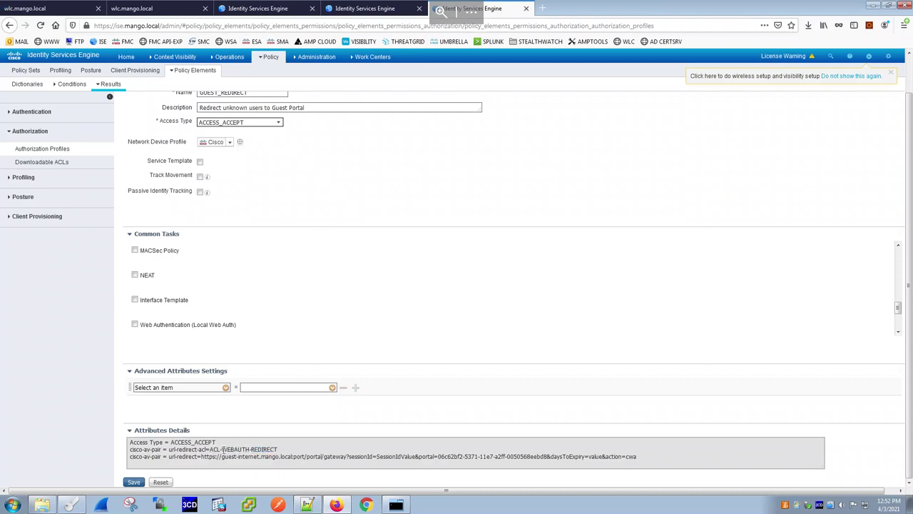
{"action": "left_click", "coordinate": [60, 11]}
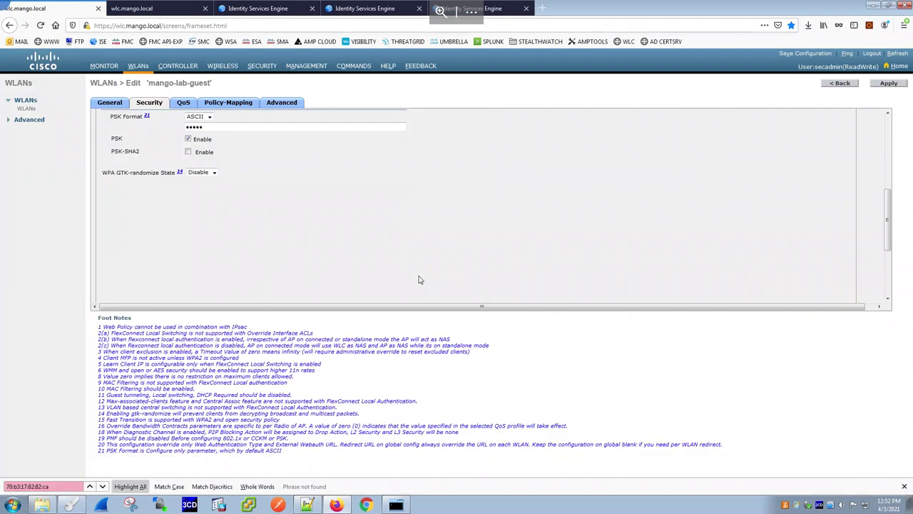
{"action": "left_click", "coordinate": [261, 66]}
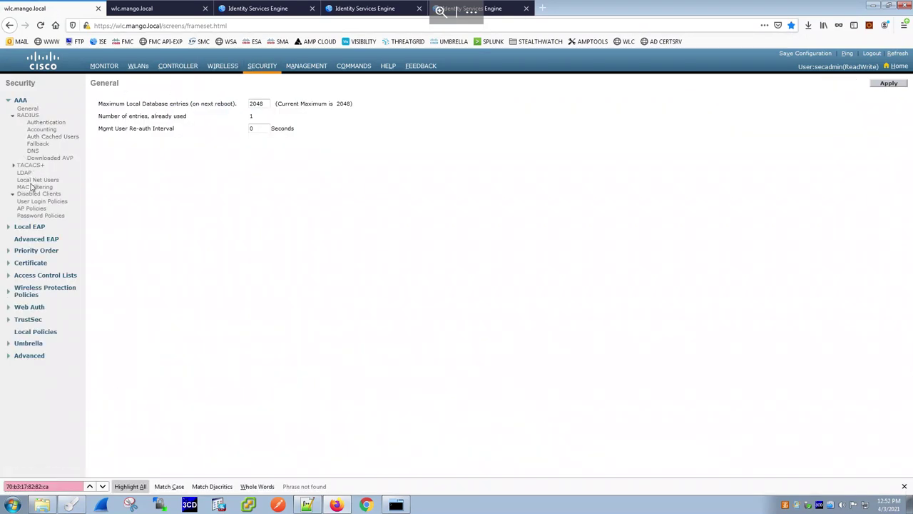
List the controller's Access Control Lists and open ACL-WEBAUTH-REDIRECT's rule table.
{"action": "left_click", "coordinate": [41, 275]}
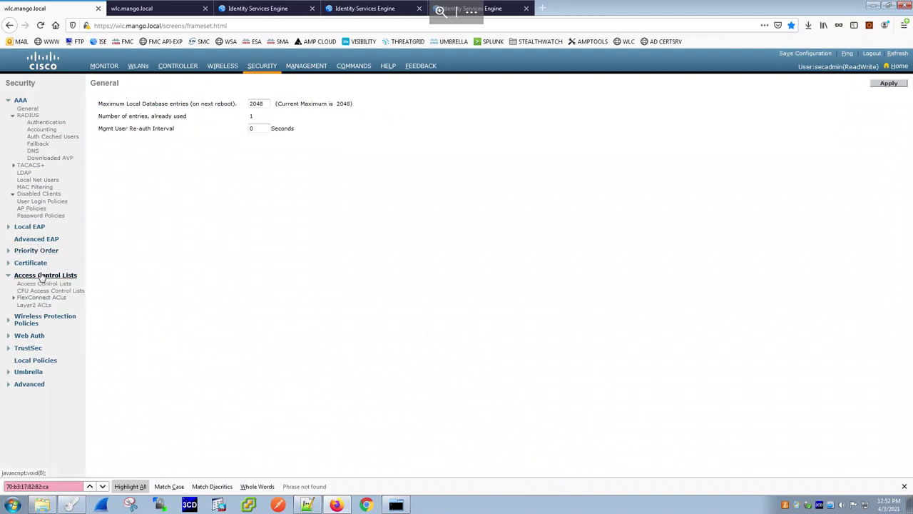
{"action": "left_click", "coordinate": [42, 283]}
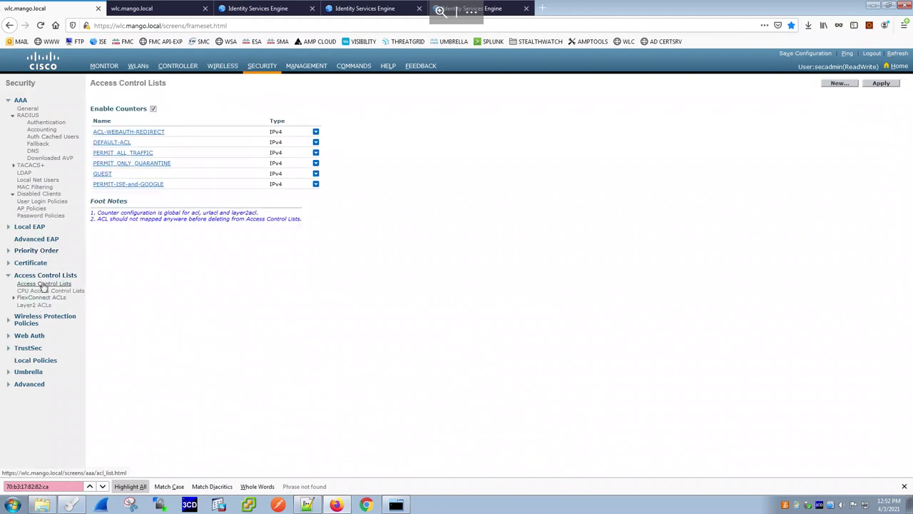
{"action": "left_click", "coordinate": [120, 133]}
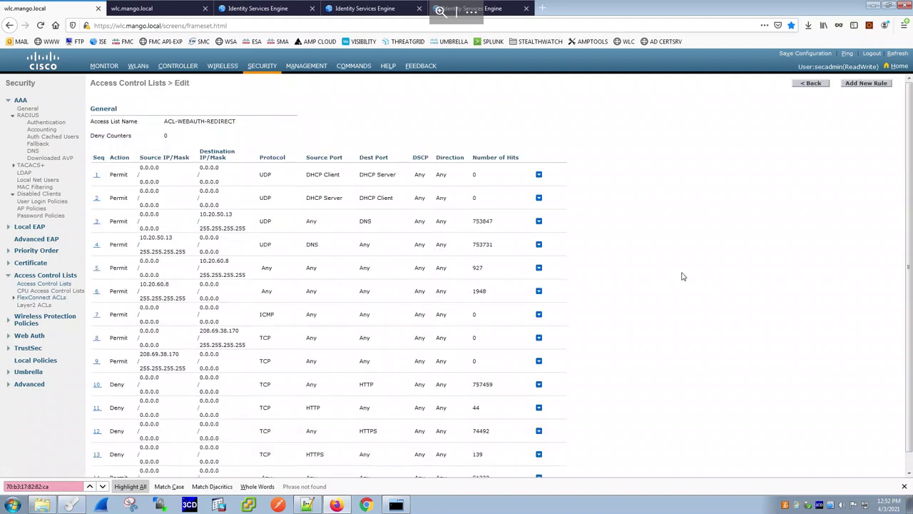
{"action": "scroll", "coordinate": [682, 276], "scroll_direction": "down", "scroll_amount": 2}
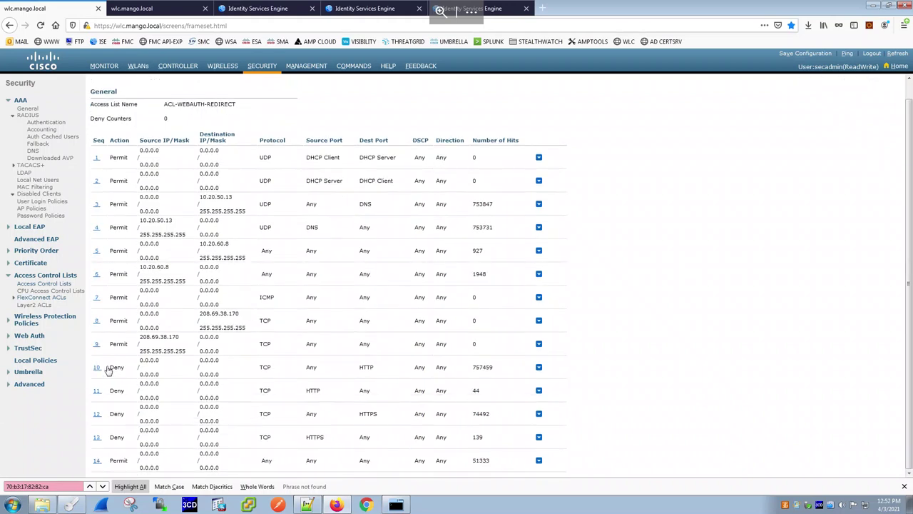
Highlight rule 10's Deny action and source port, then the ACL-WEBAUTH-REDIRECT name.
{"action": "double_click", "coordinate": [115, 367]}
{"action": "left_click", "coordinate": [714, 336]}
{"action": "left_click", "coordinate": [308, 368]}
{"action": "double_click", "coordinate": [333, 368]}
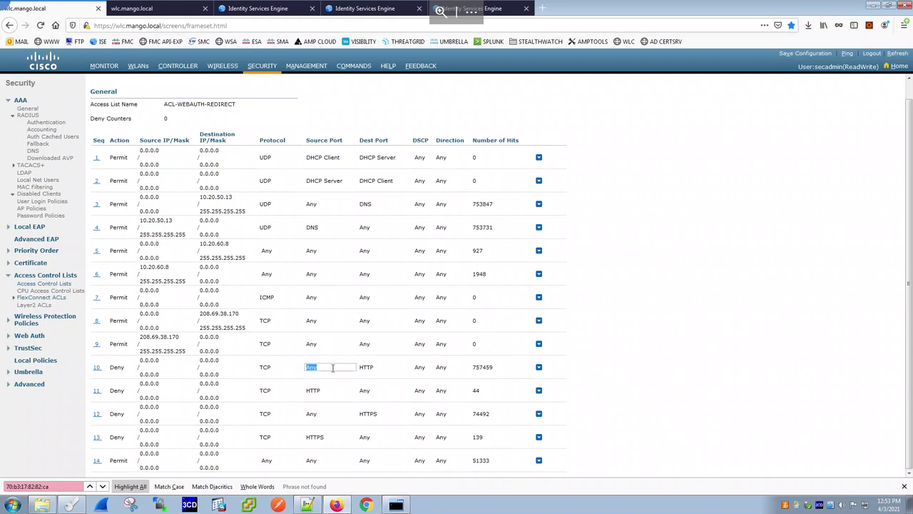
{"action": "left_click", "coordinate": [378, 380]}
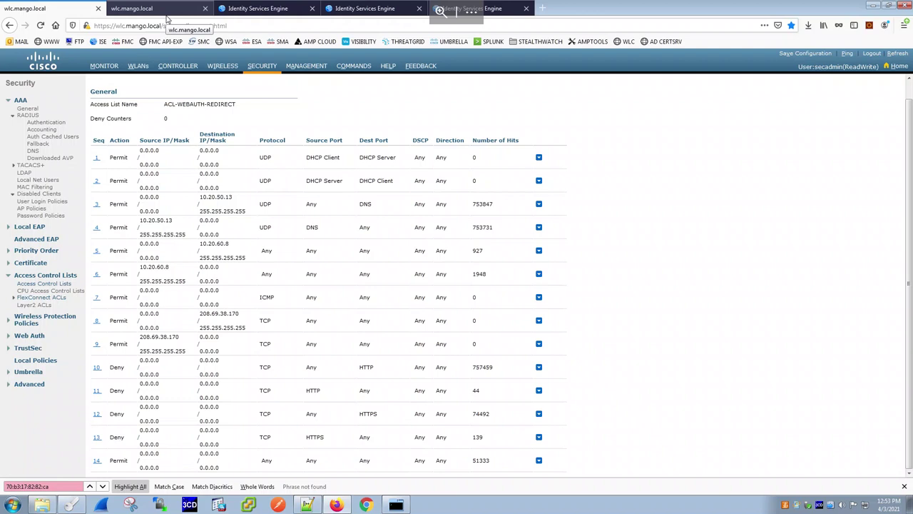
{"action": "left_click_drag", "start_coordinate": [166, 105], "coordinate": [238, 105]}
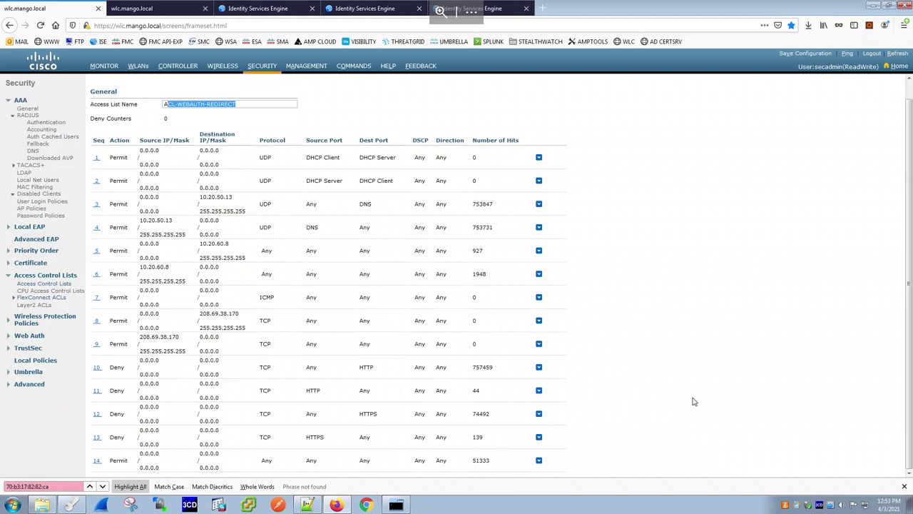
{"action": "left_click", "coordinate": [210, 117]}
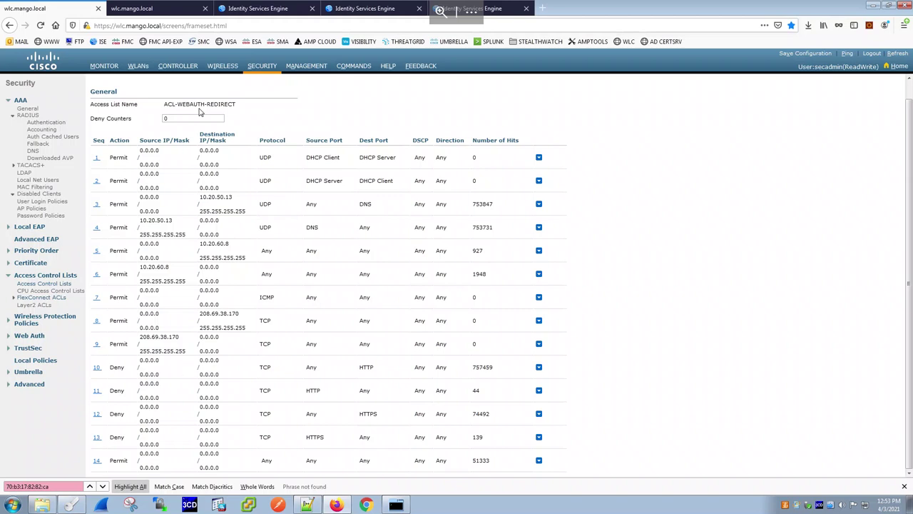
Recheck the ISE policy sets and GUEST_REDIRECT profile tabs, then minimize the Remote Desktop.
{"action": "left_click", "coordinate": [362, 9]}
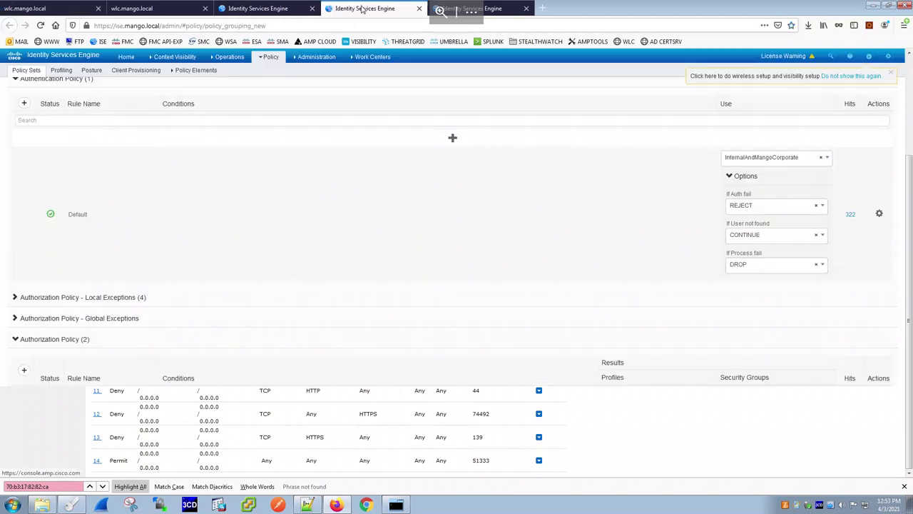
{"action": "left_click", "coordinate": [478, 8]}
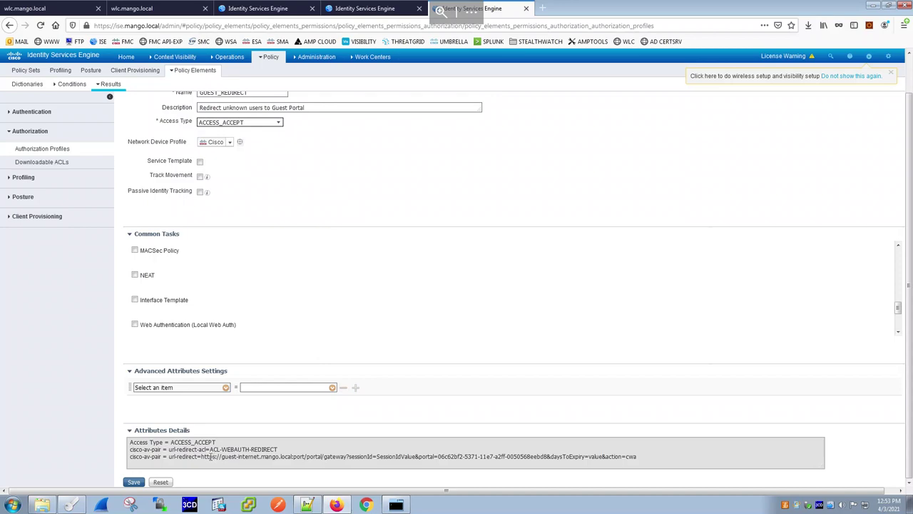
{"action": "mouse_move", "coordinate": [793, 6]}
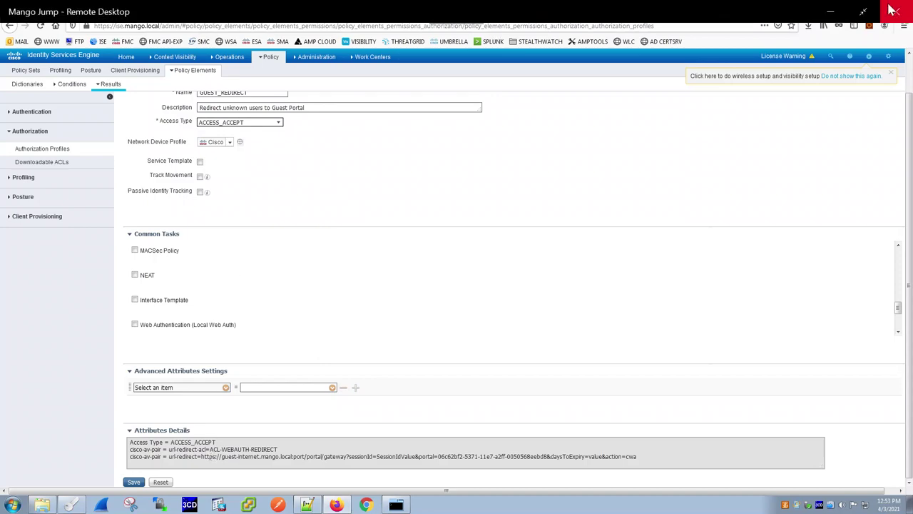
{"action": "left_click", "coordinate": [831, 12]}
Retry the timed-out guest portal session and reload the sign-in page.
{"action": "left_click", "coordinate": [493, 354]}
{"action": "left_click", "coordinate": [439, 343]}
{"action": "left_click", "coordinate": [127, 148]}
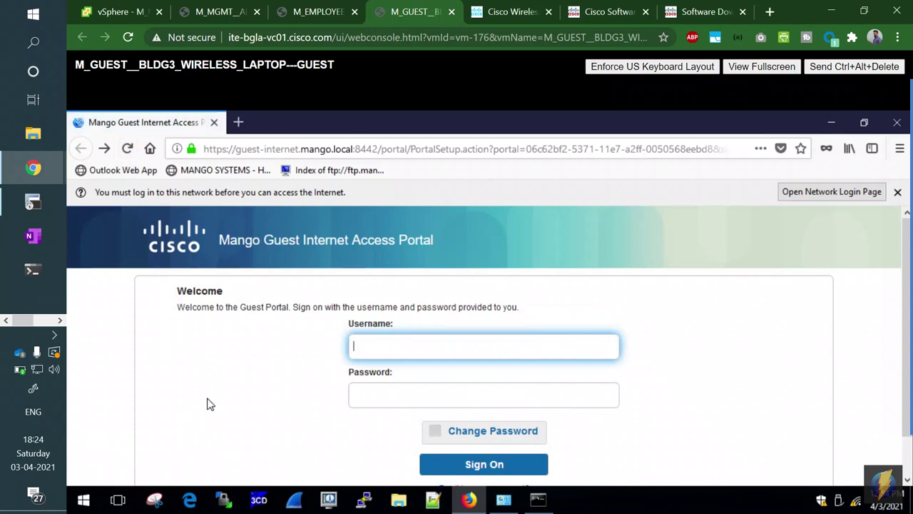
Open the self-registration form from the guest portal sign-in page.
{"action": "scroll", "coordinate": [244, 383], "scroll_direction": "down", "scroll_amount": 1}
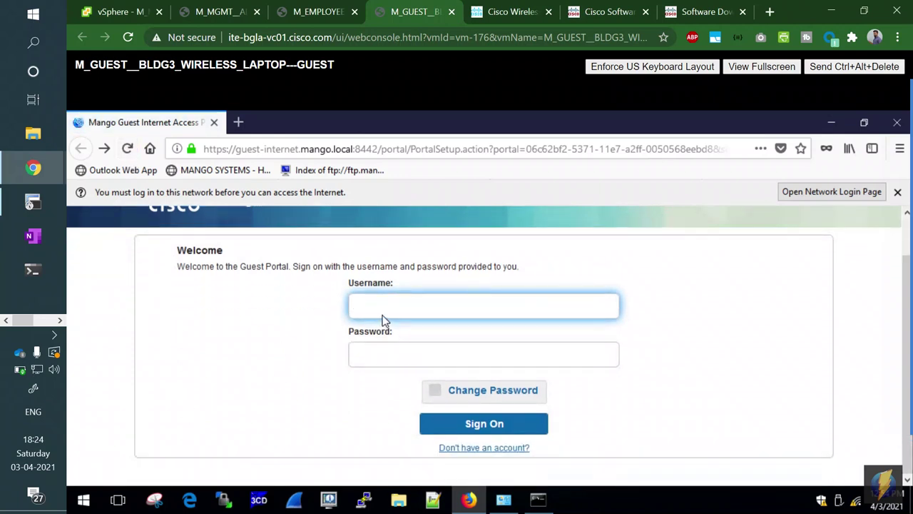
{"action": "left_click", "coordinate": [381, 349]}
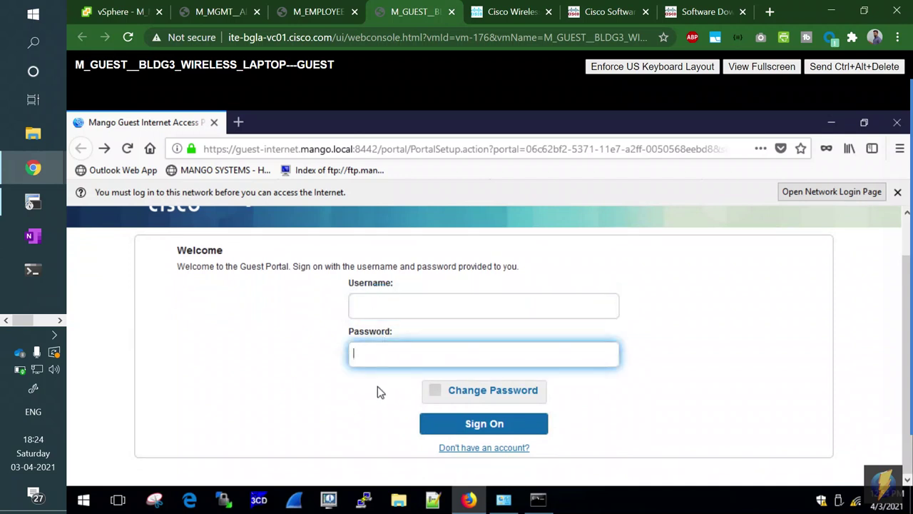
{"action": "left_click", "coordinate": [441, 448]}
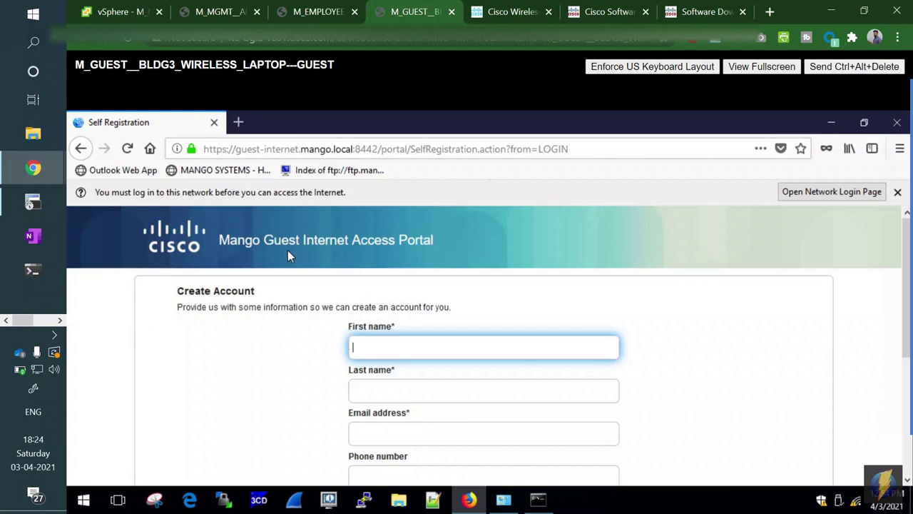
Enter the guest's first name, dismissing the browser's remembered suggestions.
{"action": "scroll", "coordinate": [288, 250], "scroll_direction": "down", "scroll_amount": 2}
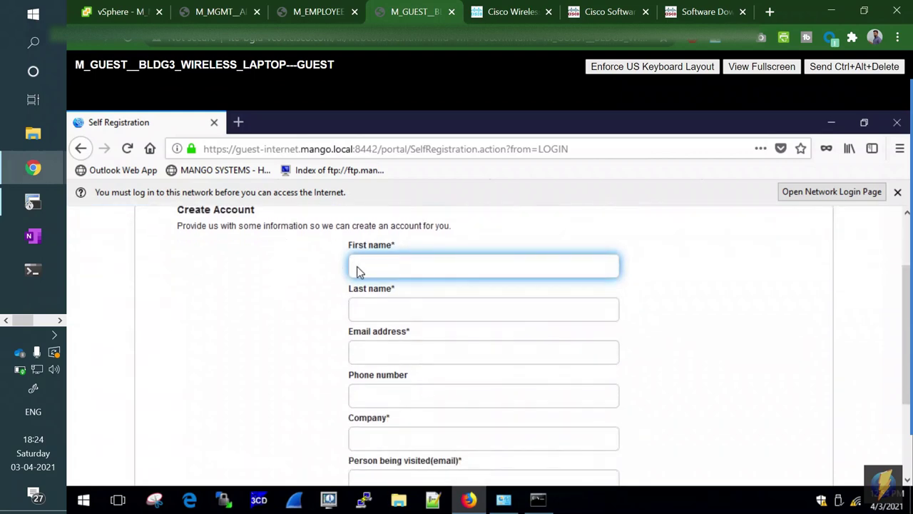
{"action": "left_click", "coordinate": [369, 266]}
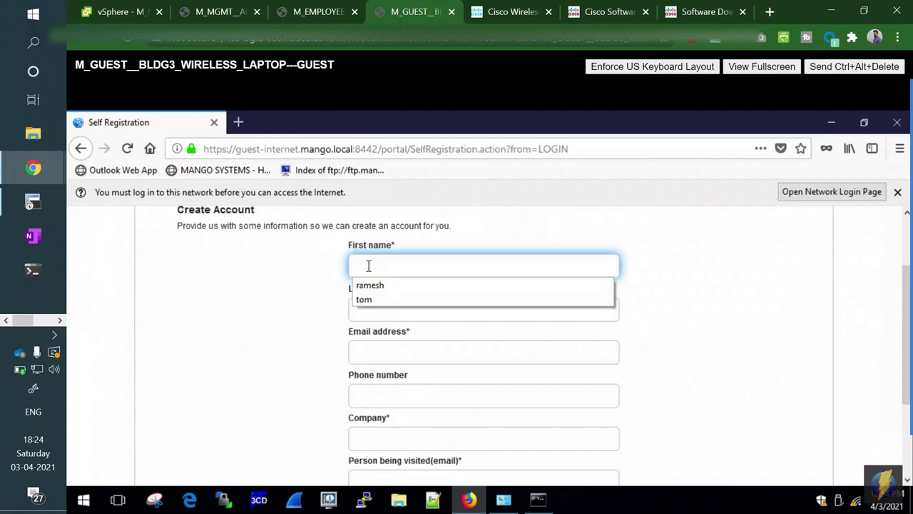
{"action": "left_click", "coordinate": [389, 257]}
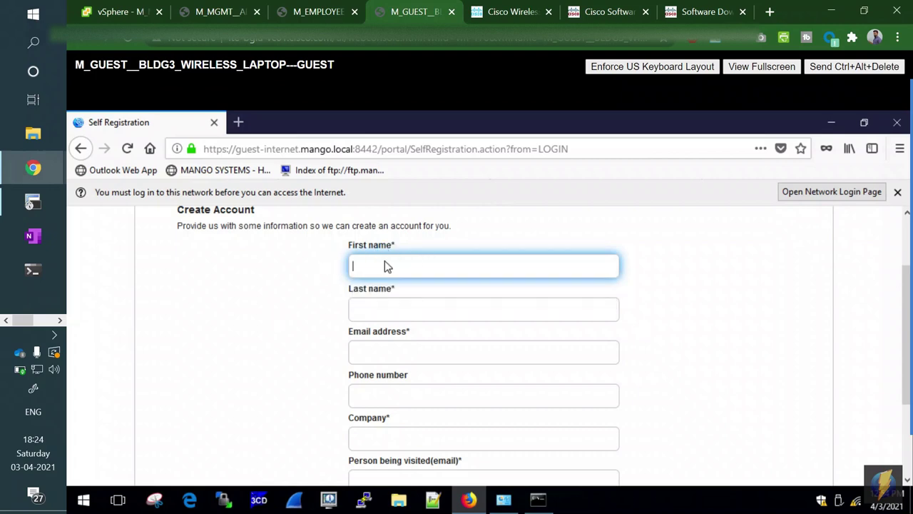
{"action": "left_click", "coordinate": [389, 265]}
{"action": "left_click", "coordinate": [375, 261]}
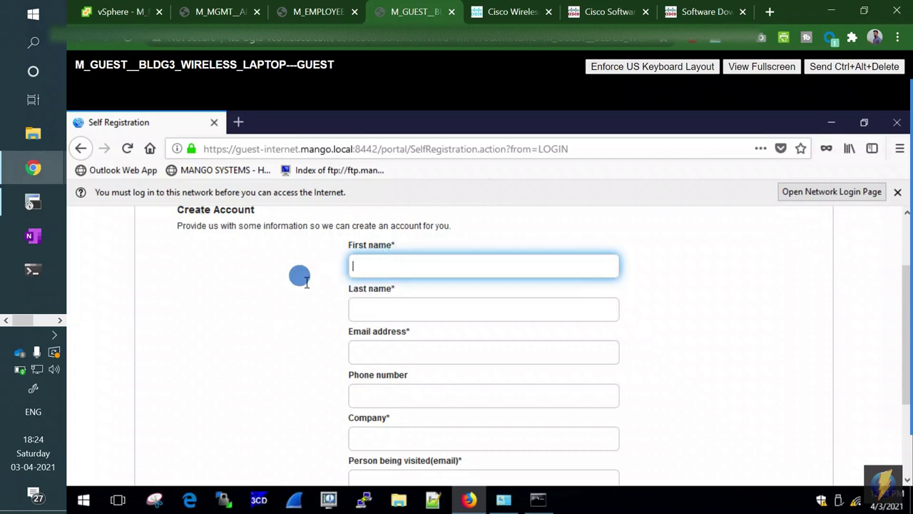
{"action": "left_click", "coordinate": [321, 272]}
{"action": "left_click", "coordinate": [401, 261]}
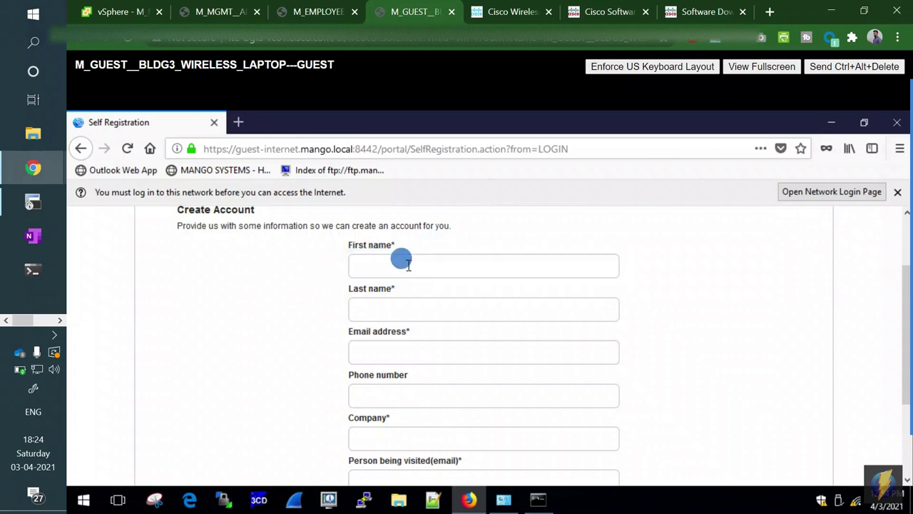
{"action": "type", "text": "tommy"}
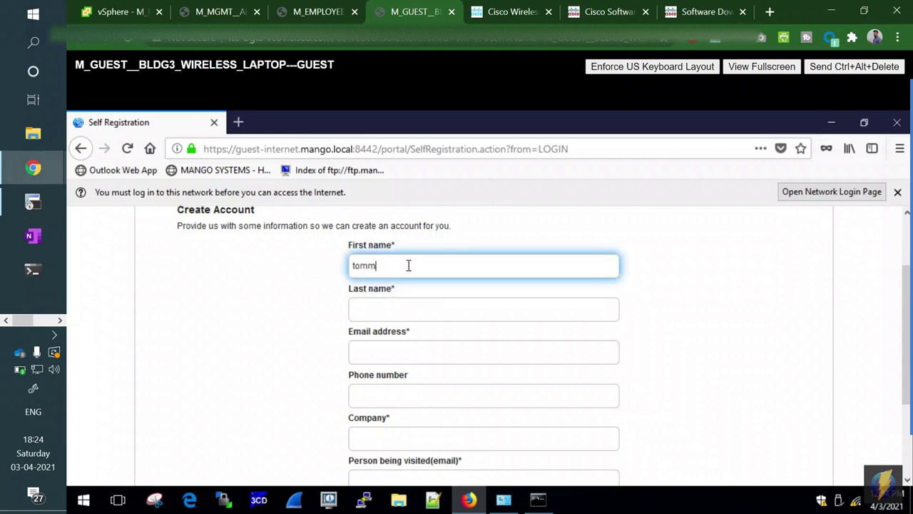
Fill in the guest's last name and e-mail address.
{"action": "left_click", "coordinate": [394, 307]}
{"action": "type", "text": "P"}
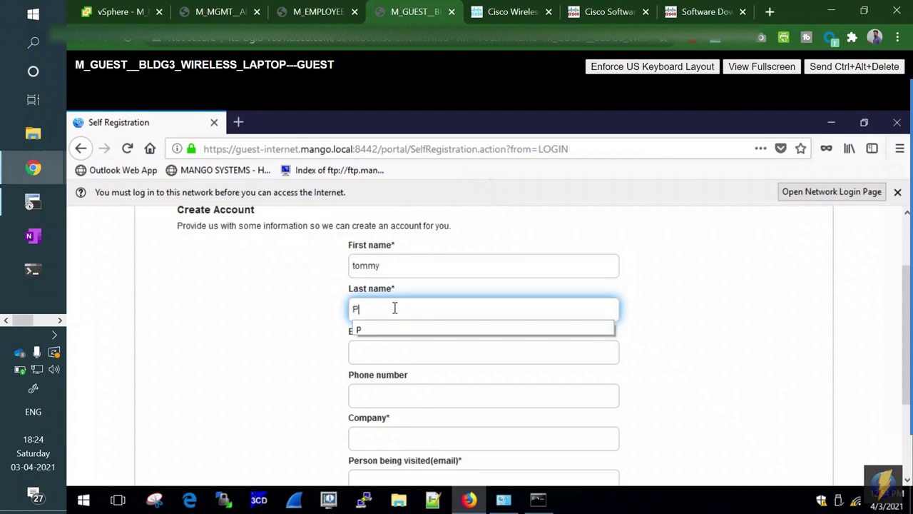
{"action": "left_click", "coordinate": [250, 351]}
{"action": "left_click", "coordinate": [405, 348]}
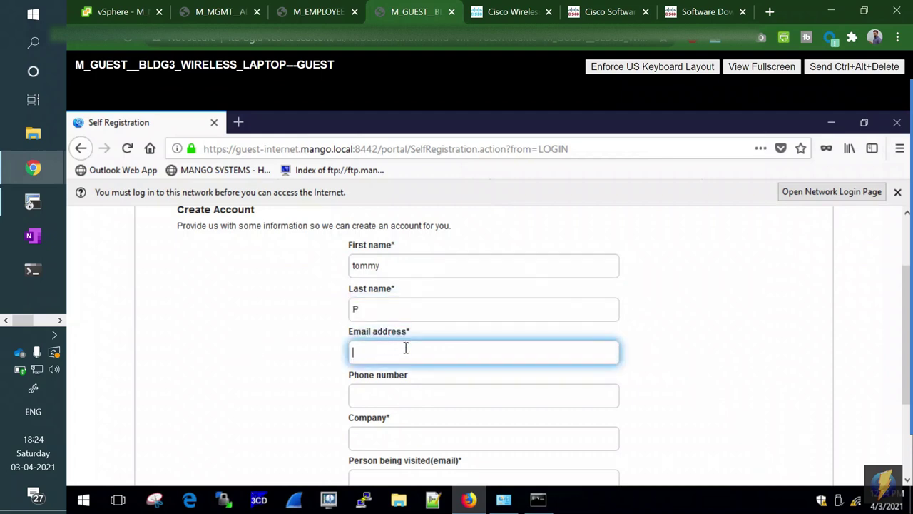
{"action": "left_click", "coordinate": [302, 364]}
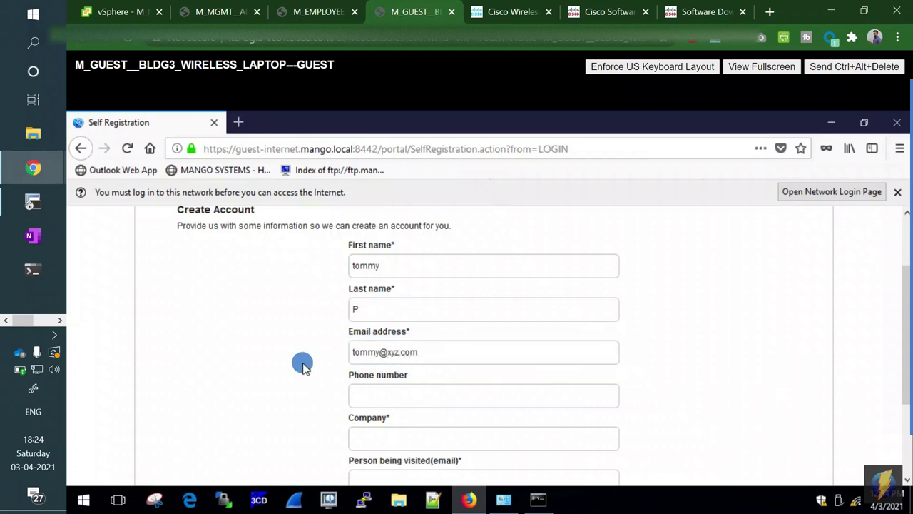
{"action": "scroll", "coordinate": [302, 369], "scroll_direction": "down", "scroll_amount": 2}
{"action": "left_click_drag", "start_coordinate": [428, 271], "coordinate": [345, 267]}
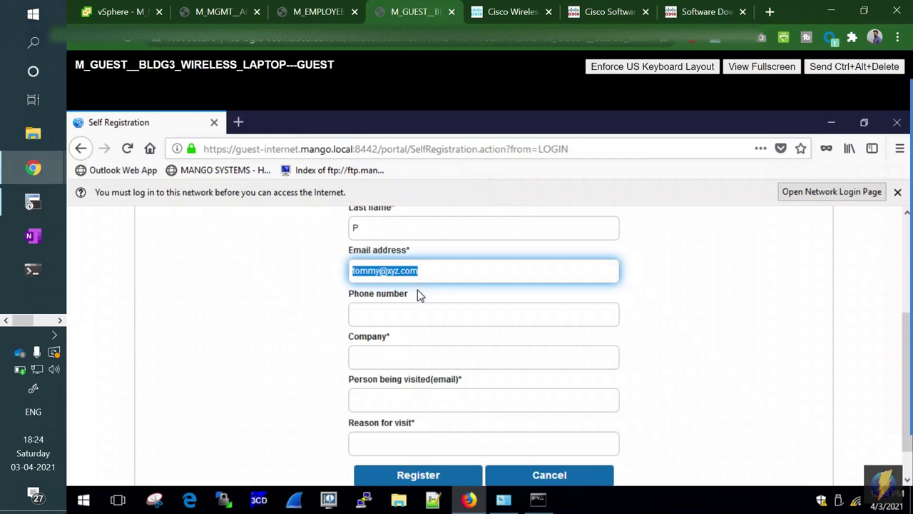
{"action": "left_click", "coordinate": [319, 316]}
Enter 'xyz' as the guest's company.
{"action": "scroll", "coordinate": [325, 323], "scroll_direction": "down", "scroll_amount": 1}
{"action": "left_click", "coordinate": [389, 313]}
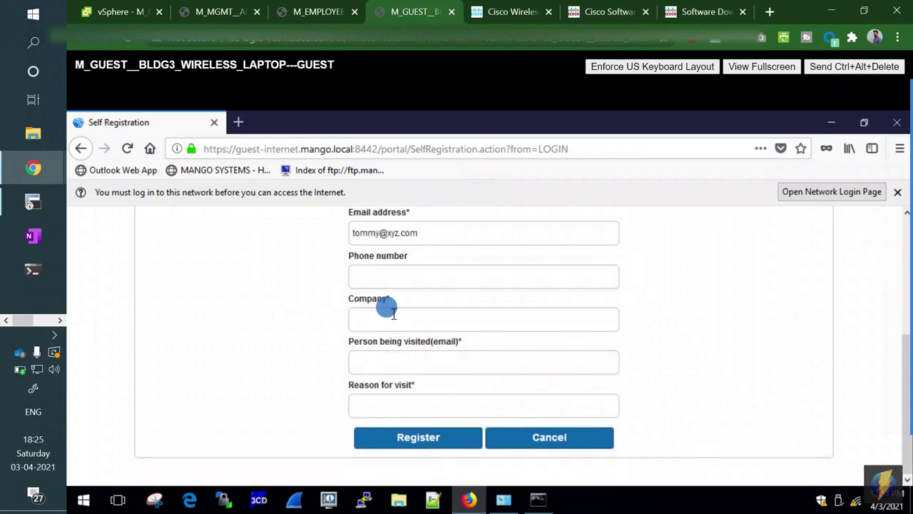
{"action": "type", "text": "xy"}
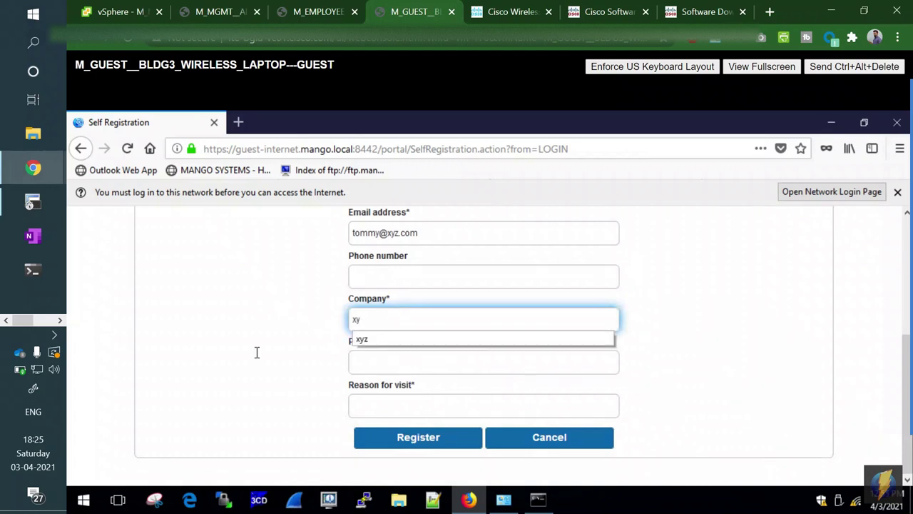
{"action": "type", "text": "z"}
{"action": "left_click", "coordinate": [392, 363]}
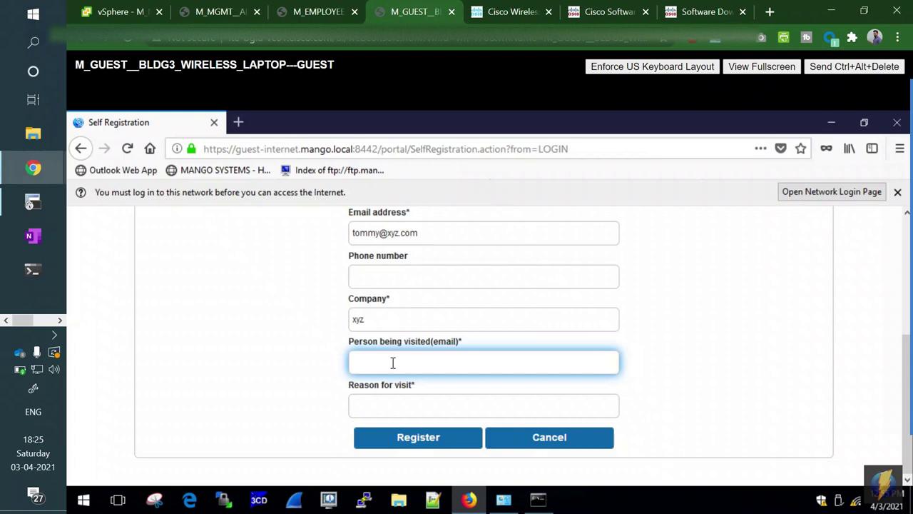
{"action": "left_click", "coordinate": [321, 11]}
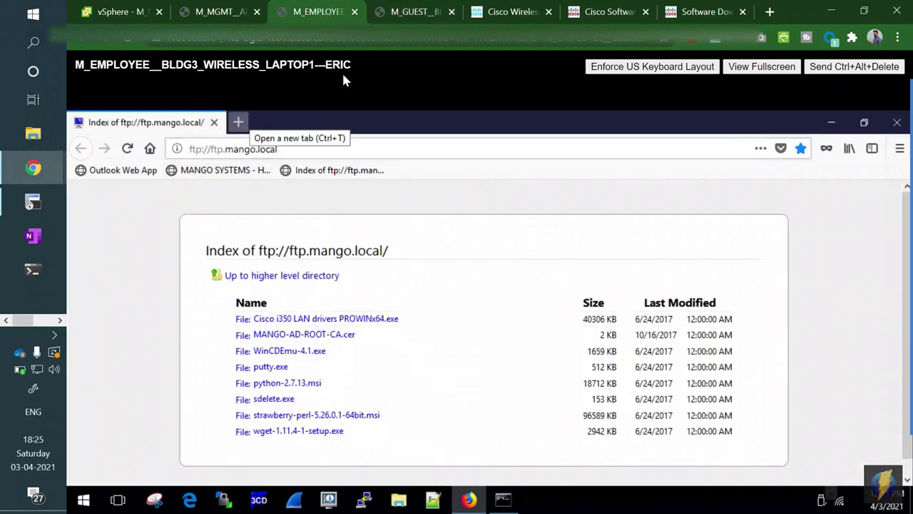
{"action": "left_click", "coordinate": [407, 12]}
Enter the host's e-mail address as the person being visited.
{"action": "left_click", "coordinate": [379, 356]}
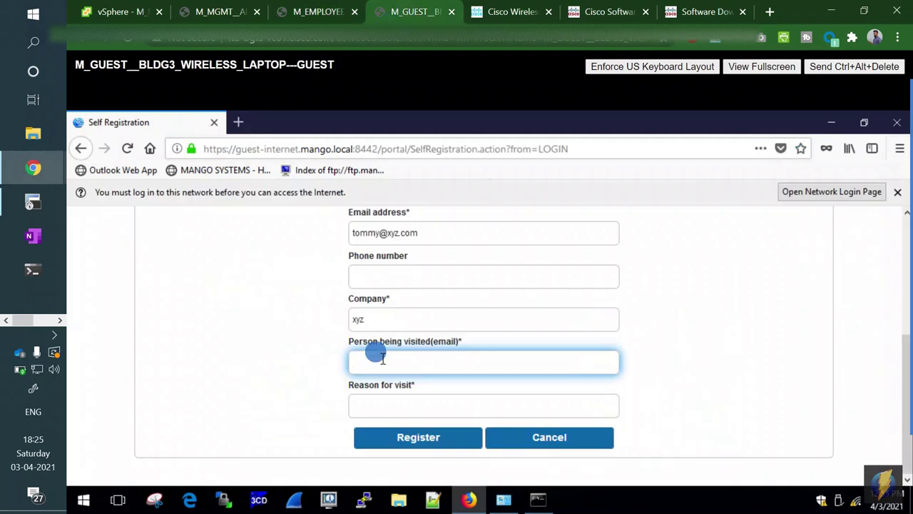
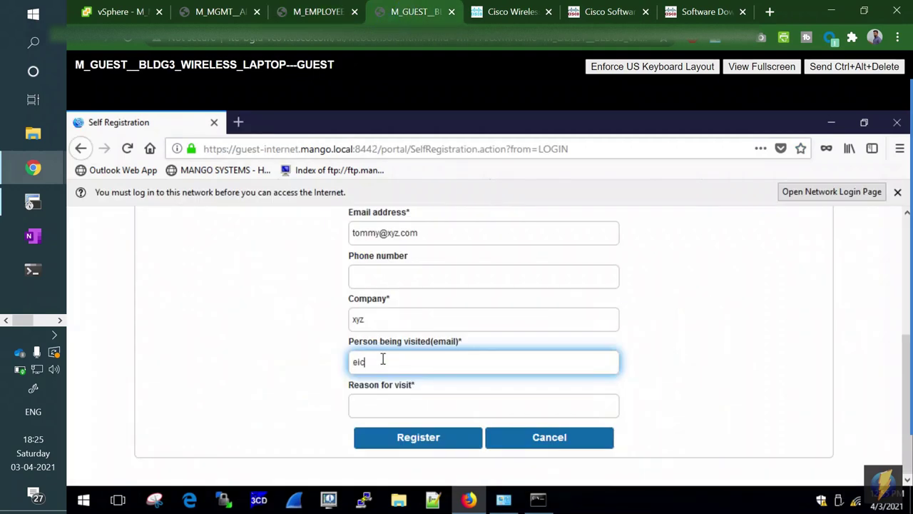
{"action": "left_click", "coordinate": [286, 402]}
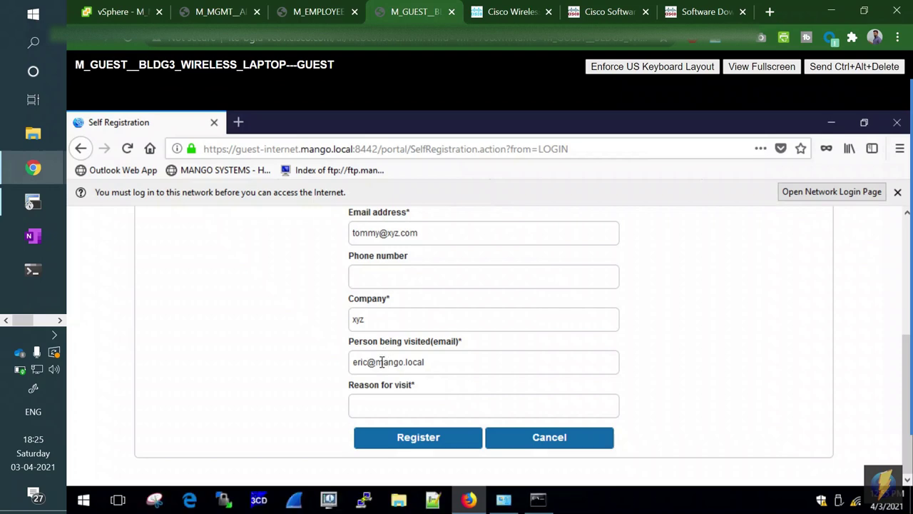
{"action": "left_click", "coordinate": [438, 362]}
{"action": "triple_click", "coordinate": [360, 367]}
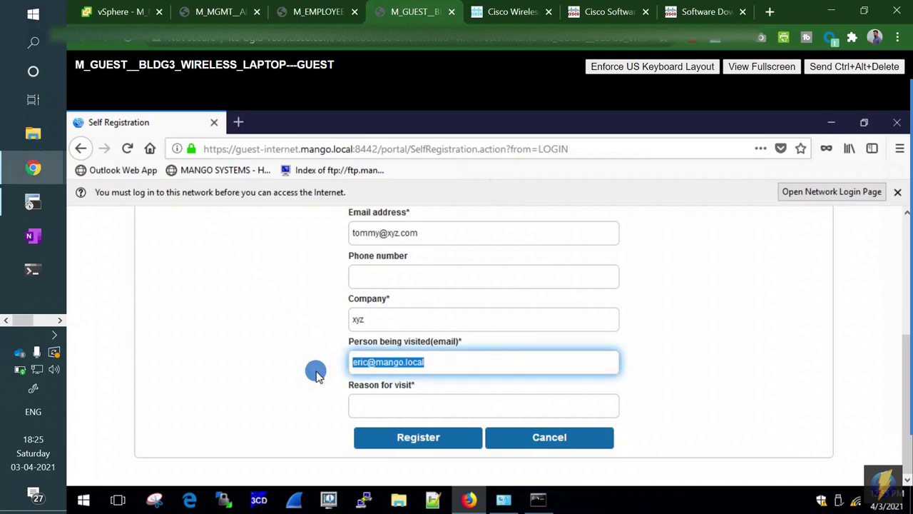
{"action": "left_click", "coordinate": [321, 368]}
Add a reason for visit, submit the registration, and switch to the employee laptop.
{"action": "left_click", "coordinate": [388, 399]}
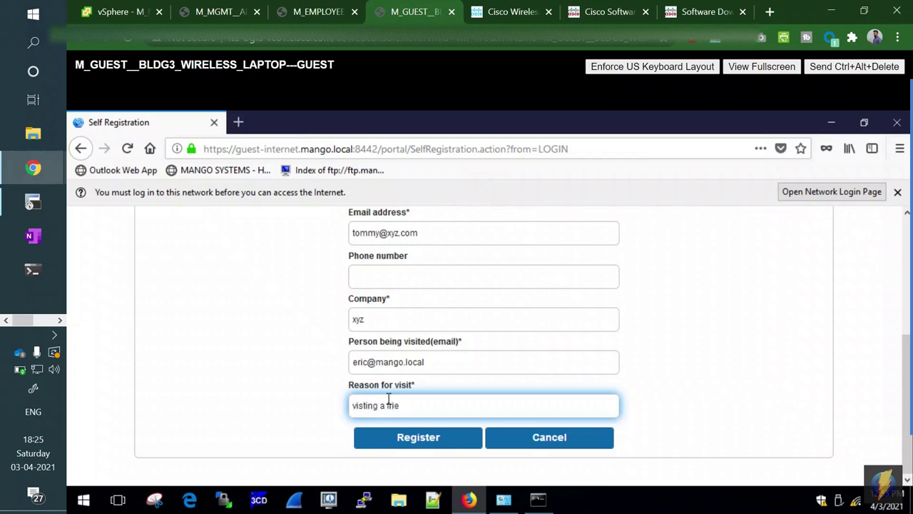
{"action": "left_click", "coordinate": [229, 411]}
{"action": "left_click", "coordinate": [406, 441]}
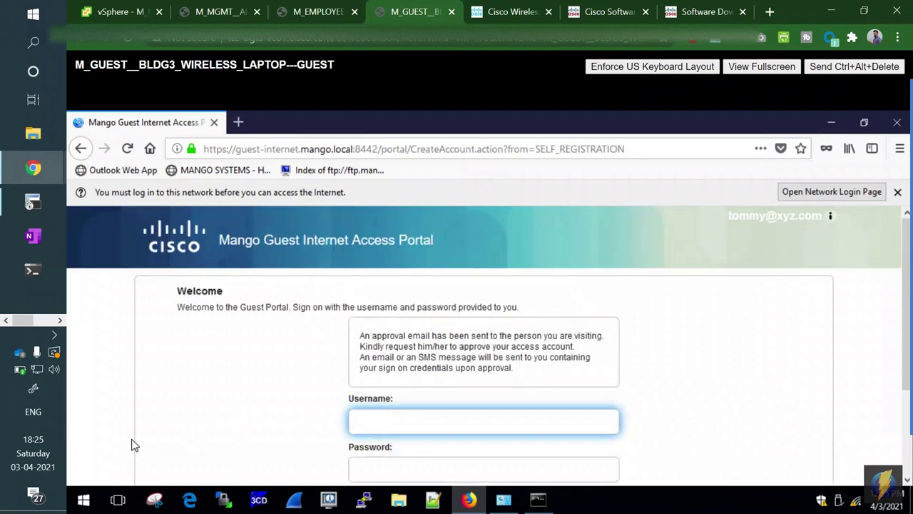
{"action": "scroll", "coordinate": [183, 382], "scroll_direction": "down", "scroll_amount": 3}
{"action": "scroll", "coordinate": [183, 382], "scroll_direction": "up", "scroll_amount": 3}
{"action": "left_click", "coordinate": [210, 382]}
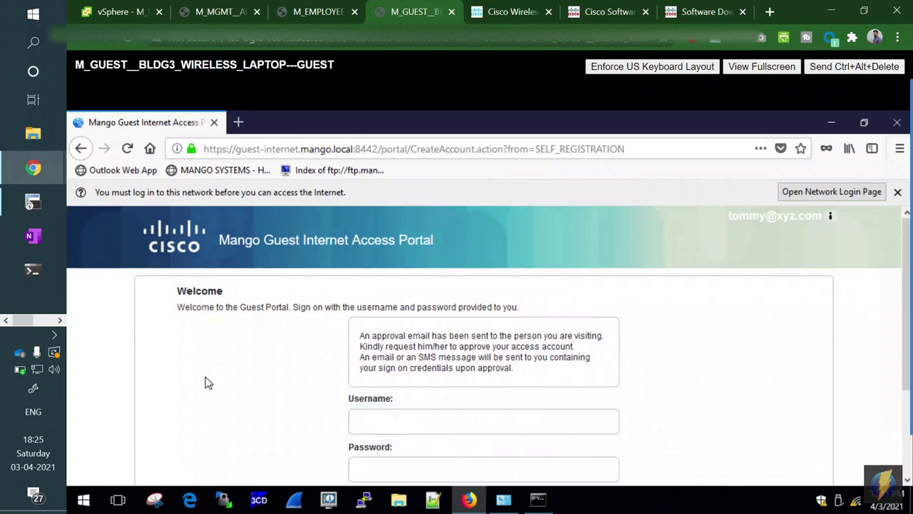
{"action": "left_click", "coordinate": [317, 11]}
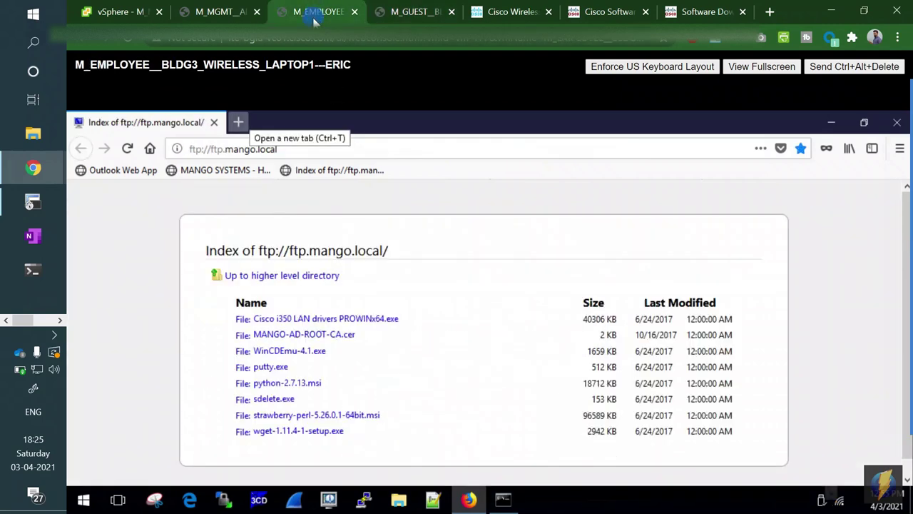
Sign in to the host's Outlook Web App mailbox from a new tab, declining login updates.
{"action": "left_click", "coordinate": [239, 122]}
{"action": "left_click", "coordinate": [147, 171]}
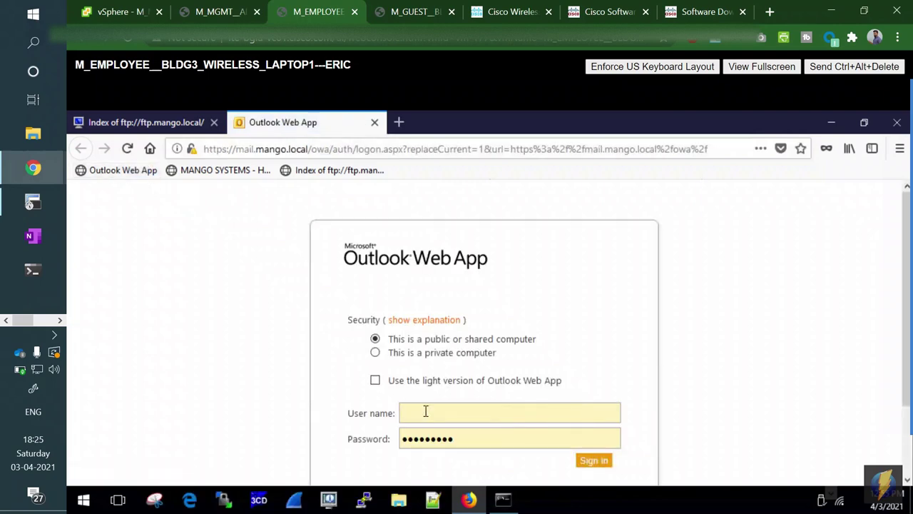
{"action": "left_click", "coordinate": [582, 460]}
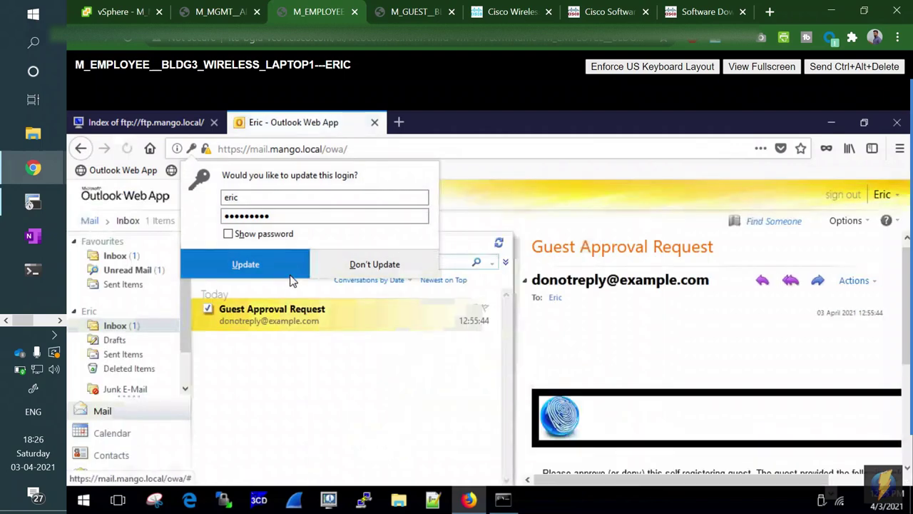
{"action": "left_click", "coordinate": [376, 266]}
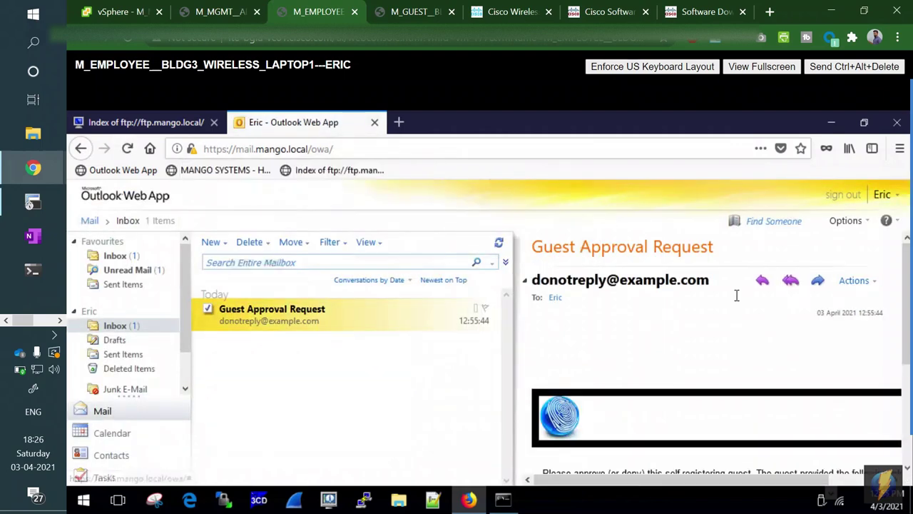
Read the Guest Approval Request in a widened pane and follow its Approve link.
{"action": "scroll", "coordinate": [736, 299], "scroll_direction": "down", "scroll_amount": 4}
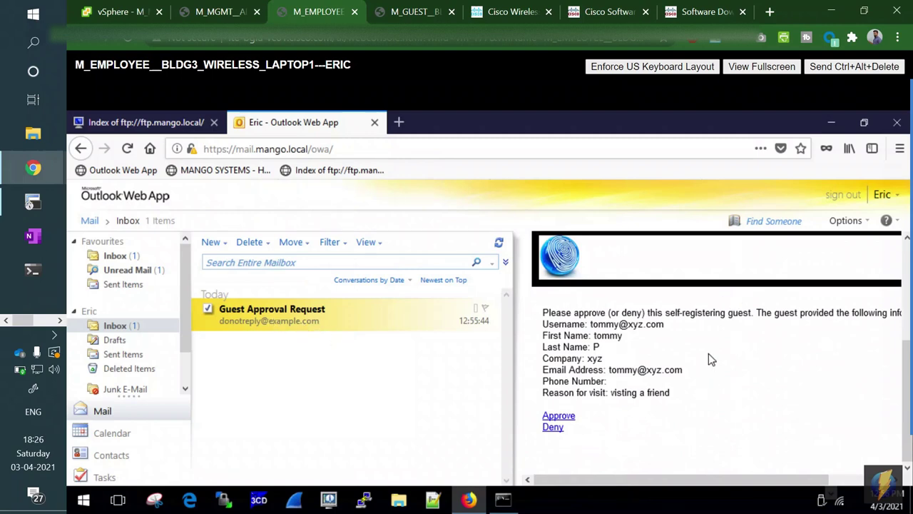
{"action": "scroll", "coordinate": [709, 353], "scroll_direction": "up", "scroll_amount": 2}
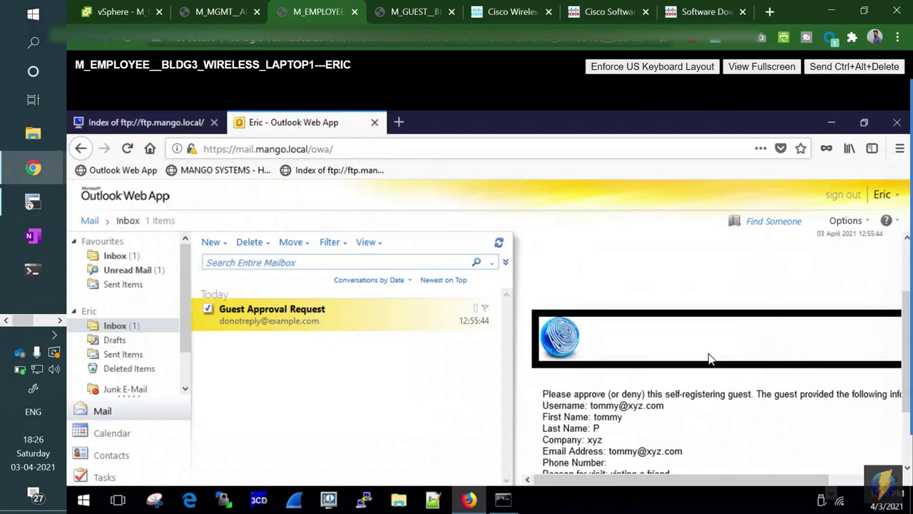
{"action": "left_click_drag", "start_coordinate": [517, 362], "coordinate": [404, 363]}
{"action": "scroll", "coordinate": [619, 326], "scroll_direction": "down", "scroll_amount": 2}
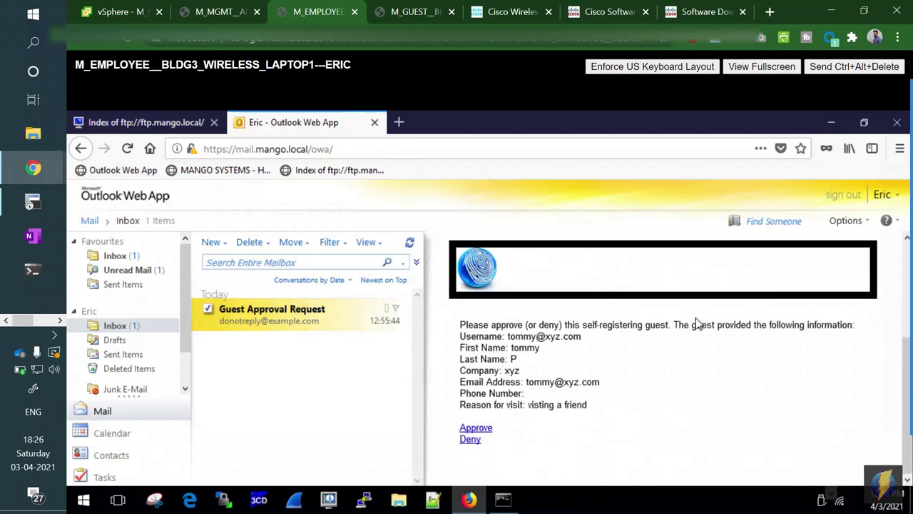
{"action": "left_click_drag", "start_coordinate": [692, 324], "coordinate": [695, 418]}
{"action": "left_click", "coordinate": [696, 419]}
{"action": "left_click", "coordinate": [488, 430]}
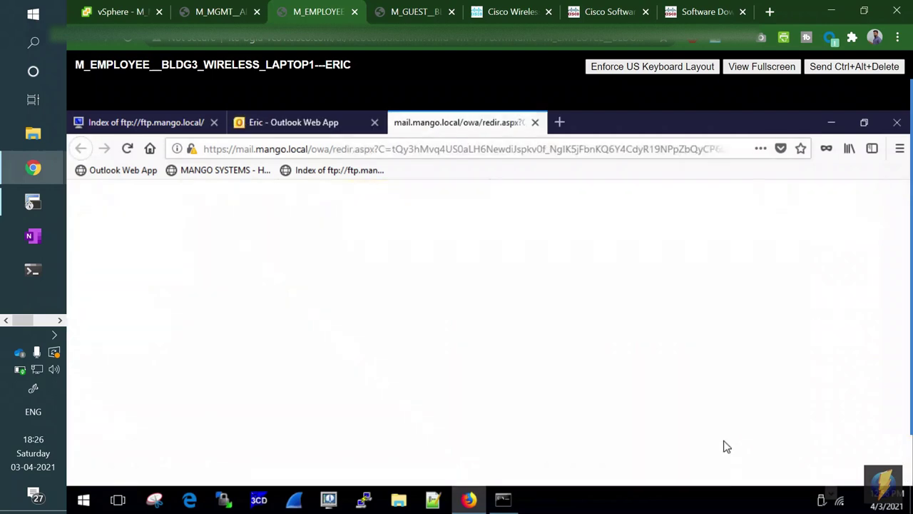
Sign in as sponsor with the host's credentials, fixing the misspelled username after authentication fails.
{"action": "left_click", "coordinate": [235, 333]}
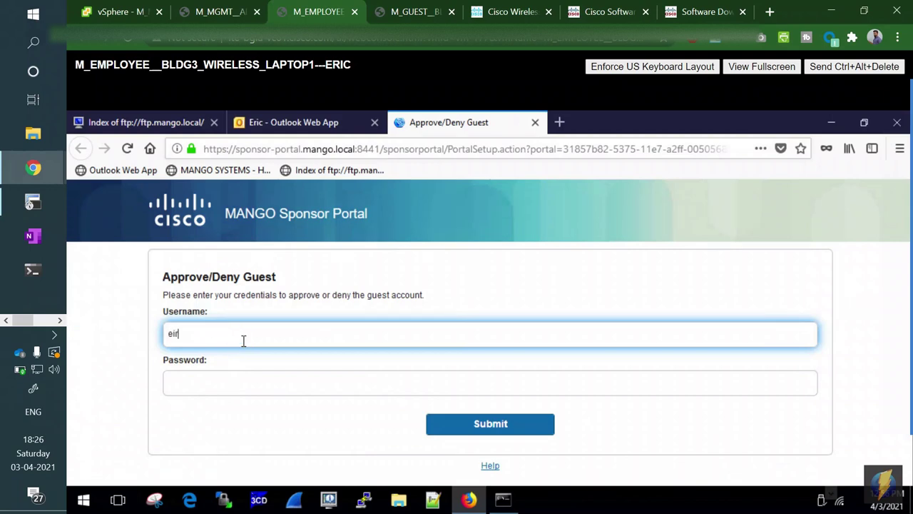
{"action": "type", "text": "eirc"}
{"action": "left_click", "coordinate": [218, 386]}
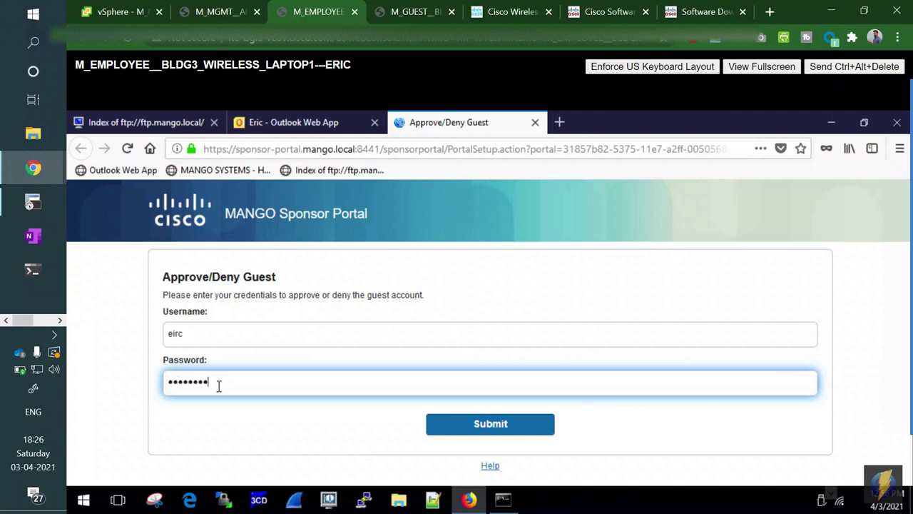
{"action": "key", "text": "Return"}
{"action": "left_click", "coordinate": [214, 378]}
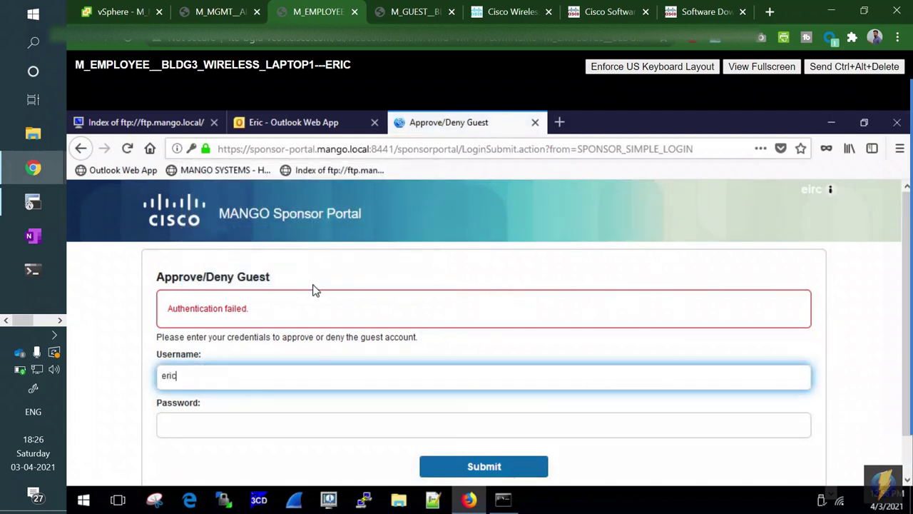
{"action": "left_click", "coordinate": [265, 421]}
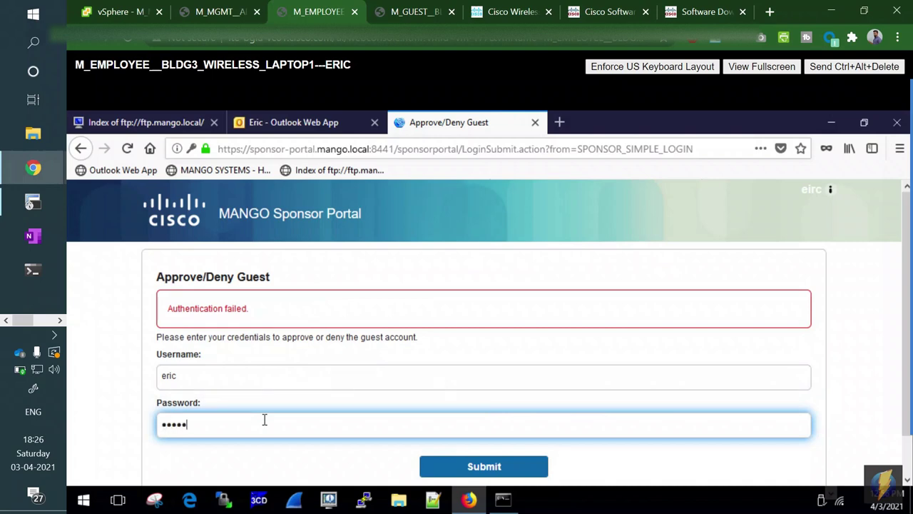
{"action": "type", "text": "!"}
{"action": "key", "text": "Return"}
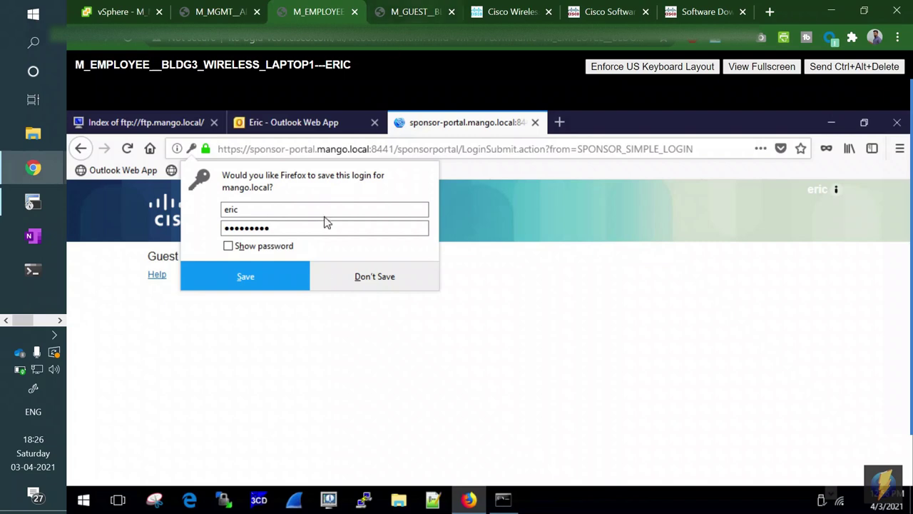
Decline saving the login and review the guest approval confirmation and approved e-mail.
{"action": "left_click", "coordinate": [358, 276]}
{"action": "left_click_drag", "start_coordinate": [176, 257], "coordinate": [385, 271]}
{"action": "left_click", "coordinate": [385, 271]}
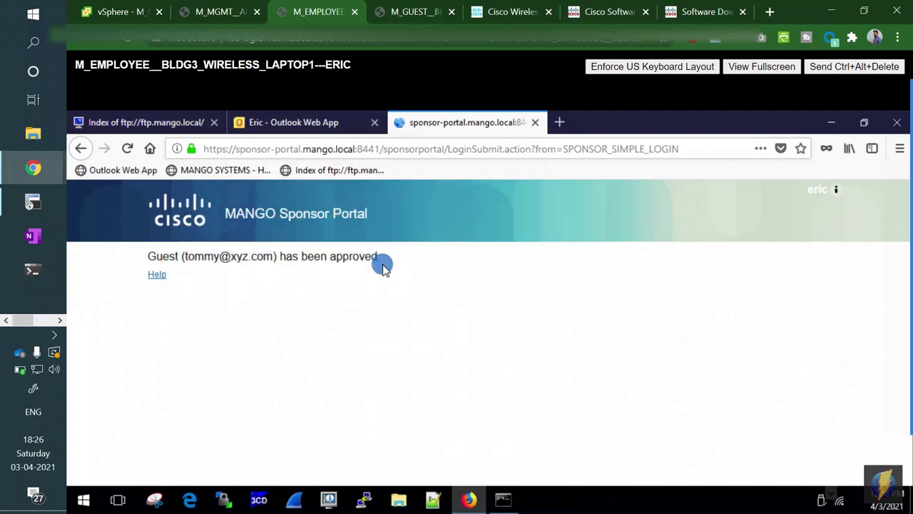
{"action": "left_click_drag", "start_coordinate": [195, 255], "coordinate": [264, 256]}
{"action": "left_click", "coordinate": [301, 289]}
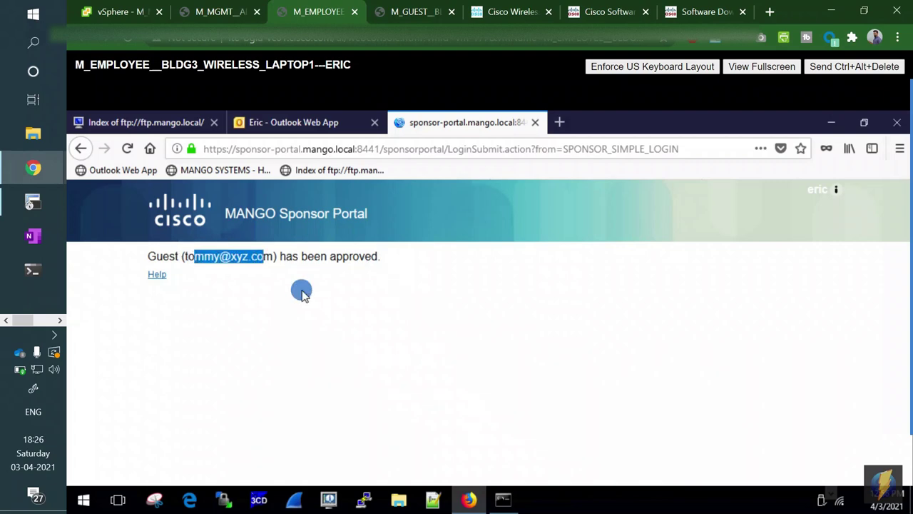
{"action": "left_click", "coordinate": [442, 285]}
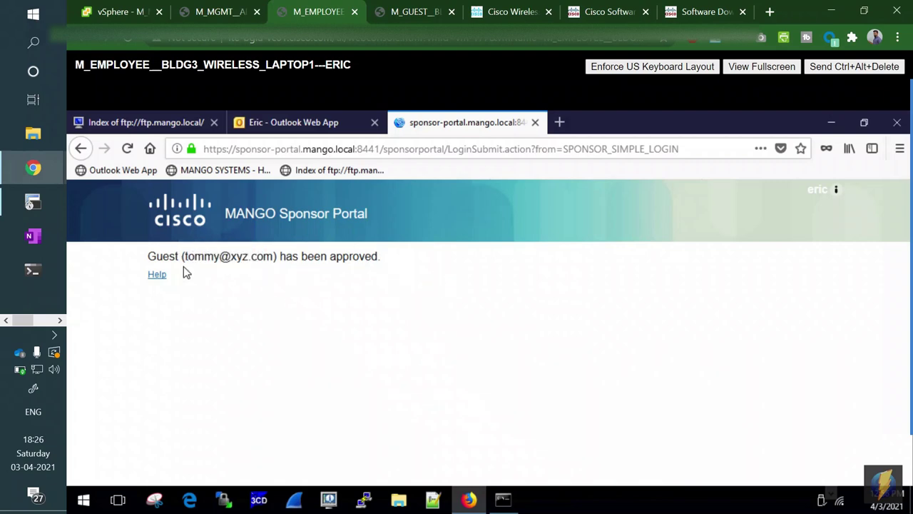
Type 'spo' into the address bar, then dismiss the address suggestions.
{"action": "left_click", "coordinate": [330, 147]}
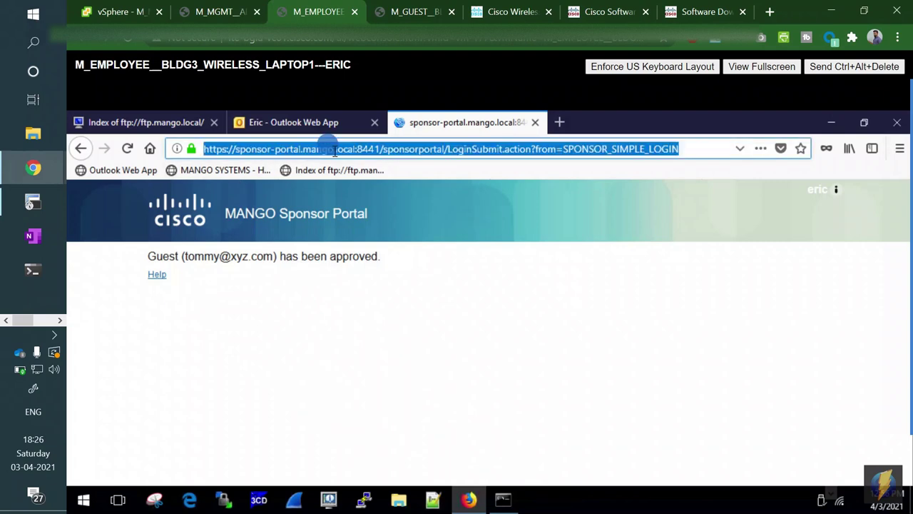
{"action": "type", "text": "spo"}
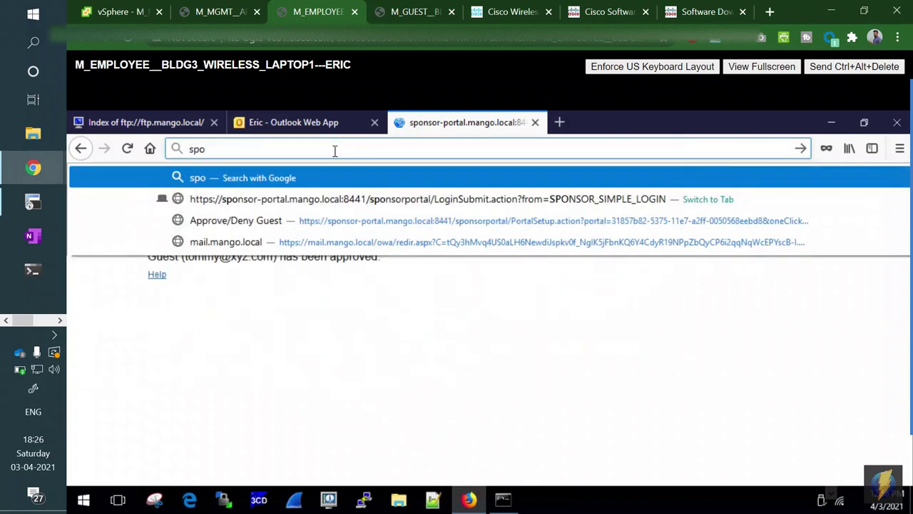
{"action": "key", "text": "BackSpace"}
{"action": "type", "text": "on"}
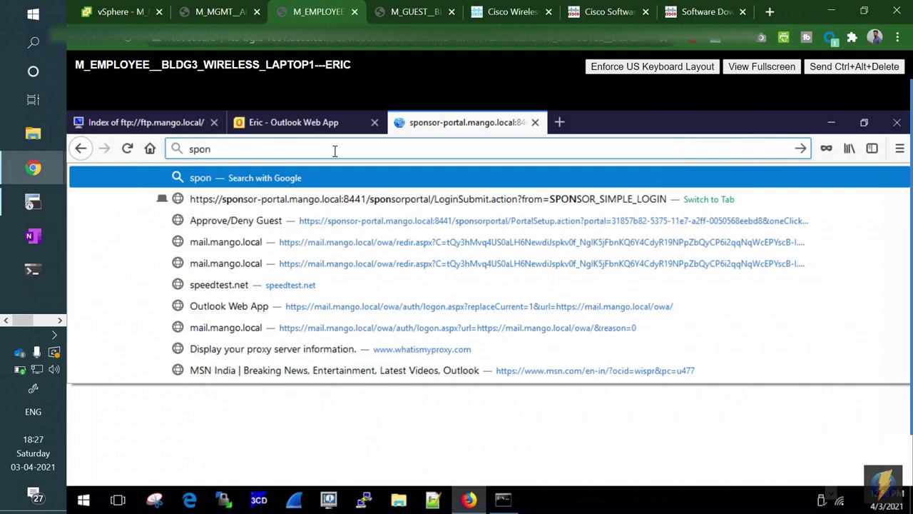
{"action": "key", "text": "BackSpace"}
{"action": "key", "text": "BackSpace"}
{"action": "key", "text": "BackSpace"}
{"action": "key", "text": "BackSpace"}
{"action": "type", "text": "spo"}
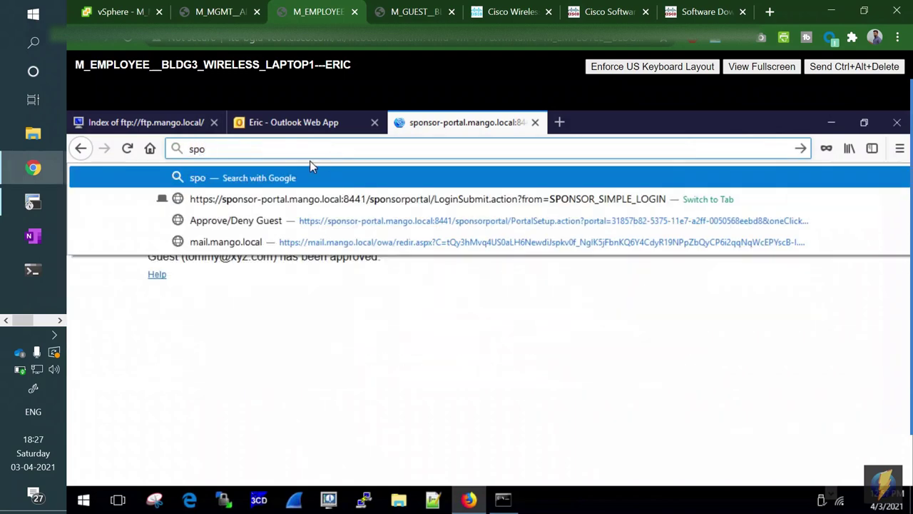
{"action": "left_click", "coordinate": [479, 394]}
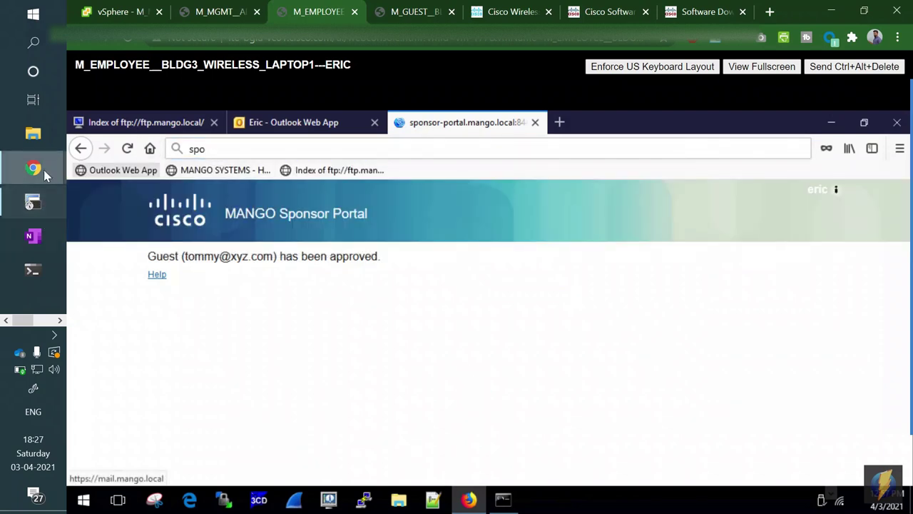
Switch to the Mango Jump remote desktop showing the GUEST_REDIRECT authorization profile.
{"action": "left_click", "coordinate": [60, 321]}
{"action": "left_click", "coordinate": [59, 321]}
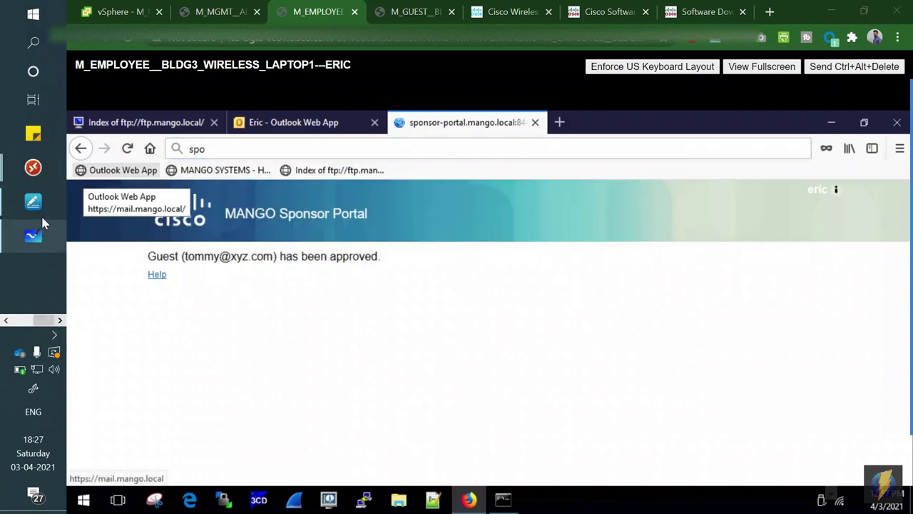
{"action": "mouse_move", "coordinate": [32, 167]}
{"action": "left_click", "coordinate": [142, 246]}
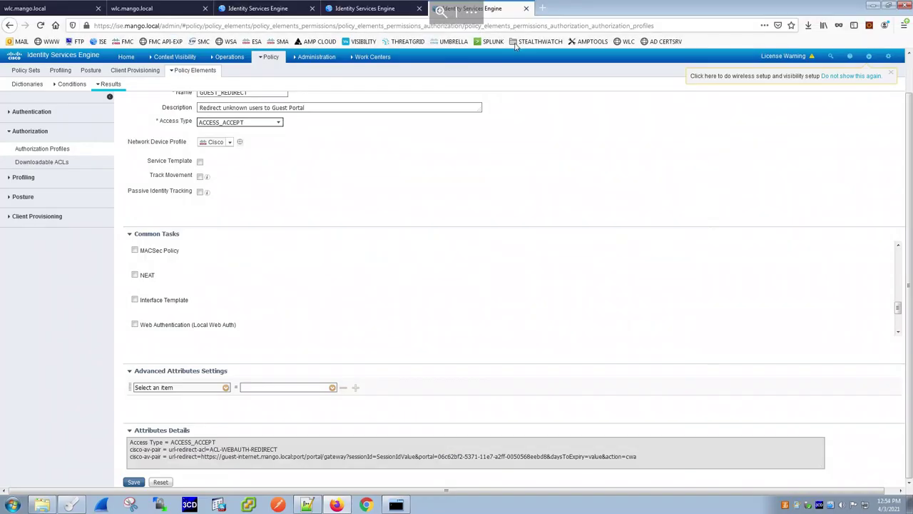
Load the sponsor portal sign-on page from 'spo' in a new tab.
{"action": "left_click", "coordinate": [543, 10]}
{"action": "type", "text": "sponsor-portal.mango.local/"}
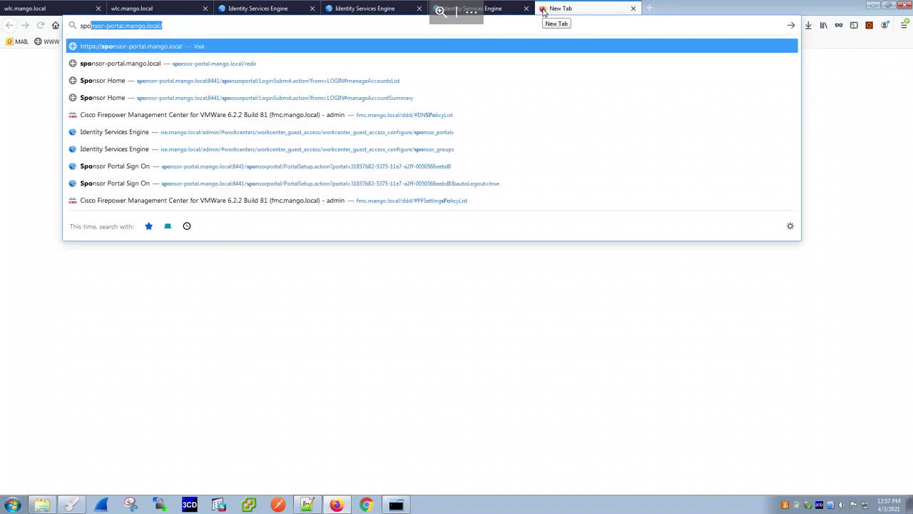
{"action": "key", "text": "Return"}
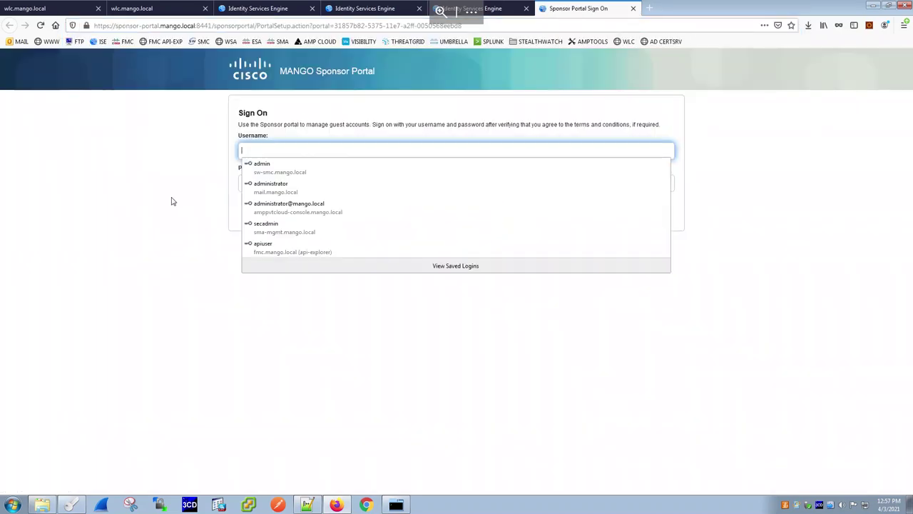
{"action": "left_click", "coordinate": [281, 147]}
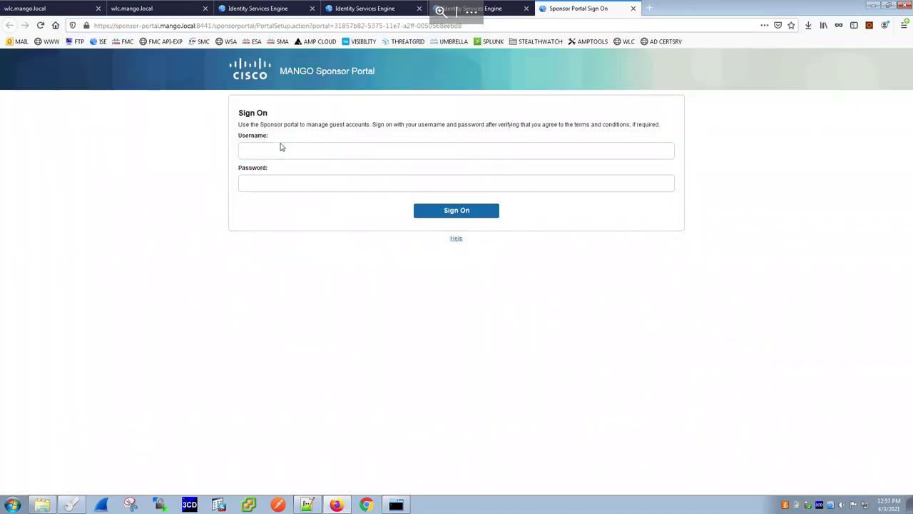
Sign in with the sponsor's credentials, skip saving the login, and open Manage Accounts.
{"action": "left_click", "coordinate": [279, 155]}
{"action": "type", "text": "er"}
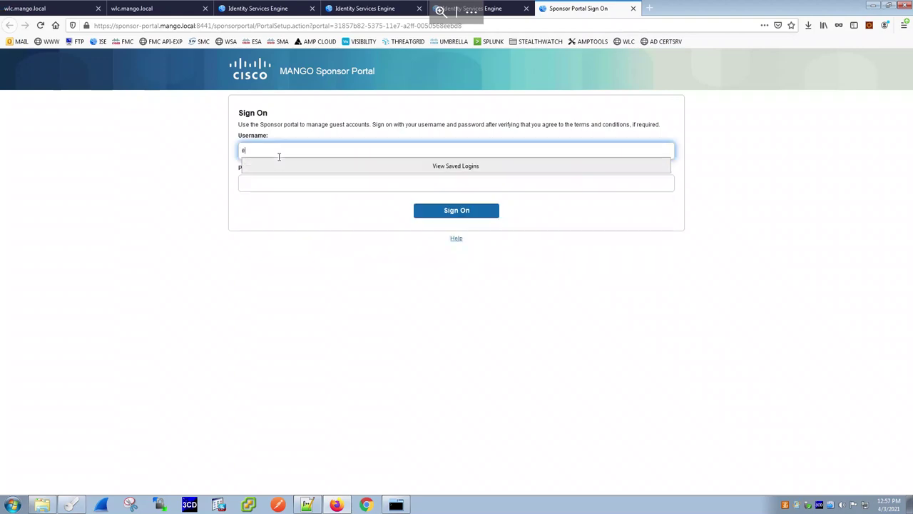
{"action": "left_click", "coordinate": [190, 224]}
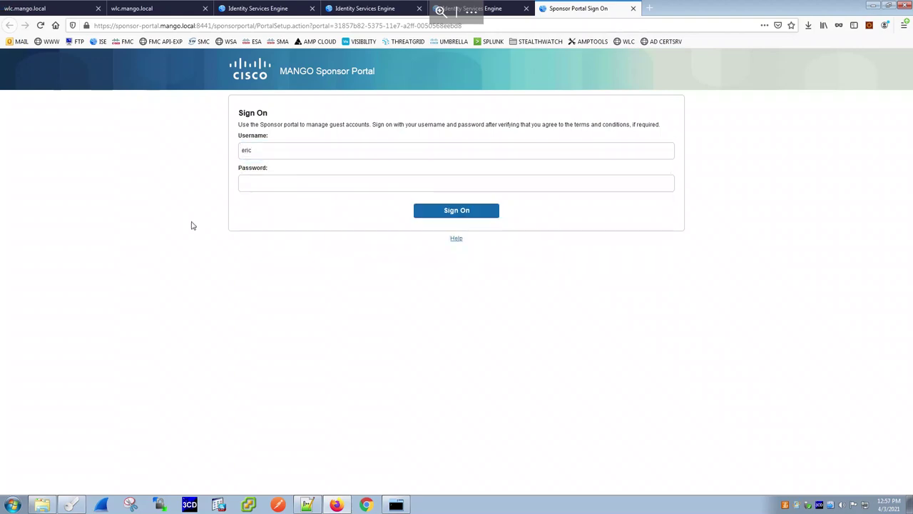
{"action": "left_click", "coordinate": [274, 182]}
{"action": "type", "text": "*"}
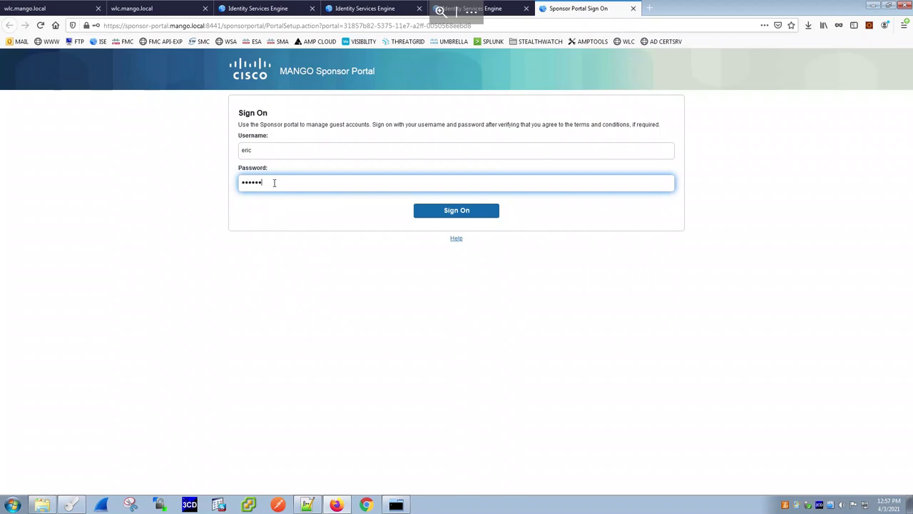
{"action": "key", "text": "Return"}
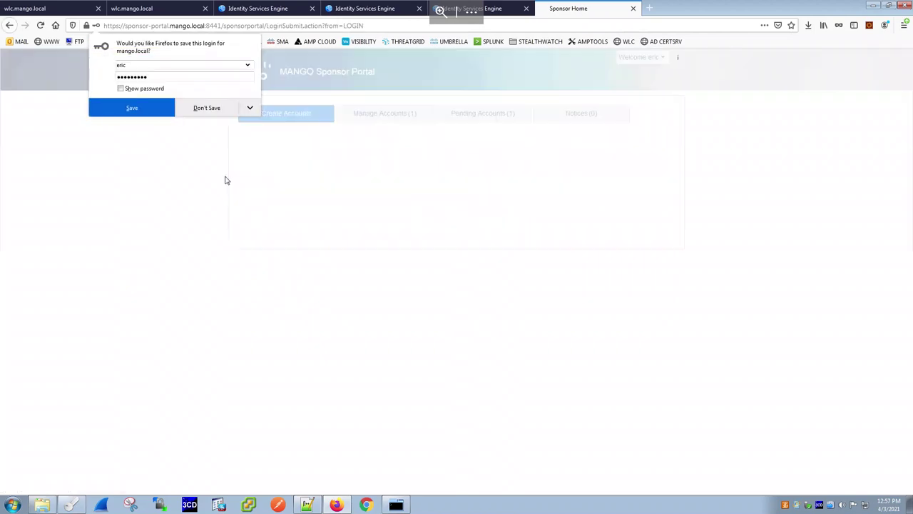
{"action": "left_click", "coordinate": [206, 109]}
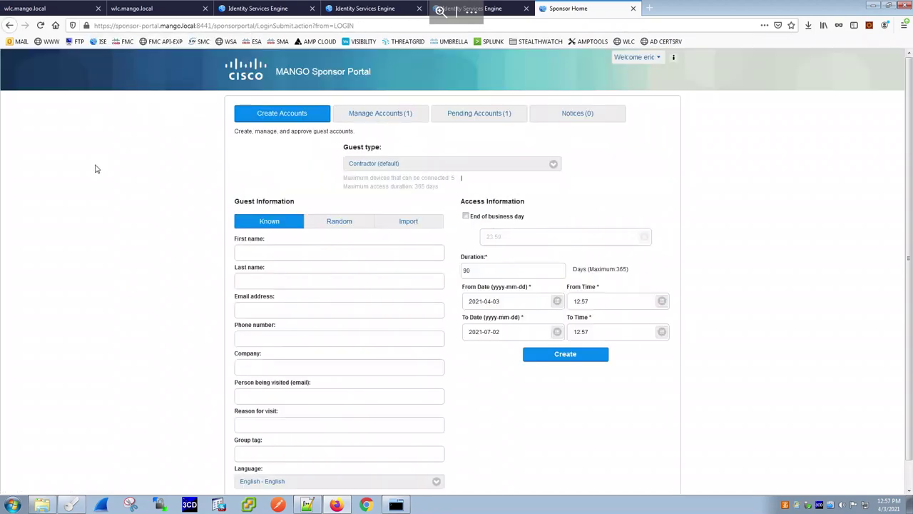
{"action": "left_click", "coordinate": [387, 114]}
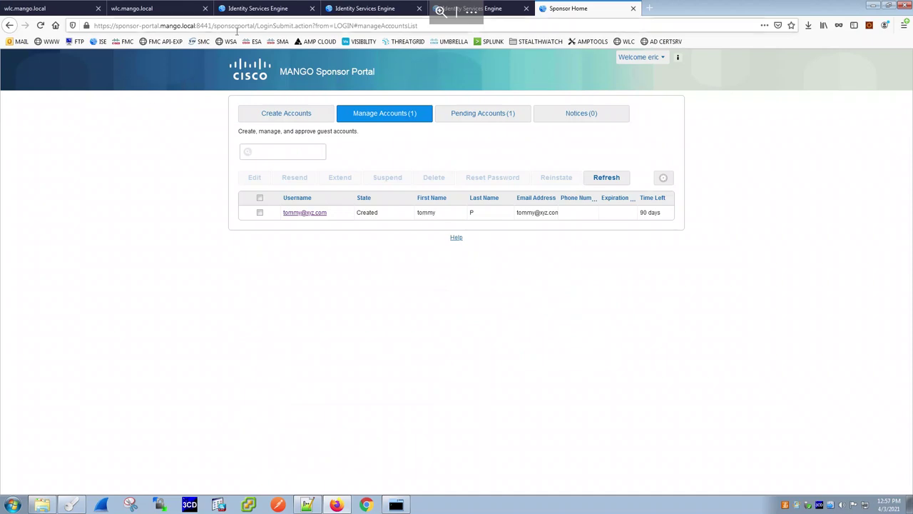
Browse the Guest Portals under Work Centers > Guest Access > Portals & Components, then return to Sponsor Home.
{"action": "left_click", "coordinate": [362, 10]}
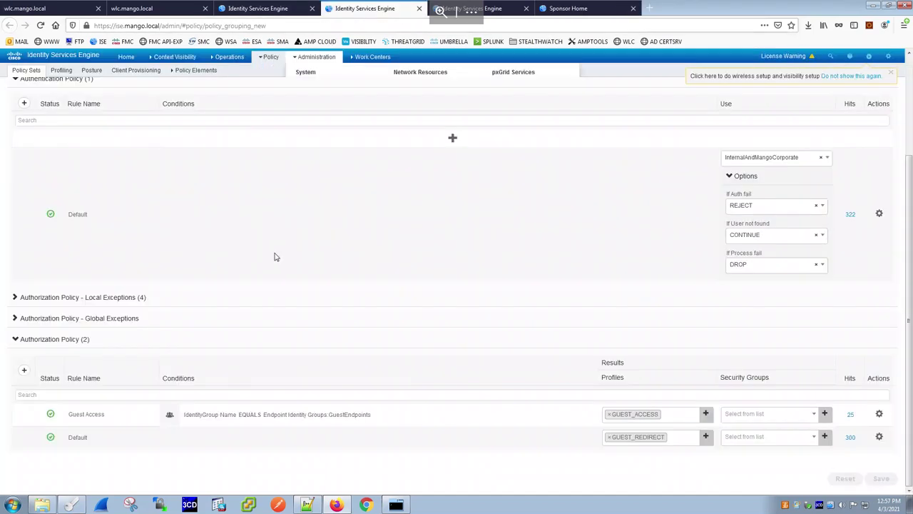
{"action": "mouse_move", "coordinate": [306, 63]}
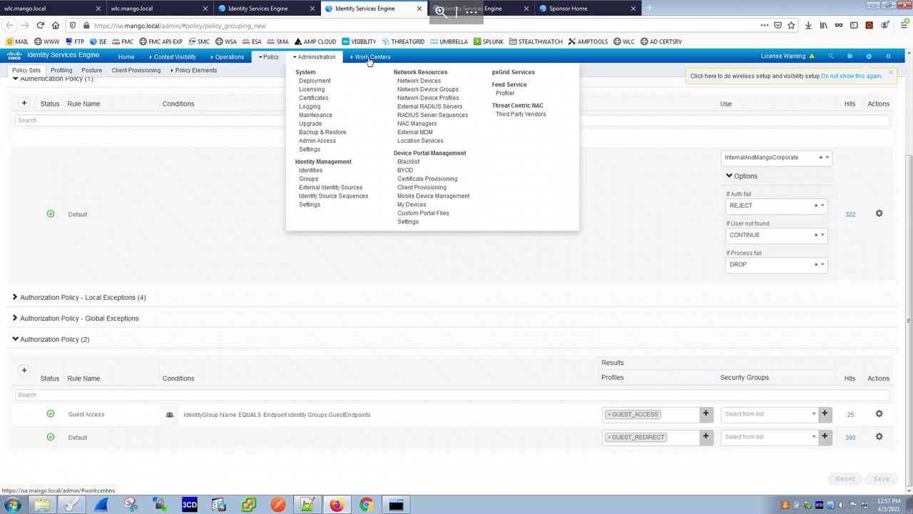
{"action": "mouse_move", "coordinate": [364, 59]}
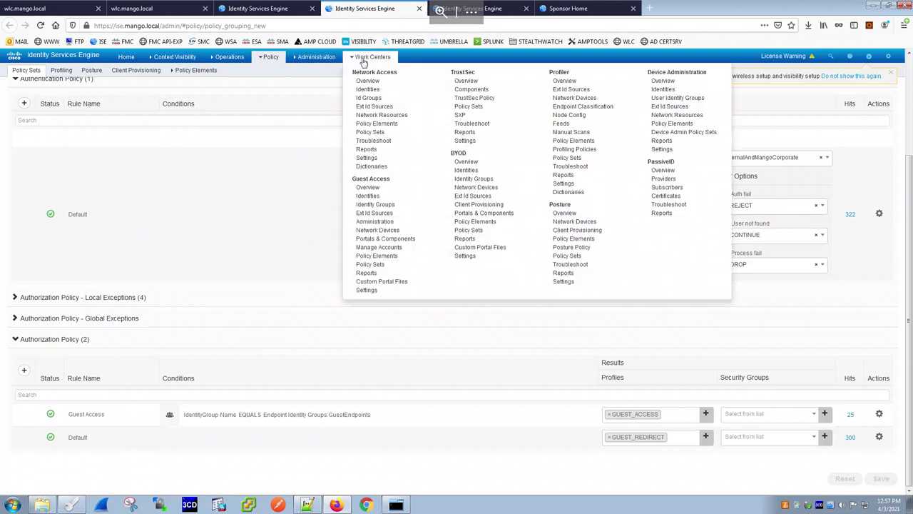
{"action": "left_click", "coordinate": [372, 180]}
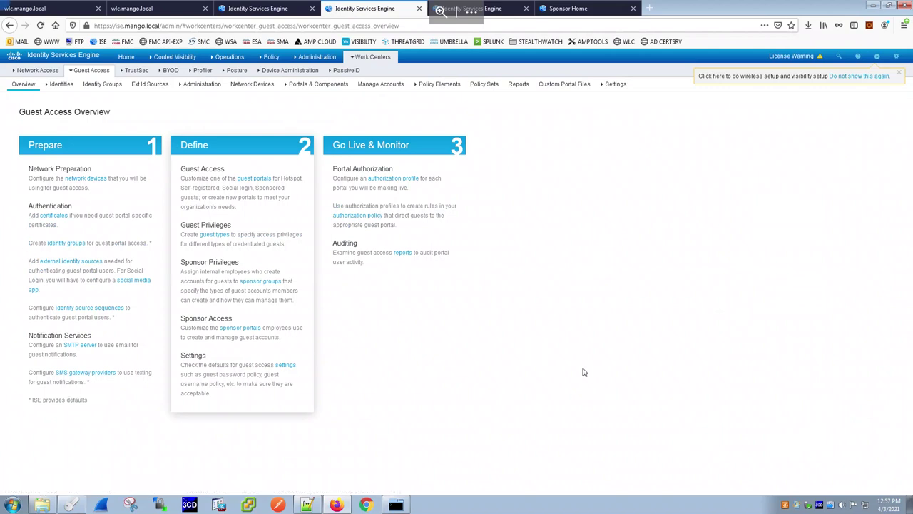
{"action": "left_click", "coordinate": [311, 85]}
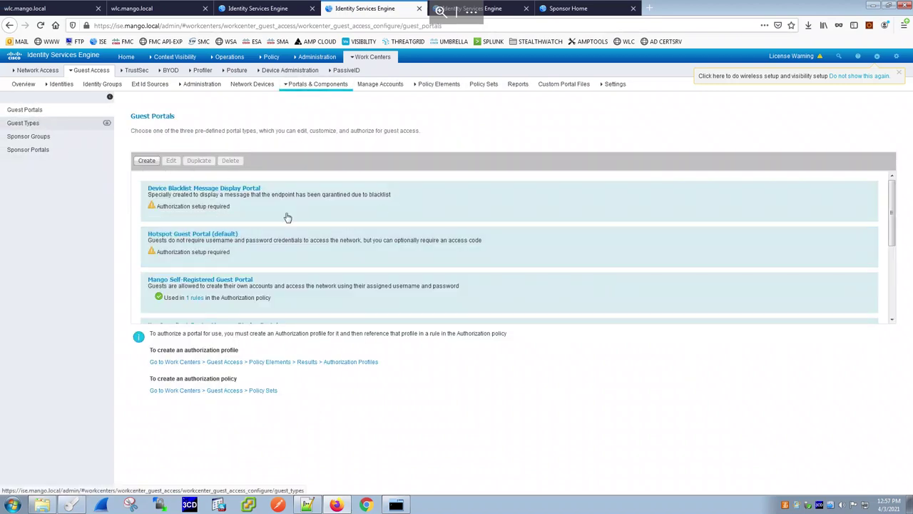
{"action": "scroll", "coordinate": [304, 235], "scroll_direction": "down", "scroll_amount": 1}
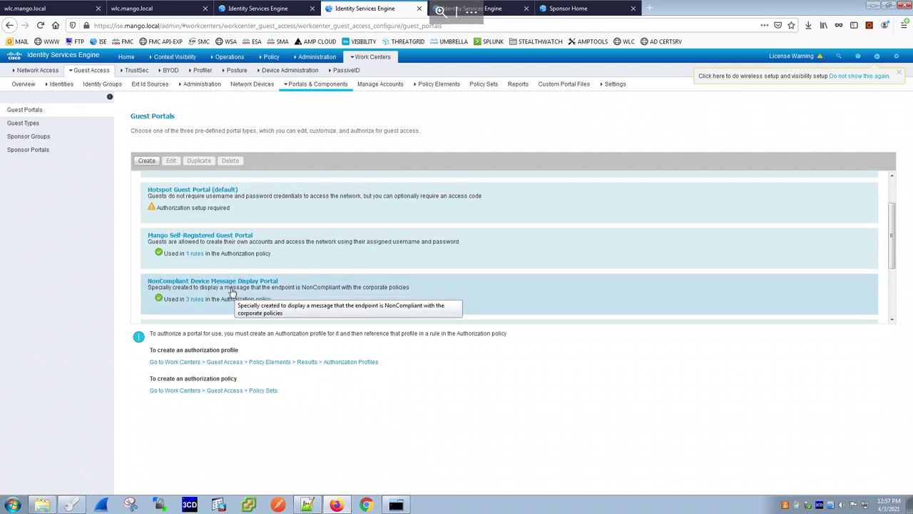
{"action": "scroll", "coordinate": [225, 278], "scroll_direction": "down", "scroll_amount": 2}
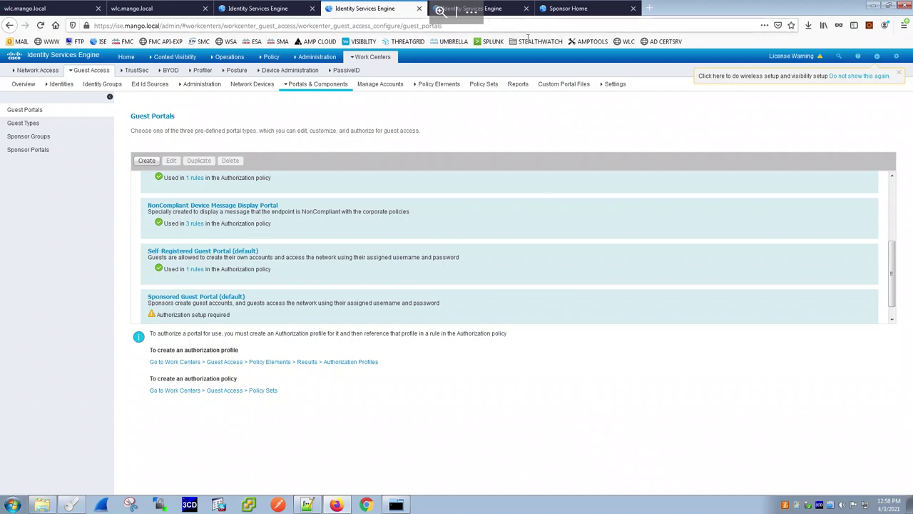
{"action": "left_click", "coordinate": [574, 8]}
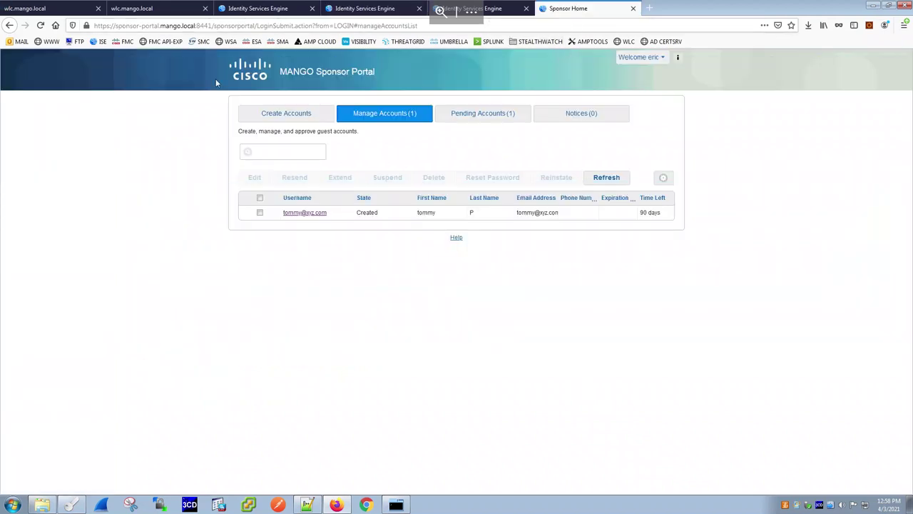
Open the guest account's details, highlight its username and password, then minimize the jump host window.
{"action": "left_click", "coordinate": [291, 214]}
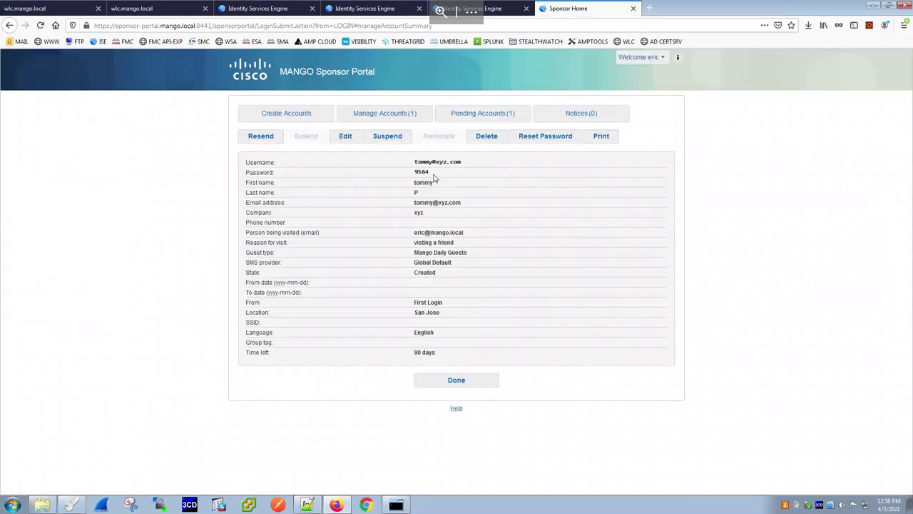
{"action": "left_click_drag", "start_coordinate": [431, 174], "coordinate": [409, 175]}
{"action": "left_click_drag", "start_coordinate": [474, 164], "coordinate": [411, 163]}
{"action": "left_click_drag", "start_coordinate": [433, 173], "coordinate": [411, 174]}
{"action": "left_click", "coordinate": [485, 475]}
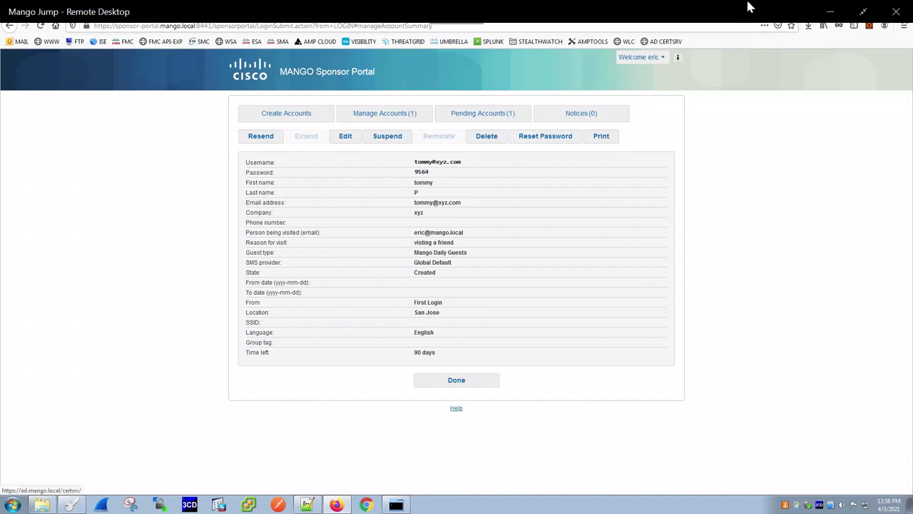
{"action": "left_click", "coordinate": [827, 9]}
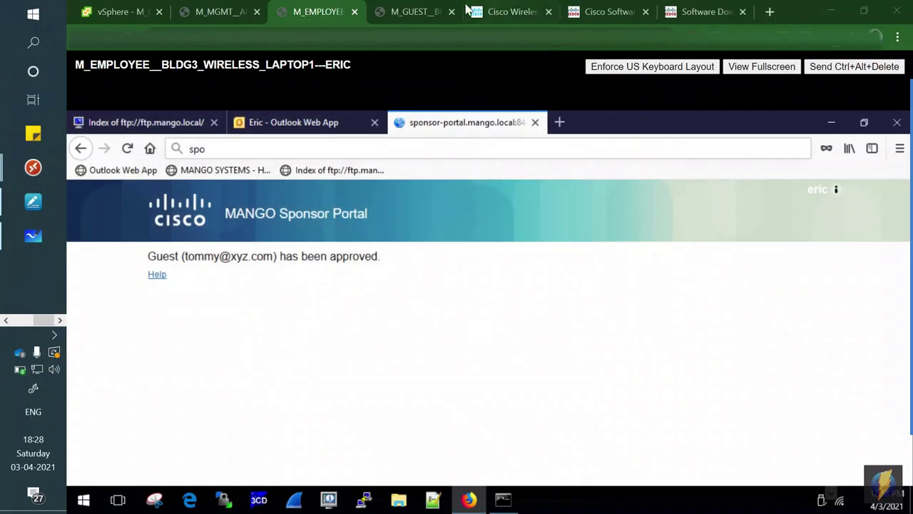
On the guest laptop, enter the guest's e-mail as the sign-on username.
{"action": "left_click", "coordinate": [416, 12]}
{"action": "left_click", "coordinate": [437, 421]}
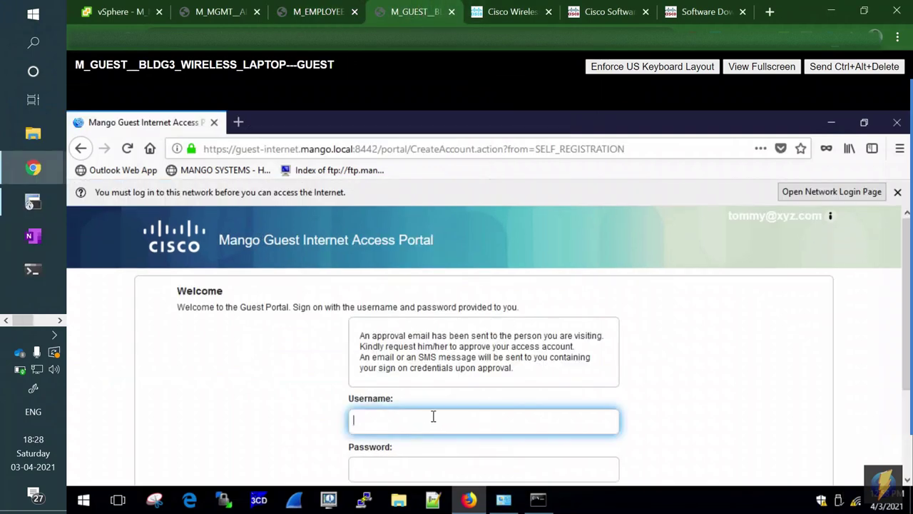
{"action": "scroll", "coordinate": [432, 414], "scroll_direction": "down", "scroll_amount": 1}
{"action": "left_click", "coordinate": [410, 351]}
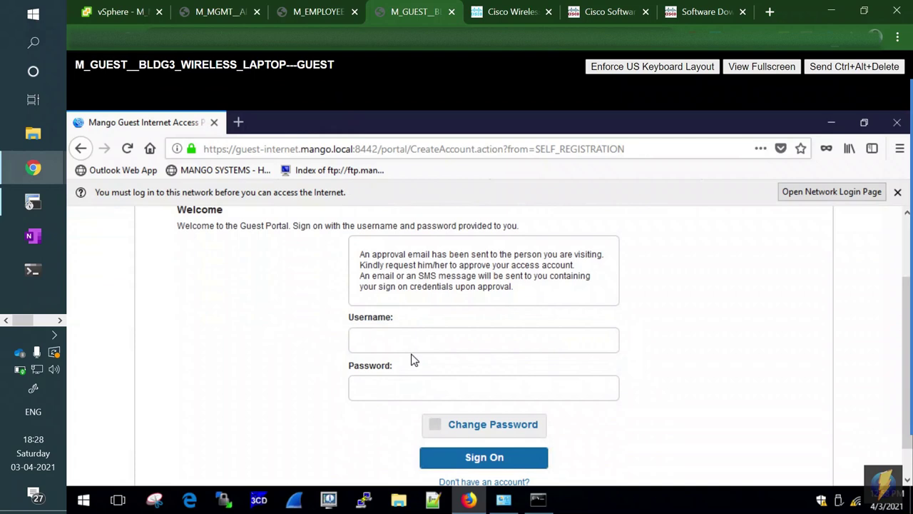
{"action": "left_click", "coordinate": [416, 339]}
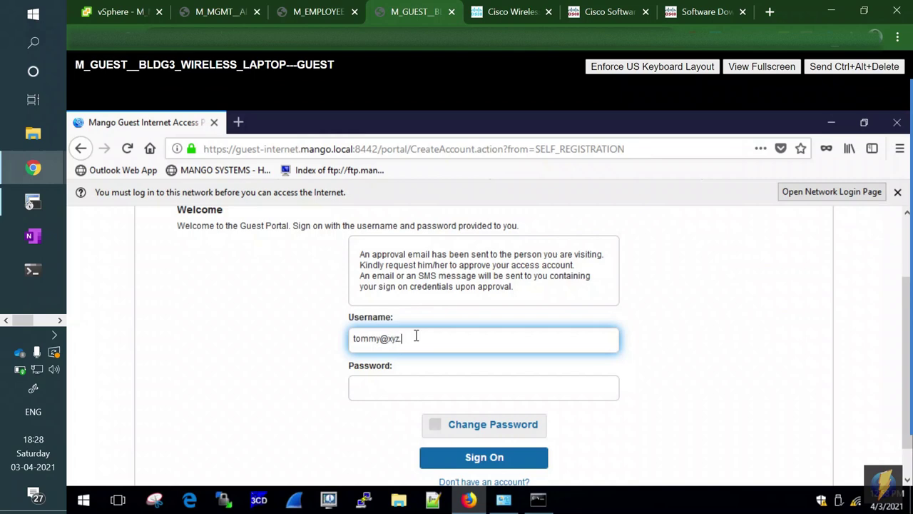
{"action": "left_click", "coordinate": [400, 382]}
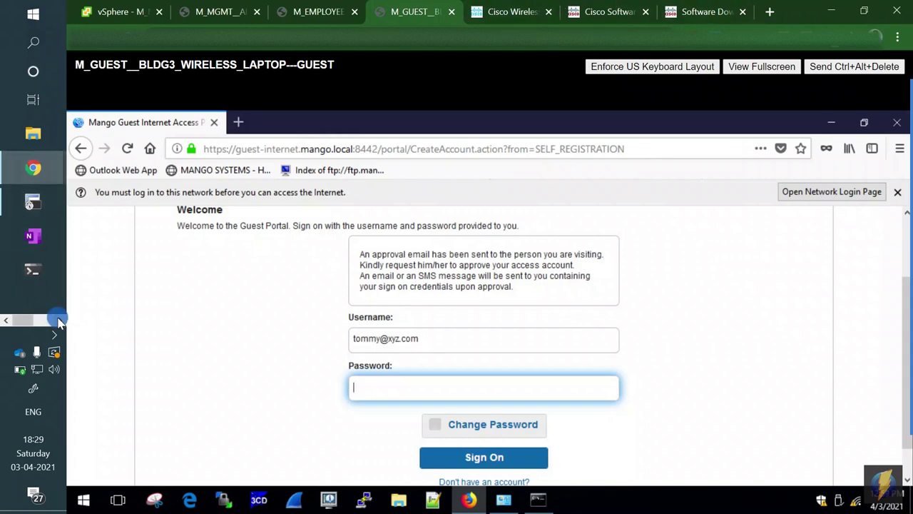
Check the guest's password in the sponsor portal, enter it, and sign on.
{"action": "scroll", "coordinate": [33, 214], "scroll_direction": "down", "scroll_amount": 3}
{"action": "mouse_move", "coordinate": [42, 175]}
{"action": "left_click", "coordinate": [131, 200]}
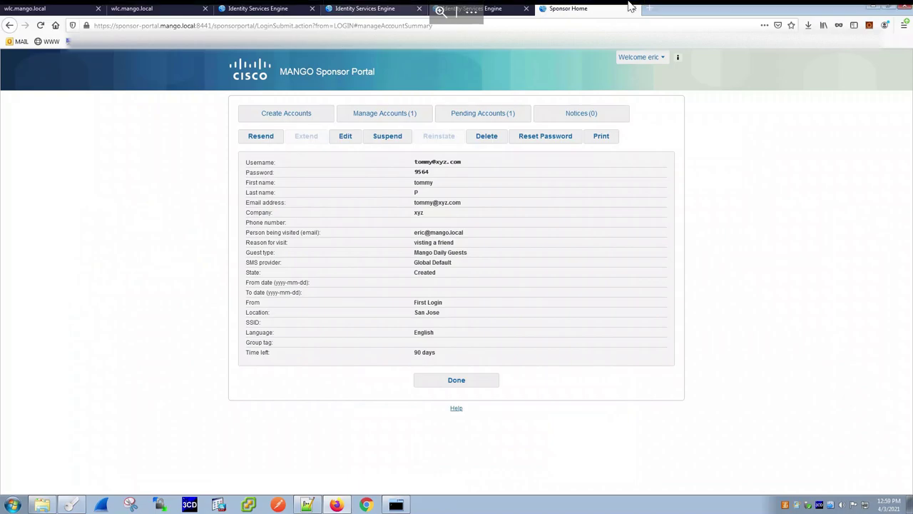
{"action": "left_click", "coordinate": [827, 12]}
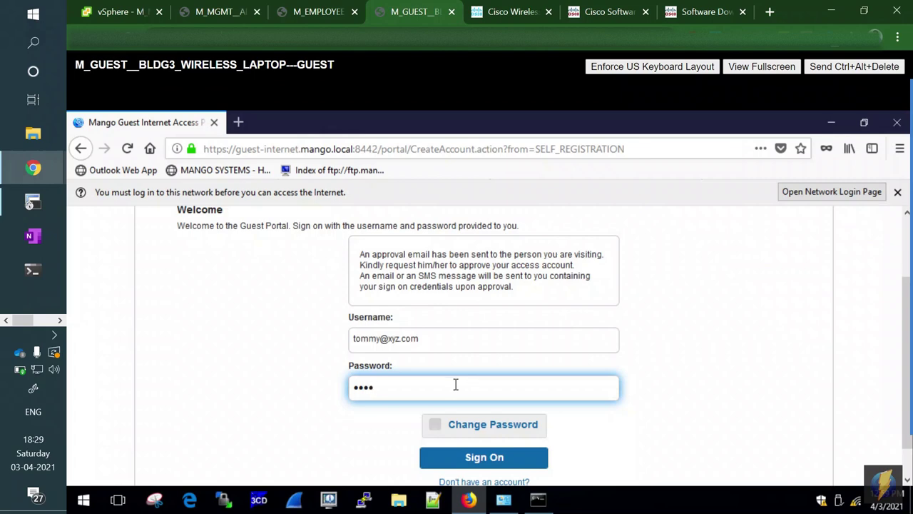
{"action": "left_click", "coordinate": [470, 461]}
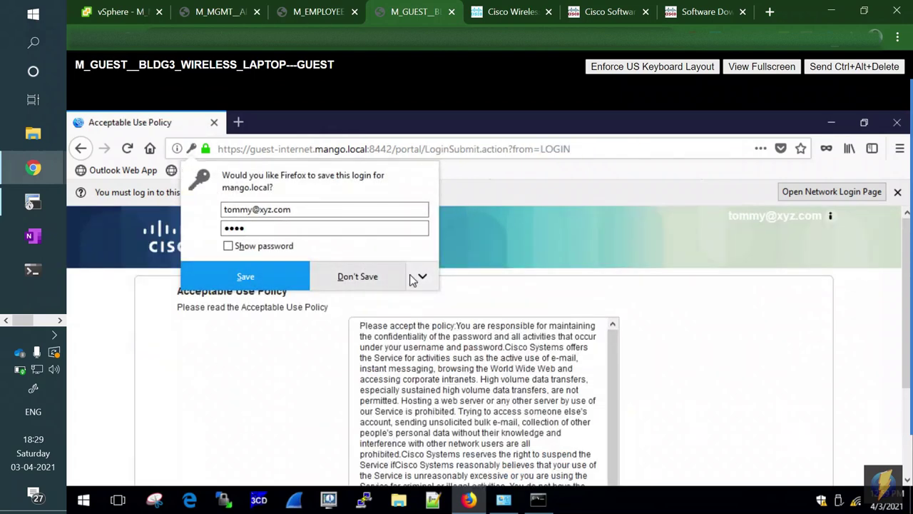
Decline saving the login in Firefox and accept the Acceptable Use Policy.
{"action": "left_click", "coordinate": [358, 282]}
{"action": "scroll", "coordinate": [347, 414], "scroll_direction": "down", "scroll_amount": 3}
{"action": "scroll", "coordinate": [357, 389], "scroll_direction": "down", "scroll_amount": 1}
{"action": "scroll", "coordinate": [566, 370], "scroll_direction": "down", "scroll_amount": 1}
{"action": "scroll", "coordinate": [565, 370], "scroll_direction": "up", "scroll_amount": 1}
{"action": "scroll", "coordinate": [292, 353], "scroll_direction": "up", "scroll_amount": 3}
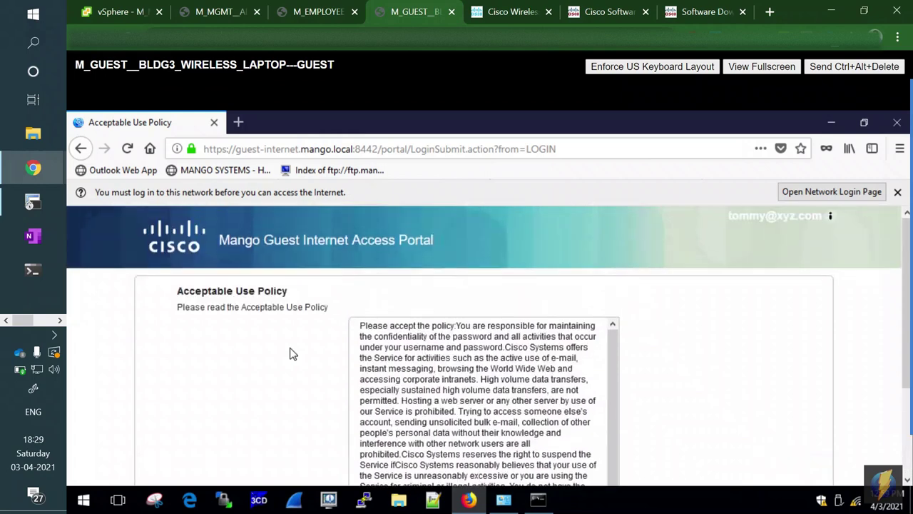
{"action": "scroll", "coordinate": [340, 380], "scroll_direction": "down", "scroll_amount": 3}
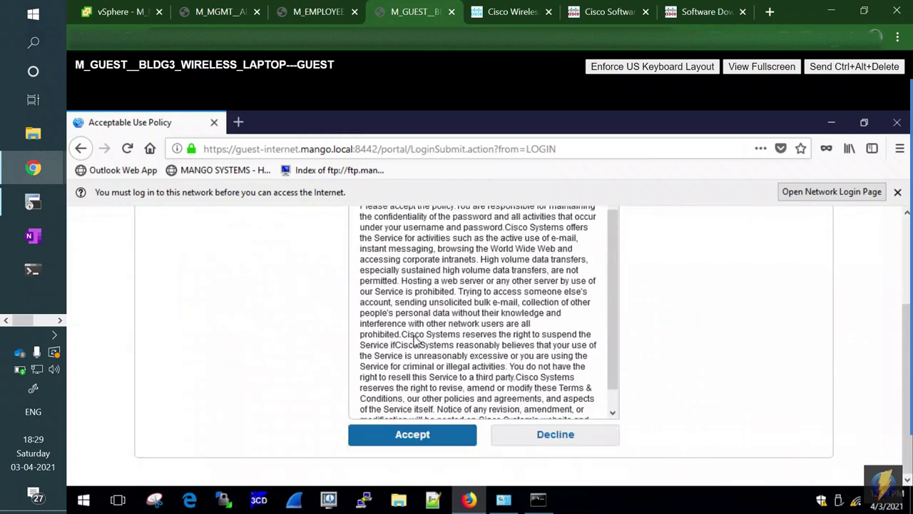
{"action": "scroll", "coordinate": [477, 300], "scroll_direction": "down", "scroll_amount": 1}
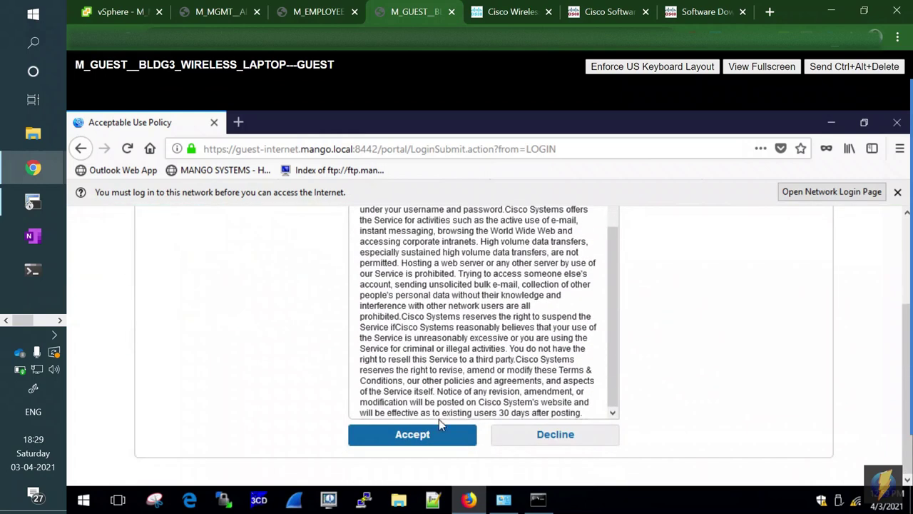
{"action": "left_click", "coordinate": [440, 440]}
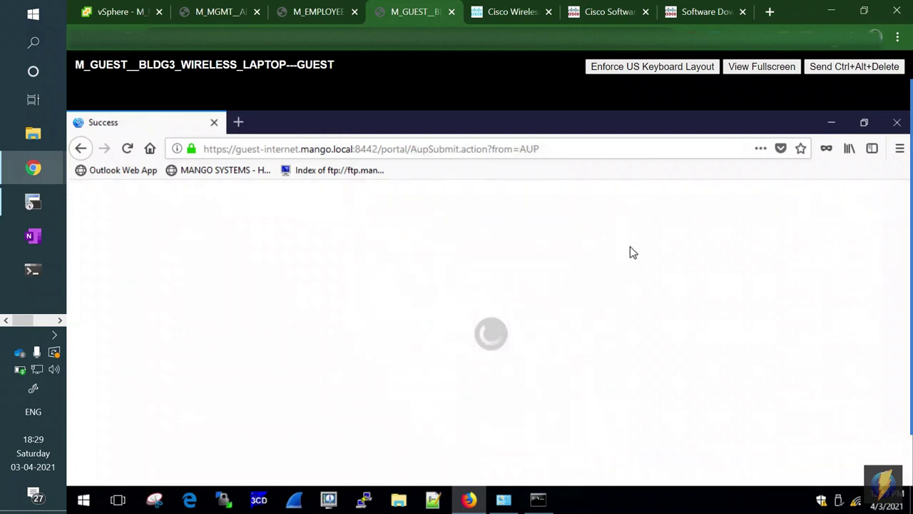
Check the joined wireless network and load google.com in a new tab to test internet access.
{"action": "left_click", "coordinate": [854, 507]}
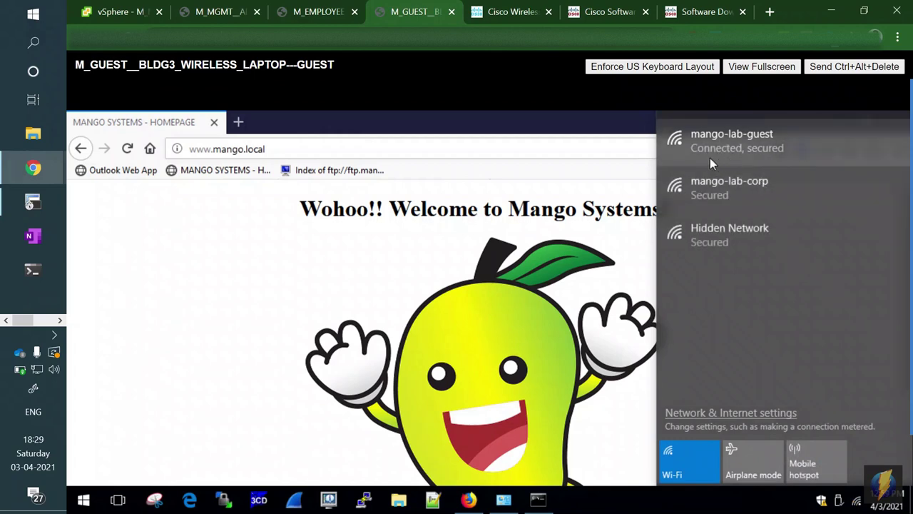
{"action": "left_click", "coordinate": [183, 261]}
{"action": "left_click", "coordinate": [239, 122]}
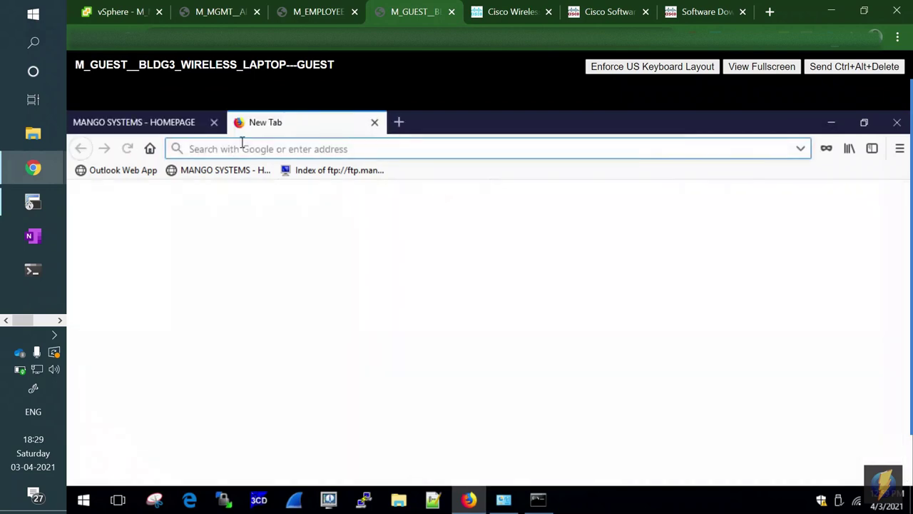
{"action": "type", "text": "google.com/"}
{"action": "key", "text": "Return"}
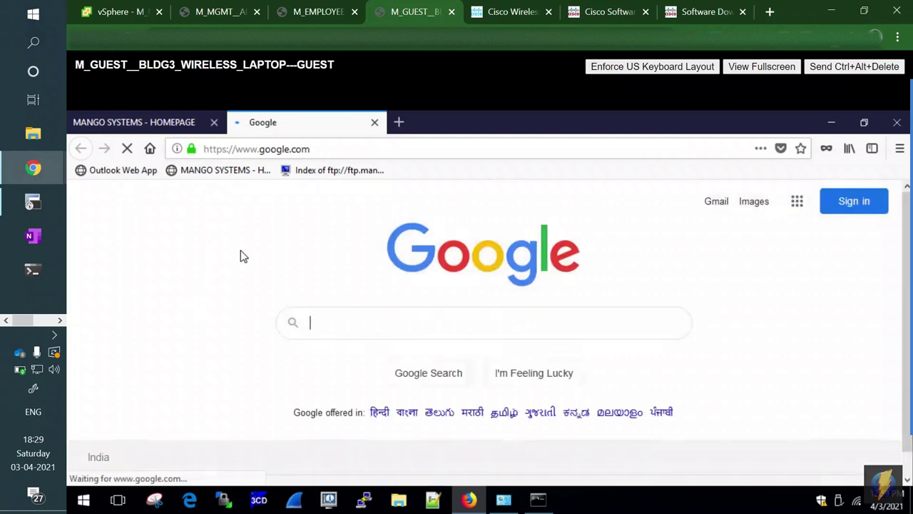
Try the internal FTP index bookmark in a new tab, then return to the jump host's sponsor portal.
{"action": "left_click", "coordinate": [333, 172]}
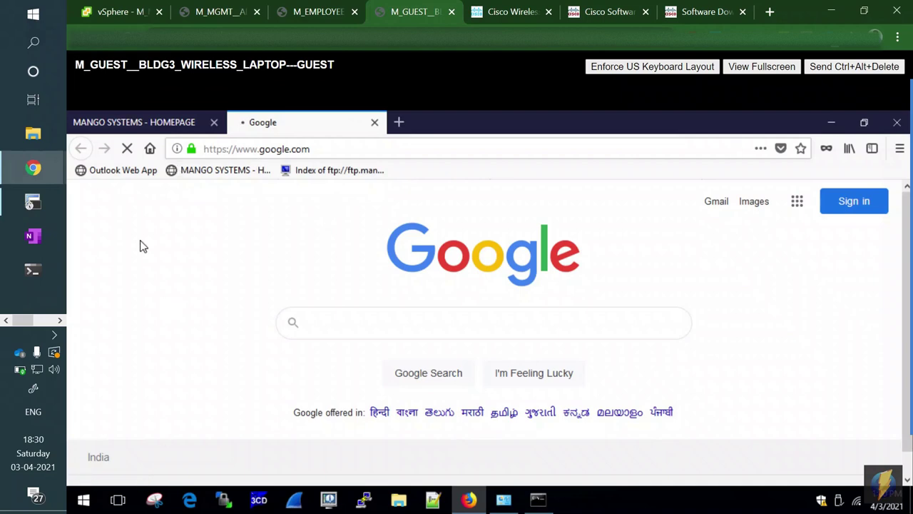
{"action": "left_click", "coordinate": [399, 122]}
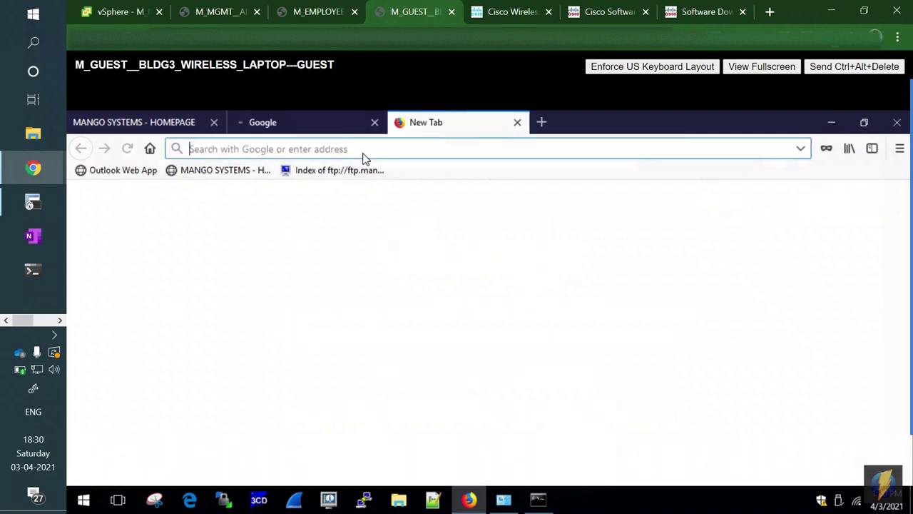
{"action": "left_click", "coordinate": [350, 174]}
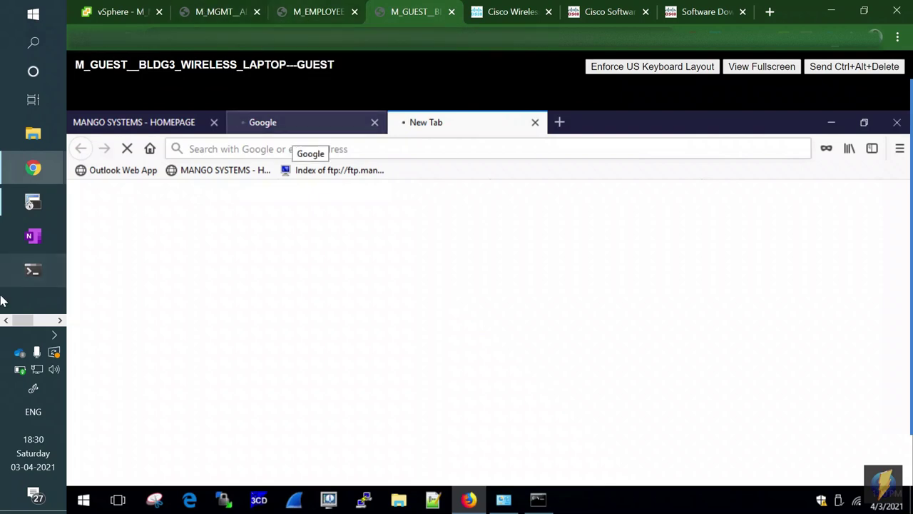
{"action": "left_click", "coordinate": [60, 320]}
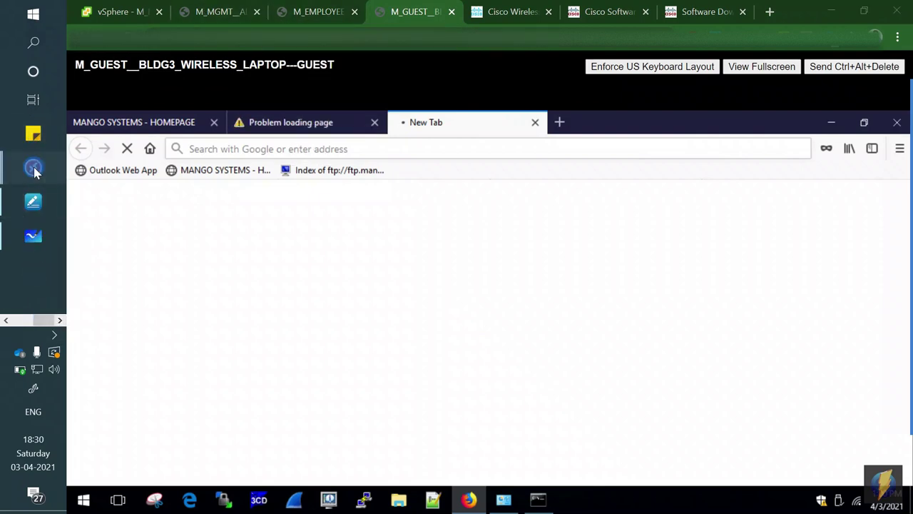
{"action": "mouse_move", "coordinate": [32, 167]}
{"action": "left_click", "coordinate": [78, 198]}
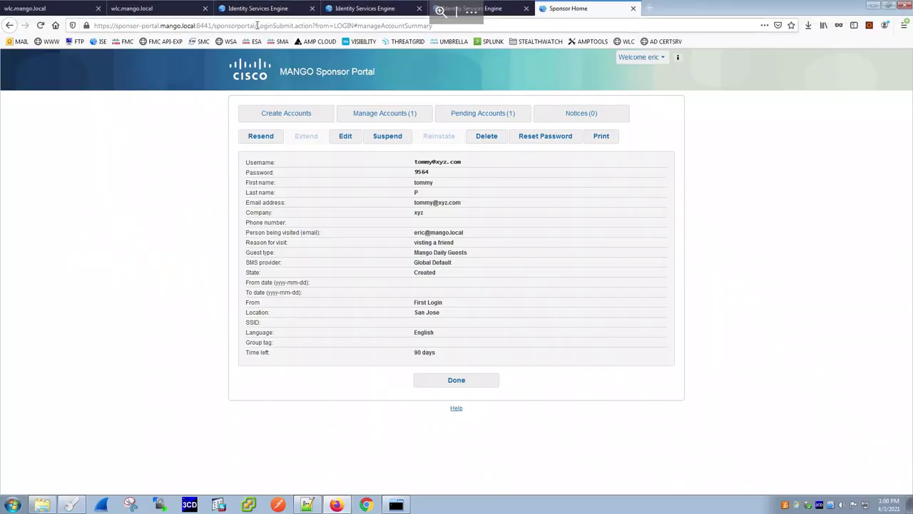
Confirm in the RADIUS live logs that the newest guest session hit Guest Access with GUEST_ACCESS.
{"action": "left_click", "coordinate": [261, 10]}
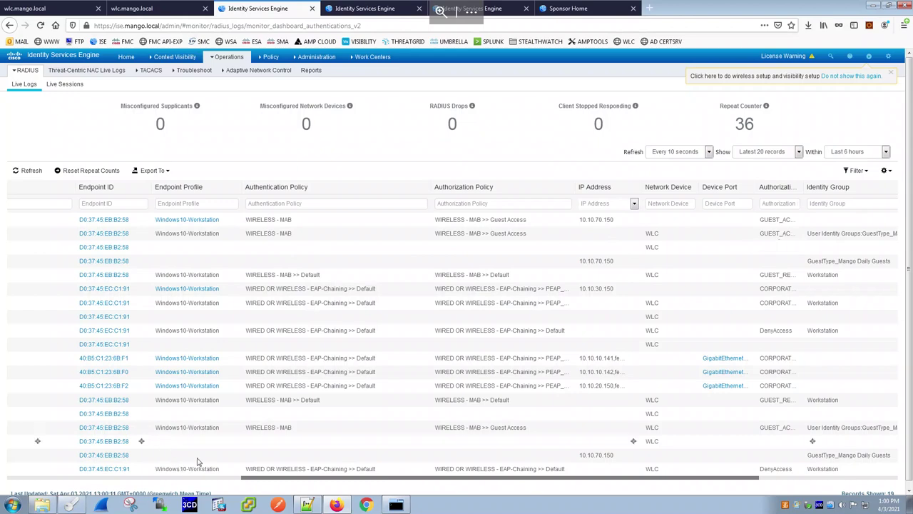
{"action": "left_click_drag", "start_coordinate": [361, 481], "coordinate": [215, 470]}
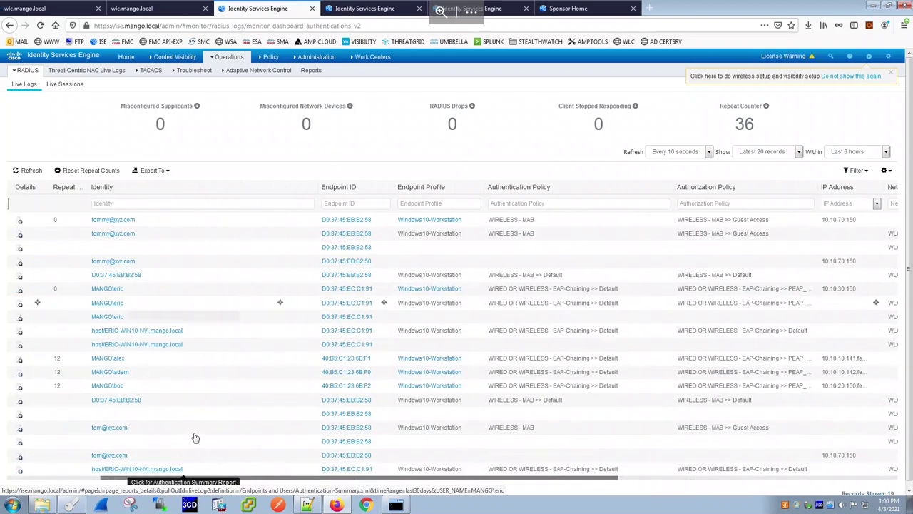
{"action": "left_click_drag", "start_coordinate": [269, 482], "coordinate": [176, 480]}
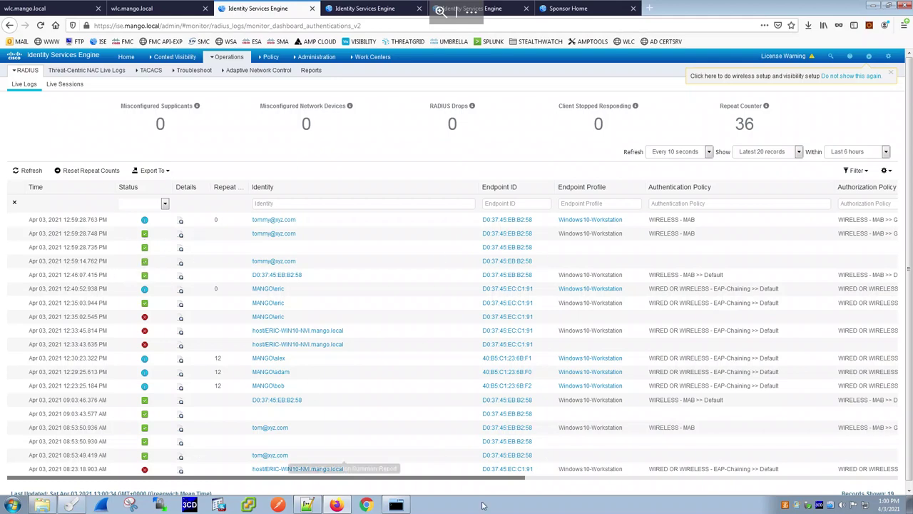
{"action": "left_click_drag", "start_coordinate": [479, 482], "coordinate": [707, 478]}
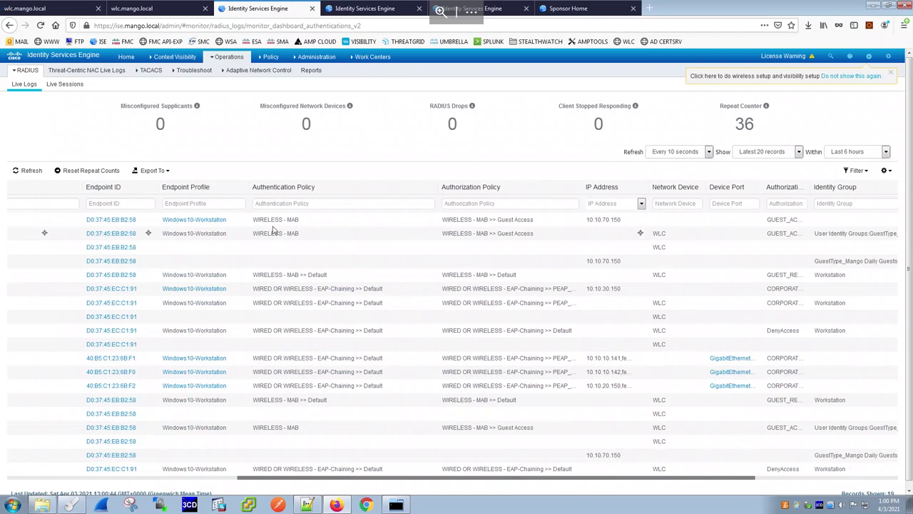
{"action": "left_click_drag", "start_coordinate": [607, 483], "coordinate": [673, 483]}
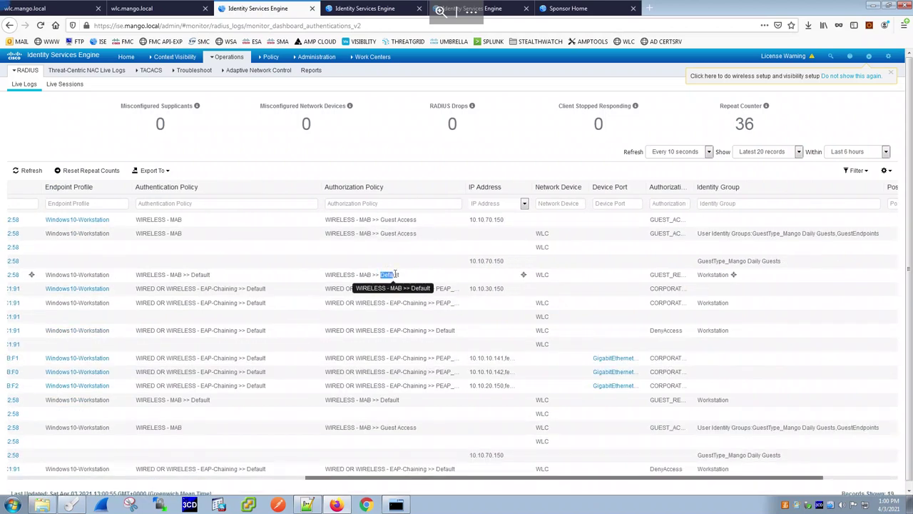
{"action": "left_click_drag", "start_coordinate": [381, 219], "coordinate": [429, 221]}
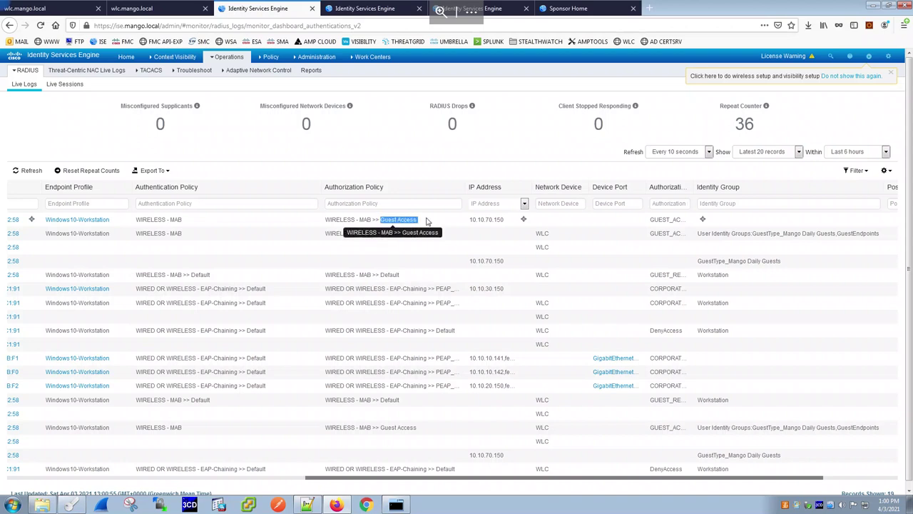
{"action": "left_click_drag", "start_coordinate": [699, 480], "coordinate": [724, 481]}
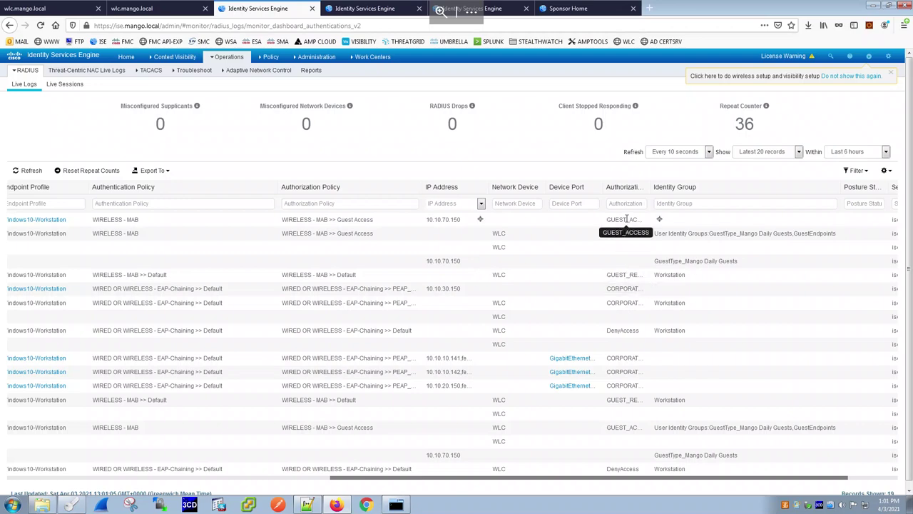
Look over the guest portals, the GUEST_REDIRECT profile and the sponsor portal's guest account.
{"action": "left_click", "coordinate": [367, 9]}
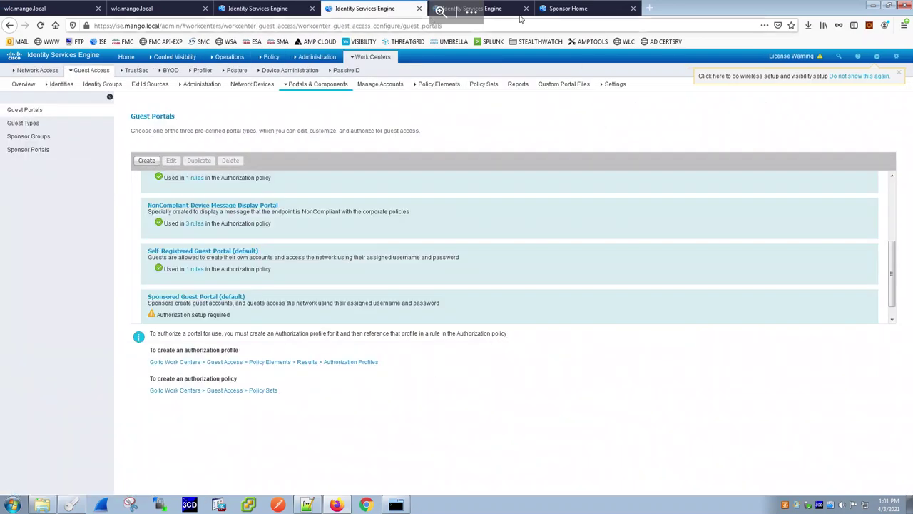
{"action": "left_click", "coordinate": [508, 12]}
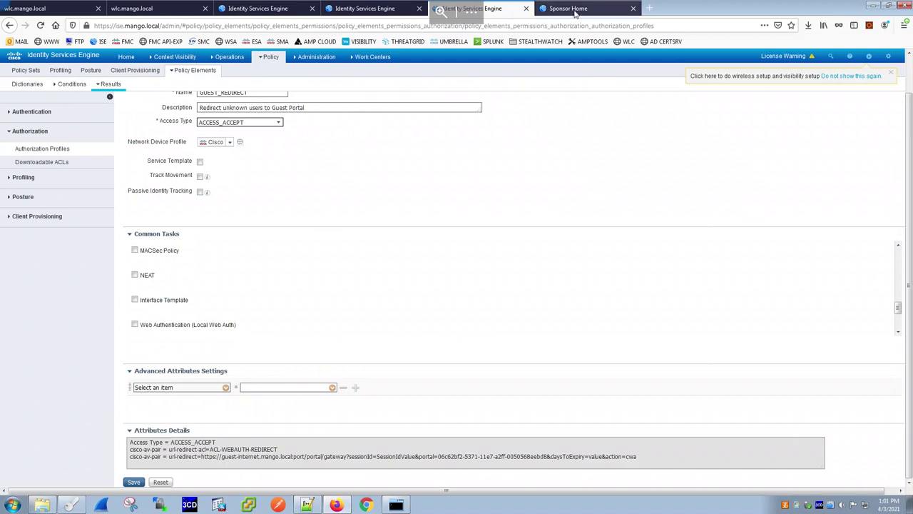
{"action": "left_click", "coordinate": [564, 12]}
{"action": "left_click", "coordinate": [350, 11]}
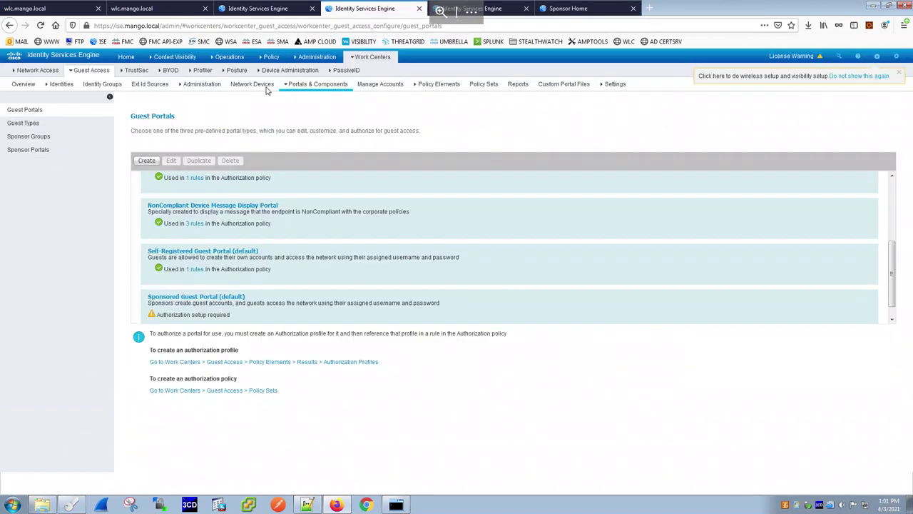
Show the WIRELESS - MAB policy set's Guest Access and Default authorization rules.
{"action": "mouse_move", "coordinate": [267, 58]}
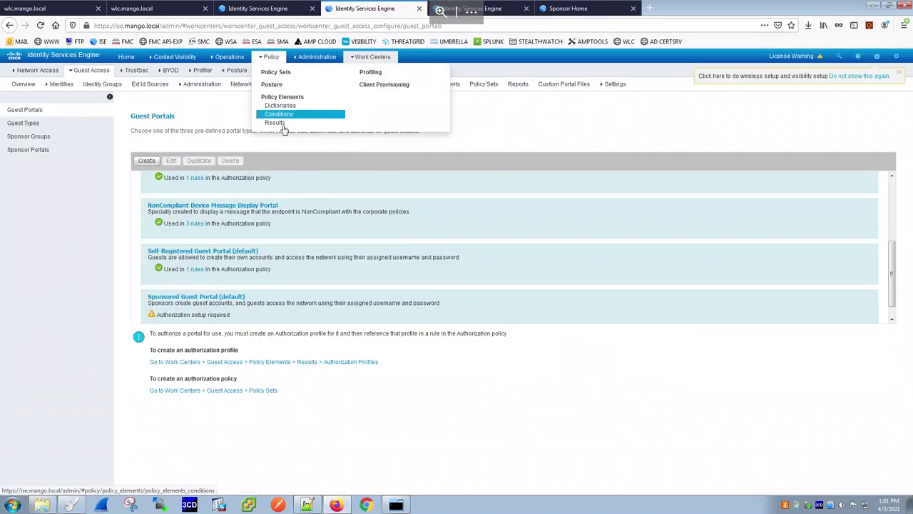
{"action": "left_click", "coordinate": [284, 73]}
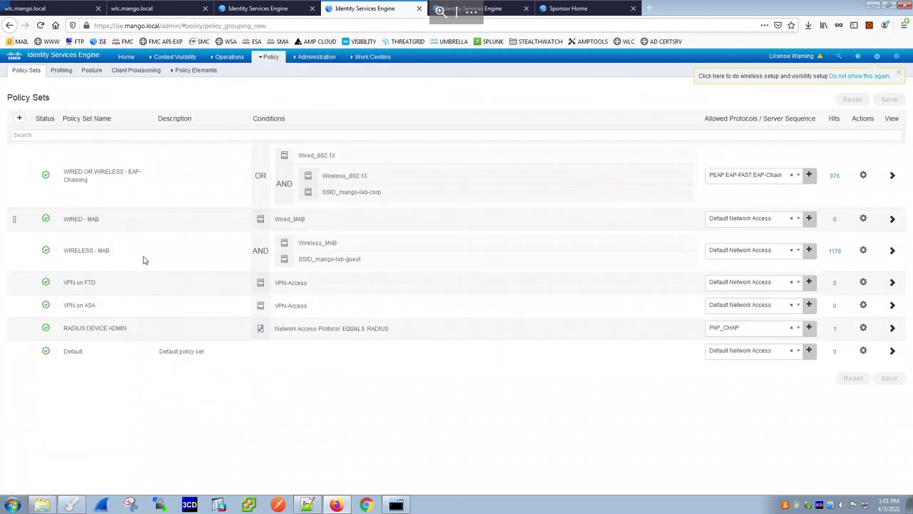
{"action": "left_click", "coordinate": [892, 251]}
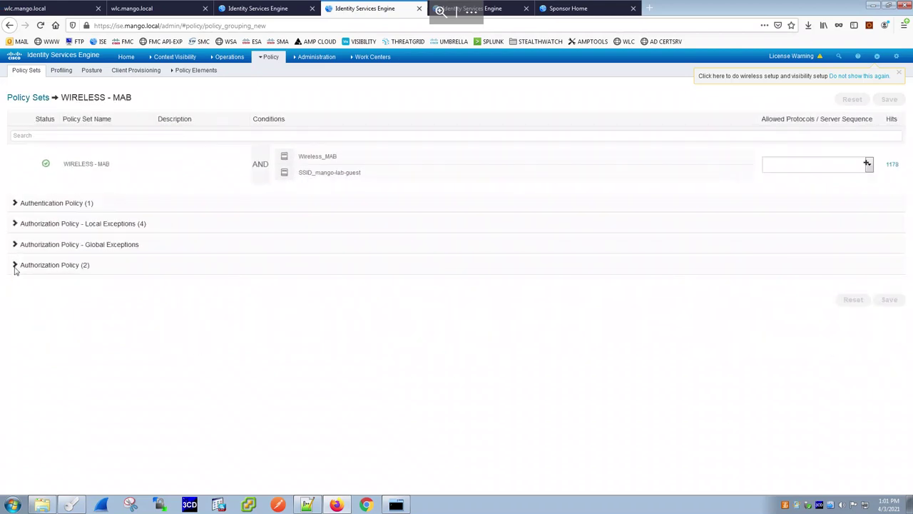
{"action": "left_click", "coordinate": [15, 264]}
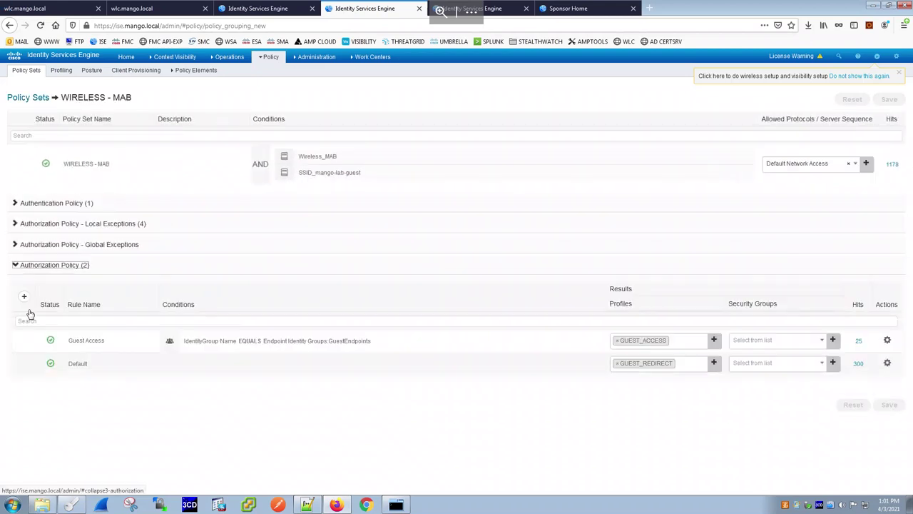
{"action": "double_click", "coordinate": [68, 364]}
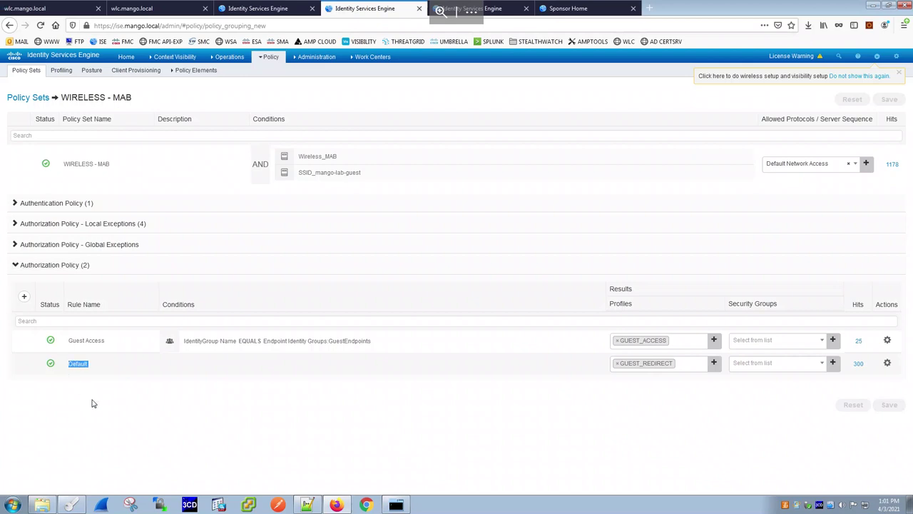
{"action": "left_click", "coordinate": [92, 404]}
{"action": "mouse_move", "coordinate": [400, 347]}
{"action": "mouse_move", "coordinate": [332, 346]}
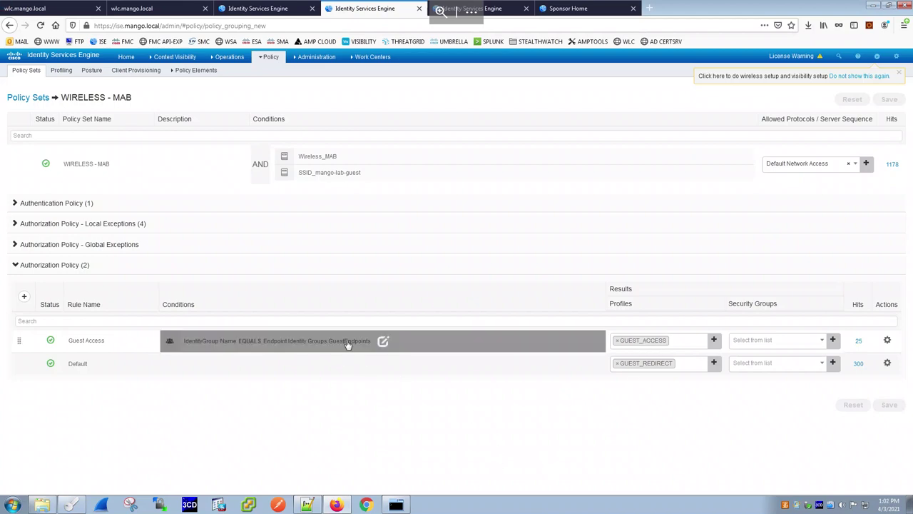
{"action": "left_click", "coordinate": [307, 61]}
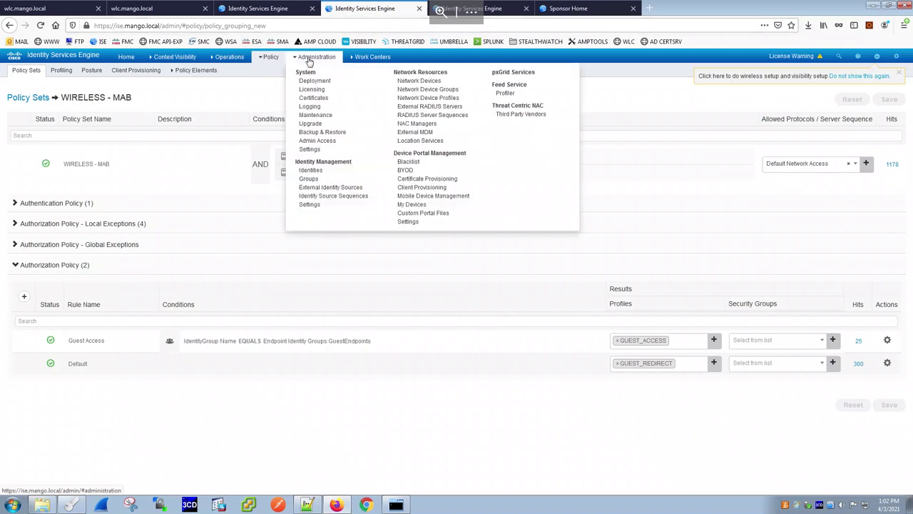
Open the GuestEndpoints endpoint identity group showing its one Windows10-Workstation endpoint.
{"action": "left_click", "coordinate": [318, 184]}
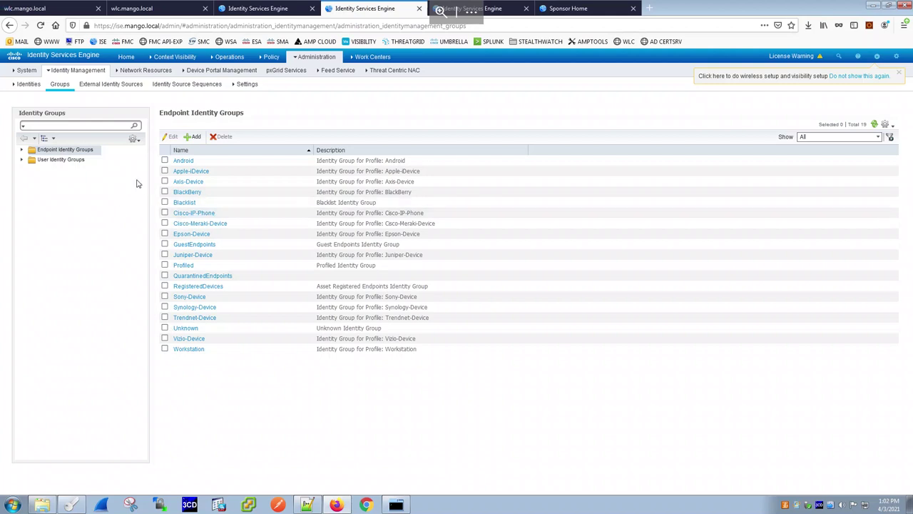
{"action": "left_click", "coordinate": [200, 245]}
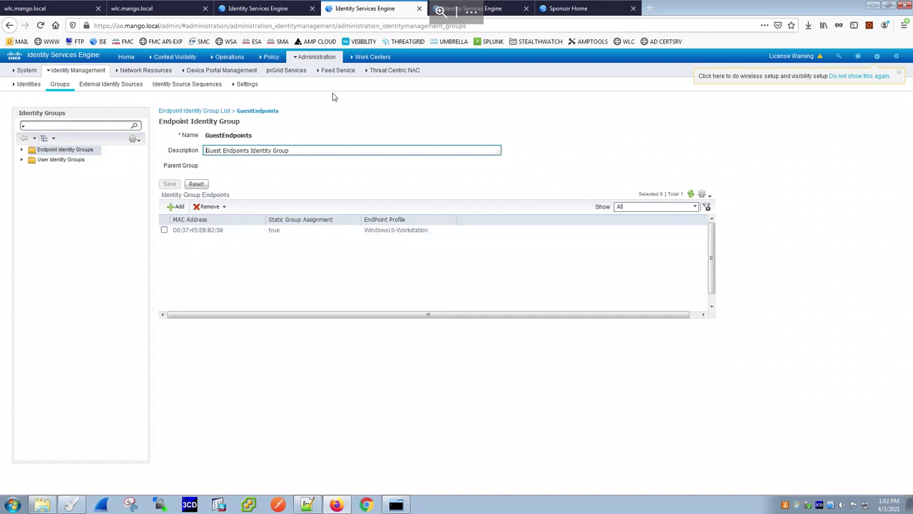
{"action": "mouse_move", "coordinate": [314, 61]}
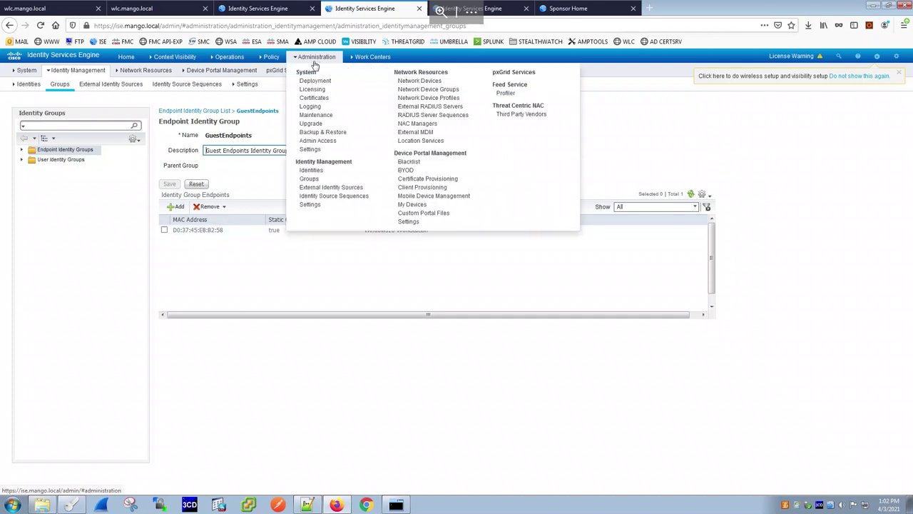
{"action": "mouse_move", "coordinate": [273, 63]}
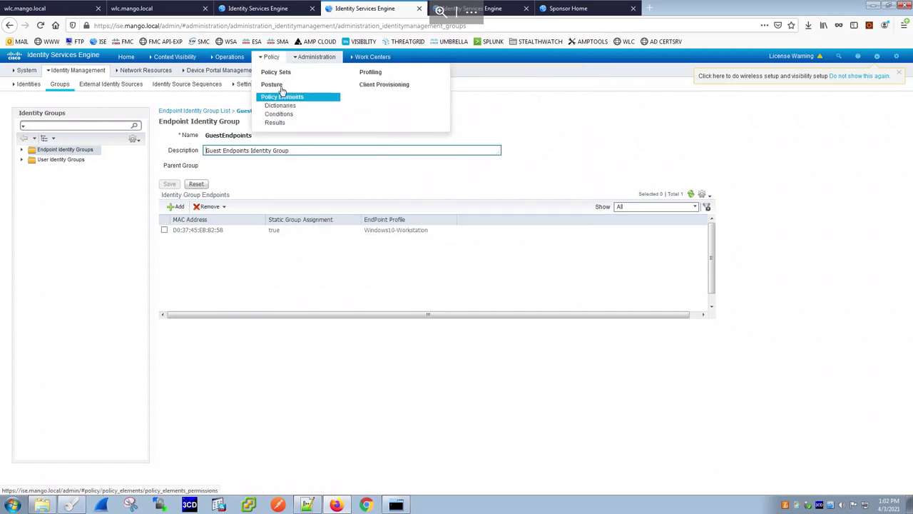
Revisit the WIRELESS - MAB policy set's expanded authorization rules.
{"action": "left_click", "coordinate": [276, 72]}
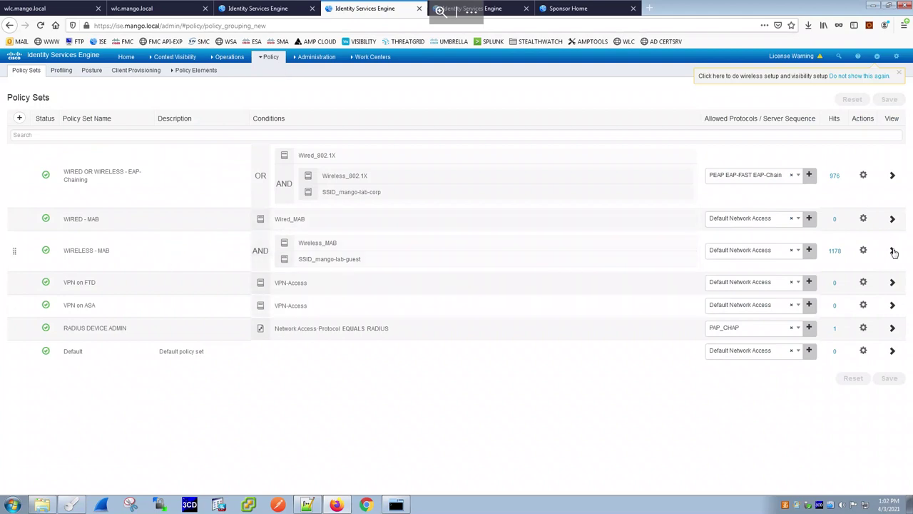
{"action": "left_click", "coordinate": [893, 251]}
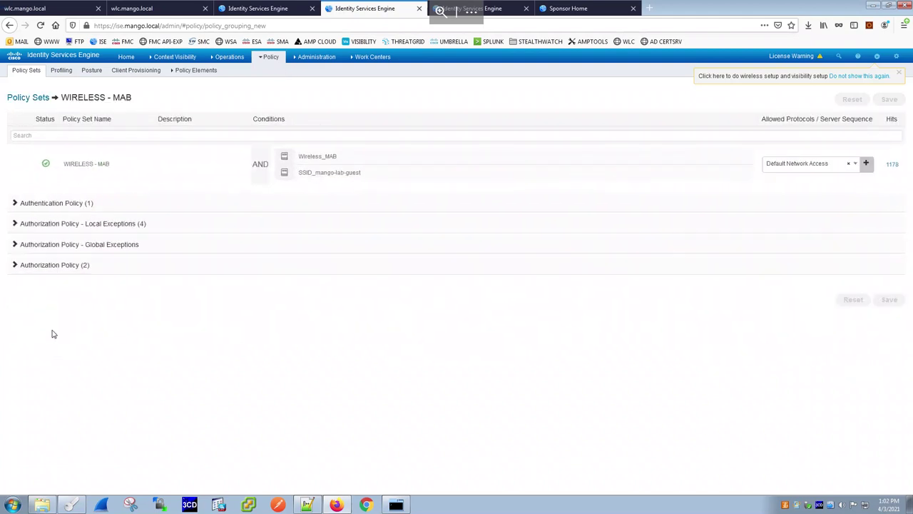
{"action": "left_click", "coordinate": [14, 267]}
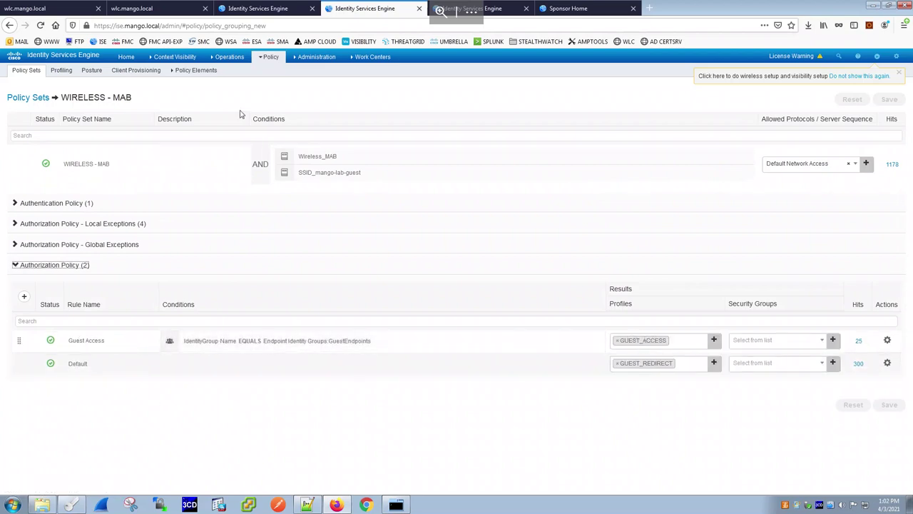
Check that the GUEST_ACCESS authorization profile carries Airespace-ACL-Name = GUEST.
{"action": "mouse_move", "coordinate": [262, 59]}
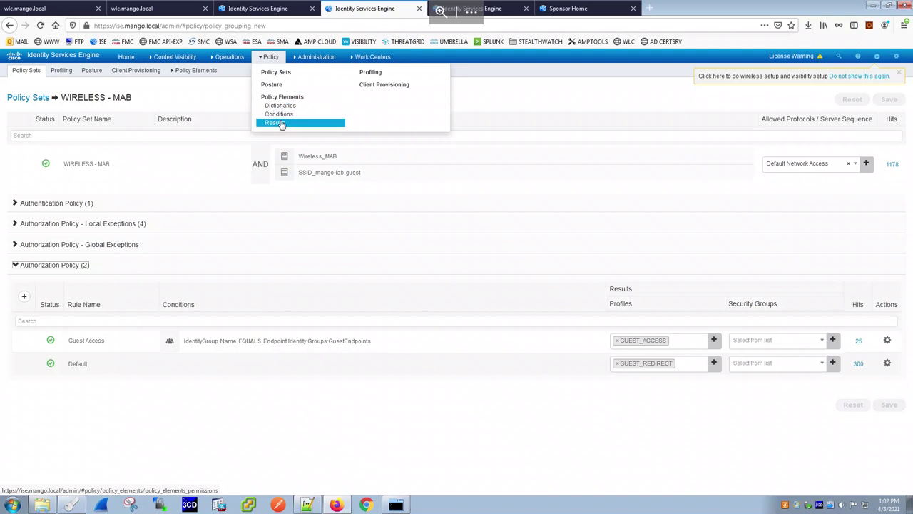
{"action": "left_click", "coordinate": [282, 123]}
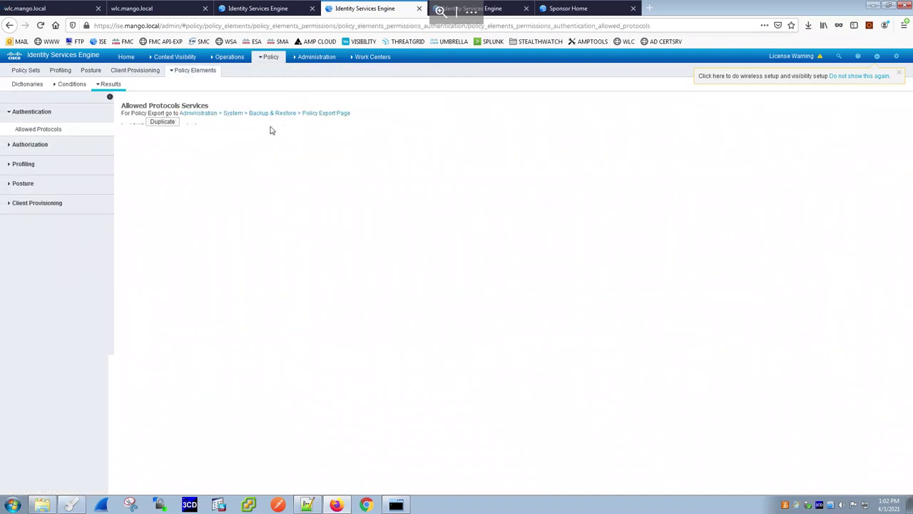
{"action": "left_click", "coordinate": [36, 145]}
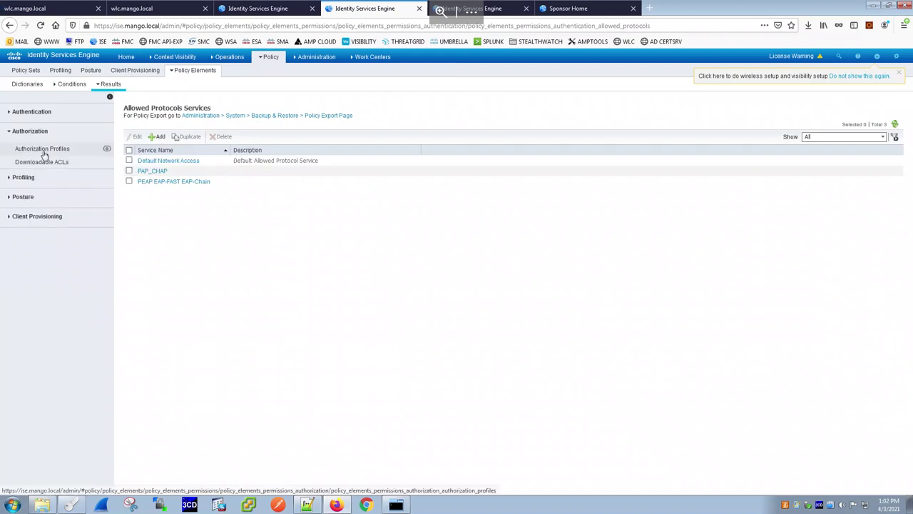
{"action": "left_click", "coordinate": [51, 149]}
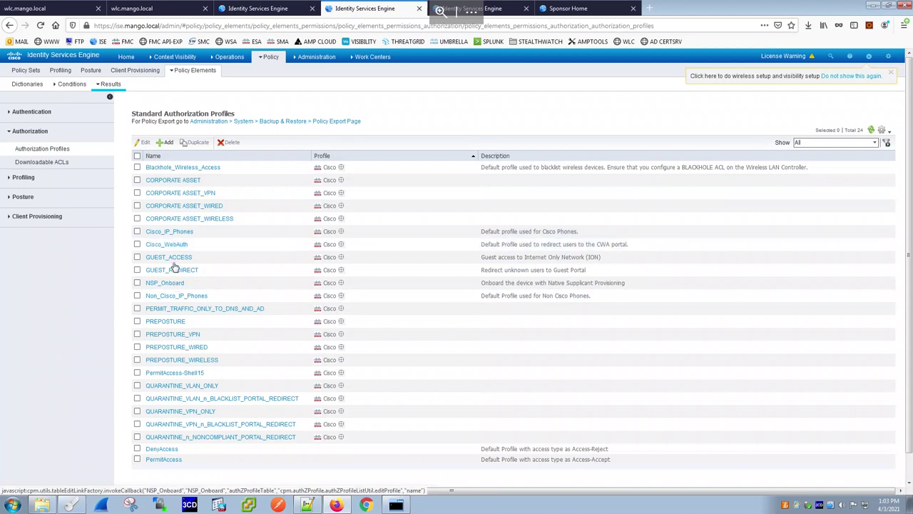
{"action": "left_click", "coordinate": [178, 260]}
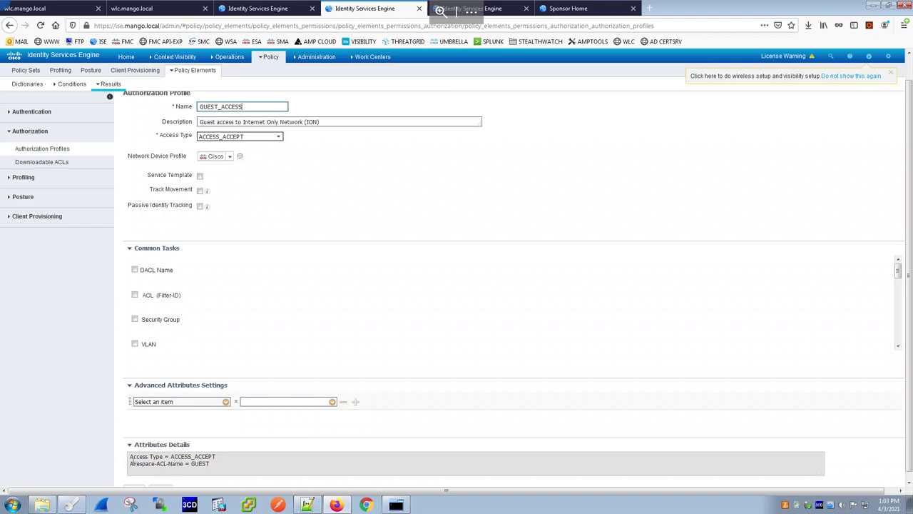
{"action": "left_click_drag", "start_coordinate": [223, 464], "coordinate": [126, 464]}
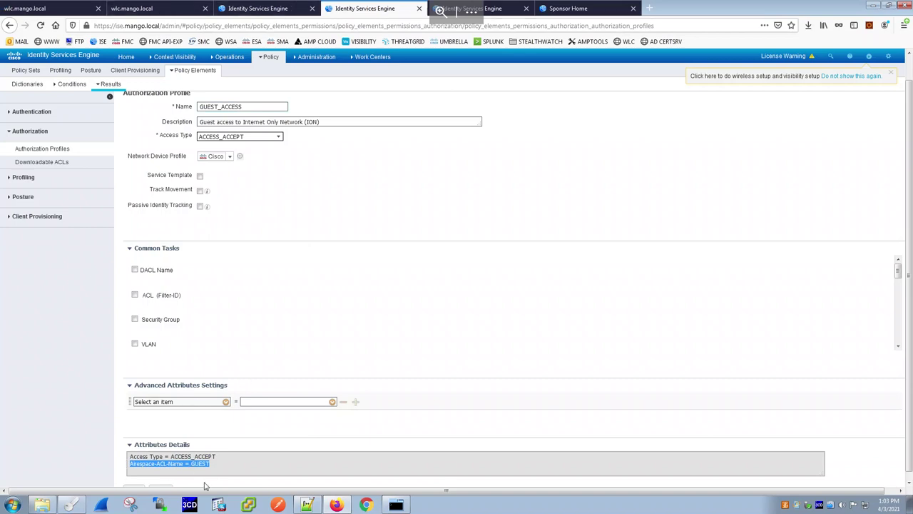
{"action": "left_click", "coordinate": [52, 12]}
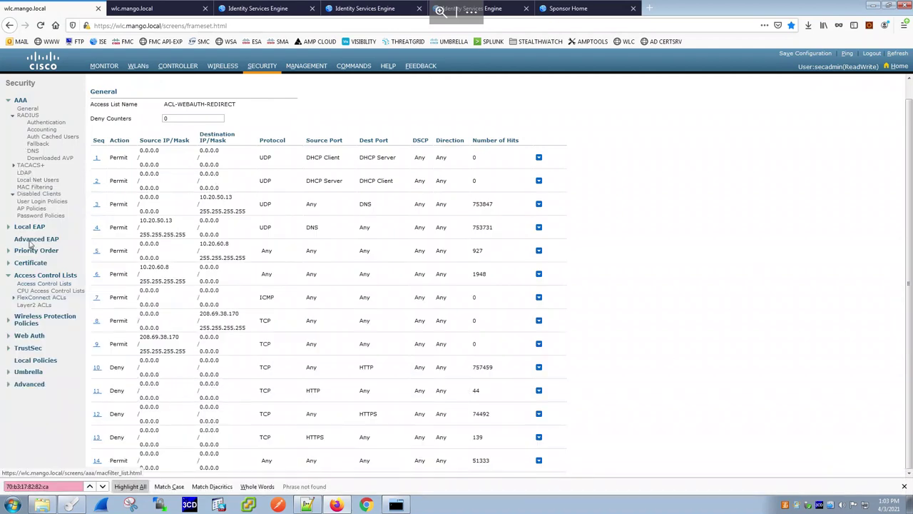
Open the controller's GUEST access control list with its private-network denies and permit-any rule.
{"action": "left_click", "coordinate": [146, 11]}
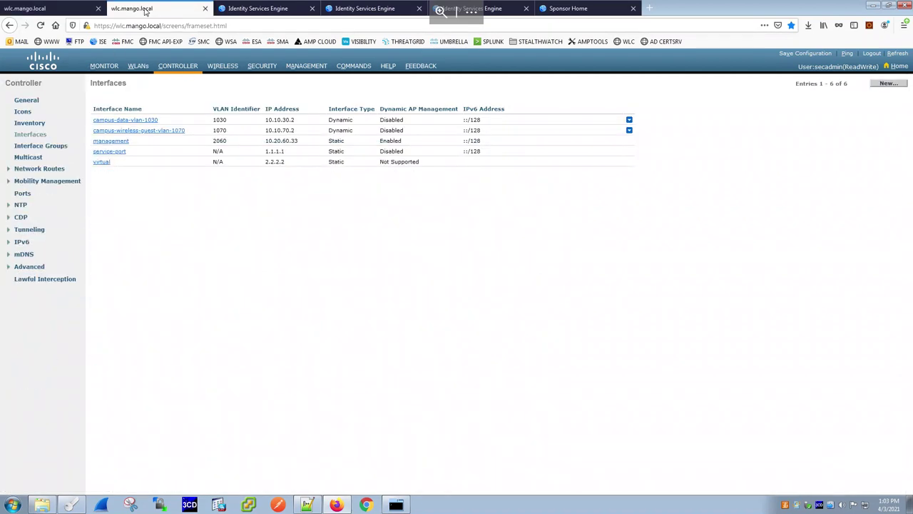
{"action": "left_click", "coordinate": [64, 8]}
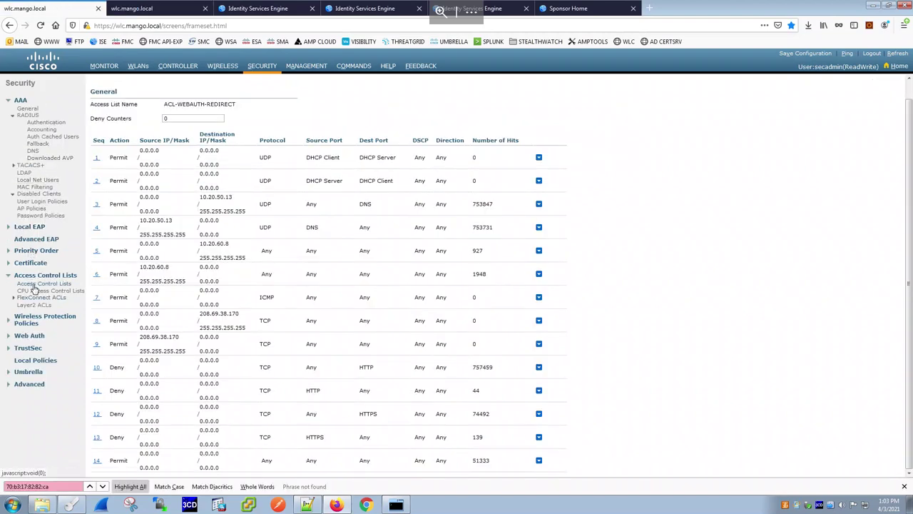
{"action": "left_click", "coordinate": [33, 284]}
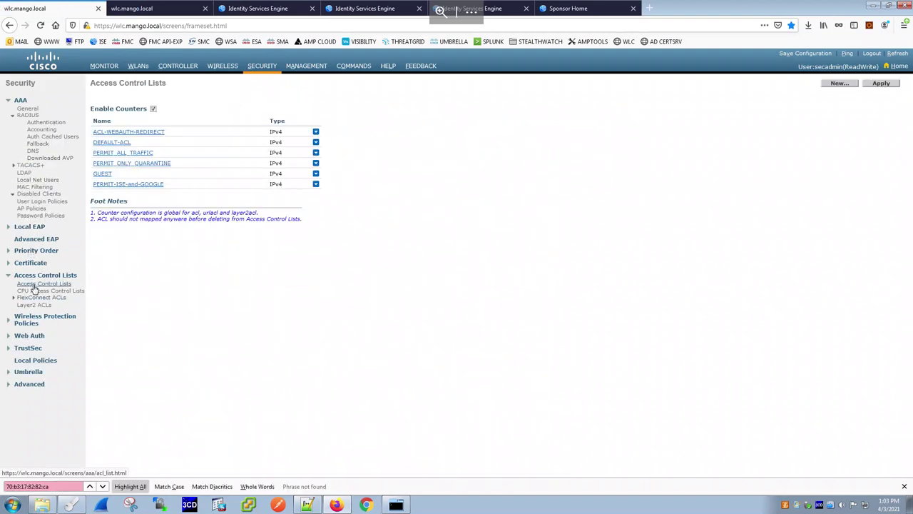
{"action": "left_click", "coordinate": [102, 174]}
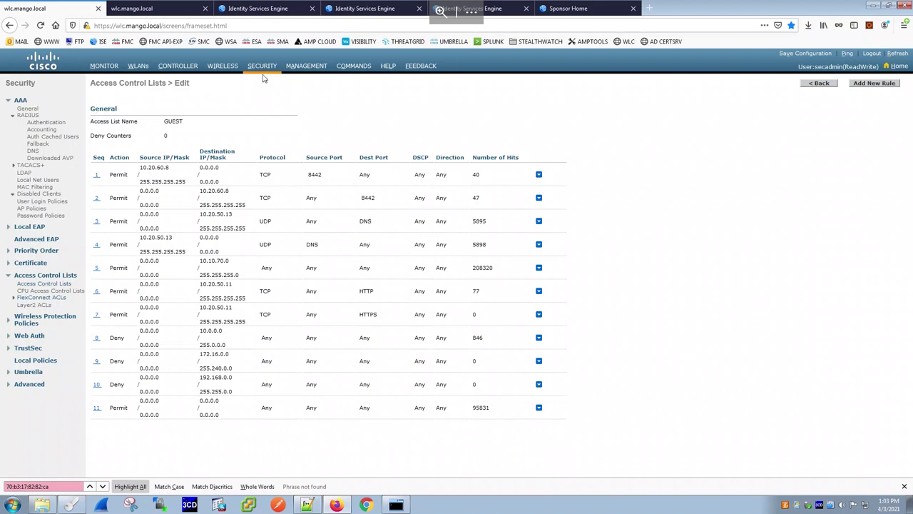
Reveal the guest laptop's timed-out ftp.mango.local page, then return to the Whiteboard network diagram.
{"action": "mouse_move", "coordinate": [615, 6]}
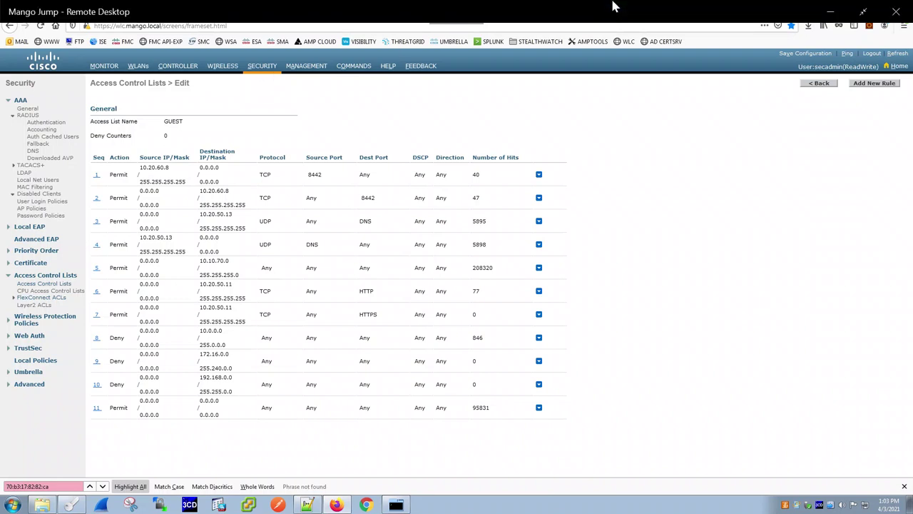
{"action": "left_click", "coordinate": [831, 7]}
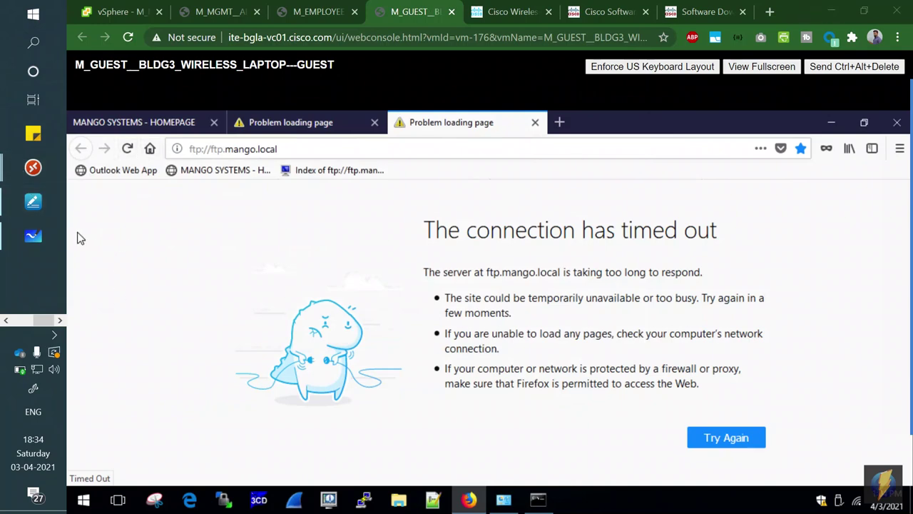
{"action": "left_click", "coordinate": [33, 236]}
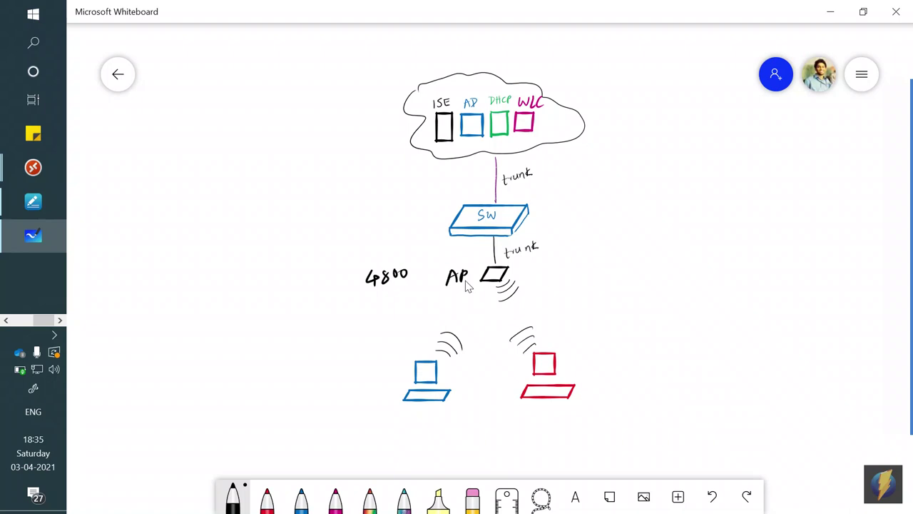
{"action": "mouse_move", "coordinate": [909, 244]}
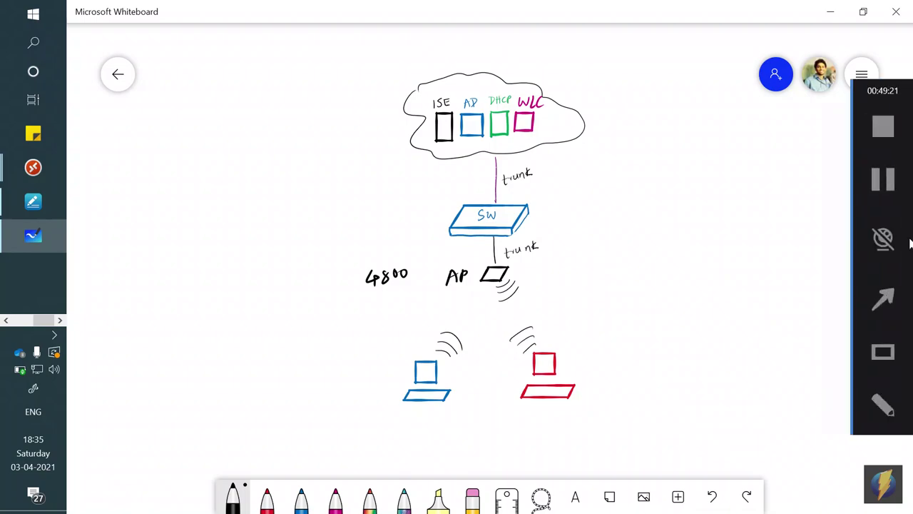